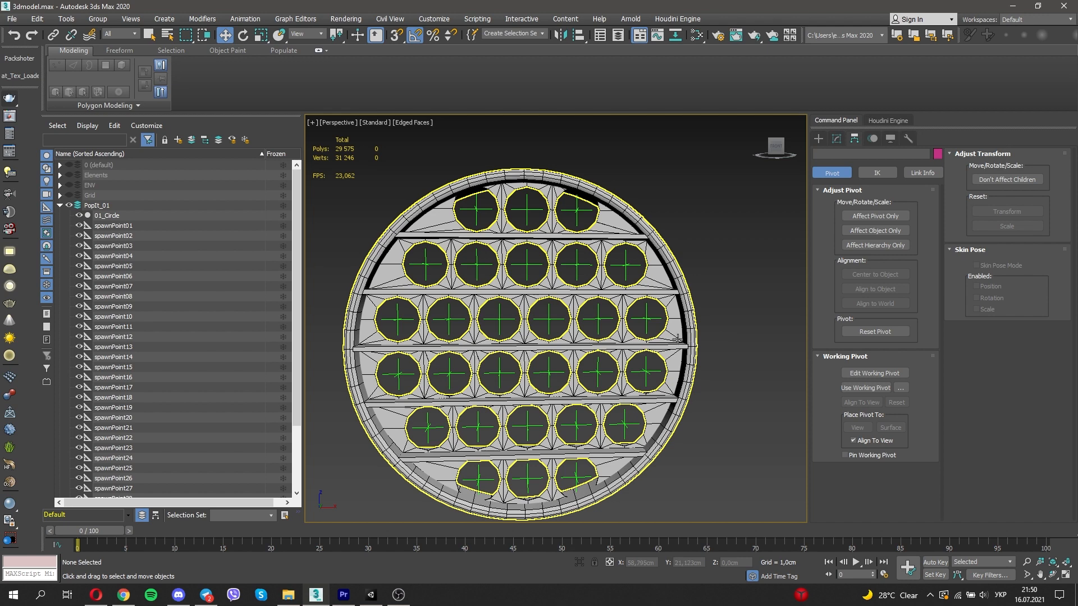
# - Examine the PopIt_01, PopIt_02, PopIt_03 and PopIt_04_Heart layers one at a time, and scrub through the Snapperz animation
pyautogui.press('z')
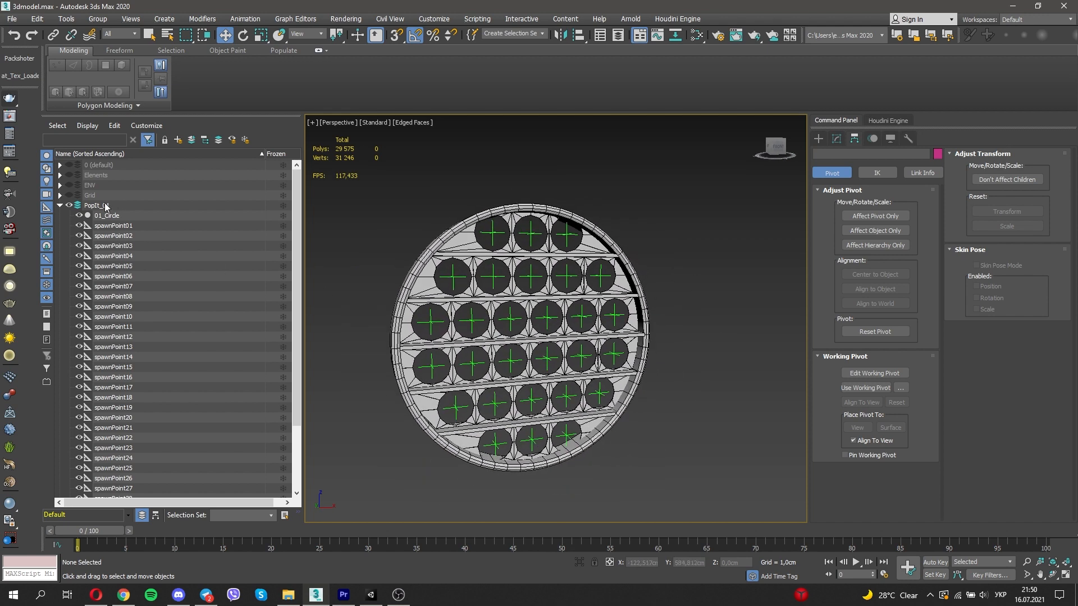
pyautogui.click(60, 206)
pyautogui.click(69, 205)
pyautogui.click(69, 215)
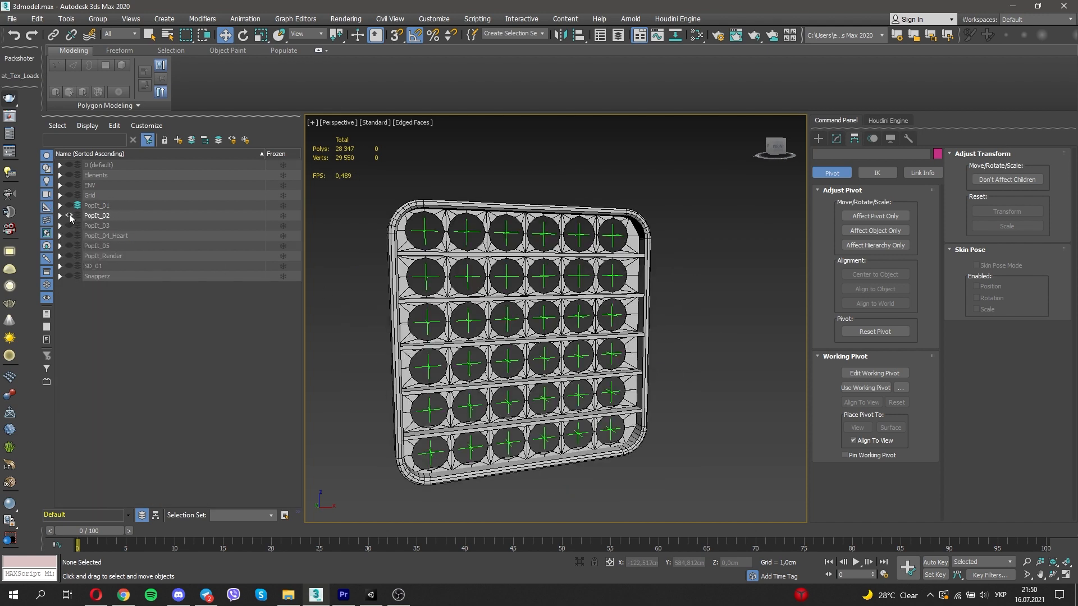
pyautogui.click(70, 215)
pyautogui.click(69, 226)
pyautogui.click(69, 225)
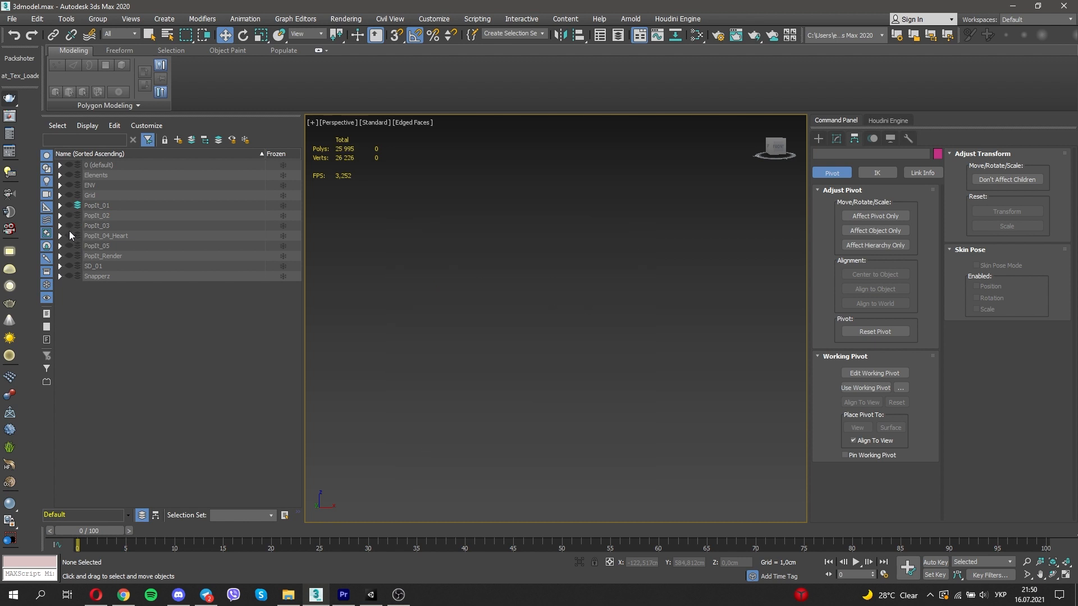
pyautogui.click(69, 236)
pyautogui.click(69, 236)
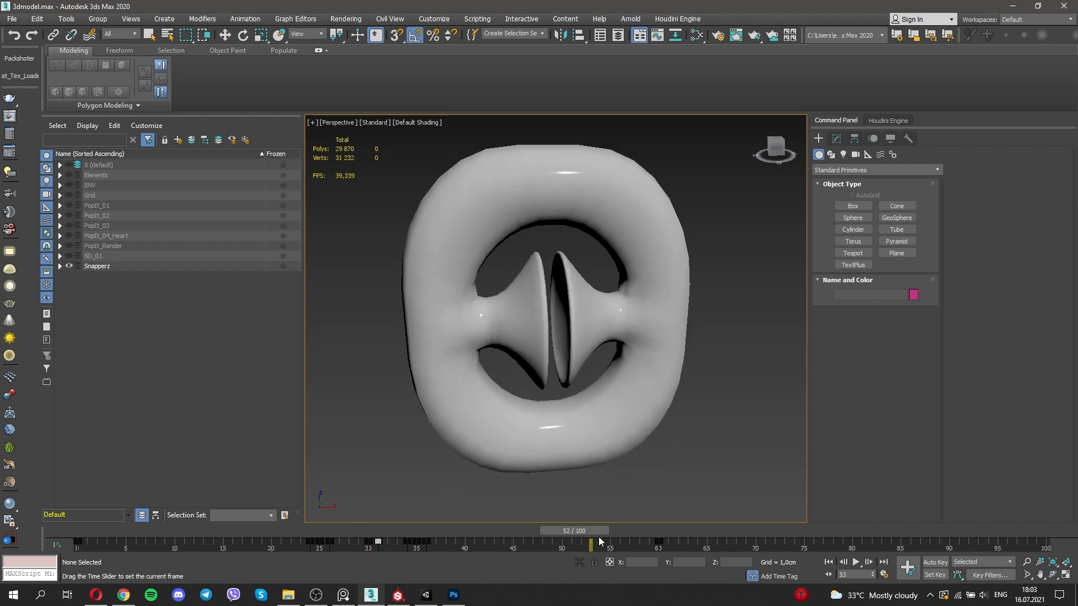
pyautogui.moveTo(373, 532); pyautogui.dragTo(354, 548)
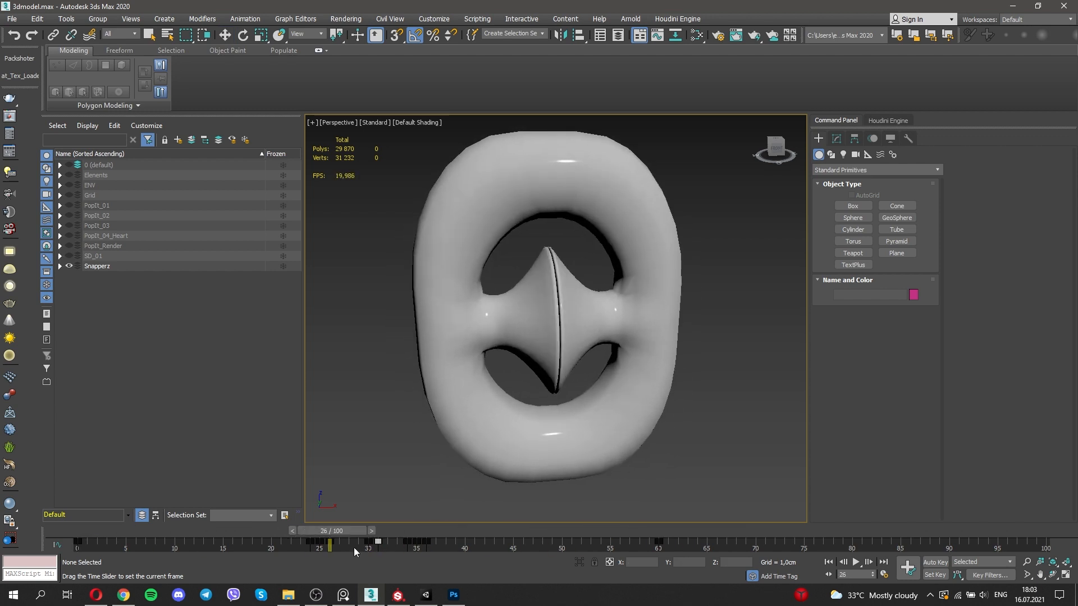
# - Switch to Substance Painter, create a layer folder named 11, and put a Copper Pure material layer inside it
pyautogui.click(398, 595)
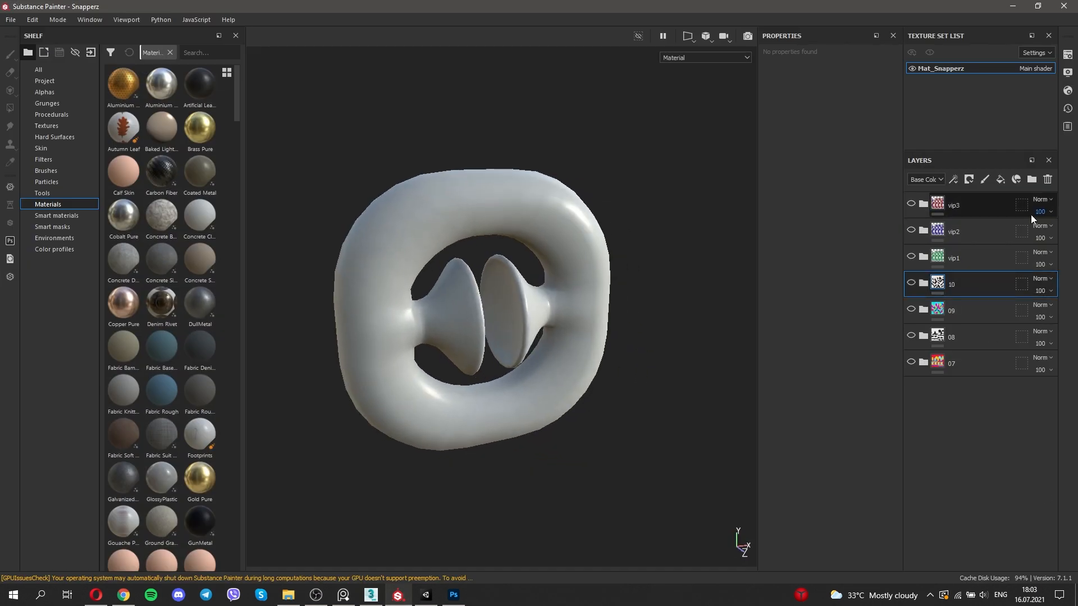
pyautogui.click(1032, 179)
pyautogui.write('1')
pyautogui.moveTo(162, 320); pyautogui.dragTo(489, 303)
pyautogui.scroll(5, 491, 298)
pyautogui.scroll(-4, 515, 220)
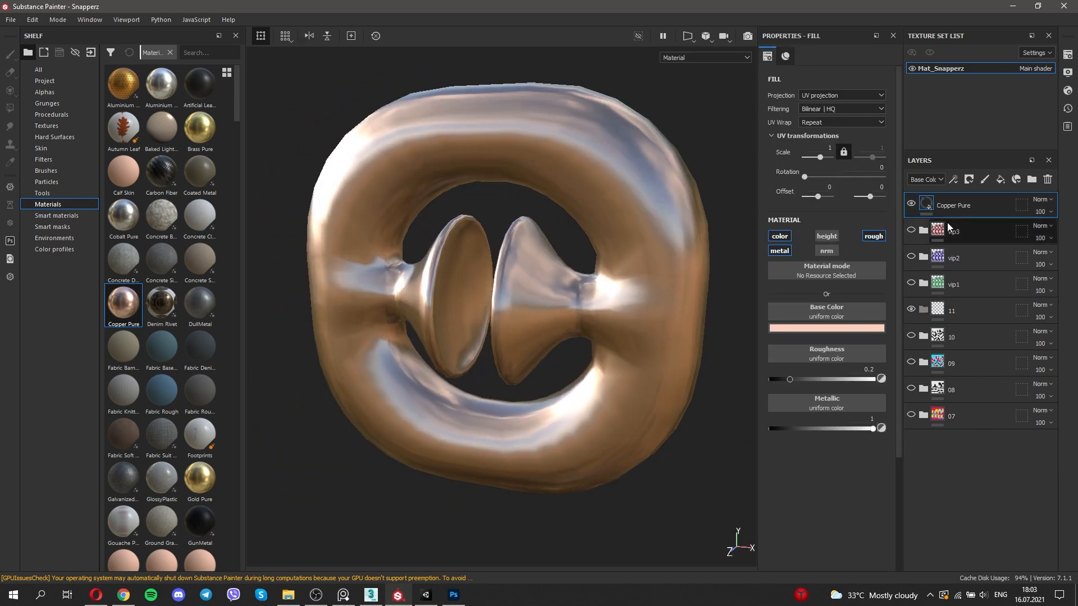
pyautogui.moveTo(954, 206); pyautogui.dragTo(959, 318)
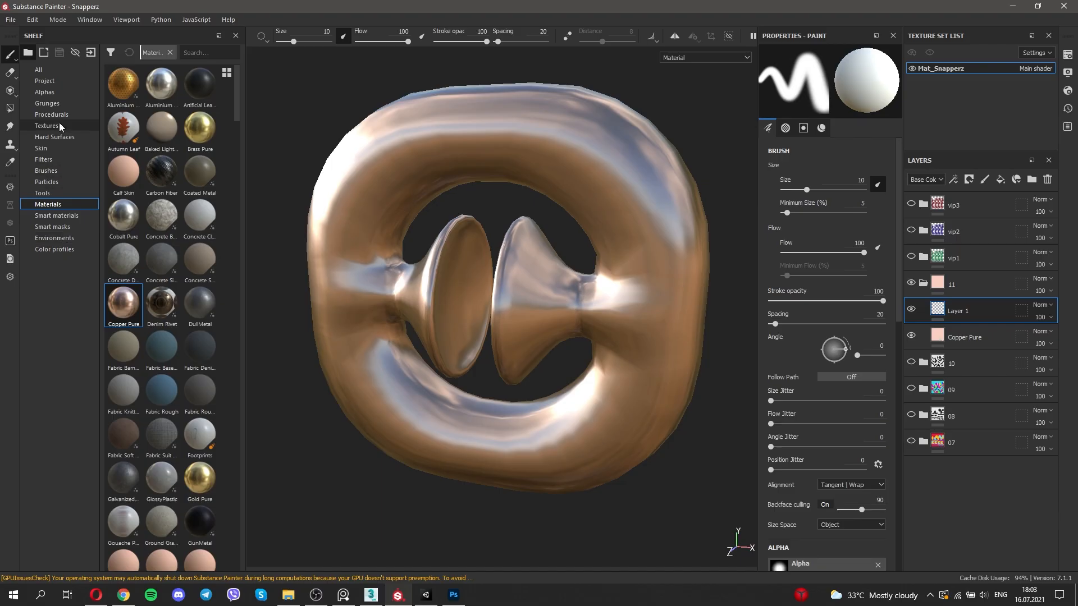
# - Try painting Fracture particles over the copper model on a separate paint layer, and delete that layer
pyautogui.click(47, 125)
pyautogui.click(55, 137)
pyautogui.click(46, 170)
pyautogui.click(46, 182)
pyautogui.click(162, 128)
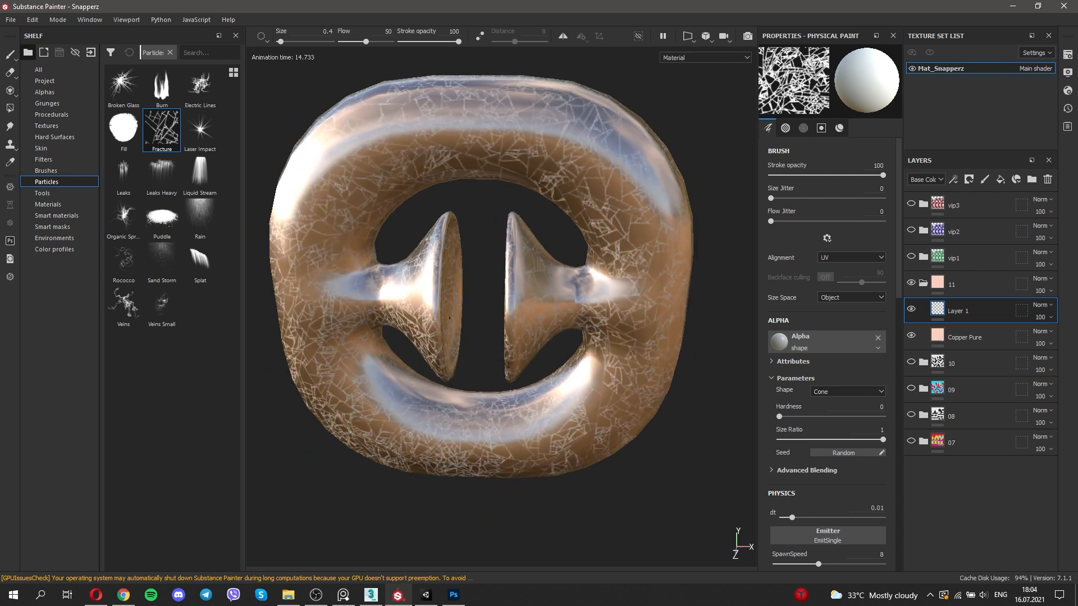
pyautogui.keyDown('alt'); pyautogui.moveTo(449, 317); pyautogui.dragTo(1007, 181); pyautogui.keyUp('alt')
pyautogui.press('Delete')
# - Add a fill layer using only the color and roughness channels, adjust its roughness, and give it a dark base color
pyautogui.click(1000, 180)
pyautogui.click(826, 250)
pyautogui.click(826, 235)
pyautogui.click(779, 250)
pyautogui.moveTo(833, 379); pyautogui.dragTo(823, 380)
pyautogui.click(826, 327)
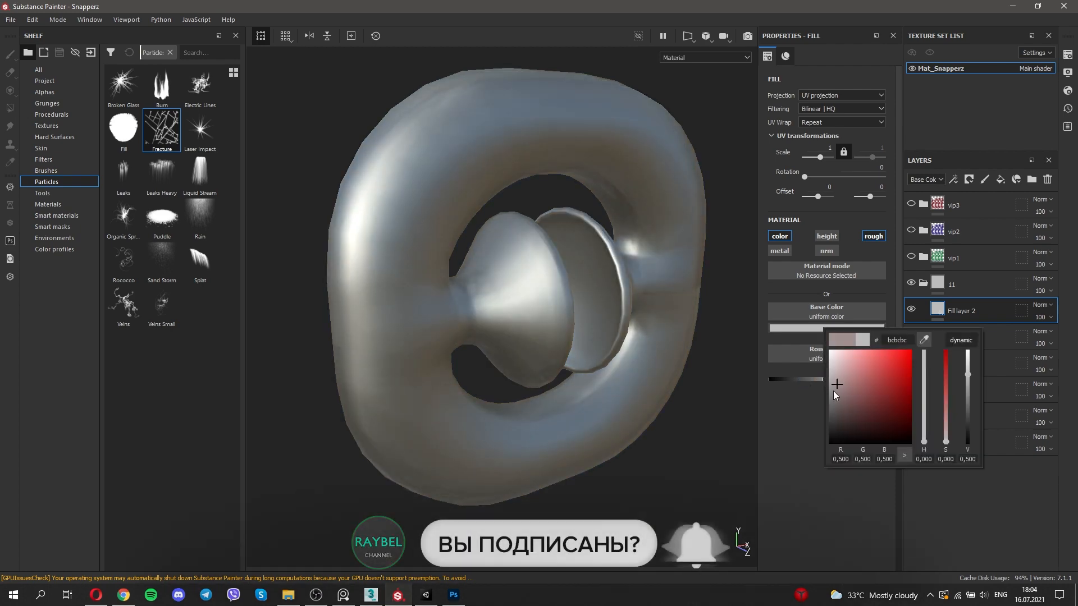
pyautogui.click(834, 460)
# - Add a black mask to the dark fill layer and paint Fracture particle cracks across the copper model in it
pyautogui.rightClick(961, 311)
pyautogui.click(981, 270)
pyautogui.click(957, 318)
pyautogui.keyDown('alt'); pyautogui.moveTo(695, 352); pyautogui.dragTo(284, 199); pyautogui.keyUp('alt')
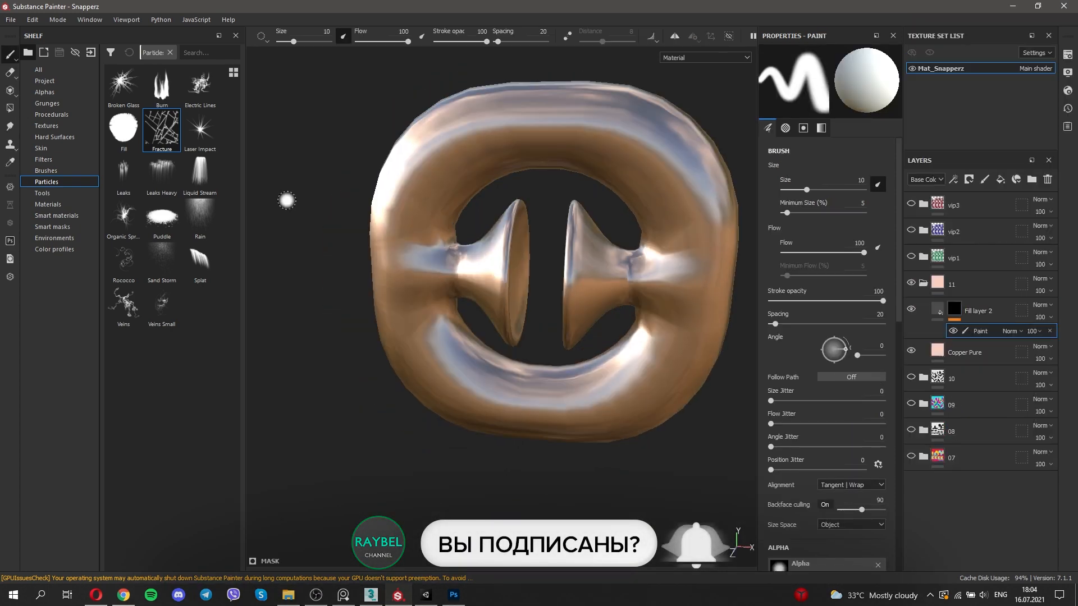
pyautogui.click(162, 129)
pyautogui.scroll(5, 502, 307)
pyautogui.scroll(-5, 562, 340)
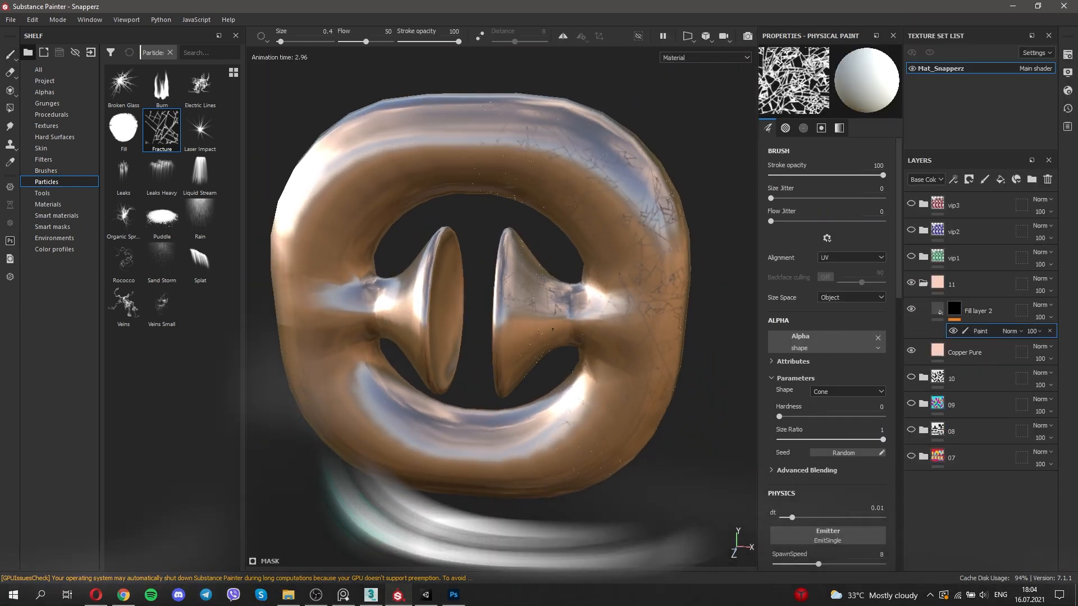
pyautogui.moveTo(528, 334)
pyautogui.keyDown('alt'); pyautogui.mouseDown()
pyautogui.moveTo(562, 315)
pyautogui.moveTo(494, 336)
pyautogui.moveTo(533, 331)
pyautogui.mouseUp(); pyautogui.keyUp('alt')
# - Add another fill layer above the cracks layer, with a black mask and a paint effect on the mask
pyautogui.click(977, 311)
pyautogui.keyDown('alt'); pyautogui.moveTo(749, 378); pyautogui.dragTo(512, 266); pyautogui.keyUp('alt')
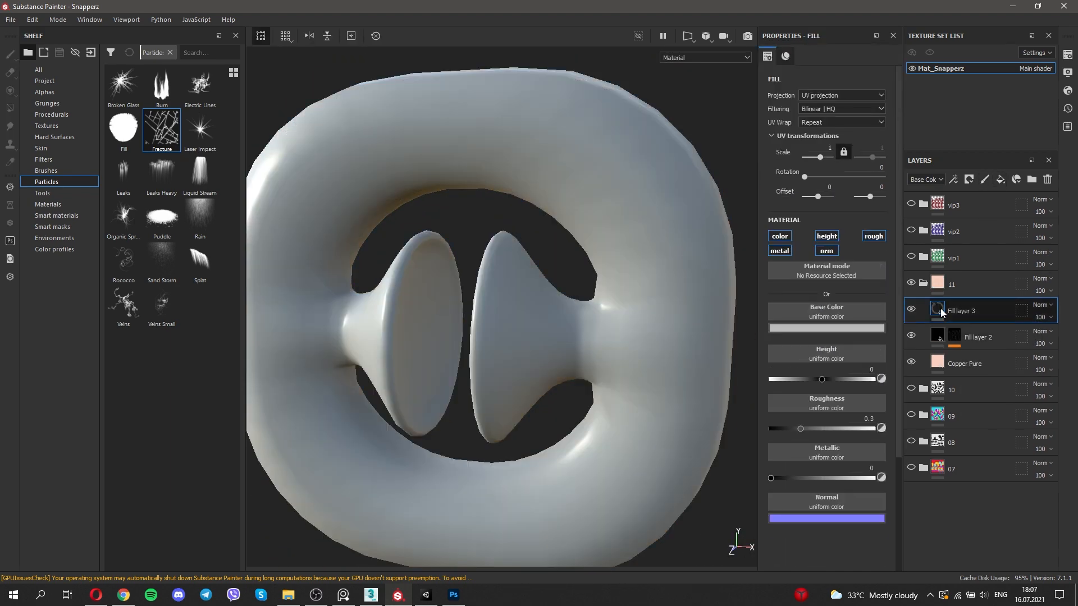
pyautogui.rightClick(941, 312)
pyautogui.click(974, 24)
pyautogui.rightClick(954, 310)
pyautogui.click(977, 371)
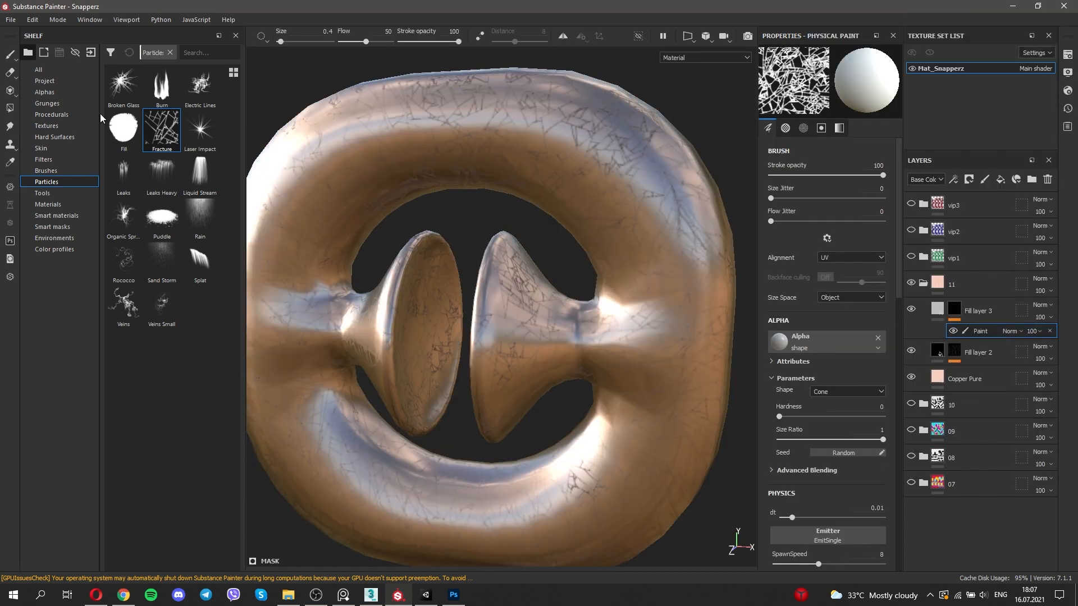
# - Fill the central band of polygons across the top of the ring in Fill layer 3's mask with Polygon Fill
pyautogui.click(10, 76)
pyautogui.click(10, 108)
pyautogui.keyDown('alt'); pyautogui.moveTo(534, 333); pyautogui.dragTo(565, 305); pyautogui.keyUp('alt')
pyautogui.scroll(-3, 566, 305)
pyautogui.keyDown('alt'); pyautogui.moveTo(565, 305); pyautogui.dragTo(572, 279, button='middle'); pyautogui.keyUp('alt')
pyautogui.scroll(5, 577, 275)
pyautogui.click(598, 312)
pyautogui.hotkey('ctrl', 'z')
pyautogui.scroll(-2, 598, 359)
pyautogui.keyDown('alt'); pyautogui.moveTo(599, 359); pyautogui.dragTo(630, 353, button='middle'); pyautogui.keyUp('alt')
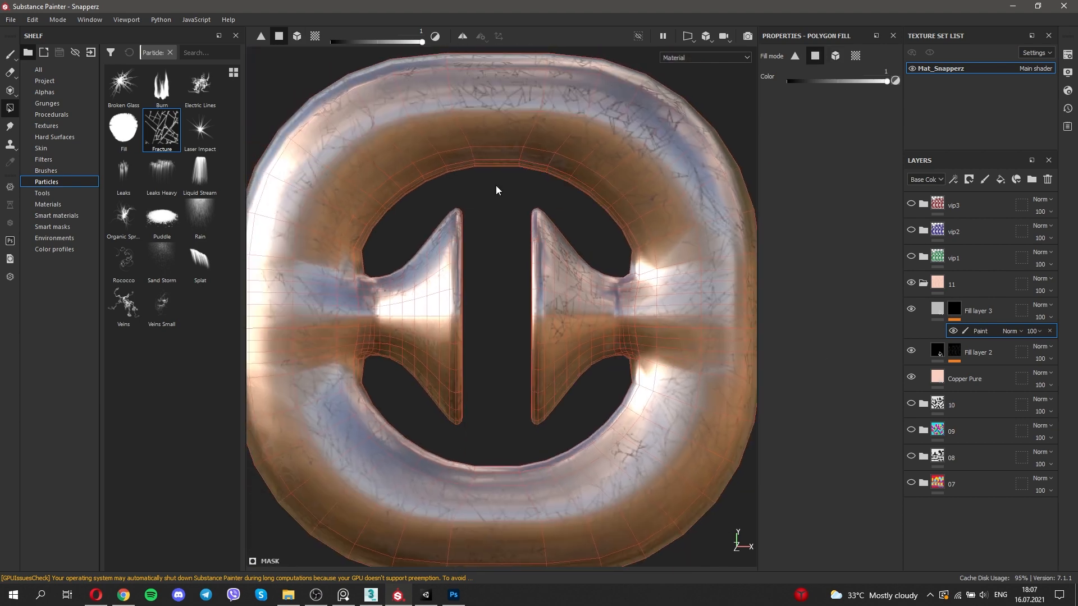
pyautogui.moveTo(496, 183); pyautogui.dragTo(498, 52)
# - Fill the matching central band of polygons across the bottom of the ring in the same mask
pyautogui.keyDown('alt'); pyautogui.moveTo(500, 417); pyautogui.dragTo(501, 365, button='middle'); pyautogui.keyUp('alt')
pyautogui.moveTo(503, 364); pyautogui.dragTo(510, 548)
pyautogui.press('F5')
pyautogui.press('f')
pyautogui.keyDown('alt'); pyautogui.moveTo(591, 404); pyautogui.dragTo(240, 380); pyautogui.keyUp('alt')
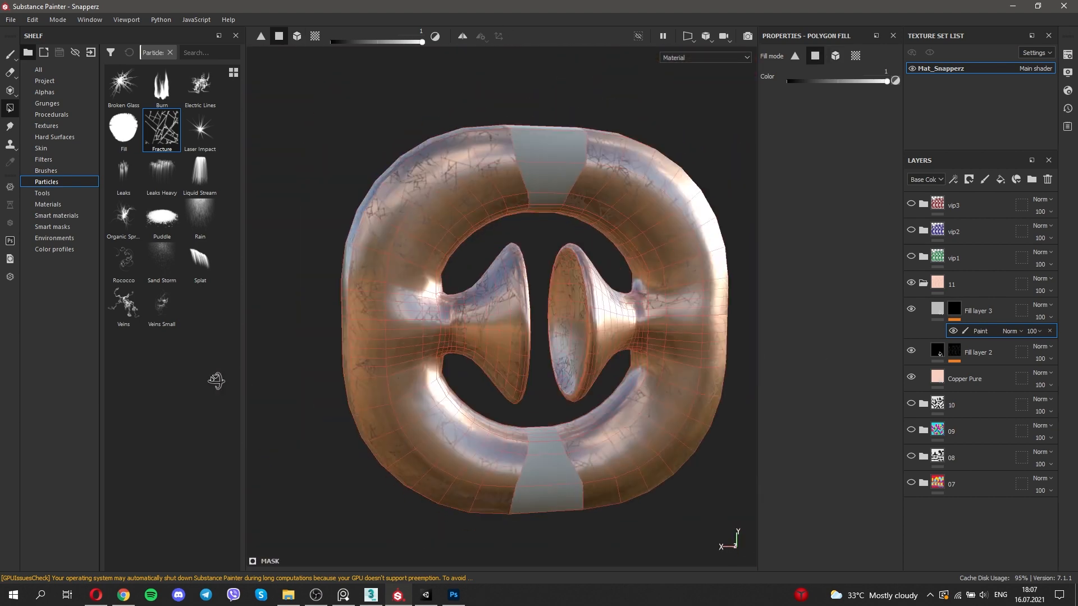
# - Turn off the height, normal and metallic channels of Fill layer 3
pyautogui.click(10, 55)
pyautogui.keyDown('alt'); pyautogui.moveTo(337, 225); pyautogui.dragTo(885, 340); pyautogui.keyUp('alt')
pyautogui.click(937, 309)
pyautogui.click(838, 328)
pyautogui.click(827, 237)
pyautogui.click(825, 250)
pyautogui.click(781, 251)
# - Set the band layer's base color to green and raise its roughness
pyautogui.click(828, 331)
pyautogui.click(896, 378)
pyautogui.moveTo(895, 378); pyautogui.dragTo(876, 378)
pyautogui.moveTo(930, 407); pyautogui.dragTo(931, 431)
pyautogui.keyDown('alt'); pyautogui.moveTo(645, 354); pyautogui.dragTo(635, 305); pyautogui.keyUp('alt')
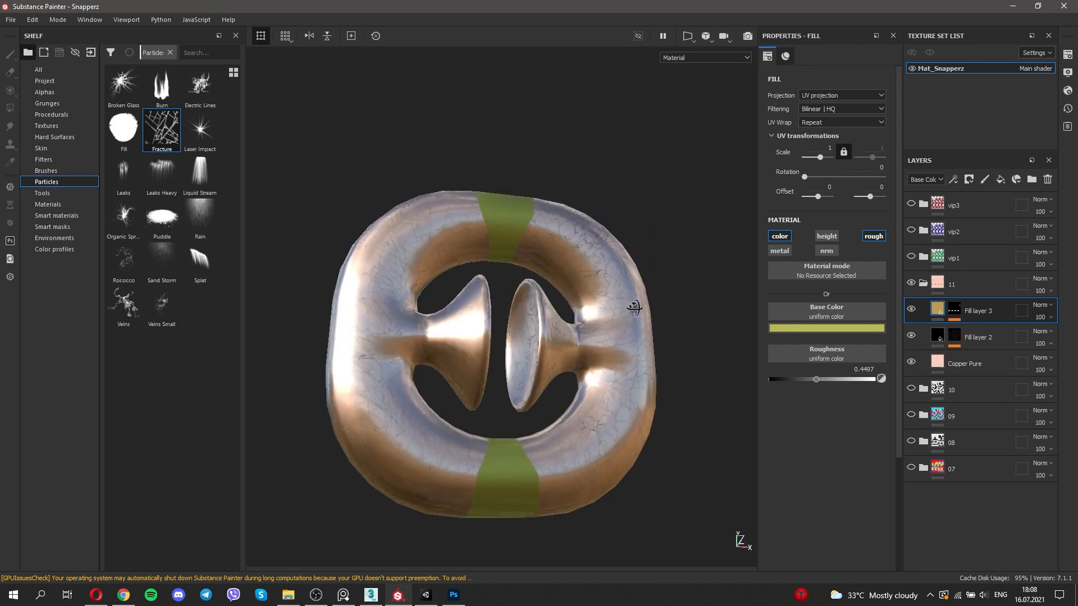
pyautogui.click(826, 328)
pyautogui.moveTo(953, 427); pyautogui.dragTo(957, 402)
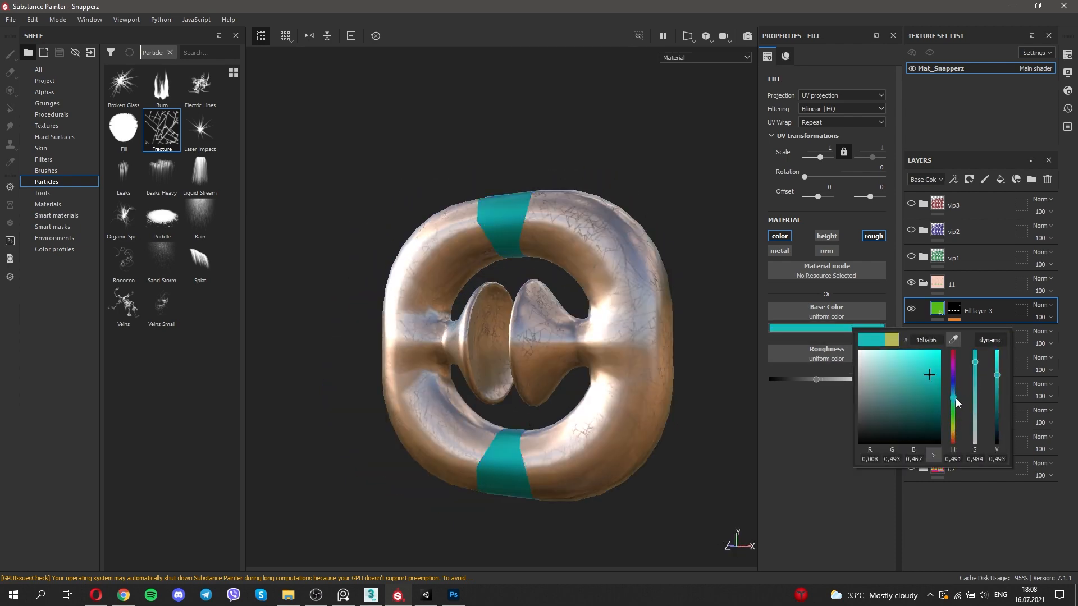
pyautogui.moveTo(816, 380); pyautogui.dragTo(881, 380)
pyautogui.keyDown('alt'); pyautogui.moveTo(634, 346); pyautogui.dragTo(766, 348); pyautogui.keyUp('alt')
# - Fill the inner faces of both suction cups in Fill layer 3's mask using Polygon Fill in UV chunk mode
pyautogui.click(952, 311)
pyautogui.click(980, 331)
pyautogui.click(10, 108)
pyautogui.click(854, 55)
pyautogui.click(530, 344)
pyautogui.keyDown('alt'); pyautogui.moveTo(539, 343); pyautogui.dragTo(438, 338); pyautogui.keyUp('alt')
pyautogui.click(530, 335)
pyautogui.click(10, 54)
pyautogui.moveTo(514, 332)
pyautogui.keyDown('alt'); pyautogui.mouseDown()
pyautogui.moveTo(636, 337)
pyautogui.moveTo(506, 337)
pyautogui.mouseUp(); pyautogui.keyUp('alt')
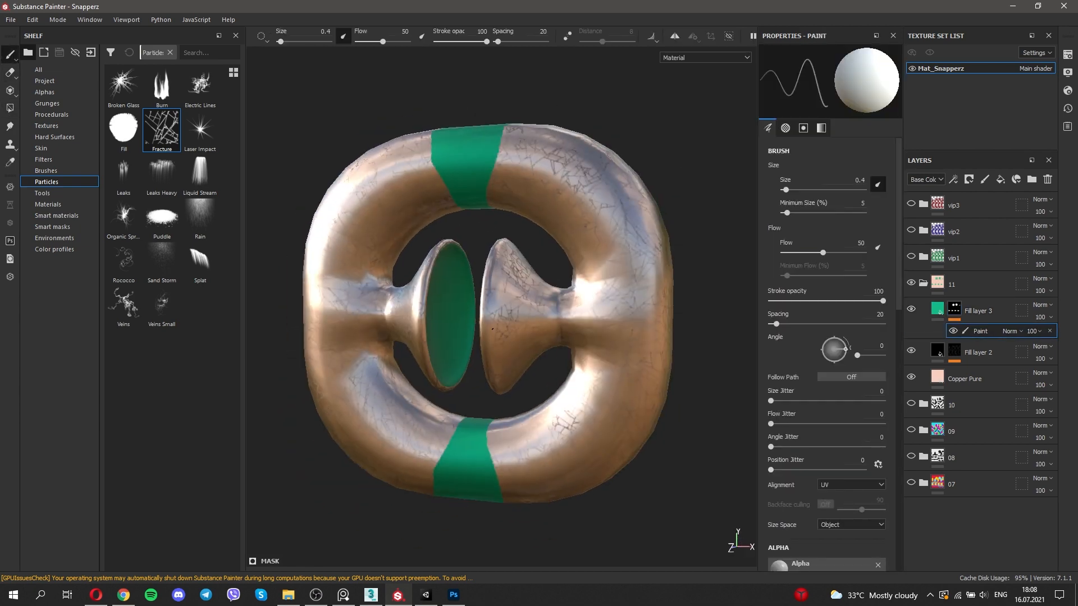
# - Set up the texture export to the texturesSnapperz folder with the PBR Metallic Roughness template
pyautogui.scroll(-2, 598, 299)
pyautogui.hotkey('ctrl', 'shift', 'e')
pyautogui.click(596, 157)
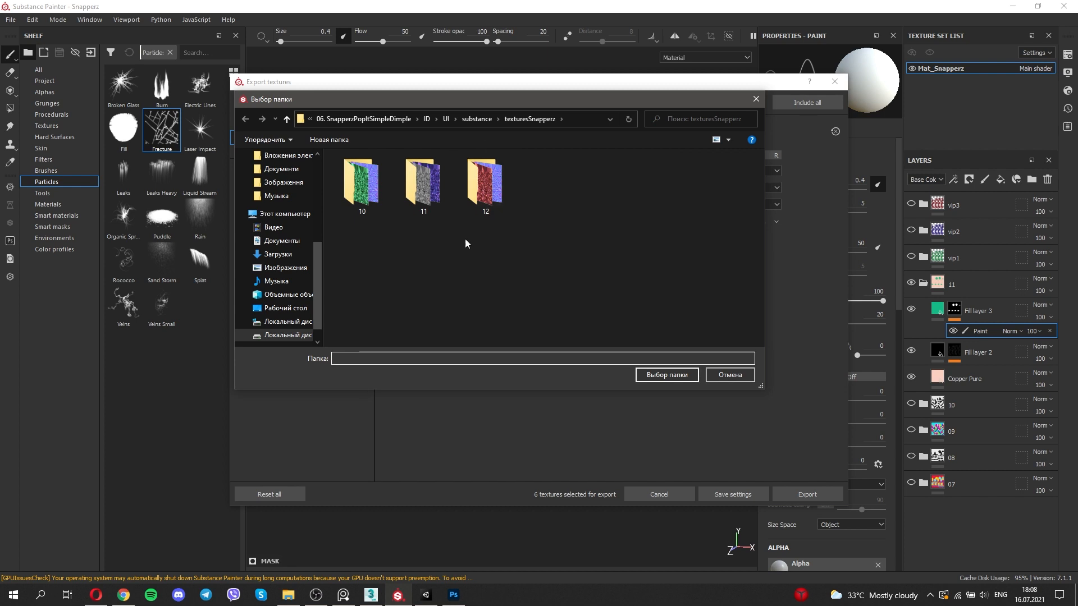
pyautogui.click(667, 376)
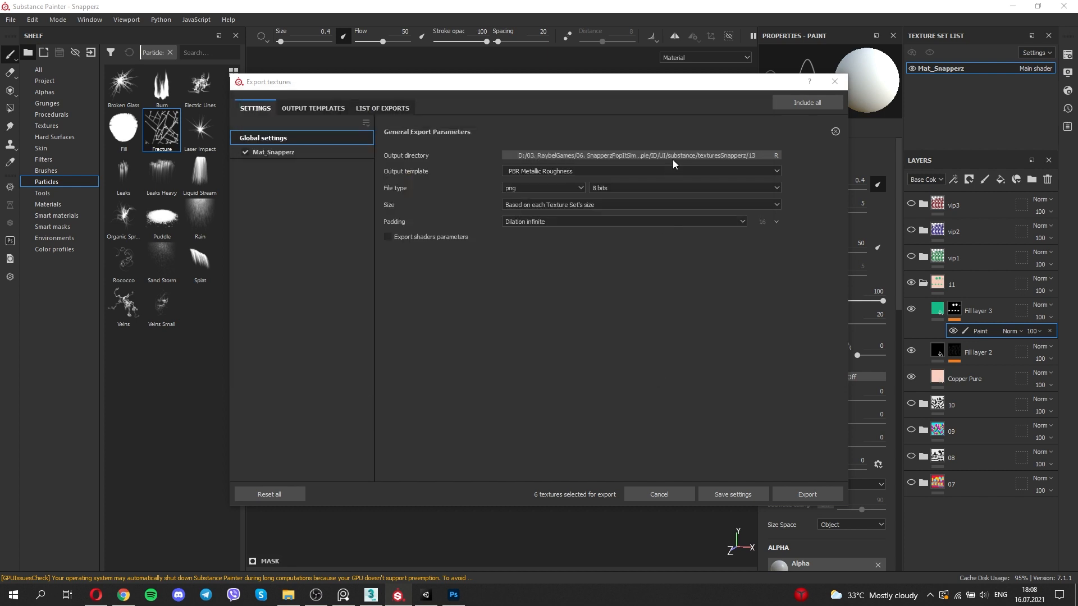
pyautogui.click(576, 171)
pyautogui.scroll(6, 549, 194)
pyautogui.click(454, 284)
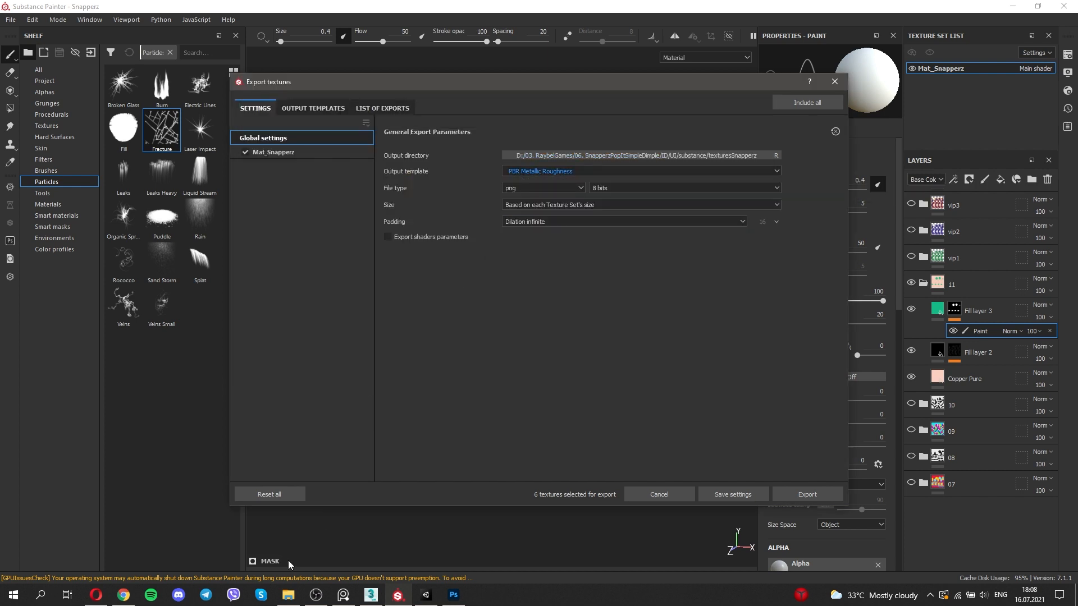
# - Check the texture folders in File Explorer and export the Mat_Snapperz textures
pyautogui.click(288, 595)
pyautogui.doubleClick(445, 154)
pyautogui.doubleClick(421, 159)
pyautogui.doubleClick(401, 167)
pyautogui.click(822, 53)
pyautogui.click(786, 494)
pyautogui.click(836, 80)
# - Delete the unneeded range of files from the texture folder in File Explorer and close the export dialog
pyautogui.click(288, 595)
pyautogui.click(851, 135)
pyautogui.keyDown('shift'); pyautogui.click(462, 219); pyautogui.keyUp('shift')
pyautogui.press('Delete')
pyautogui.click(825, 52)
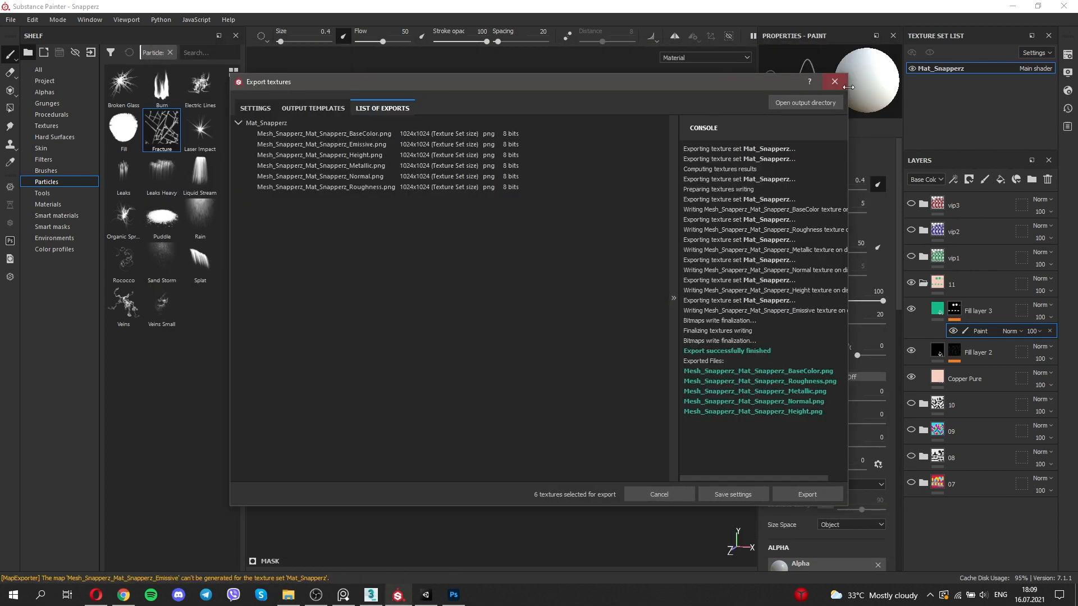
pyautogui.click(839, 80)
# - Frame the finished copper model and copy a screenshot region of it to the clipboard
pyautogui.keyDown('alt'); pyautogui.moveTo(544, 501); pyautogui.dragTo(553, 449); pyautogui.keyUp('alt')
pyautogui.scroll(3, 553, 444)
pyautogui.moveTo(550, 438)
pyautogui.keyDown('alt'); pyautogui.mouseDown(button='middle')
pyautogui.moveTo(525, 375)
pyautogui.moveTo(550, 439)
pyautogui.mouseUp(button='middle'); pyautogui.keyUp('alt')
pyautogui.press('Print')
pyautogui.moveTo(269, 86); pyautogui.dragTo(696, 547)
pyautogui.hotkey('ctrl', 'c')
# - Check the circle layers of UISnapperz.psd in Photoshop, including layer 11's visibility, and switch back to Substance Painter
pyautogui.click(453, 595)
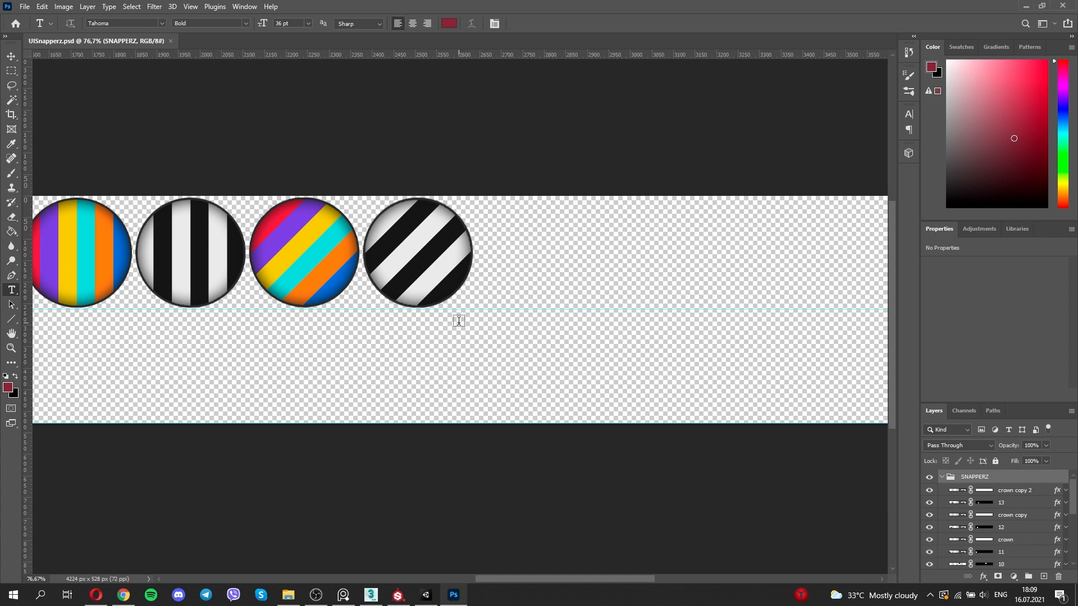
pyautogui.keyDown('alt'); pyautogui.scroll(-7, 445, 329); pyautogui.keyUp('alt')
pyautogui.moveTo(403, 319); pyautogui.dragTo(332, 302, button='middle')
pyautogui.keyDown('alt'); pyautogui.scroll(10, 352, 278); pyautogui.keyUp('alt')
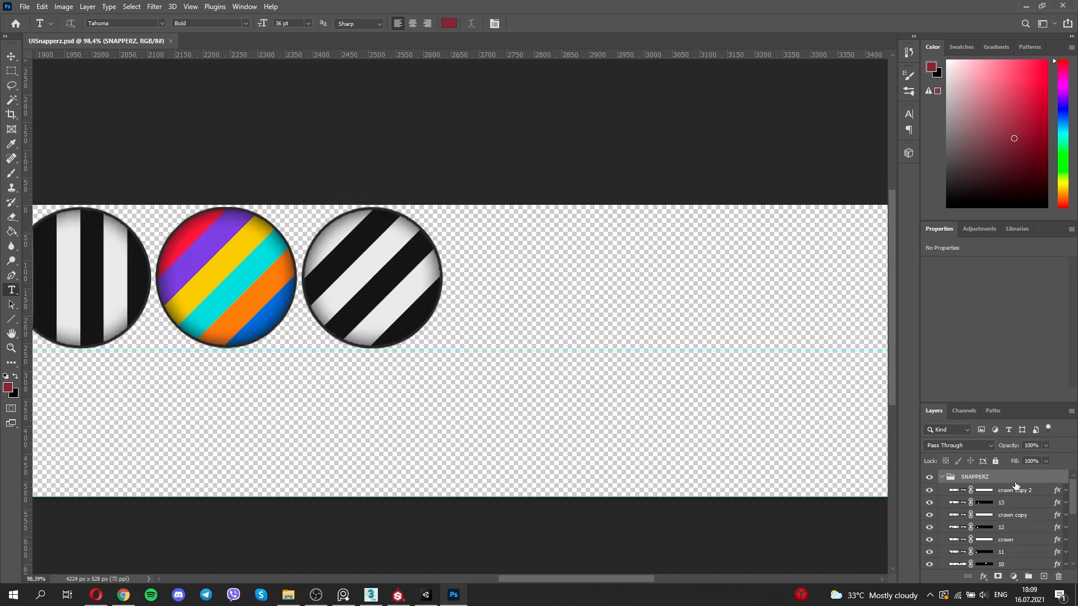
pyautogui.click(1011, 492)
pyautogui.scroll(-2, 931, 494)
pyautogui.click(931, 497)
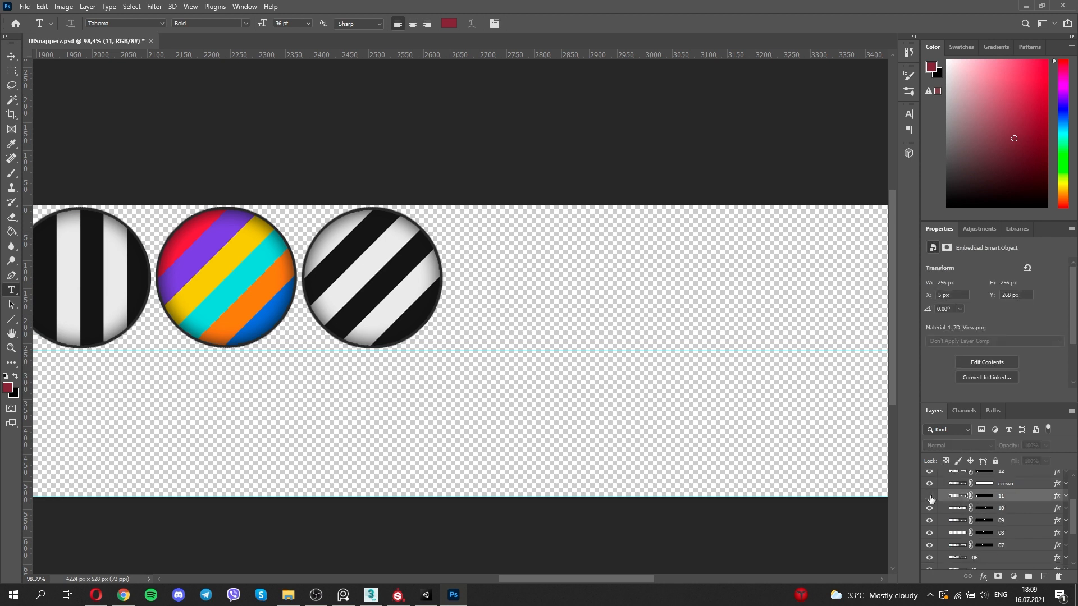
pyautogui.keyDown('alt'); pyautogui.scroll(-3, 476, 380); pyautogui.keyUp('alt')
pyautogui.keyDown('alt'); pyautogui.scroll(1, 477, 382); pyautogui.keyUp('alt')
pyautogui.click(399, 595)
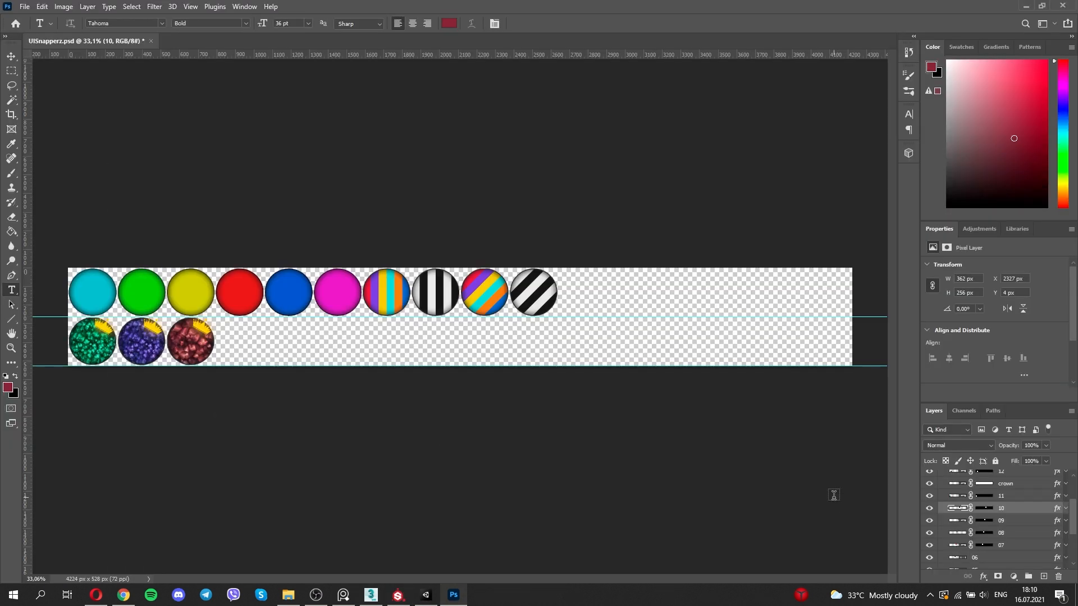
# - Rename Photoshop layer 11 as vip1 and layer 12 as vip2
pyautogui.keyDown('alt'); pyautogui.scroll(1, 833, 494); pyautogui.keyUp('alt')
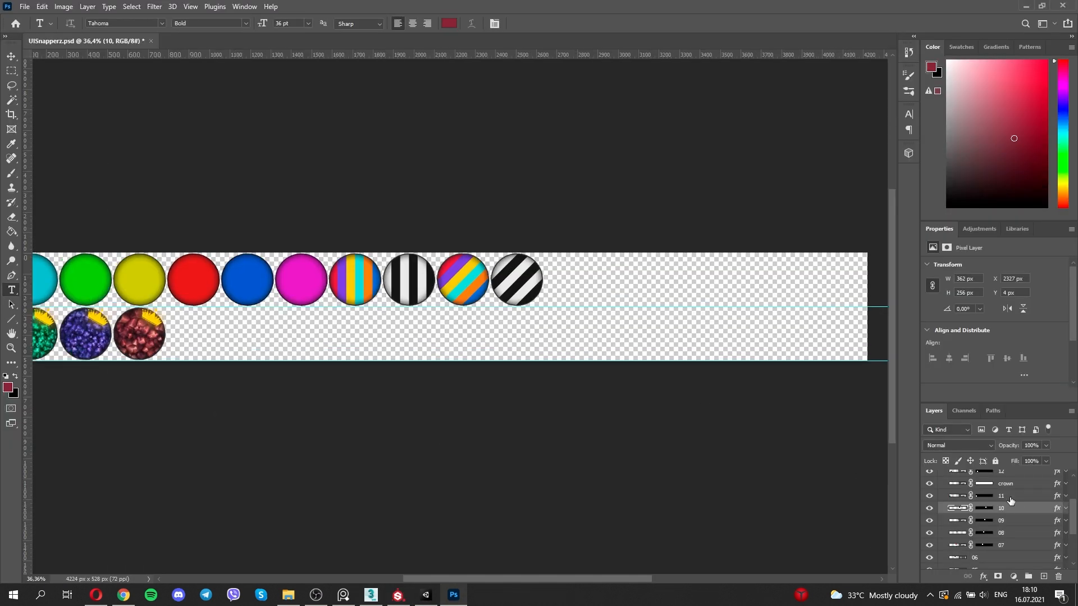
pyautogui.doubleClick(1002, 495)
pyautogui.scroll(1, 1005, 485)
pyautogui.doubleClick(1002, 485)
# - Duplicate the diagonal black-and-white circle layer 10 as layer 11 and move the copy right to about X 2591 px
pyautogui.click(1009, 522)
pyautogui.hotkey('ctrl', 'j')
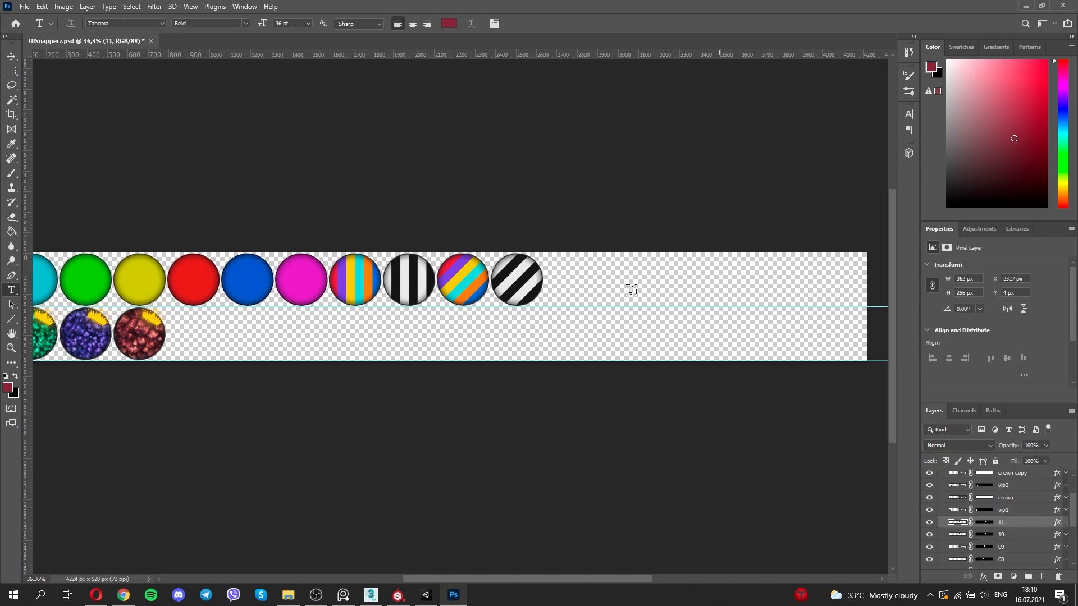
pyautogui.keyDown('alt'); pyautogui.scroll(5, 536, 272); pyautogui.keyUp('alt')
pyautogui.hotkey('ctrl', 't')
pyautogui.moveTo(514, 293); pyautogui.dragTo(728, 293)
pyautogui.keyDown('alt'); pyautogui.scroll(6, 359, 305); pyautogui.keyUp('alt')
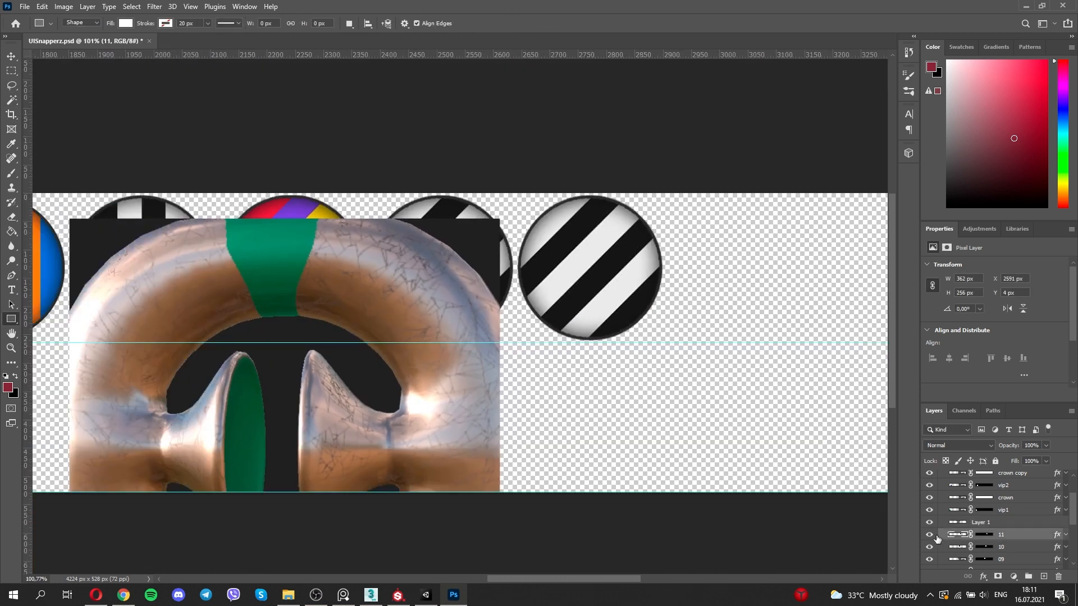
# - Examine the duplicated striped circle beside the pasted model reference by toggling layer 11's visibility
pyautogui.click(933, 535)
pyautogui.click(932, 534)
pyautogui.keyDown('alt'); pyautogui.scroll(3, 517, 359); pyautogui.keyUp('alt')
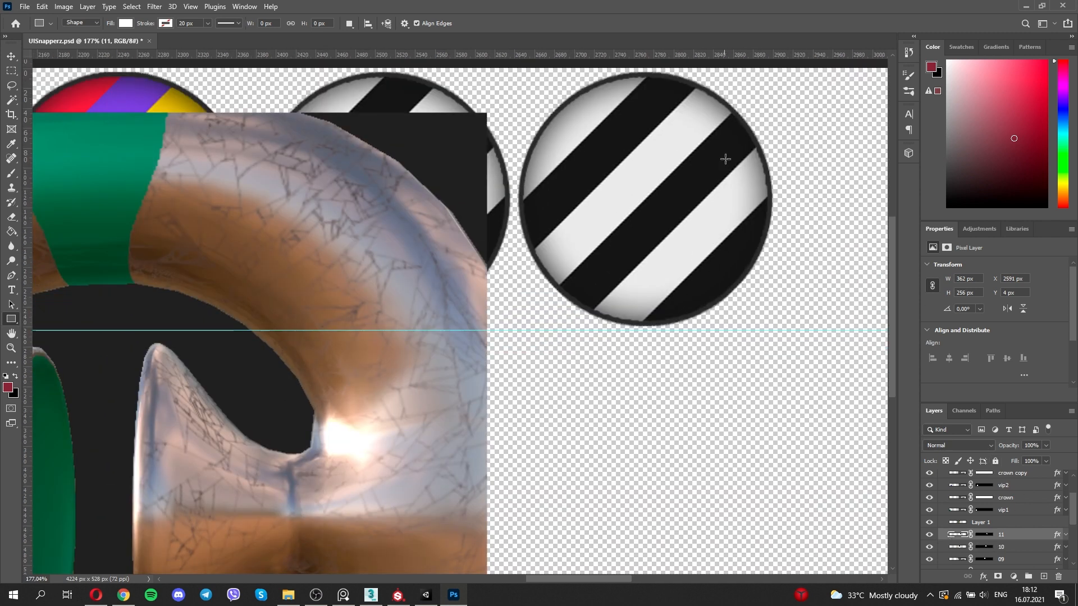
pyautogui.keyDown('alt'); pyautogui.scroll(3, 730, 112); pyautogui.keyUp('alt')
pyautogui.keyDown('alt'); pyautogui.scroll(-4, 725, 120); pyautogui.keyUp('alt')
pyautogui.click(927, 538)
pyautogui.click(928, 538)
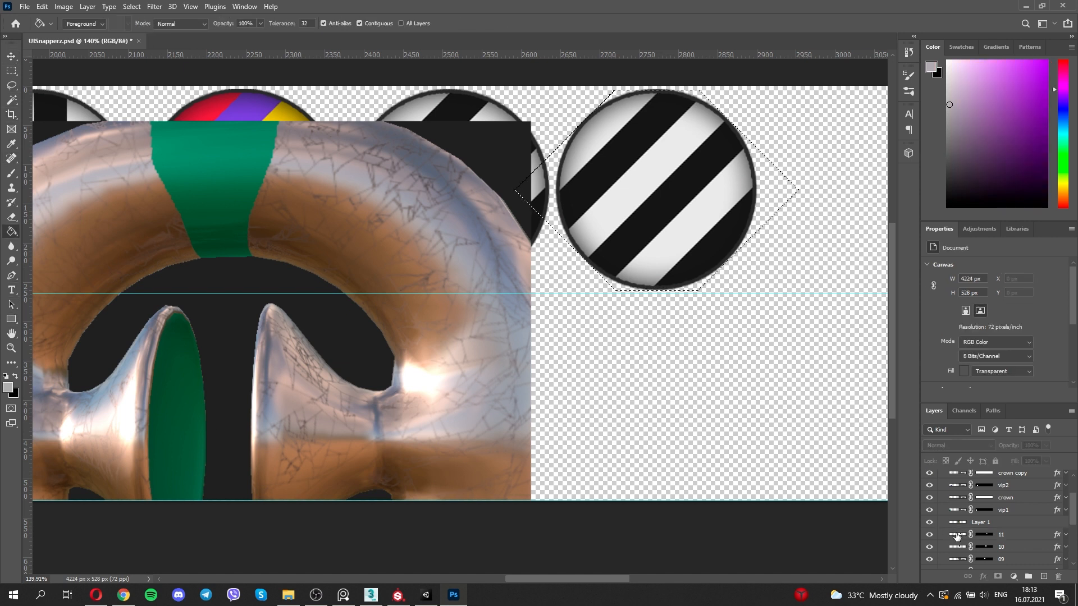
# - Fill the stripes of layer 11's circle with the light grey foreground color using the Paint Bucket
pyautogui.click(606, 224)
pyautogui.click(541, 219)
pyautogui.click(957, 535)
pyautogui.click(648, 232)
pyautogui.hotkey('ctrl', 'z')
pyautogui.click(614, 161)
pyautogui.click(598, 129)
pyautogui.click(643, 179)
pyautogui.click(665, 205)
pyautogui.click(687, 230)
pyautogui.click(706, 251)
# - Sample a copper-brown color from the pasted model image and fill layer 11's circle with it
pyautogui.keyDown('alt'); pyautogui.click(486, 347); pyautogui.keyUp('alt')
pyautogui.keyDown('alt'); pyautogui.click(454, 335); pyautogui.keyUp('alt')
pyautogui.keyDown('alt'); pyautogui.click(453, 335); pyautogui.keyUp('alt')
pyautogui.click(673, 247)
pyautogui.keyDown('alt'); pyautogui.scroll(-2, 673, 248); pyautogui.keyUp('alt')
pyautogui.keyDown('alt'); pyautogui.scroll(4, 667, 209); pyautogui.keyUp('alt')
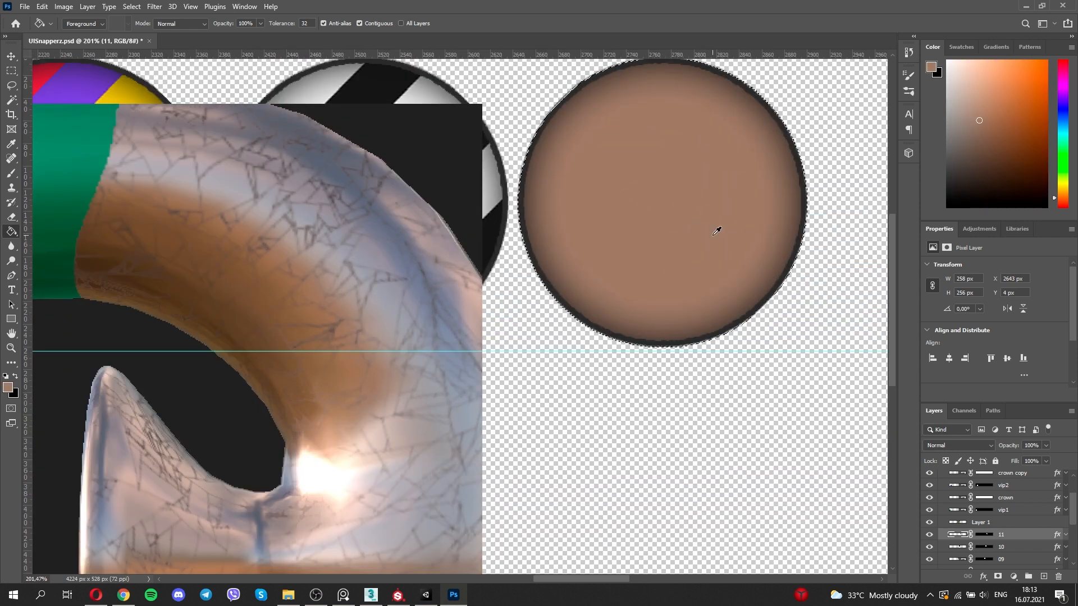
# - Draw a vertical rectangle 45 × 265 px across the middle of layer 11's copper circle
pyautogui.keyDown('alt'); pyautogui.scroll(-3, 717, 228); pyautogui.keyUp('alt')
pyautogui.keyDown('alt'); pyautogui.scroll(4, 711, 213); pyautogui.keyUp('alt')
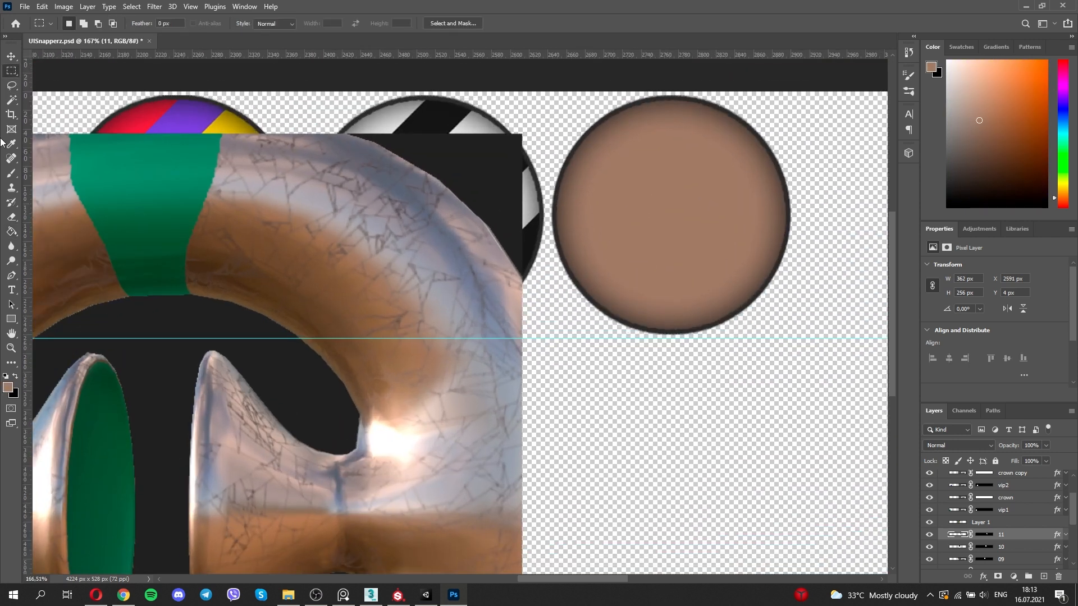
pyautogui.rightClick(11, 319)
pyautogui.click(56, 322)
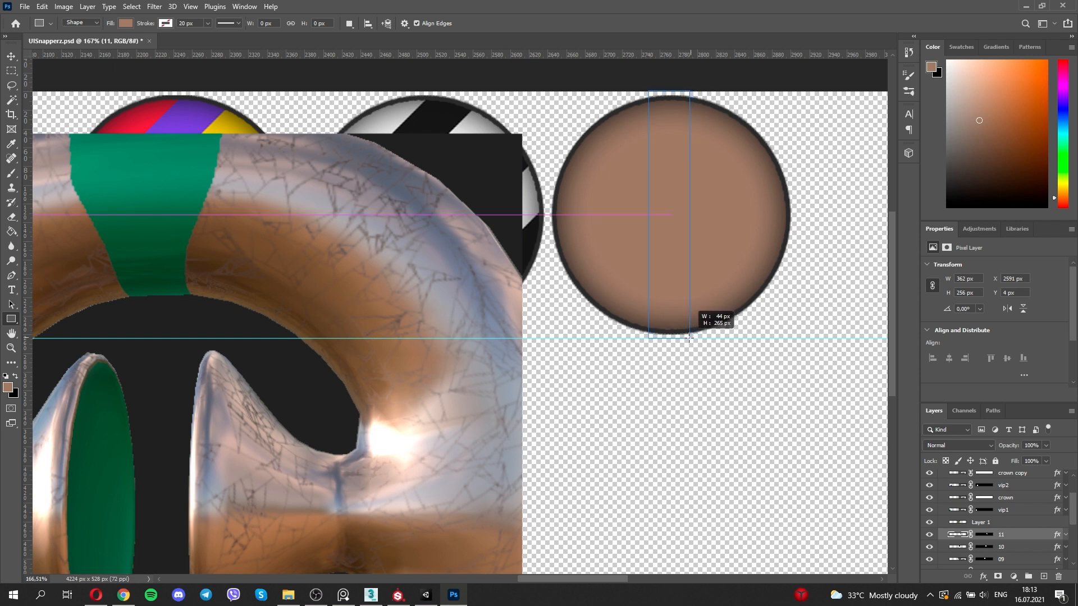
pyautogui.moveTo(691, 338); pyautogui.dragTo(691, 337)
pyautogui.hotkey('ctrl', 't')
pyautogui.moveTo(677, 204)
pyautogui.mouseDown()
pyautogui.moveTo(637, 190)
pyautogui.moveTo(677, 191)
pyautogui.mouseUp()
pyautogui.click(529, 23)
pyautogui.keyDown('ctrl'); pyautogui.click(983, 547); pyautogui.keyUp('ctrl')
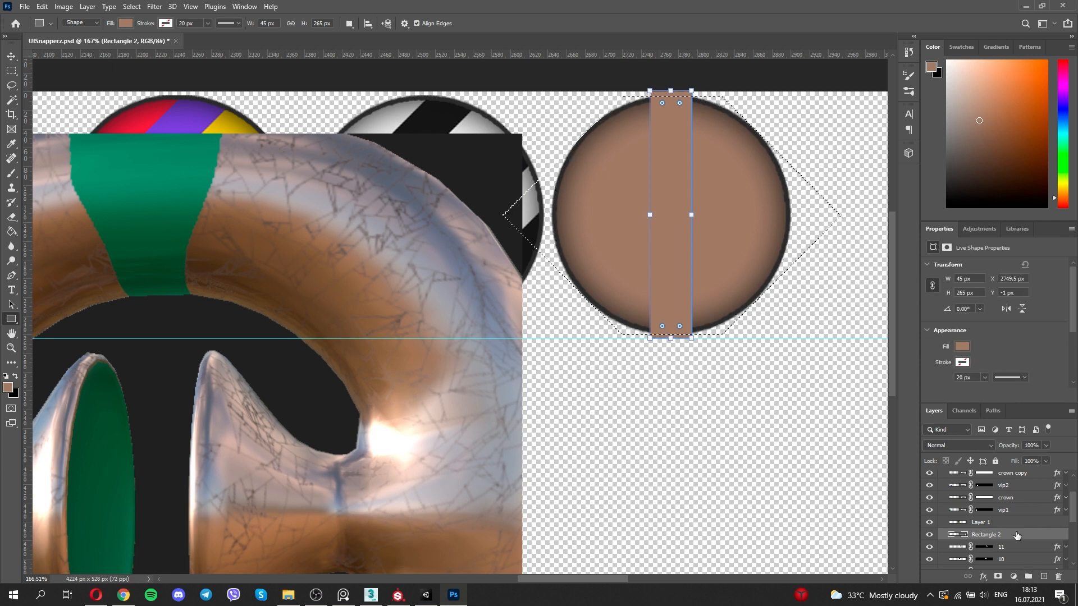
# - Give the Rectangle 2 stripe a green Color Overlay sampled from the pasted model's green band
pyautogui.doubleClick(1017, 536)
pyautogui.click(661, 323)
pyautogui.click(888, 209)
pyautogui.click(163, 211)
pyautogui.click(820, 197)
pyautogui.click(1043, 193)
# - Load layer 11's circular mask as a selection and mask the green Rectangle 2 stripe to the circle
pyautogui.press('v')
pyautogui.click(958, 566)
pyautogui.keyDown('ctrl'); pyautogui.click(984, 551); pyautogui.keyUp('ctrl')
pyautogui.click(971, 503)
pyautogui.keyDown('shift'); pyautogui.click(964, 549); pyautogui.keyUp('shift')
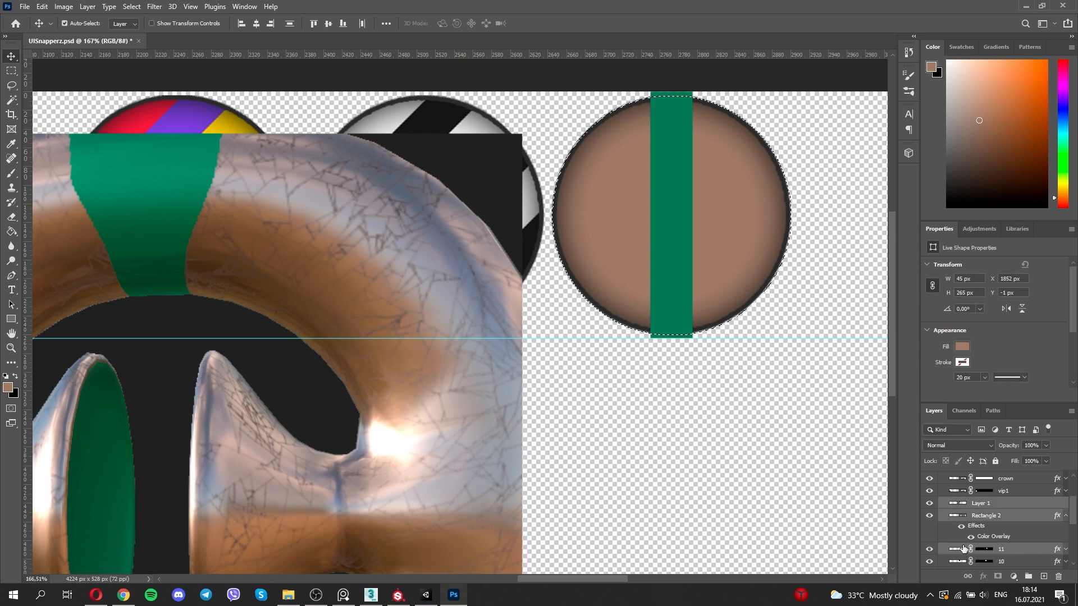
pyautogui.click(987, 515)
pyautogui.click(1065, 516)
pyautogui.press('m')
pyautogui.rightClick(1001, 511)
pyautogui.click(964, 294)
pyautogui.click(998, 577)
# - Merge the green Rectangle 2 stripe with layer 11's copper circle into one masked layer
pyautogui.rightClick(710, 253)
pyautogui.click(765, 329)
pyautogui.click(1001, 541)
pyautogui.keyDown('shift'); pyautogui.click(1003, 530); pyautogui.keyUp('shift')
pyautogui.rightClick(1003, 532)
pyautogui.click(968, 386)
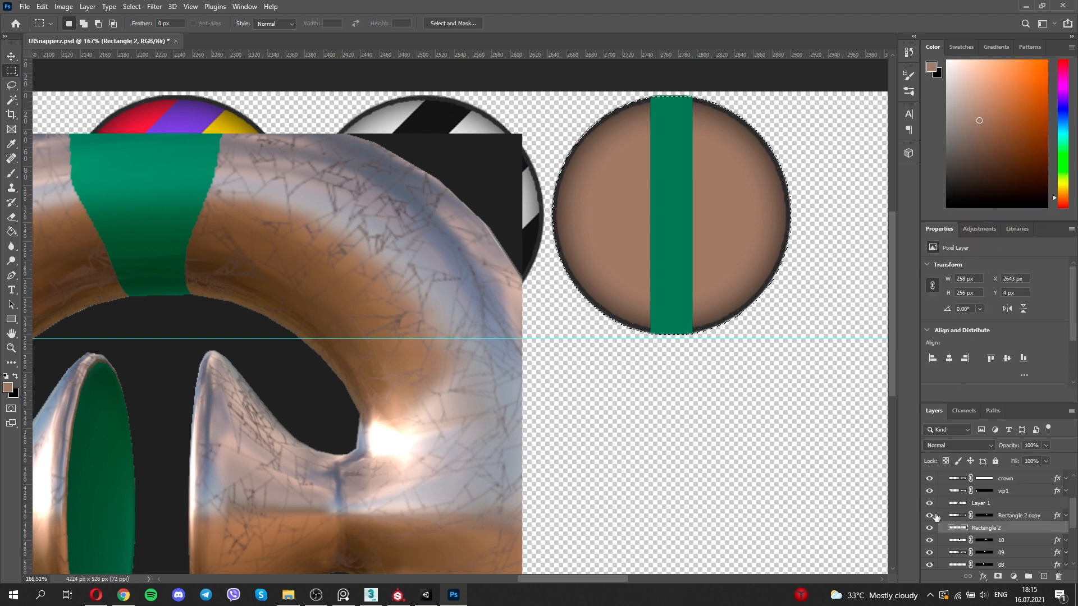
pyautogui.hotkey('ctrl', 'z')
pyautogui.hotkey('ctrl', 'z')
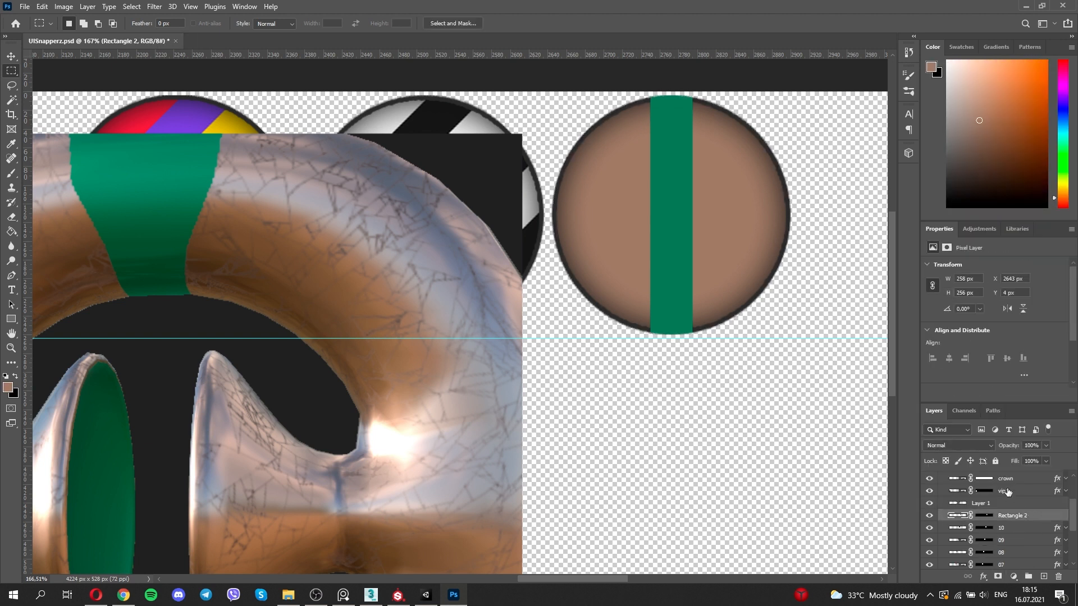
# - Copy layer 10's layer style onto the merged Rectangle 2 layer and rename that layer 11
pyautogui.rightClick(1036, 529)
pyautogui.click(977, 310)
pyautogui.rightClick(1014, 517)
pyautogui.click(969, 305)
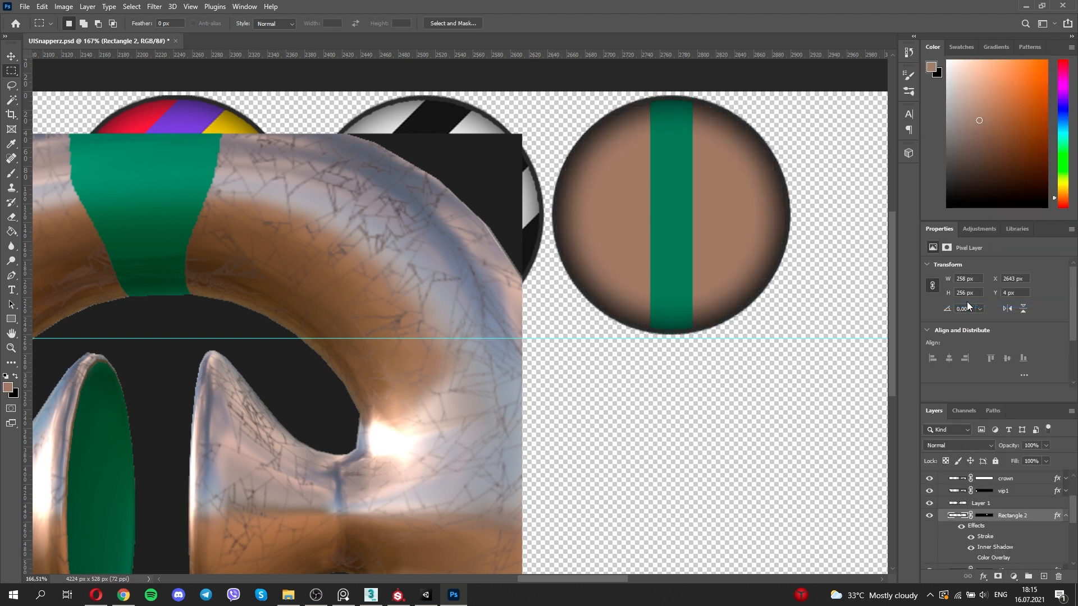
pyautogui.keyDown('alt'); pyautogui.scroll(-1, 685, 242); pyautogui.keyUp('alt')
pyautogui.keyDown('alt'); pyautogui.scroll(1, 684, 242); pyautogui.keyUp('alt')
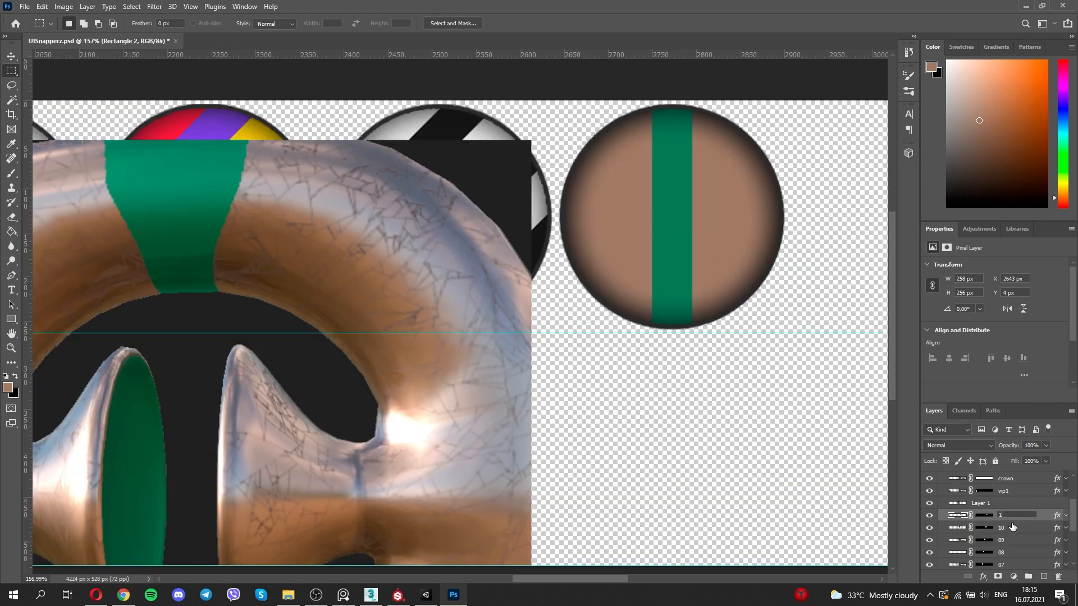
pyautogui.click(930, 503)
pyautogui.click(930, 503)
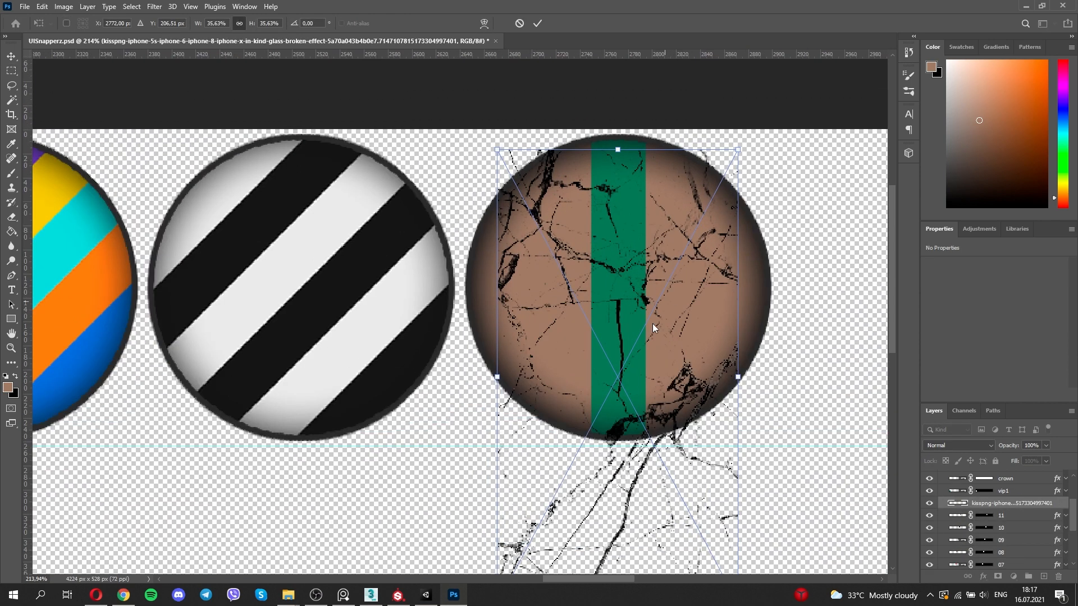
# - Move and widen the placed broken-glass image to 254 px so its cracks cover the copper circle
pyautogui.moveTo(654, 328); pyautogui.dragTo(653, 307)
pyautogui.moveTo(739, 360); pyautogui.dragTo(770, 359)
pyautogui.moveTo(497, 362); pyautogui.dragTo(463, 363)
pyautogui.keyDown('alt'); pyautogui.scroll(-1, 672, 294); pyautogui.keyUp('alt')
pyautogui.click(537, 23)
# - Set the crack layer's blend mode to Soft Light and mask it to the circle
pyautogui.click(957, 445)
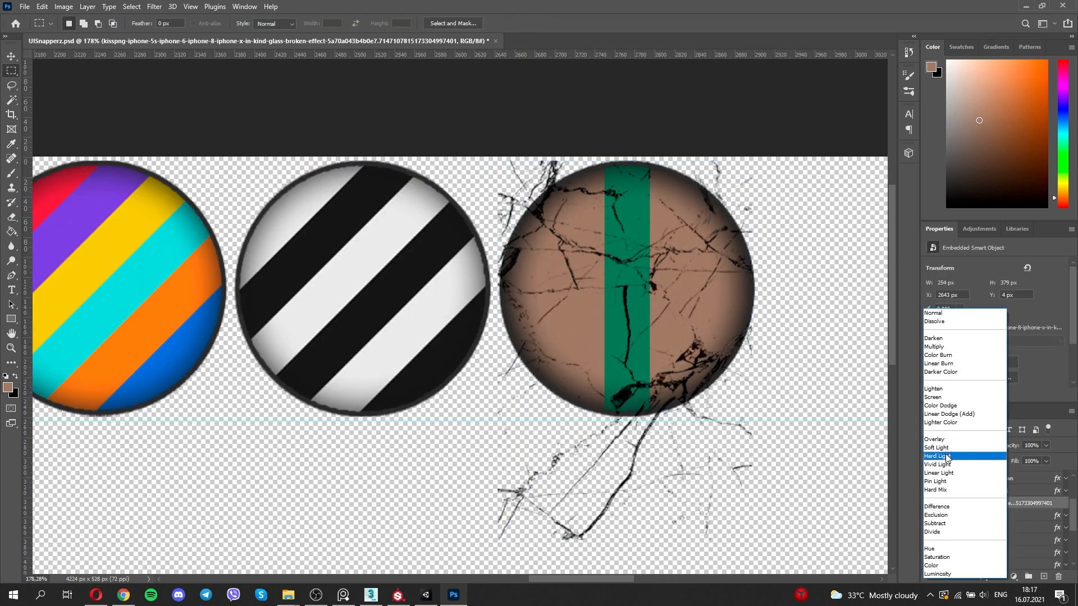
pyautogui.click(951, 448)
pyautogui.click(998, 576)
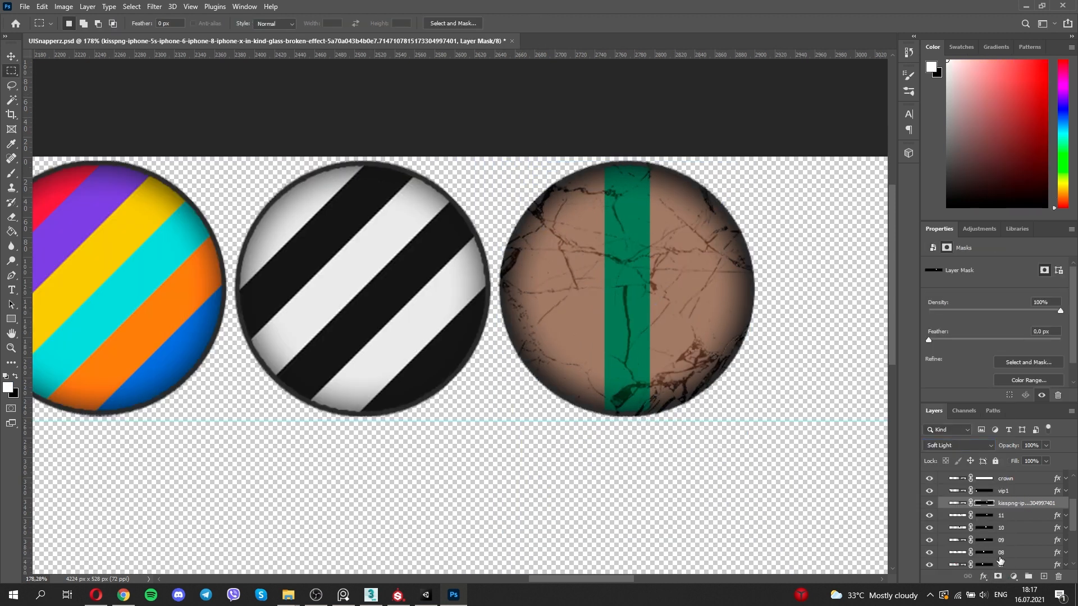
# - Try merging the crack layer with layer 11, masking the result and naming it 11, and undo it
pyautogui.keyDown('alt'); pyautogui.scroll(1, 583, 408); pyautogui.keyUp('alt')
pyautogui.click(1012, 516)
pyautogui.keyDown('ctrl'); pyautogui.click(987, 516); pyautogui.keyUp('ctrl')
pyautogui.rightClick(1005, 506)
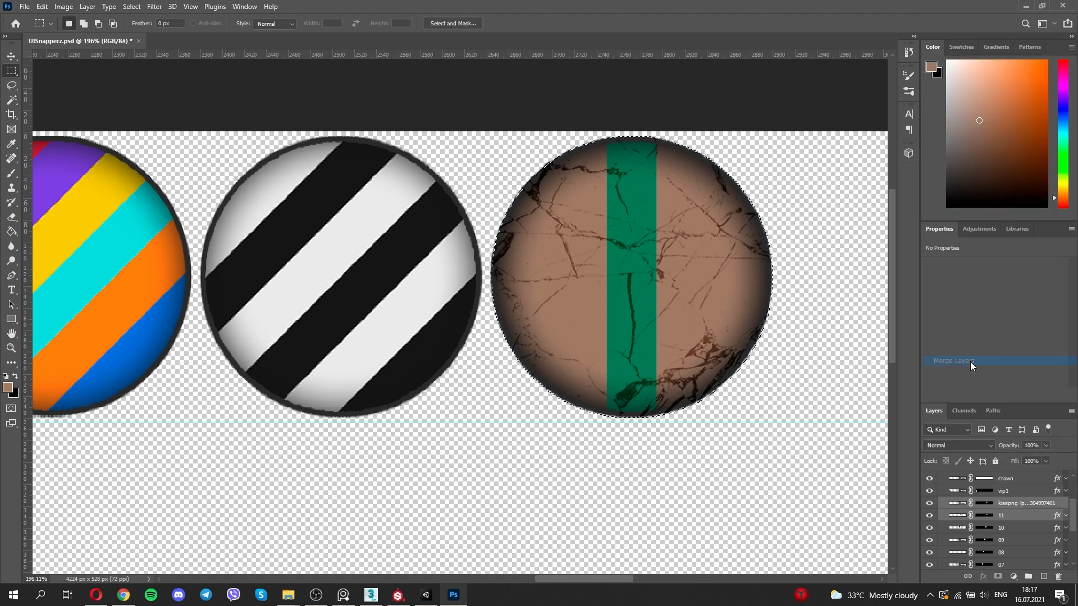
pyautogui.click(969, 362)
pyautogui.click(998, 576)
pyautogui.doubleClick(1014, 503)
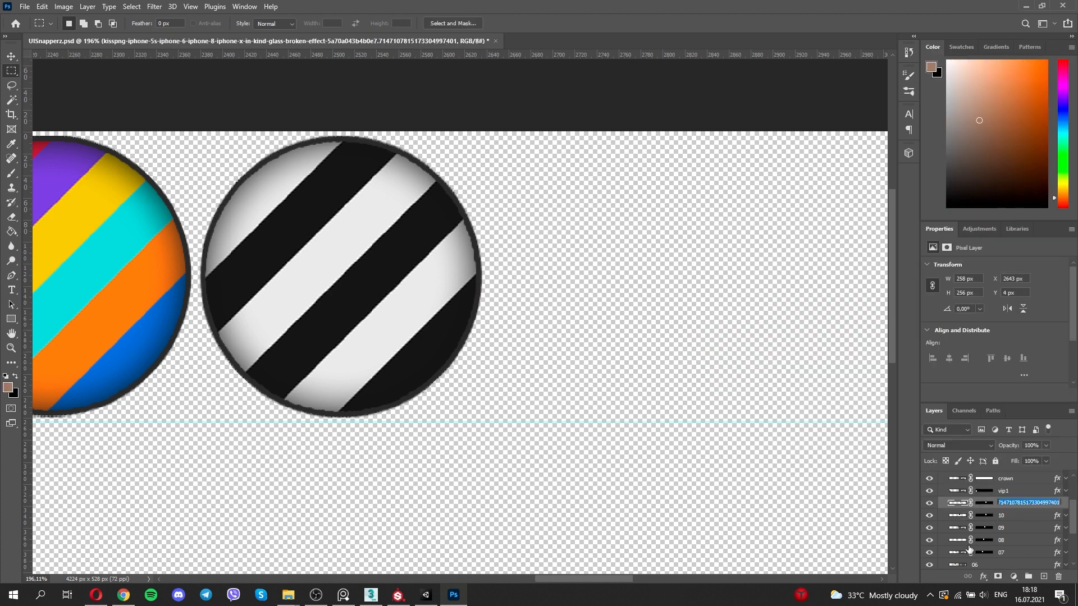
pyautogui.write('11')
pyautogui.press('Return')
pyautogui.hotkey('ctrl', 'z')
pyautogui.hotkey('ctrl', 'z')
pyautogui.hotkey('ctrl', 'z')
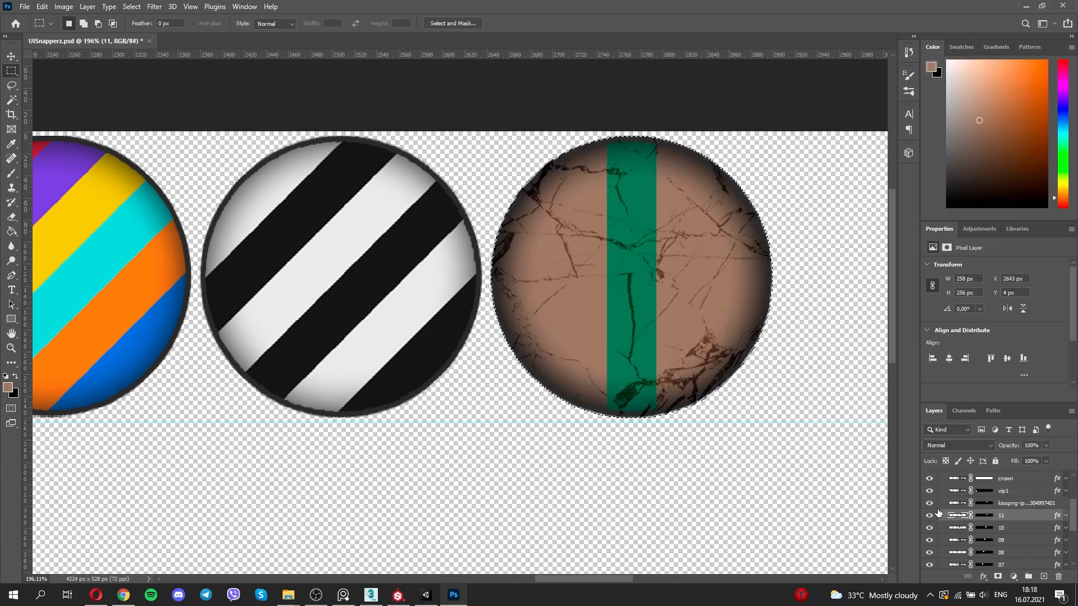
# - Restore the merge of the crack layer with the circle, mask it and name it 11, and undo it again
pyautogui.click(43, 6)
pyautogui.click(51, 31)
pyautogui.click(998, 576)
pyautogui.doubleClick(1019, 504)
pyautogui.write('11')
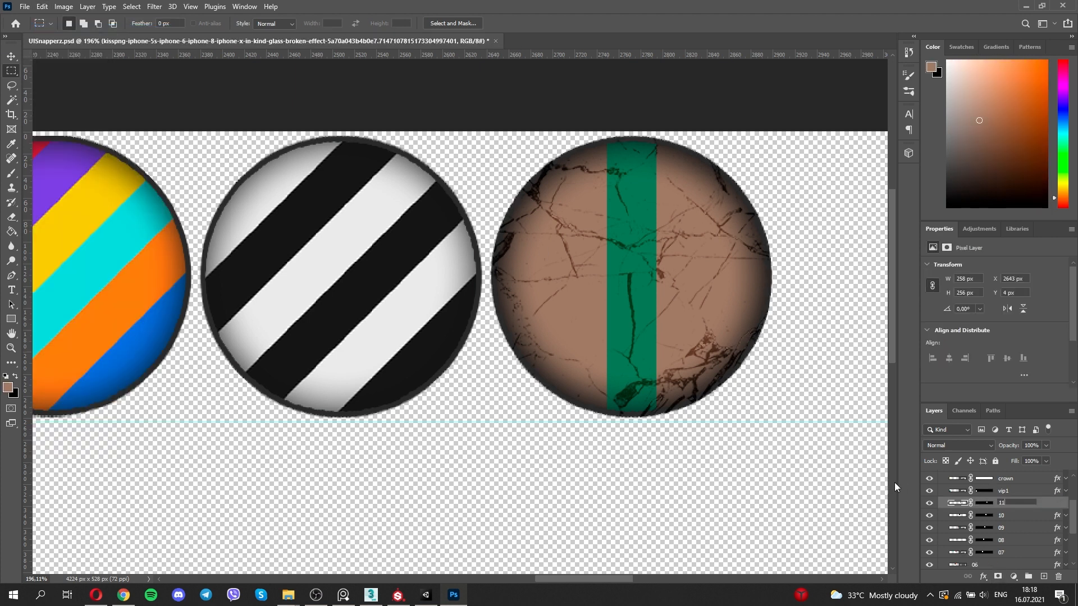
pyautogui.press('Return')
pyautogui.keyDown('alt'); pyautogui.scroll(-6, 643, 332); pyautogui.keyUp('alt')
pyautogui.keyDown('alt'); pyautogui.scroll(5, 642, 332); pyautogui.keyUp('alt')
pyautogui.hotkey('ctrl', 'z')
pyautogui.hotkey('ctrl', 'z')
pyautogui.hotkey('ctrl', 'z')
# - Lower the crack layer's opacity to 61% and mask it to the circle
pyautogui.keyDown('alt'); pyautogui.scroll(-3, 623, 379); pyautogui.keyUp('alt')
pyautogui.keyDown('alt'); pyautogui.scroll(3, 623, 378); pyautogui.keyUp('alt')
pyautogui.click(997, 576)
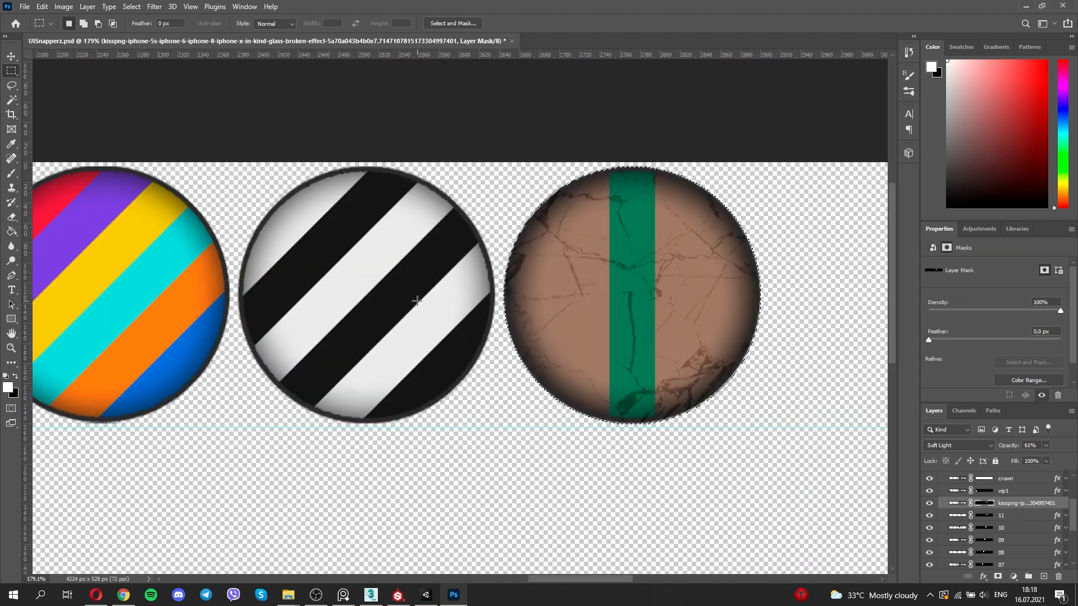
# - Select the green stripe's area, remove the cracks over it on the crack layer's mask, and deselect
pyautogui.moveTo(613, 163); pyautogui.dragTo(651, 428)
pyautogui.moveTo(609, 173); pyautogui.dragTo(609, 165)
pyautogui.press('Delete')
pyautogui.rightClick(622, 234)
pyautogui.click(634, 241)
# - Merge the crack layer with layer 11, name the result 11 and mask it to the circle
pyautogui.click(1005, 514)
pyautogui.keyDown('ctrl'); pyautogui.click(1014, 504); pyautogui.keyUp('ctrl')
pyautogui.keyDown('ctrl'); pyautogui.click(984, 515); pyautogui.keyUp('ctrl')
pyautogui.rightClick(1017, 515)
pyautogui.click(964, 377)
pyautogui.doubleClick(977, 504)
pyautogui.write('1')
pyautogui.click(999, 577)
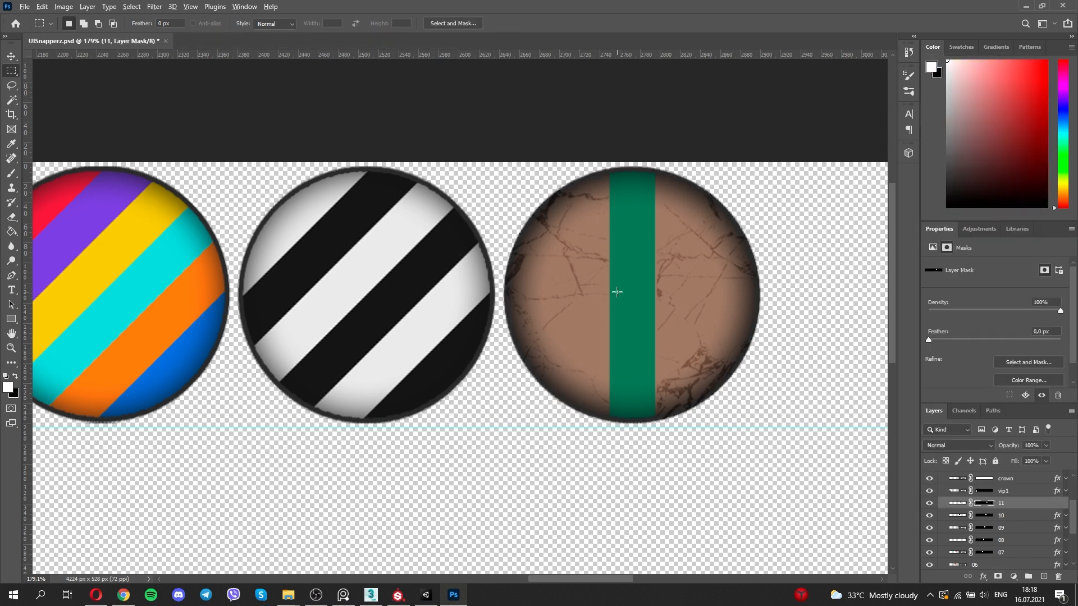
# - Save the icon sheet containing the finished cracked copper circle with the Save As command
pyautogui.keyDown('alt'); pyautogui.scroll(-6, 618, 288); pyautogui.keyUp('alt')
pyautogui.hotkey('ctrl', 'shift', 's')
pyautogui.click(393, 450)
pyautogui.click(230, 439)
pyautogui.press('Return')
pyautogui.press('Return')
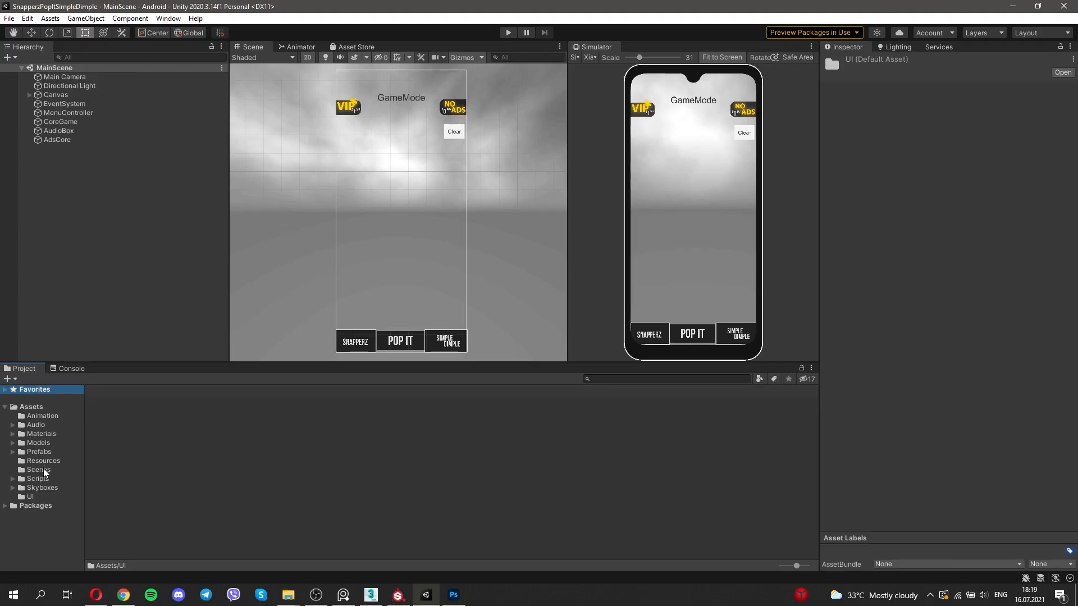
# - Switch to Unity and import the exported Snapperz BaseColor PNG into Materials/Snapperz/textures
pyautogui.click(40, 433)
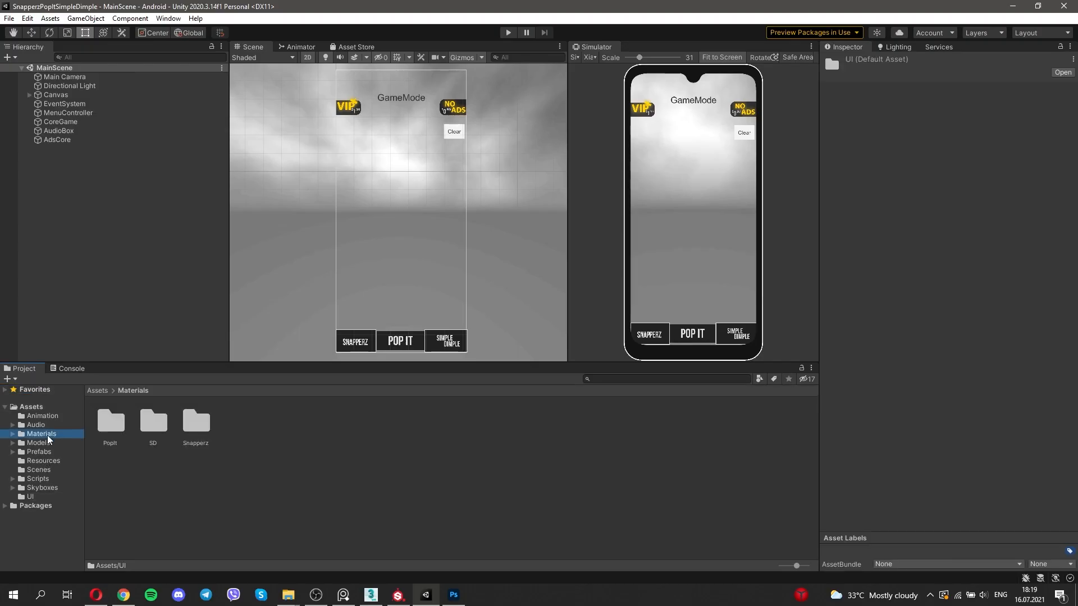
pyautogui.doubleClick(205, 432)
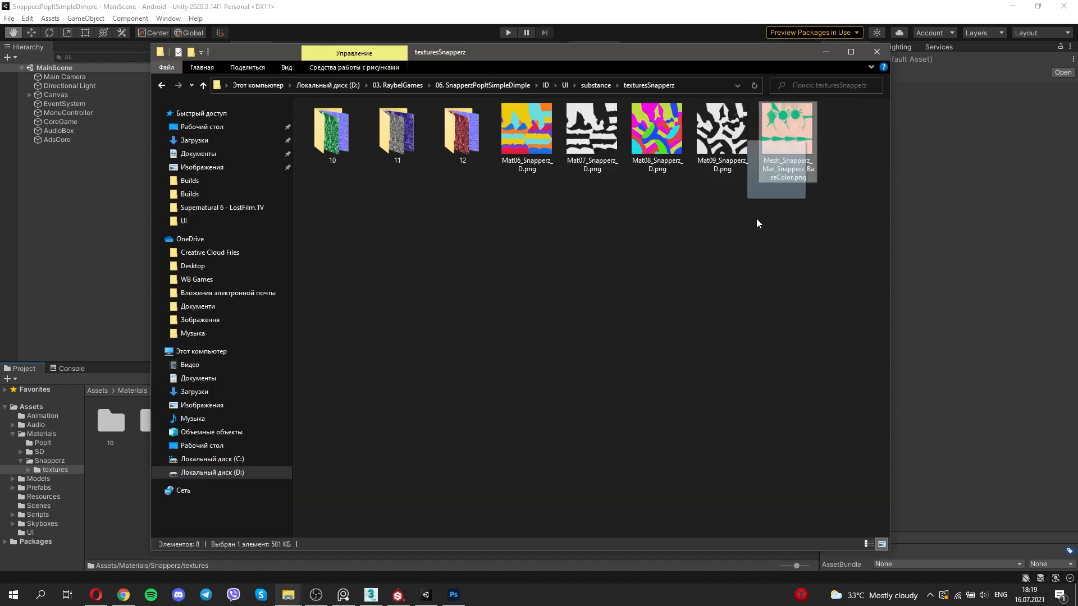
pyautogui.moveTo(756, 218); pyautogui.dragTo(107, 396)
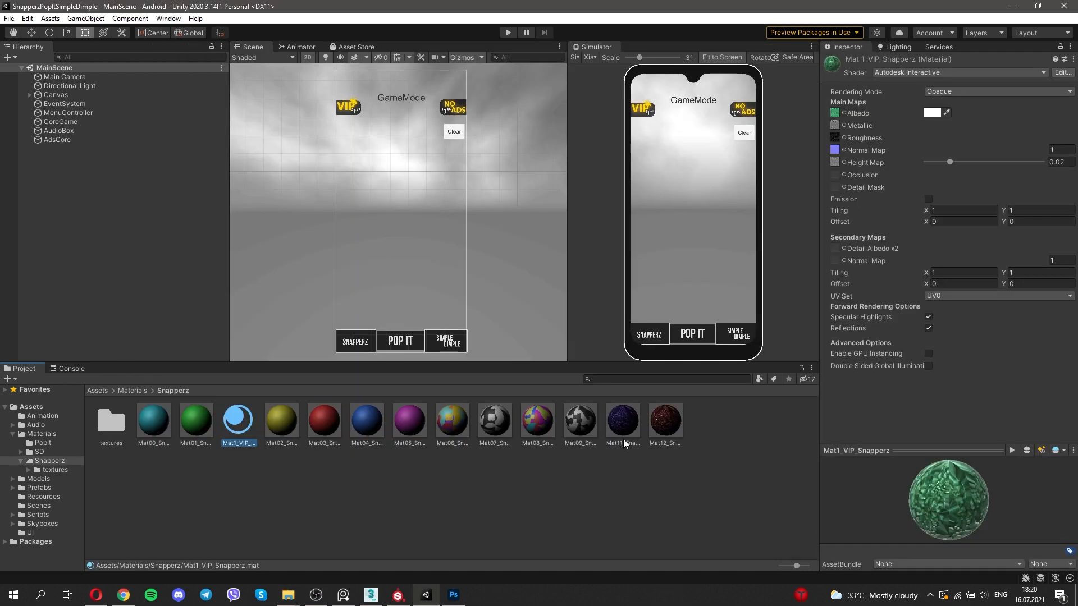
# - Rename the Mat11_Snapperz material as Mat2_VIP_Snapperz and Mat12_Snapperz as Mat3_VIP_Snapperz
pyautogui.click(623, 424)
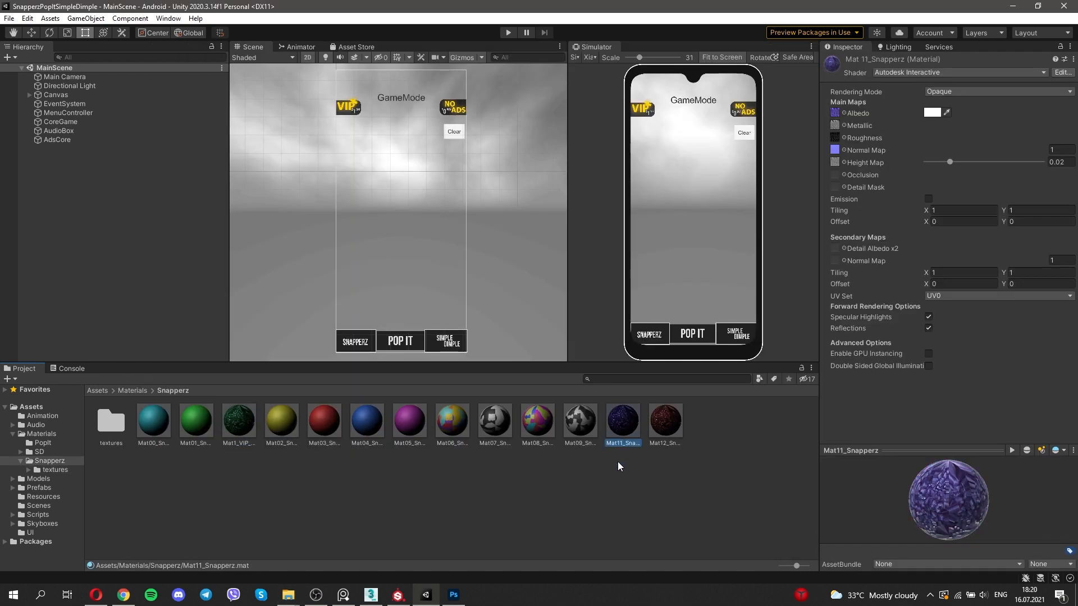
pyautogui.write('Mat2_VIP_Snapperz')
pyautogui.press('Return')
pyautogui.click(668, 445)
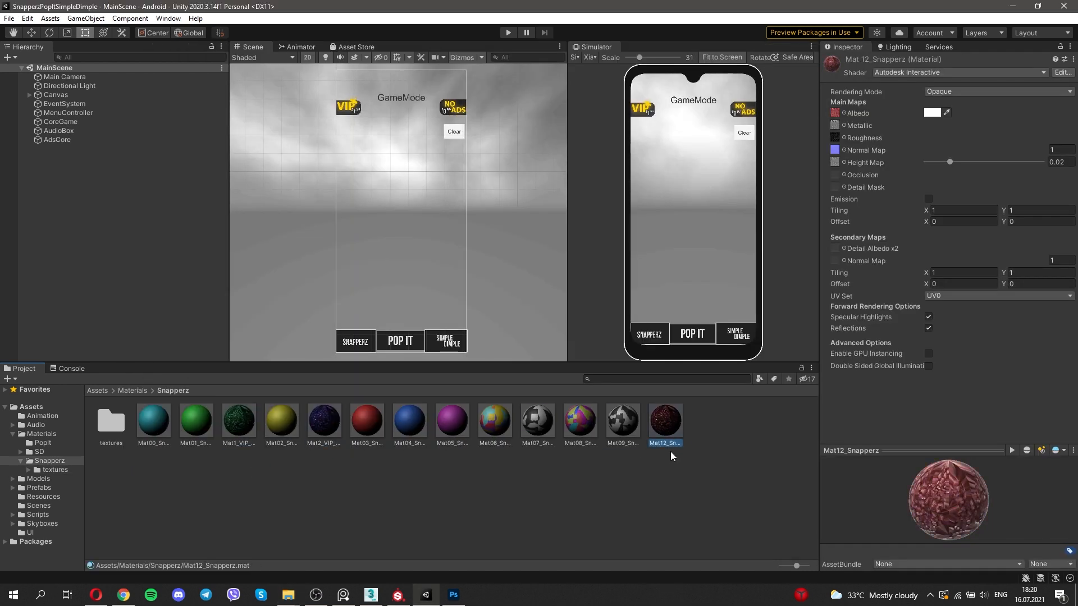
pyautogui.press('Return')
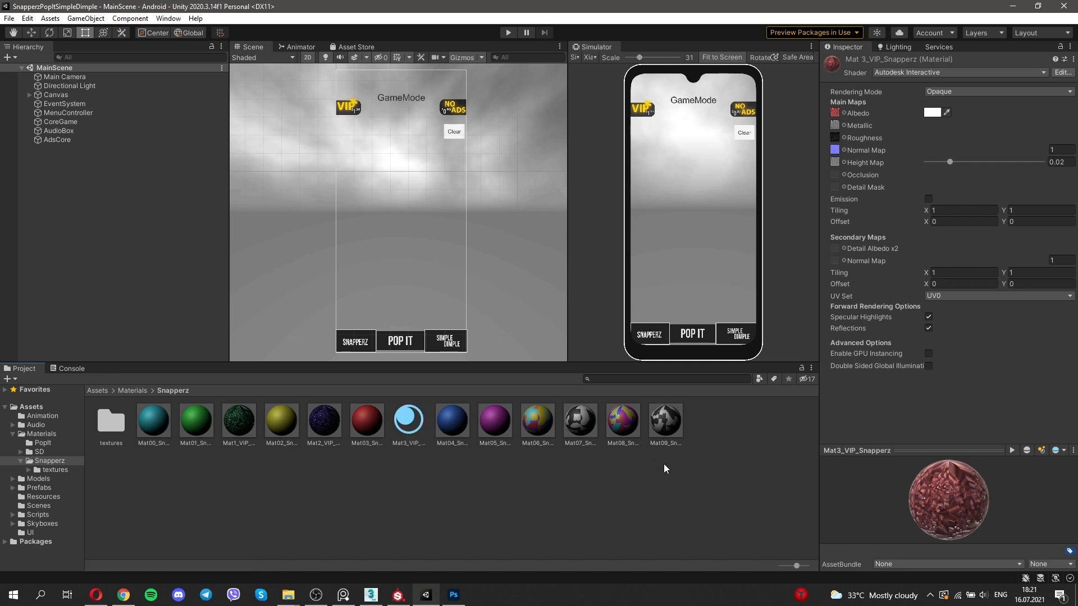
# - Duplicate the Mat09_Snapperz material as Mat10_Snapperz 1 and assign the copper-and-green texture as its albedo
pyautogui.click(665, 422)
pyautogui.hotkey('ctrl', 'd')
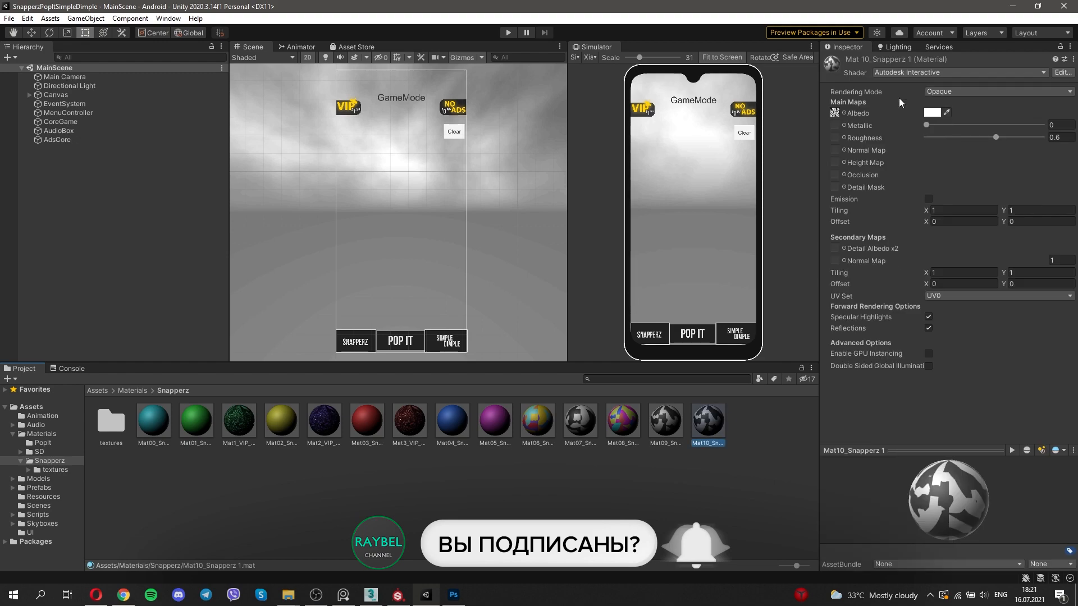
pyautogui.click(844, 113)
pyautogui.doubleClick(868, 162)
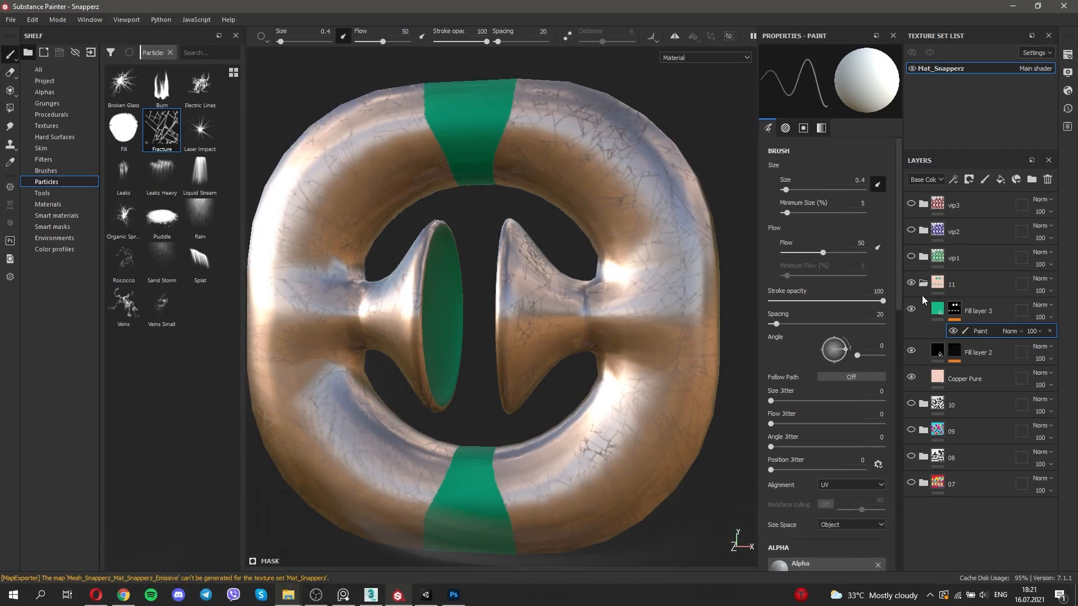
# - Check layer folder 11 in Substance Painter, then inspect the Mat10_Snapperz_D texture and Mat10_Snapperz 1 material in Unity
pyautogui.scroll(-2, 921, 301)
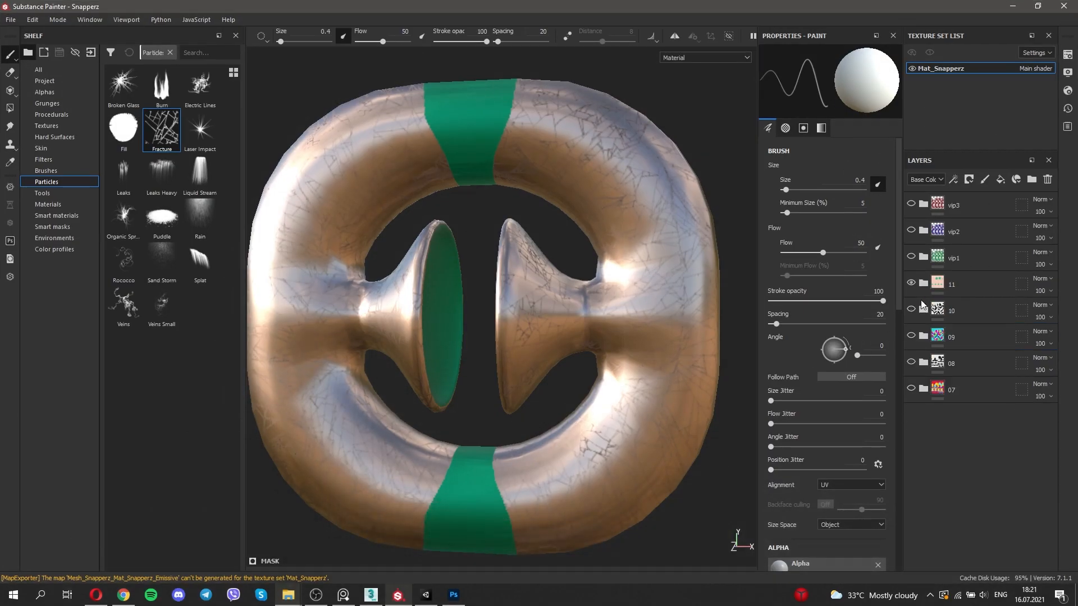
pyautogui.click(289, 598)
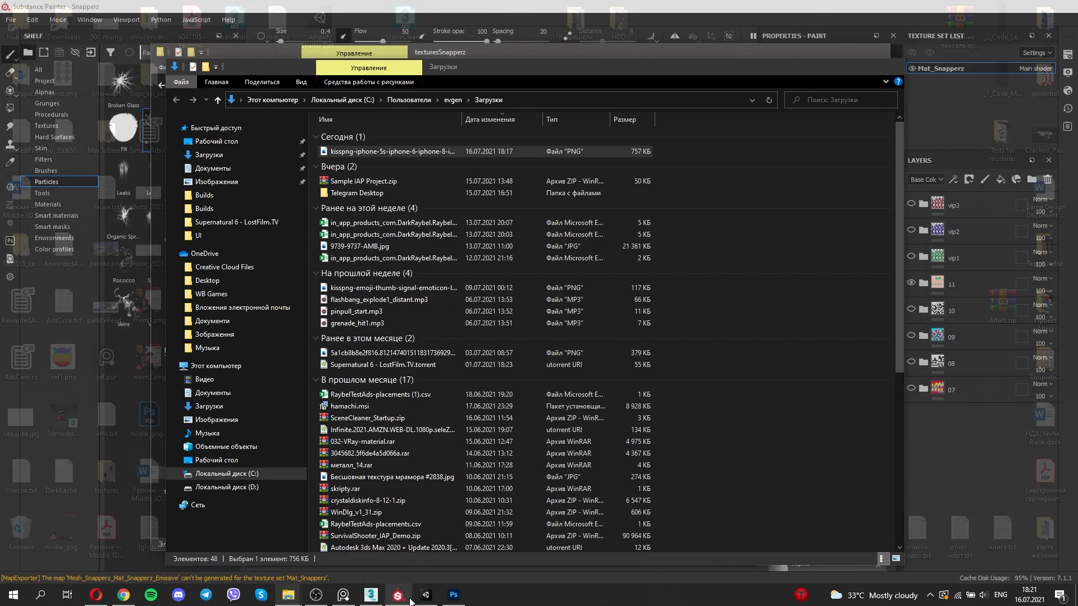
pyautogui.click(400, 601)
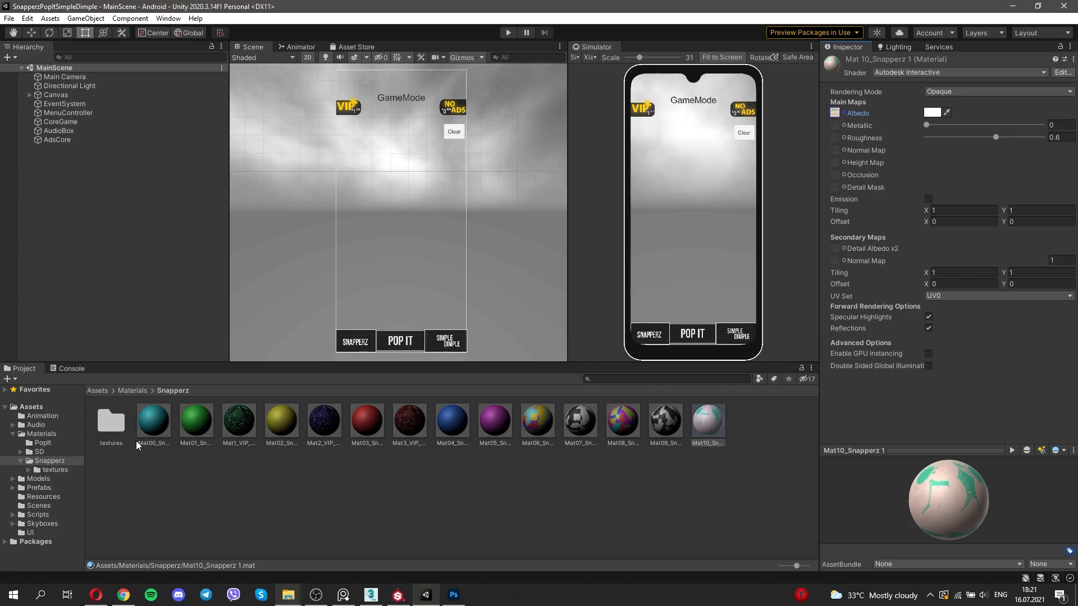
pyautogui.doubleClick(111, 422)
pyautogui.click(409, 421)
pyautogui.hotkey('alt', 'Tab')
pyautogui.press('Tab')
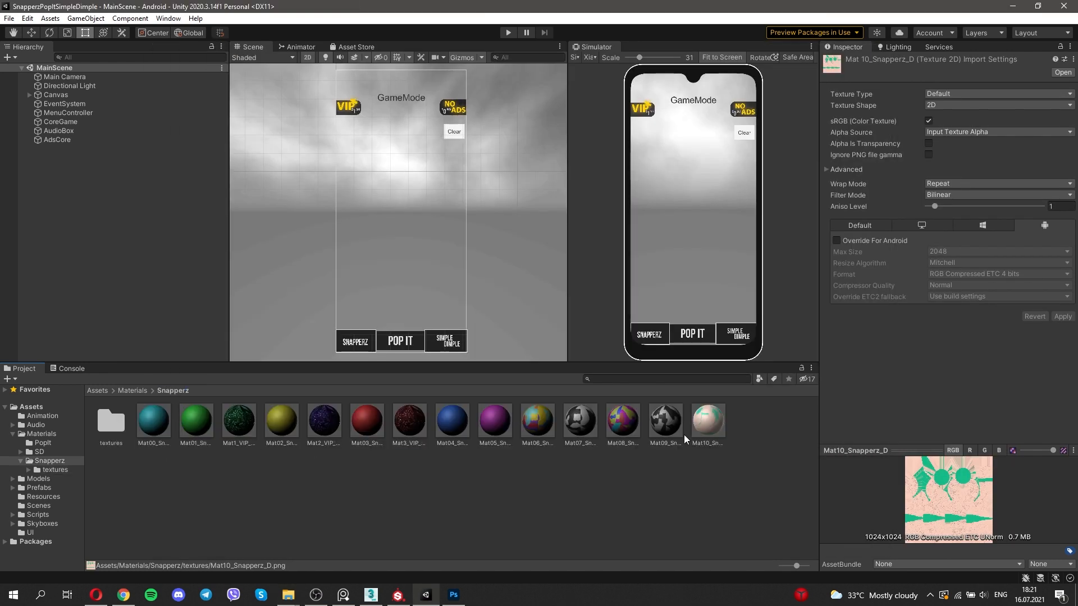
pyautogui.click(704, 440)
pyautogui.click(829, 153)
pyautogui.click(1067, 107)
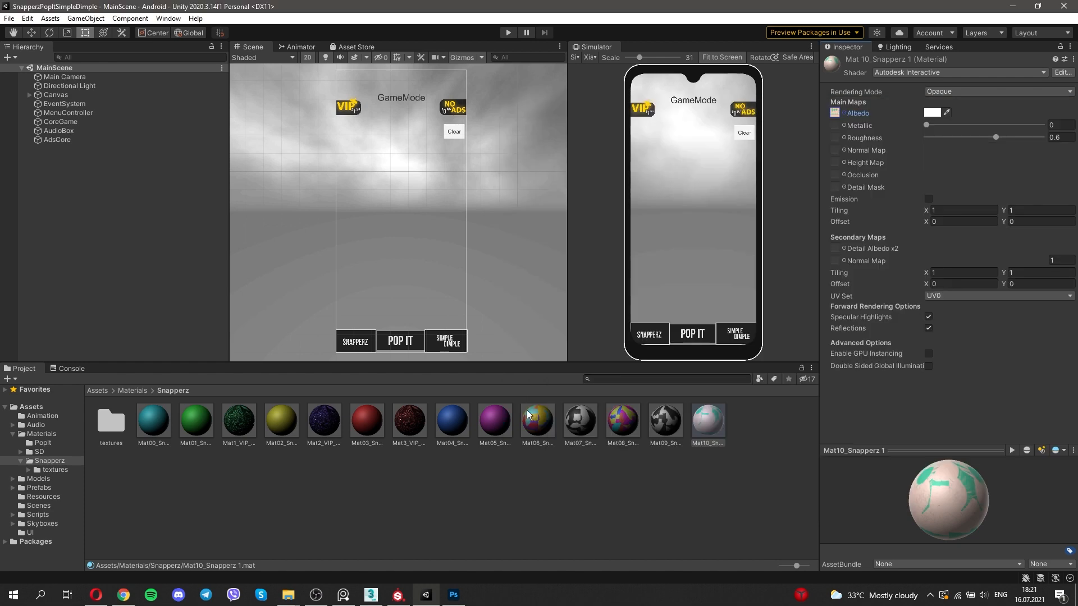
# - Add an element to CoreGame's Materials For Snapperz list and assign the Mat10_Snapperz 1 material to it
pyautogui.click(60, 122)
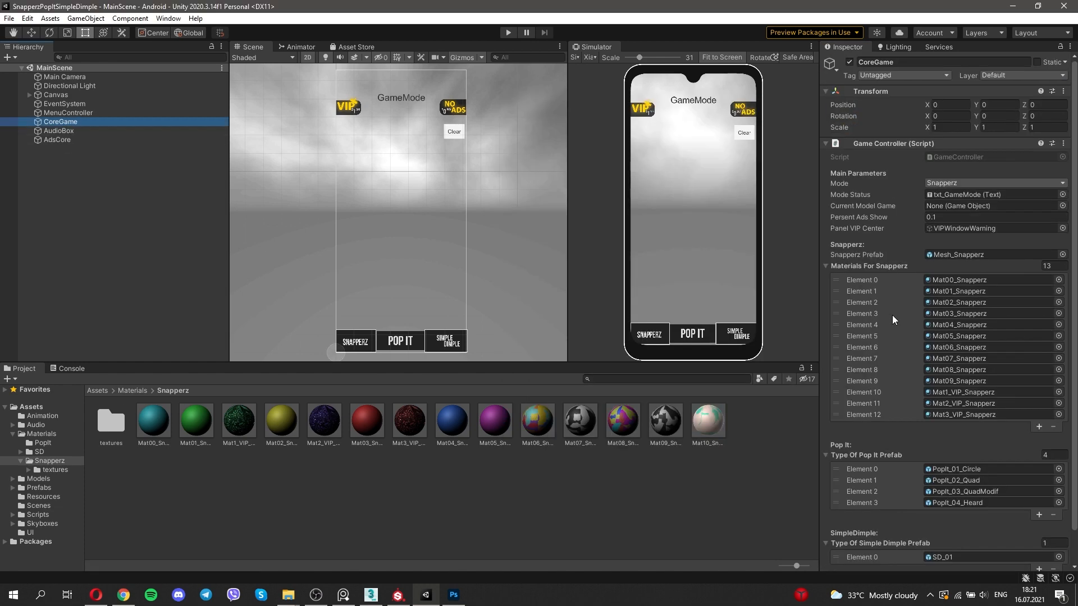
pyautogui.click(1039, 426)
pyautogui.click(1059, 425)
pyautogui.doubleClick(978, 413)
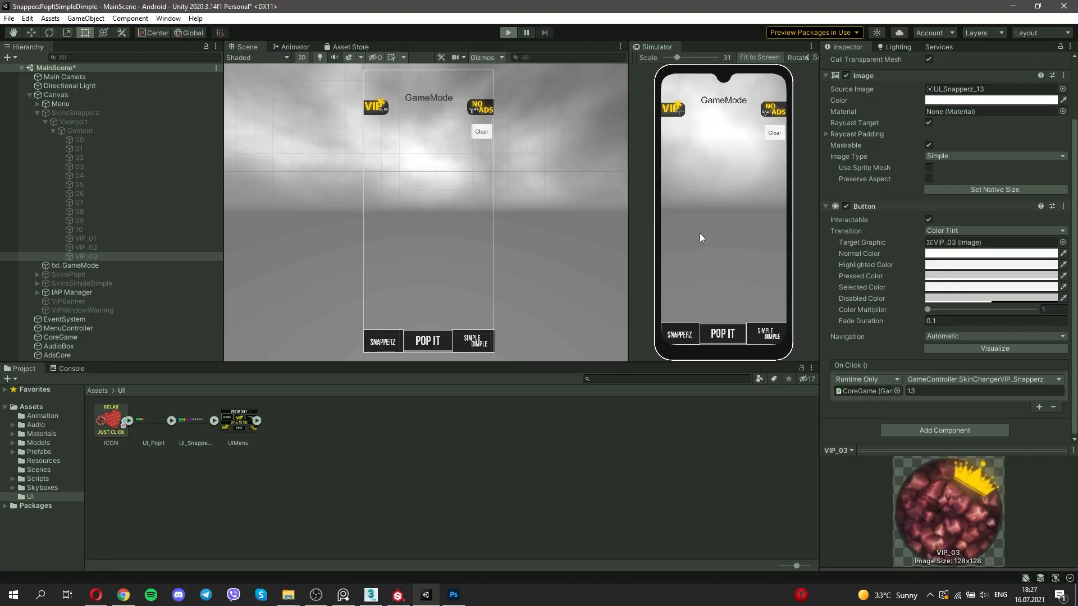
# - Run the scene in Play mode to test the Snapperz skins, and stop it
pyautogui.hotkey('ctrl', 'p')
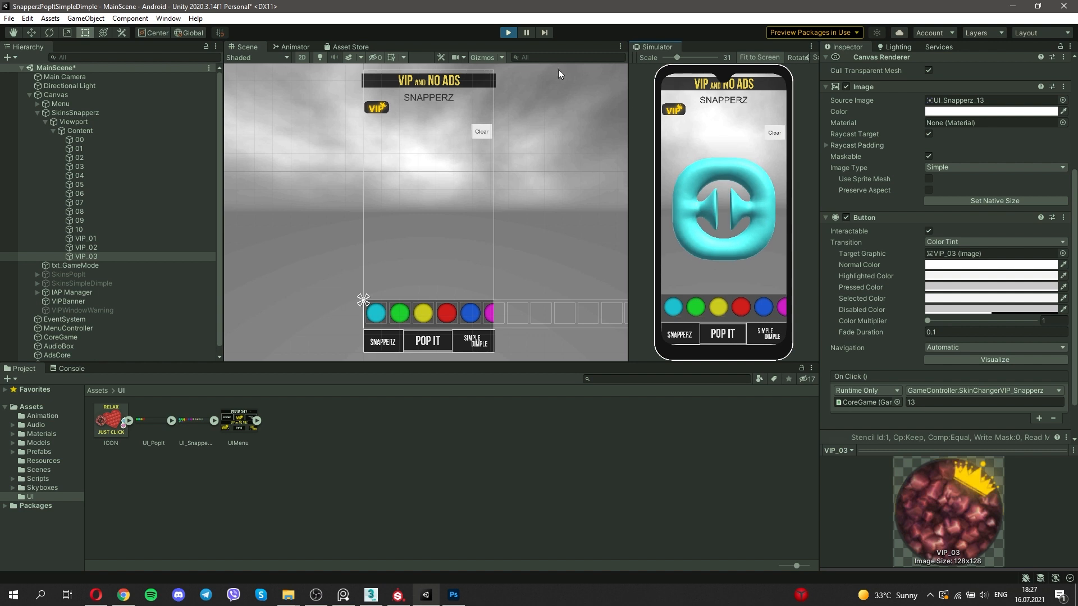
pyautogui.click(506, 35)
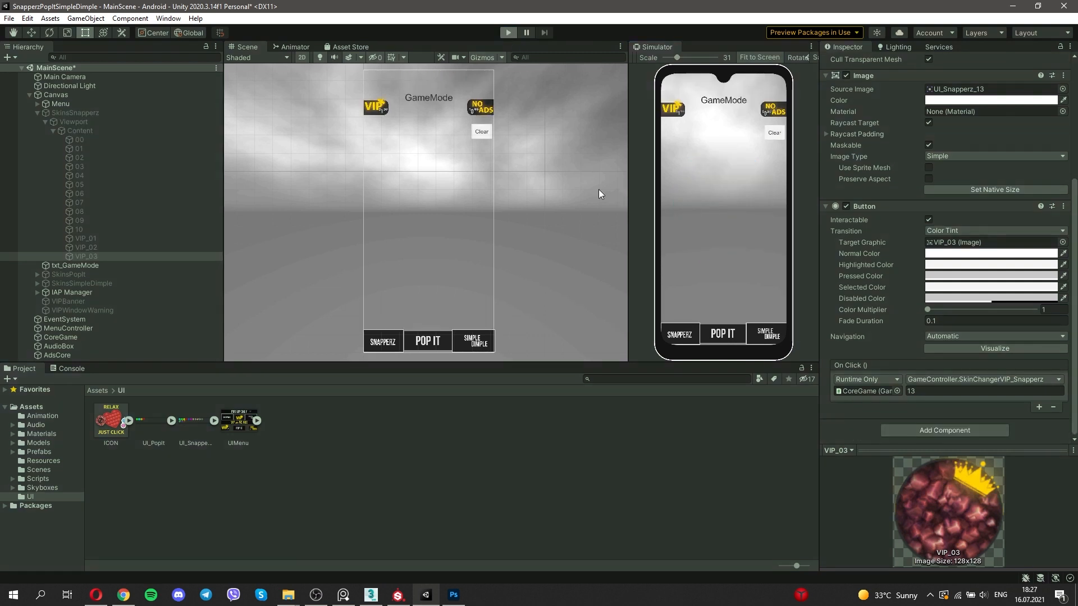
# - Run the scene in Play mode with the Simulator view maximized and open the Snapperz mode
pyautogui.hotkey('ctrl', 'p')
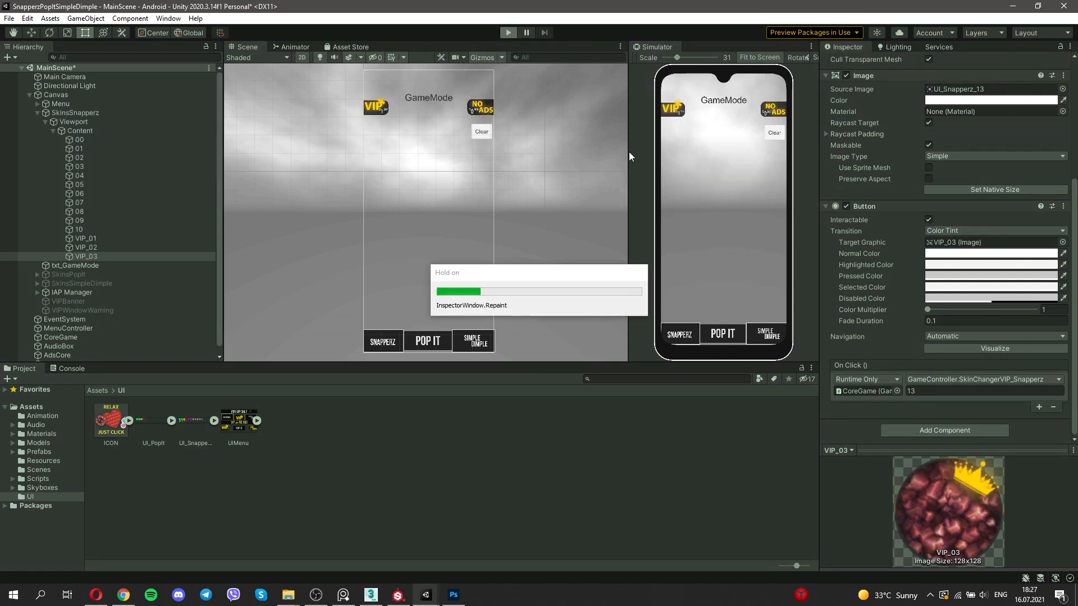
pyautogui.click(811, 49)
pyautogui.click(836, 71)
pyautogui.click(634, 152)
pyautogui.click(525, 214)
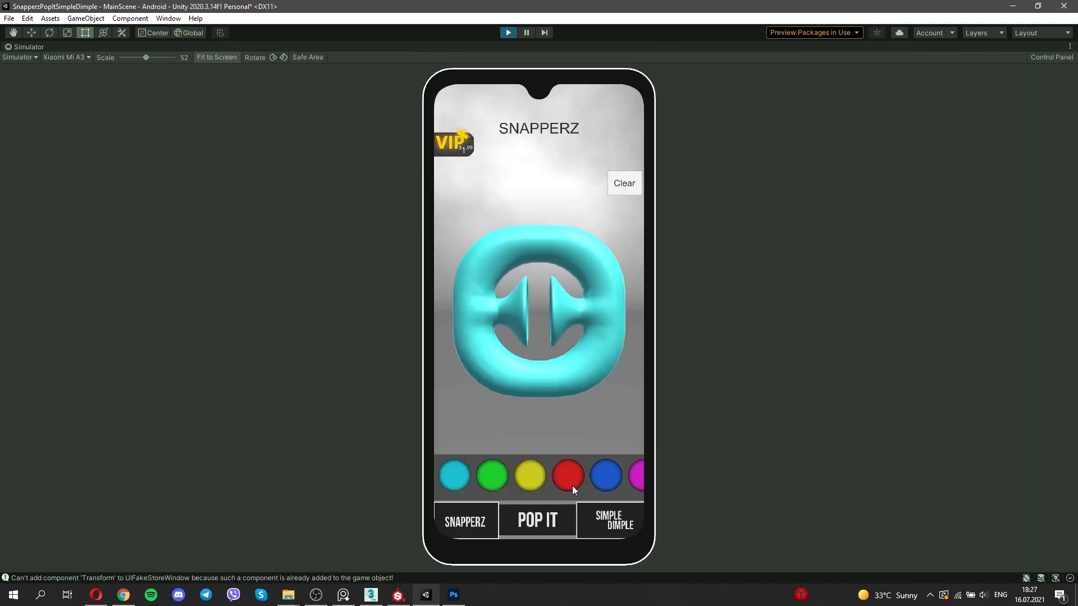
# - Test the rainbow and the beige-and-green Snapperz skins, rotate the toy, and try the green VIP skin
pyautogui.moveTo(573, 489); pyautogui.dragTo(477, 483)
pyautogui.click(475, 480)
pyautogui.click(444, 481)
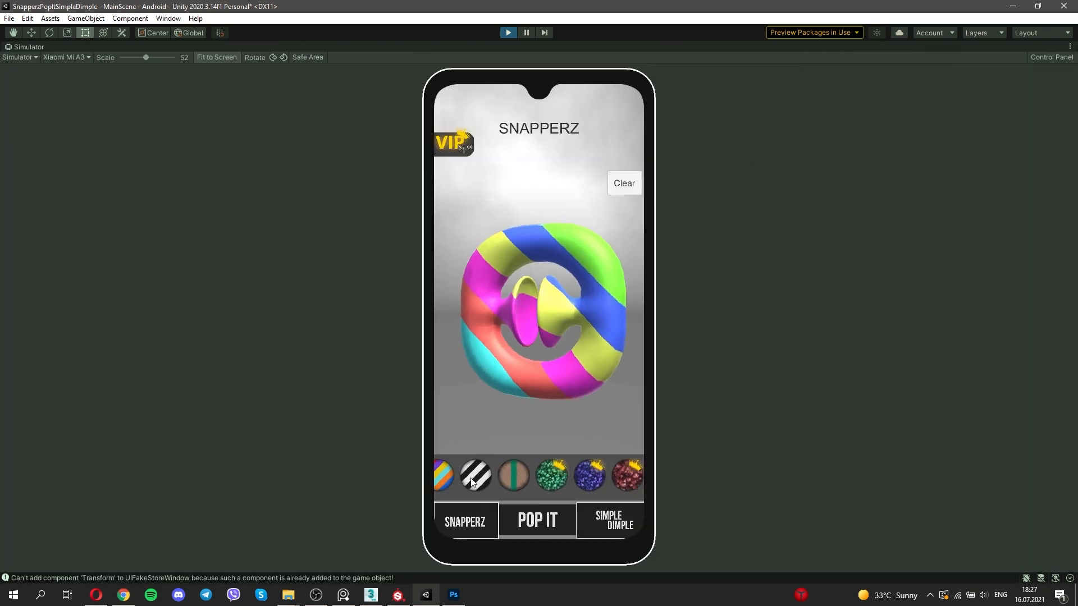
pyautogui.click(514, 475)
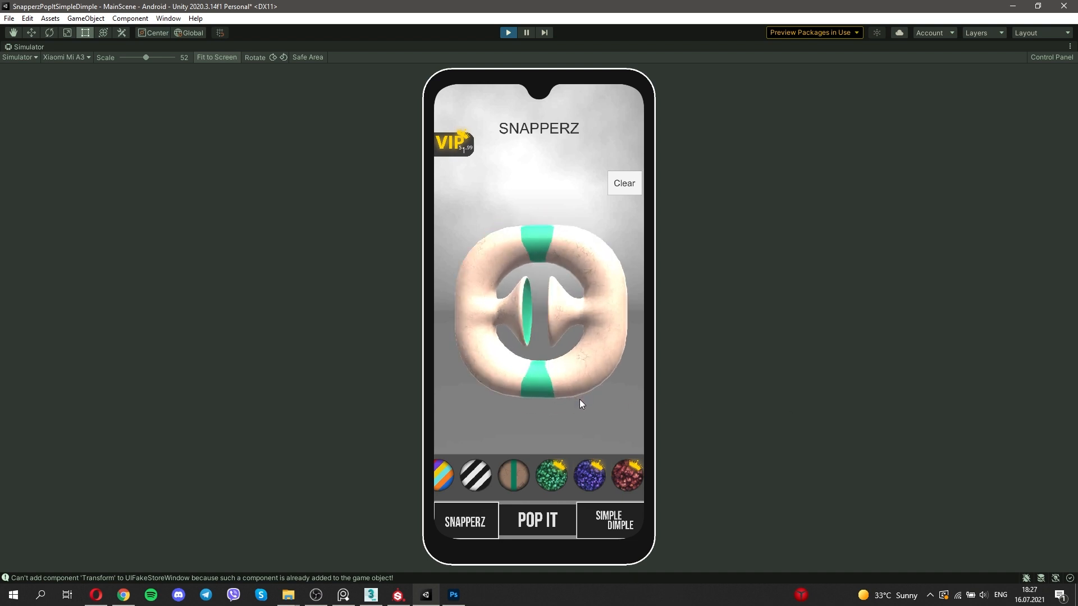
pyautogui.click(486, 396)
pyautogui.moveTo(533, 396); pyautogui.dragTo(356, 414)
pyautogui.moveTo(640, 409); pyautogui.dragTo(609, 409)
pyautogui.click(552, 478)
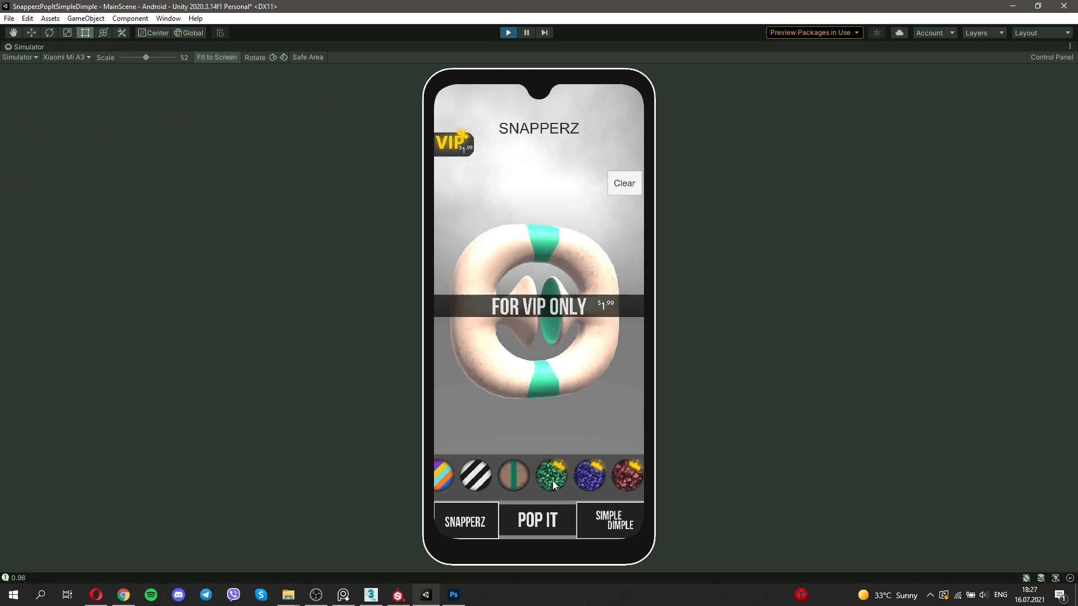
# - Purchase VIP through the test store and cycle through the green and blue VIP skins and the last three regular skins
pyautogui.click(472, 149)
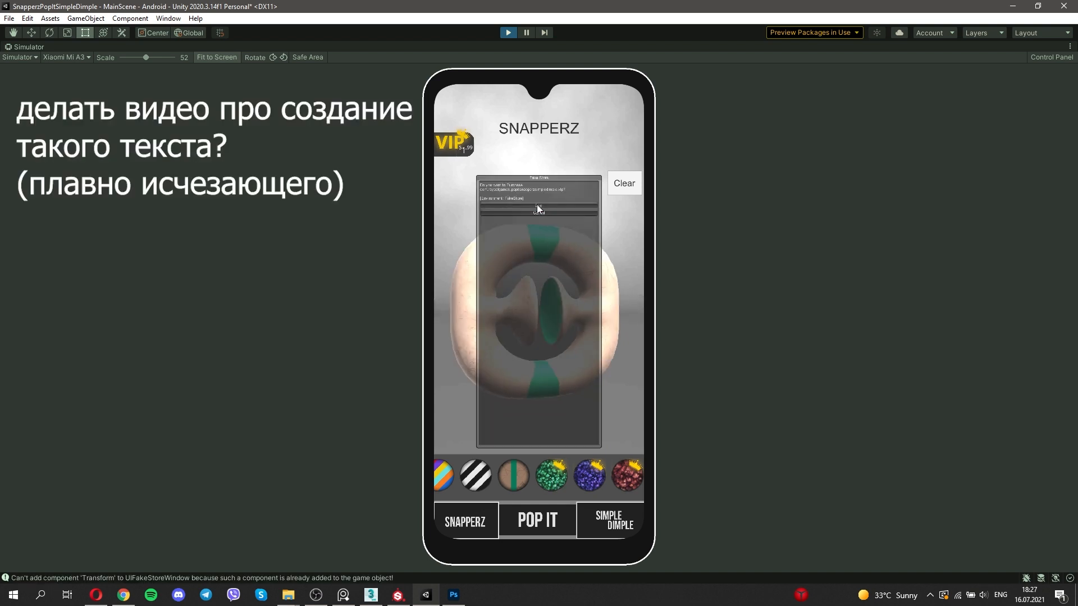
pyautogui.click(540, 213)
pyautogui.click(551, 476)
pyautogui.click(588, 476)
pyautogui.click(513, 476)
pyautogui.click(476, 476)
pyautogui.click(441, 477)
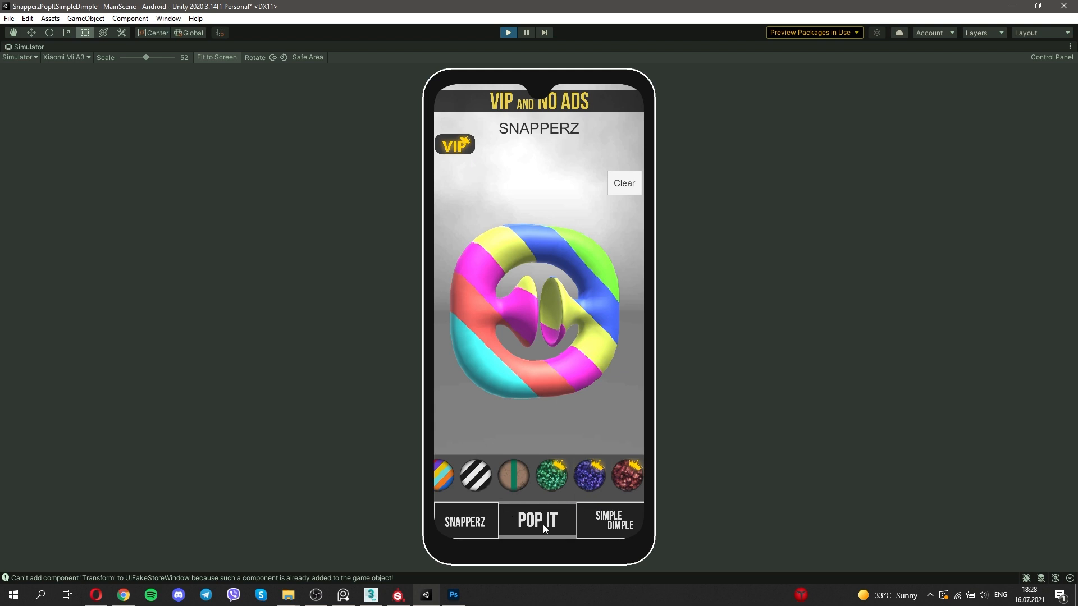
# - Test the Pop It mode with its octagon and heart shapes, and stop Play mode
pyautogui.click(522, 522)
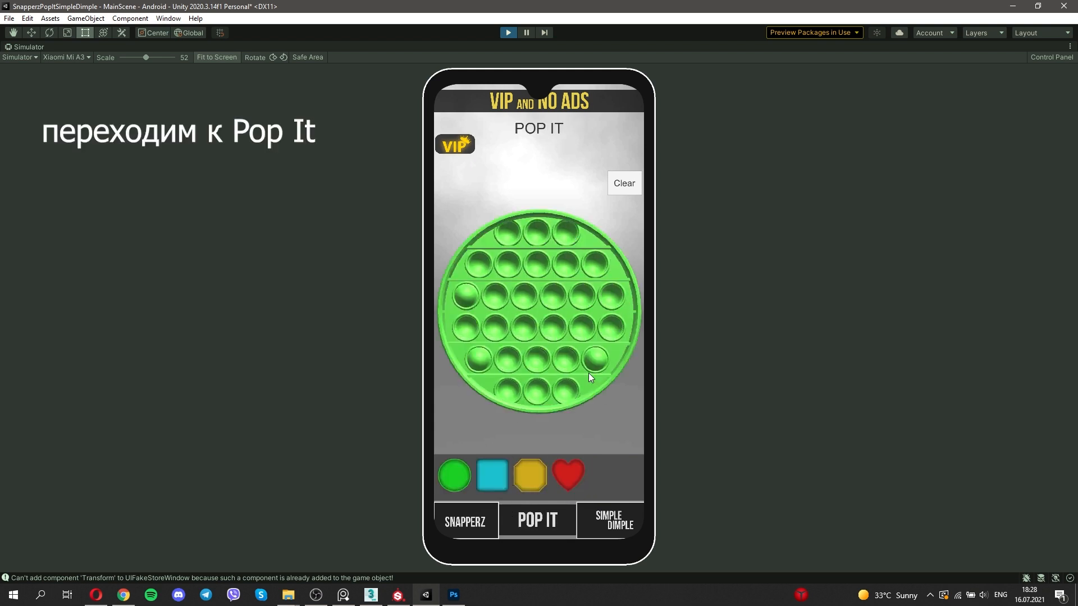
pyautogui.click(530, 475)
pyautogui.click(569, 475)
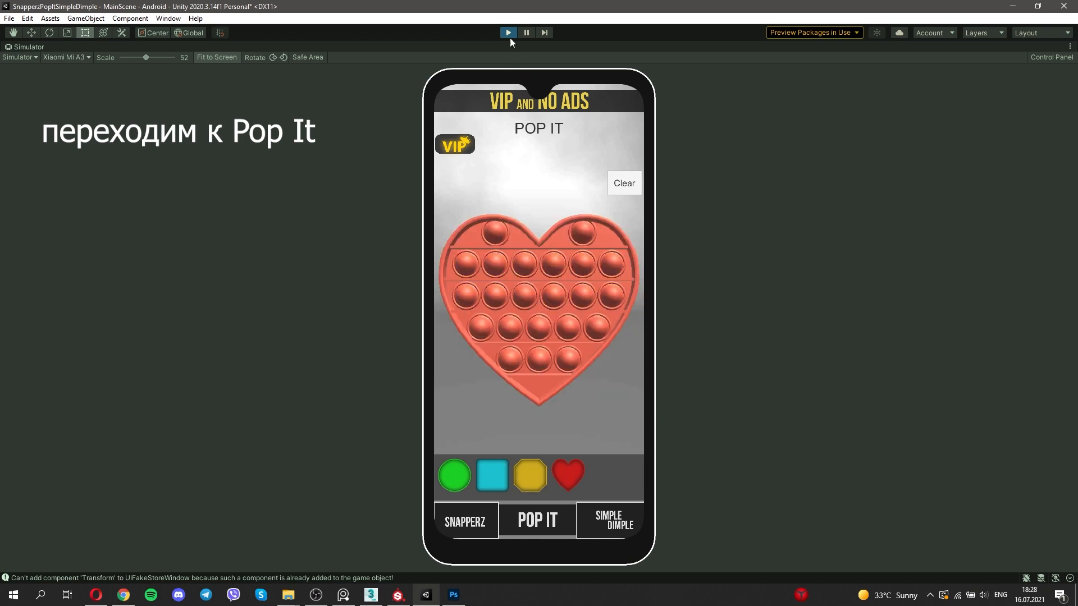
pyautogui.click(508, 32)
# - Switch to 3ds Max and examine the blue star on the PureRef board of Pop It references
pyautogui.click(371, 595)
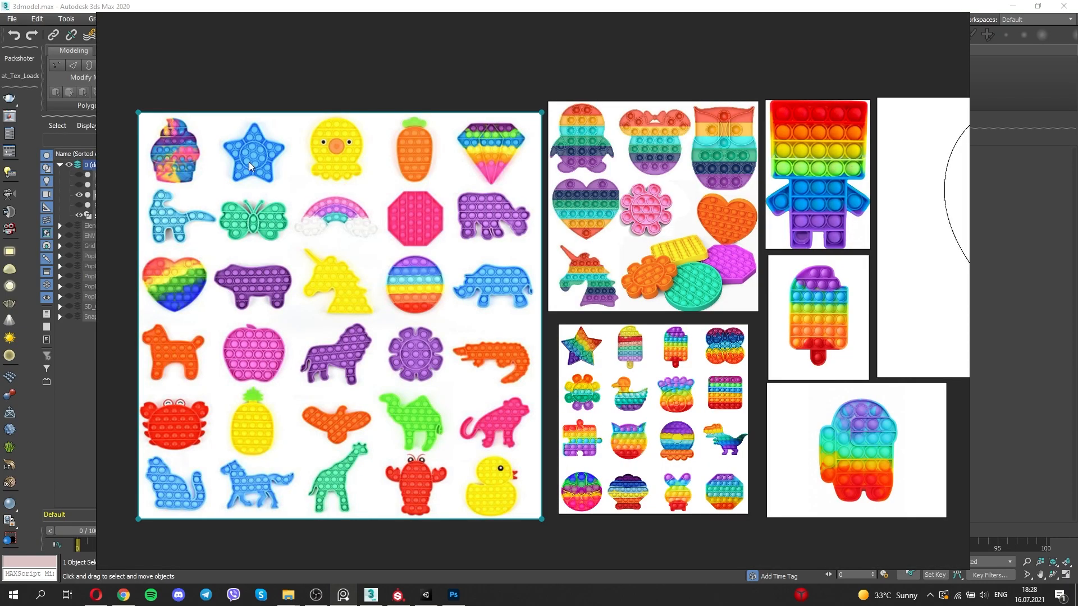
pyautogui.scroll(5, 249, 162)
pyautogui.moveTo(264, 154); pyautogui.dragTo(450, 171, button='middle')
pyautogui.scroll(-5, 473, 235)
pyautogui.rightClick(483, 259)
pyautogui.moveTo(564, 442)
pyautogui.click(656, 452)
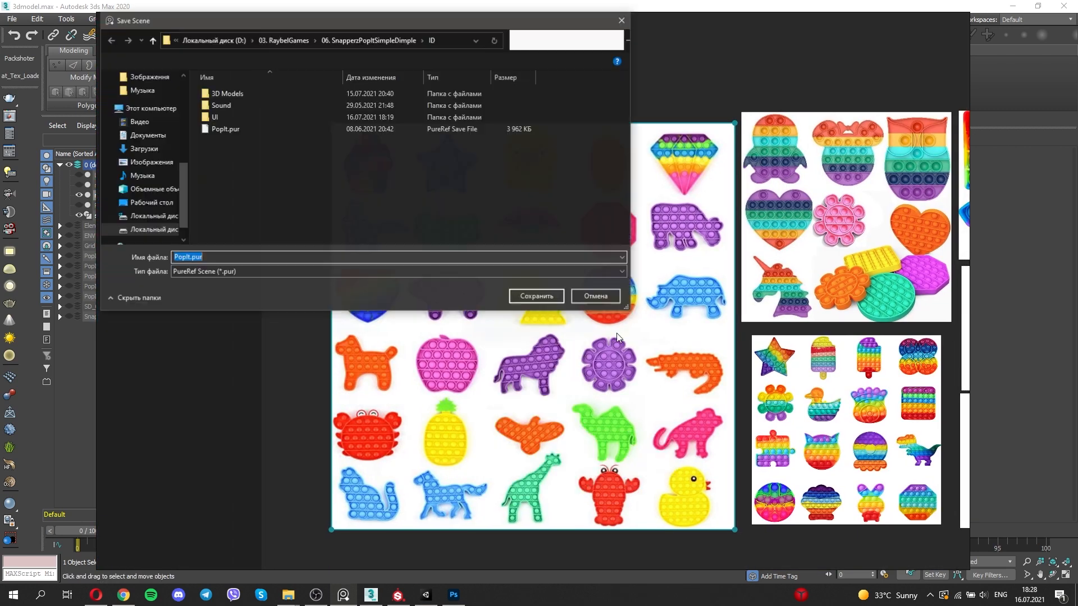
pyautogui.click(584, 297)
# - Export the selected Pop It reference sheet from PureRef into the project's ID folder under the name ref1
pyautogui.rightClick(583, 298)
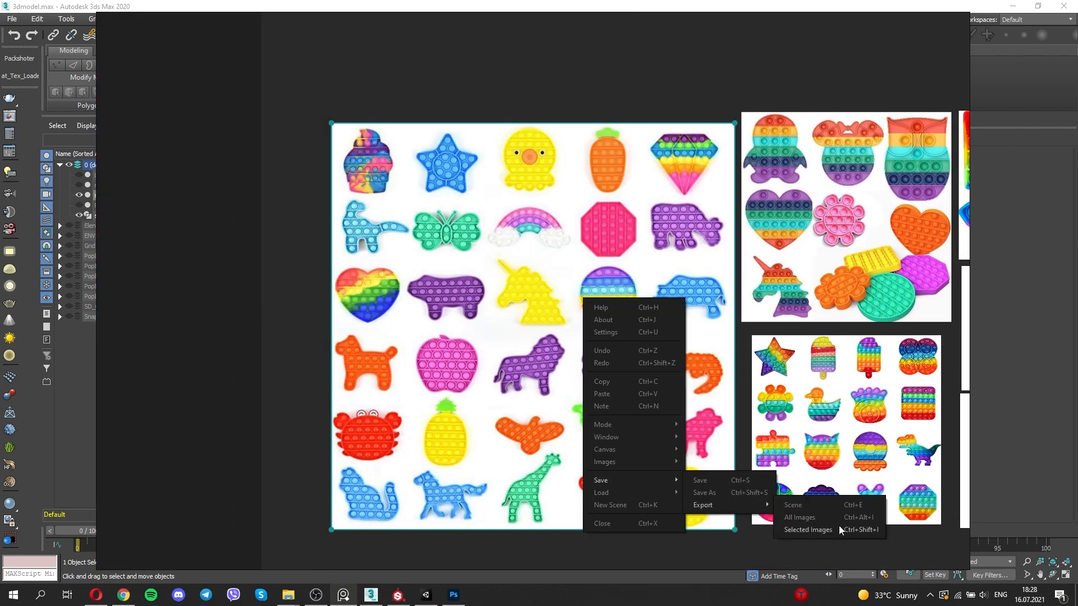
pyautogui.click(840, 530)
pyautogui.write('ref1')
pyautogui.press('Return')
pyautogui.press('Return')
pyautogui.write('.jpg')
pyautogui.press('Return')
pyautogui.press('Return')
pyautogui.hotkey('alt', 'Tab')
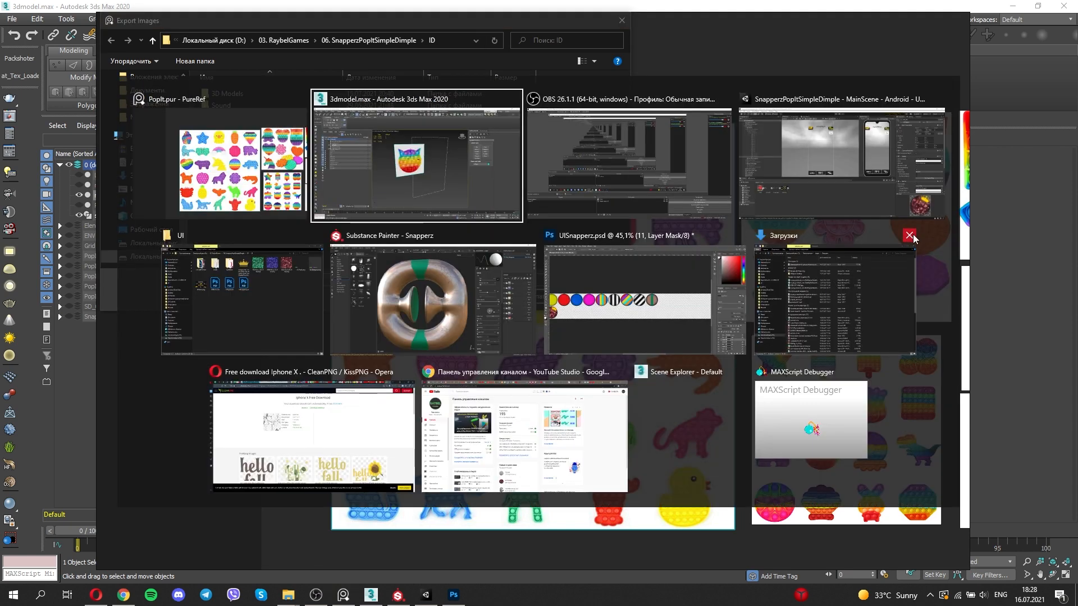
pyautogui.click(617, 86)
pyautogui.click(217, 285)
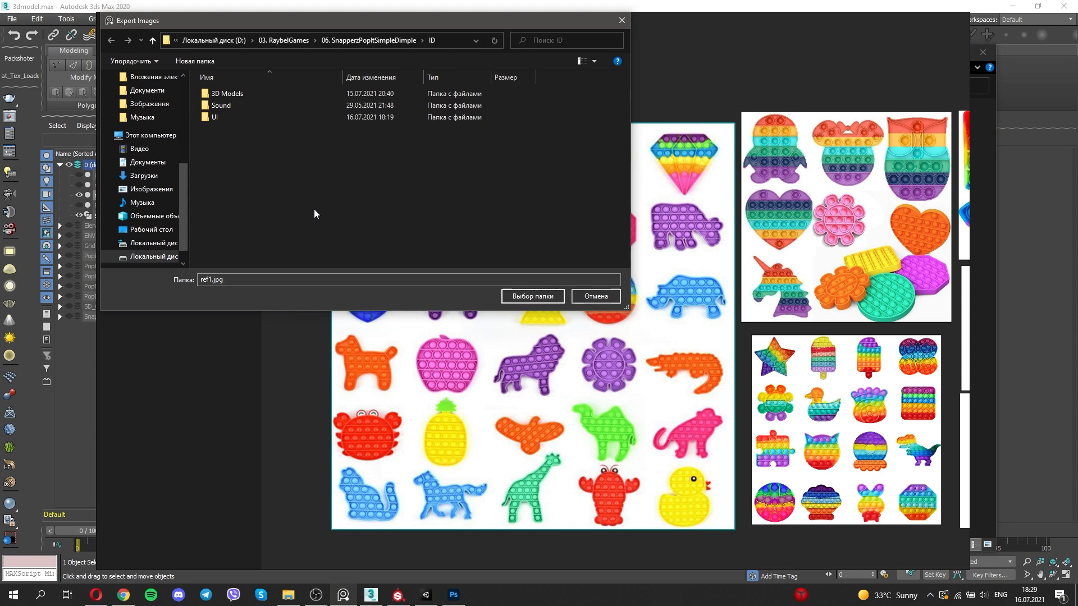
pyautogui.press('Return')
pyautogui.press('Return')
pyautogui.click(532, 295)
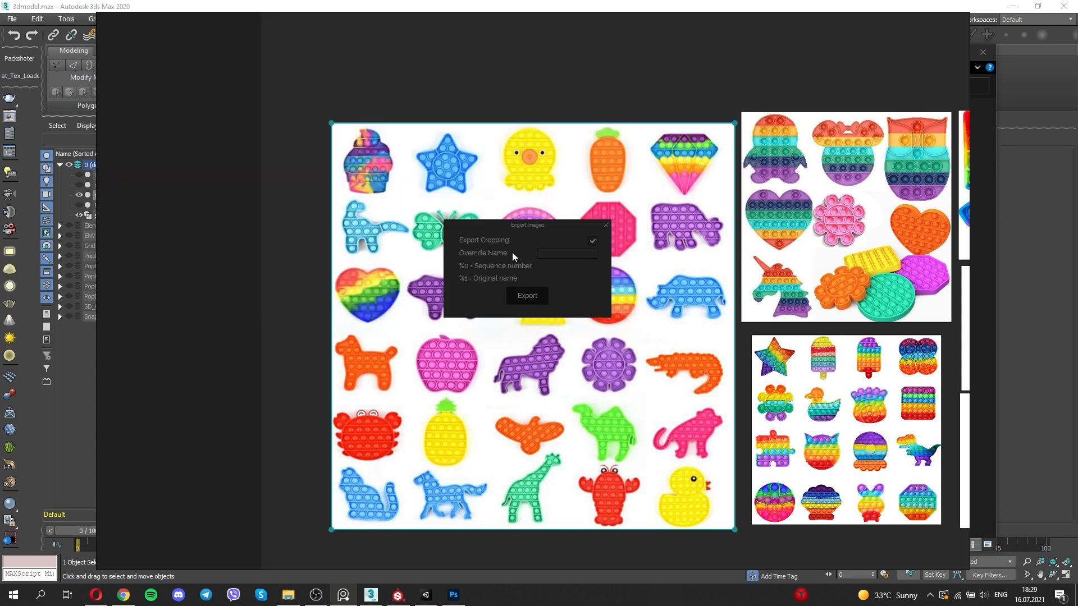
# - Bring ref1.png from the ID folder into 3ds Max as the texture of the refPopIt plane
pyautogui.hotkey('alt', 'Tab')
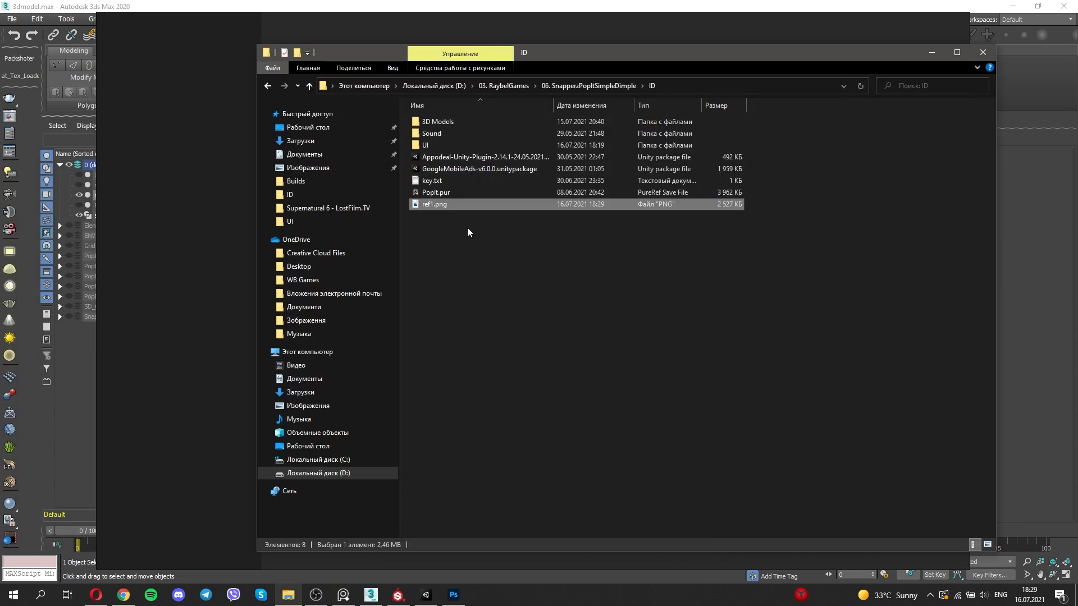
pyautogui.hotkey('alt', 'Tab')
pyautogui.moveTo(436, 204); pyautogui.dragTo(506, 315)
pyautogui.hotkey('alt', 'Tab')
# - Check the resolution of ref1.png in its file properties and set the refPopIt plane's dimensions to 800 and 807
pyautogui.rightClick(453, 204)
pyautogui.click(489, 477)
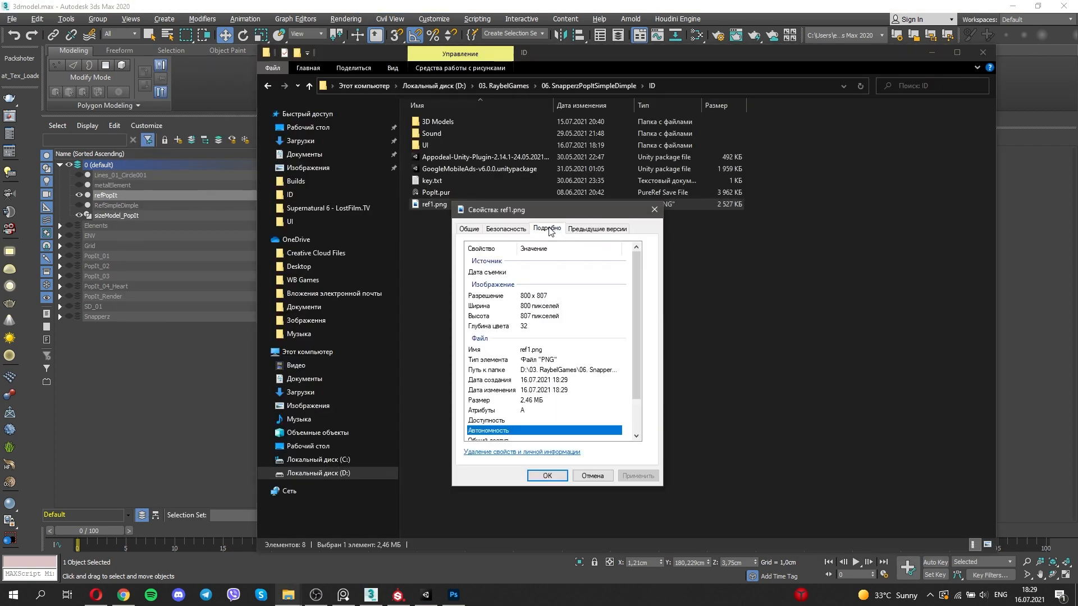
pyautogui.click(549, 233)
pyautogui.hotkey('alt', 'Tab')
pyautogui.click(836, 139)
pyautogui.doubleClick(889, 302)
pyautogui.write('800')
pyautogui.press('Tab')
pyautogui.write('807')
pyautogui.press('Return')
# - Scale and move the refPopIt plane in the Front view so the blue star fits the width of the sizeModel_PopIt frame
pyautogui.press('f')
pyautogui.moveTo(637, 254); pyautogui.dragTo(672, 317)
pyautogui.press('r')
pyautogui.moveTo(672, 318); pyautogui.dragTo(692, 294)
pyautogui.press('w')
pyautogui.press('r')
pyautogui.moveTo(702, 373); pyautogui.dragTo(732, 356)
pyautogui.scroll(-4, 709, 395)
pyautogui.moveTo(706, 402); pyautogui.dragTo(711, 395)
pyautogui.press('w')
pyautogui.moveTo(710, 397); pyautogui.dragTo(714, 409)
pyautogui.scroll(11, 629, 280)
# - Draw a six-point Star spline over the blue star with radii of about 65.7 cm and 37.6 cm
pyautogui.click(818, 138)
pyautogui.click(831, 154)
pyautogui.click(897, 250)
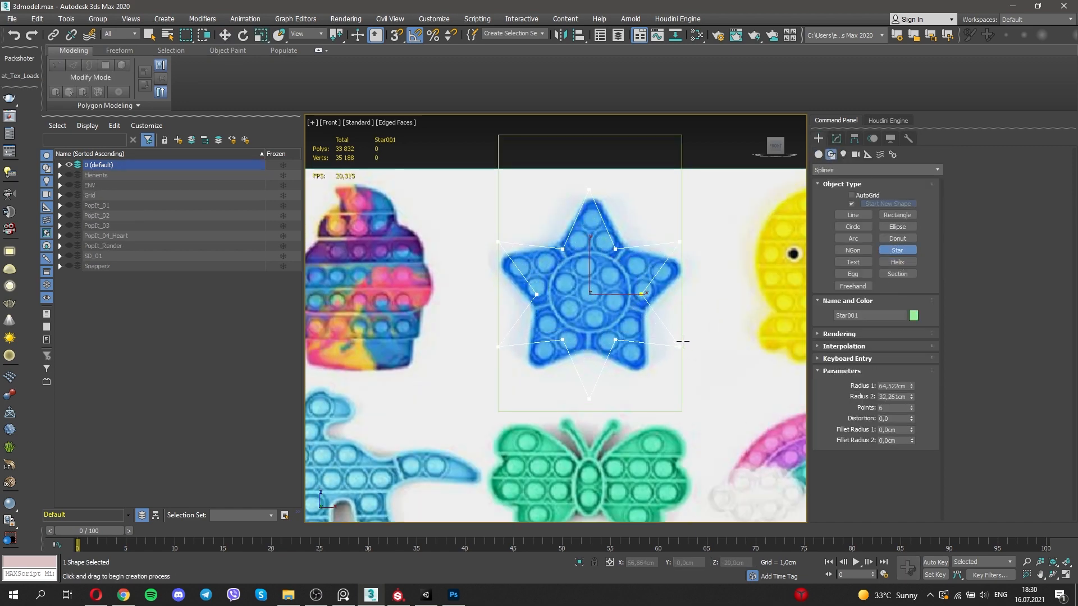
pyautogui.moveTo(590, 290); pyautogui.dragTo(673, 356)
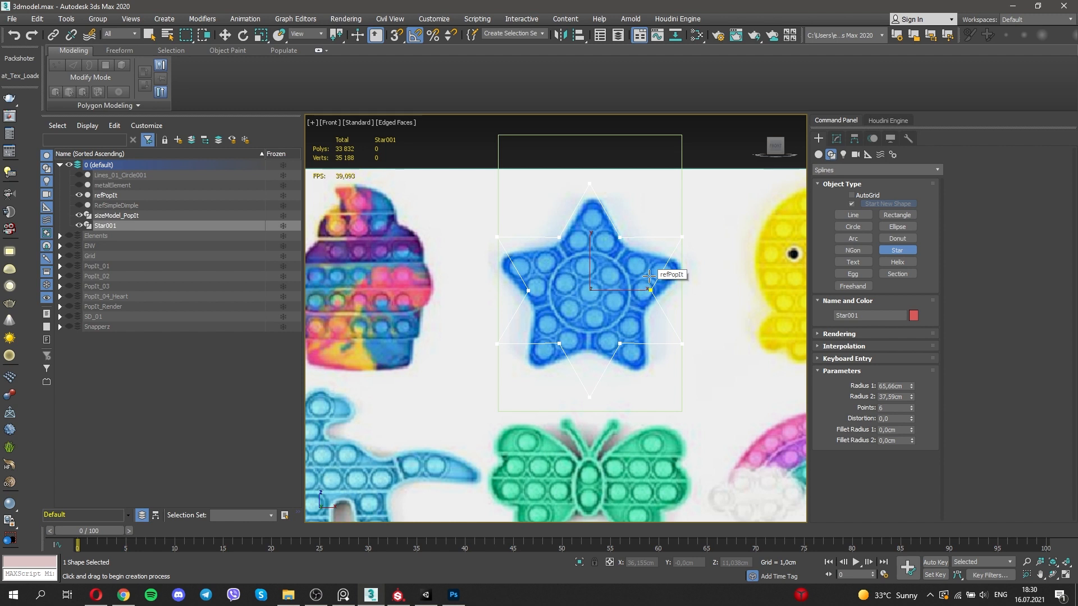
# - Adjust the star's radii to about 77.16 cm and 40.72 cm, set 5 points, and fit it to the reference star
pyautogui.scroll(3, 631, 264)
pyautogui.click(836, 139)
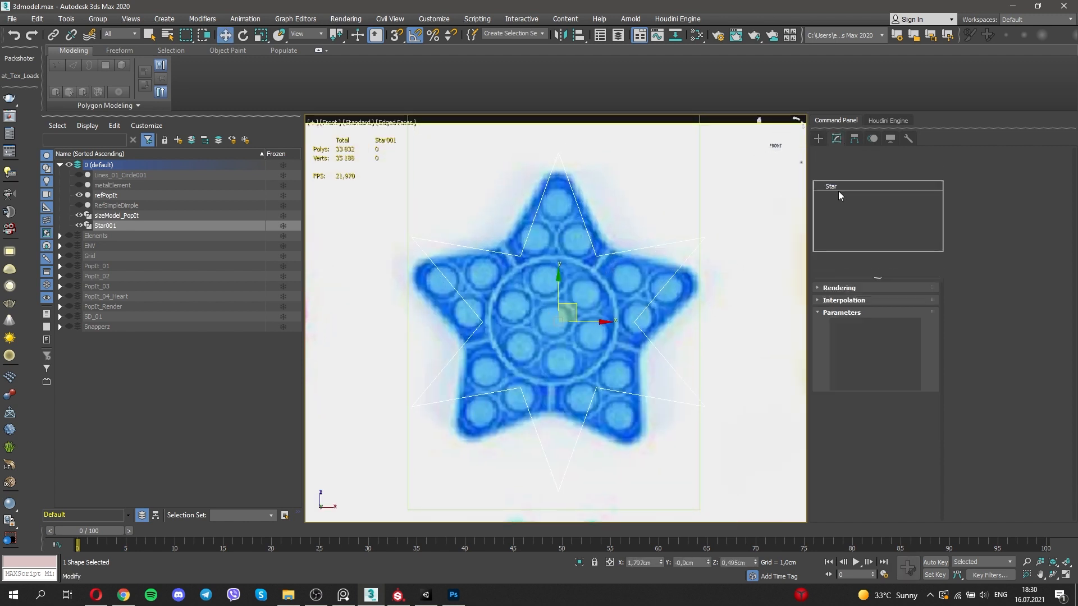
pyautogui.moveTo(911, 327); pyautogui.dragTo(913, 321)
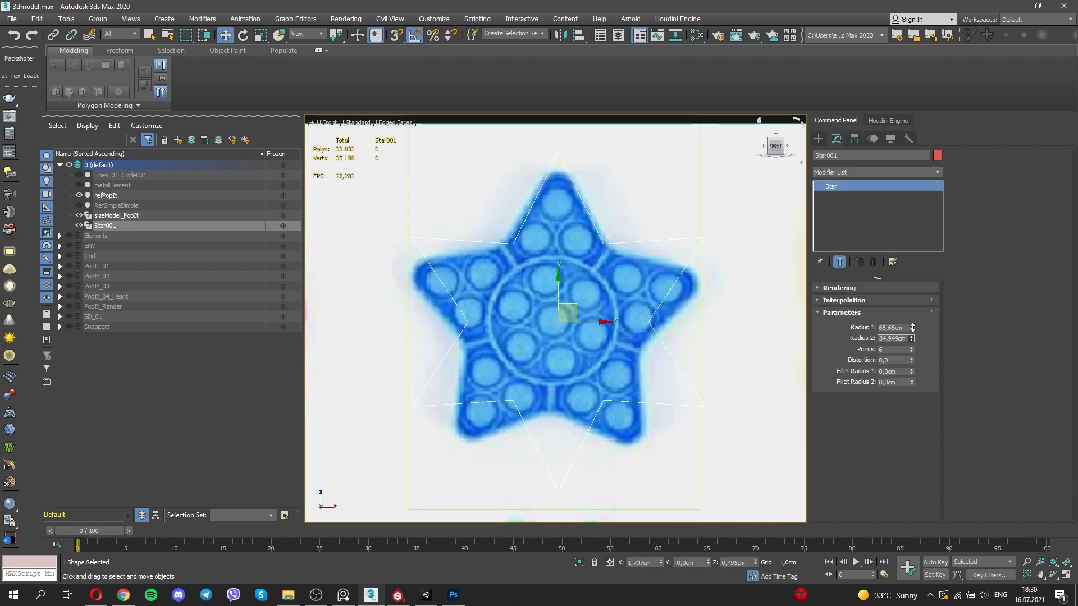
pyautogui.moveTo(574, 321); pyautogui.dragTo(593, 335)
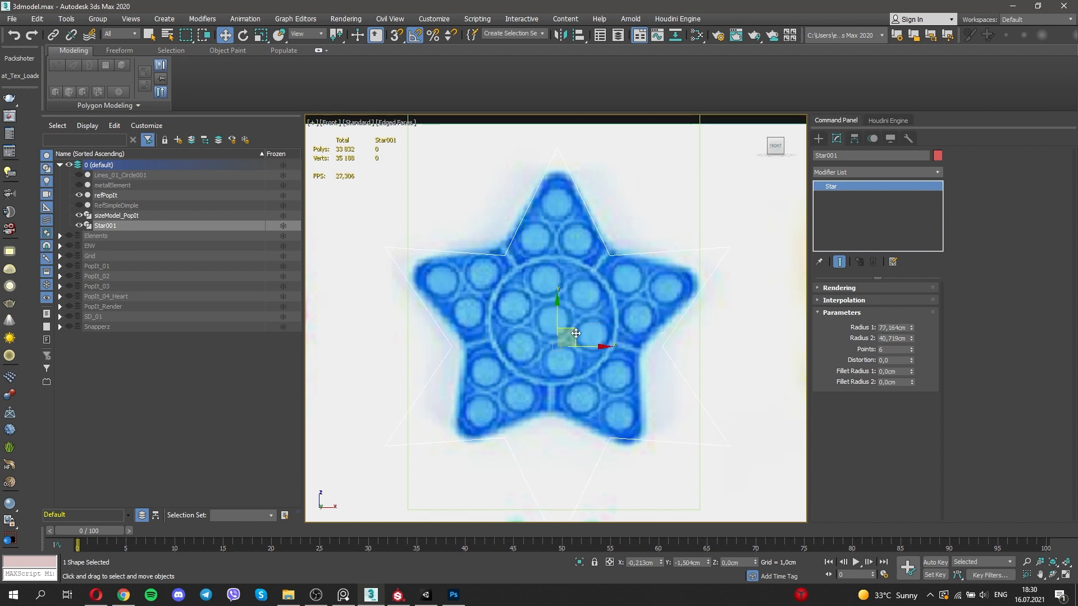
pyautogui.click(911, 352)
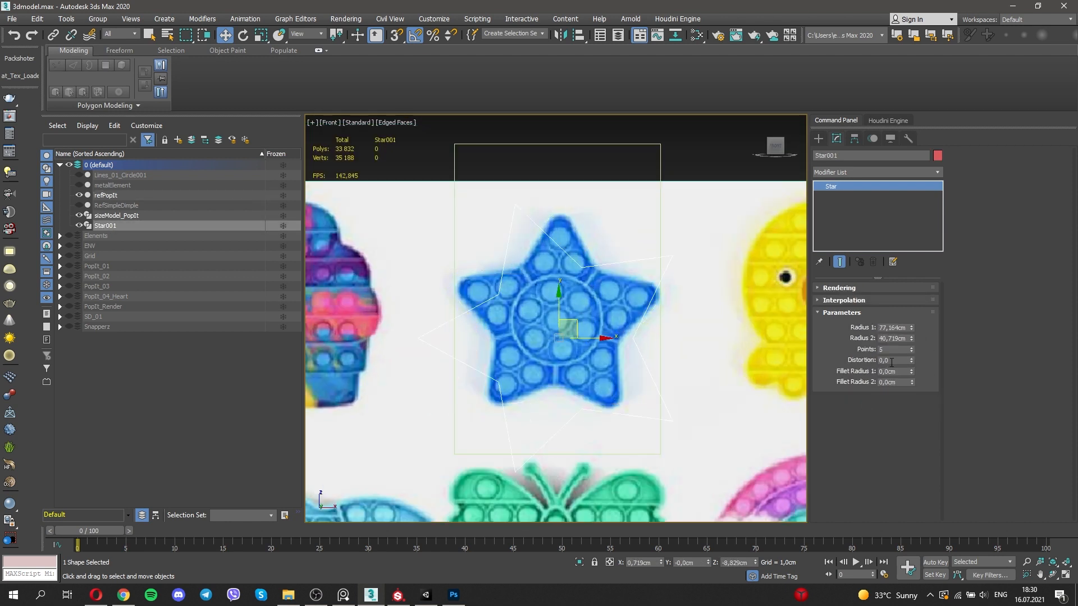
pyautogui.press('w')
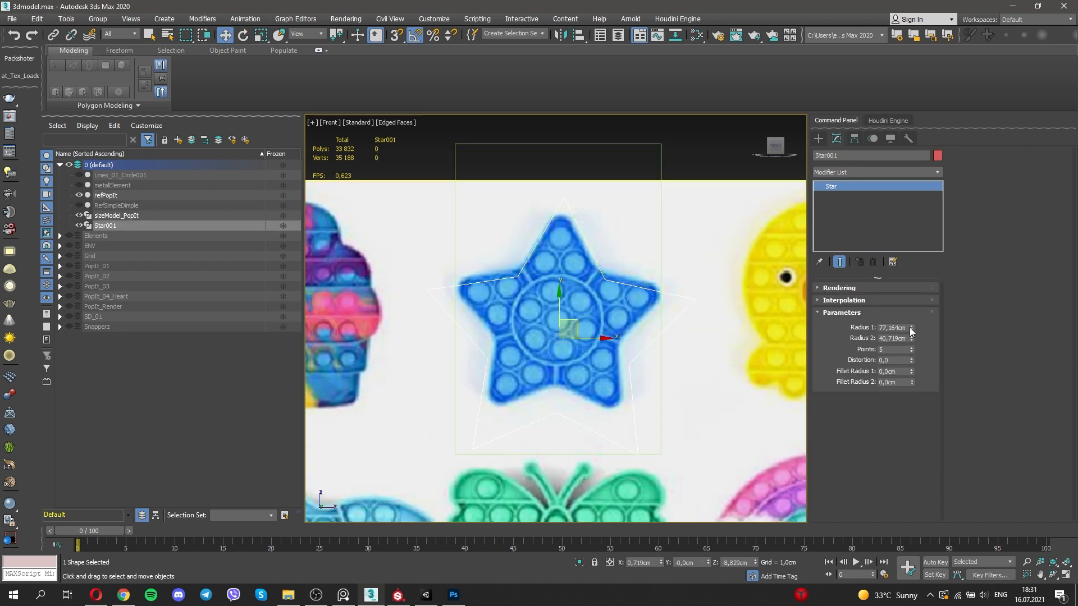
# - Round the star's corners with Fillet Radius 1 of 19 cm and Fillet Radius 2 of 3.04 cm
pyautogui.moveTo(910, 328); pyautogui.dragTo(913, 319)
pyautogui.hotkey('ctrl', 'z')
pyautogui.moveTo(912, 370); pyautogui.dragTo(13, 55)
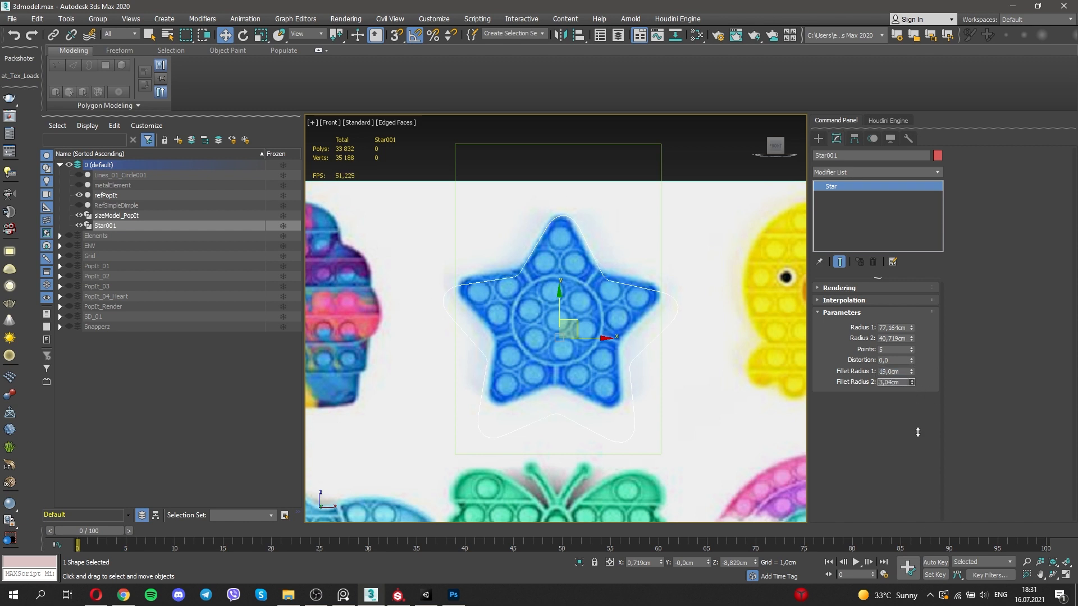
pyautogui.scroll(2, 622, 247)
pyautogui.scroll(-4, 622, 246)
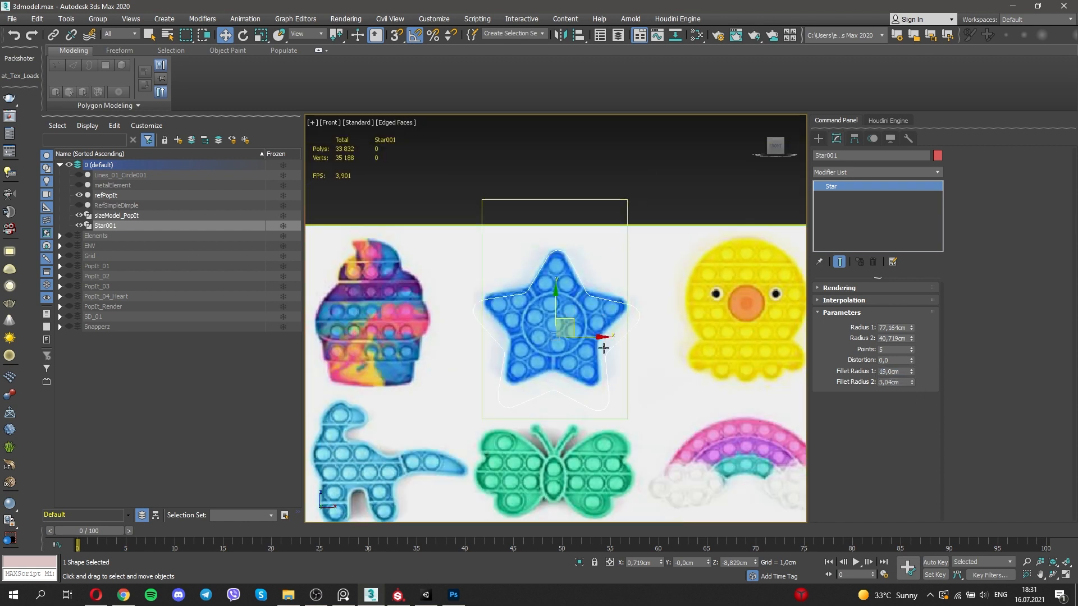
# - Add an Edit Poly modifier to the refPopIt plane and slice it around the blue star
pyautogui.scroll(-3, 606, 337)
pyautogui.click(650, 379)
pyautogui.moveTo(648, 375); pyautogui.dragTo(612, 297, button='middle')
pyautogui.click(861, 173)
pyautogui.click(850, 214)
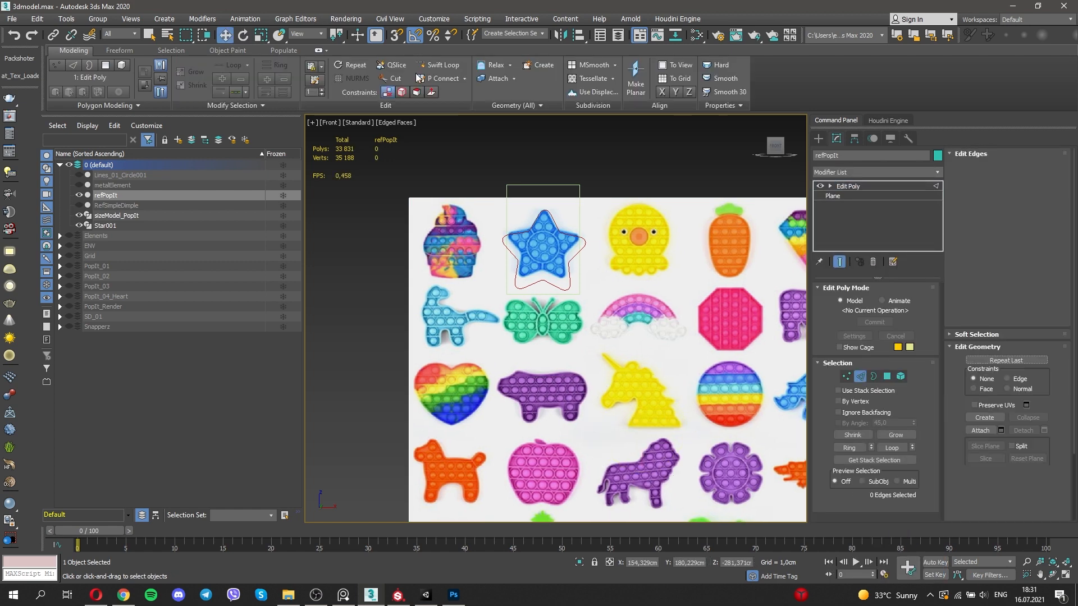
pyautogui.click(583, 286)
pyautogui.press('w')
pyautogui.press('4')
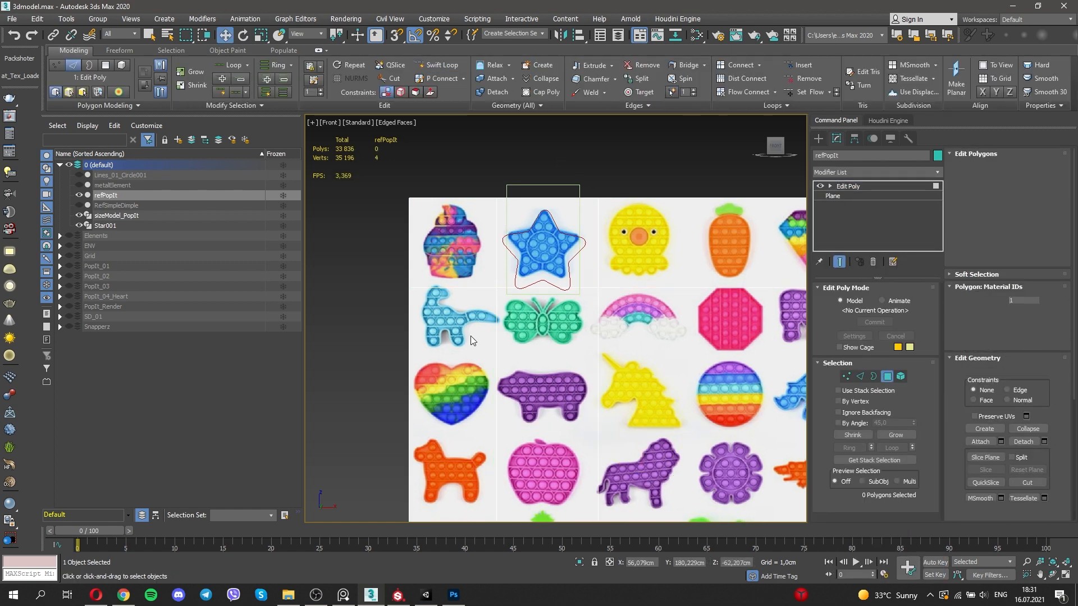
# - Delete every polygon of the refPopIt plane except the one showing the blue star
pyautogui.click(536, 253)
pyautogui.hotkey('ctrl', 'i')
pyautogui.press('Delete')
pyautogui.click(849, 186)
# - Move the cropped star reference plane along X to stand beside the sizeModel_PopIt frame
pyautogui.scroll(2, 558, 235)
pyautogui.scroll(-1, 627, 292)
pyautogui.moveTo(625, 292); pyautogui.dragTo(481, 293)
# - Set the star spline's Radius 1 to 70 cm and Radius 2 to 30 cm
pyautogui.click(548, 240)
pyautogui.scroll(2, 549, 240)
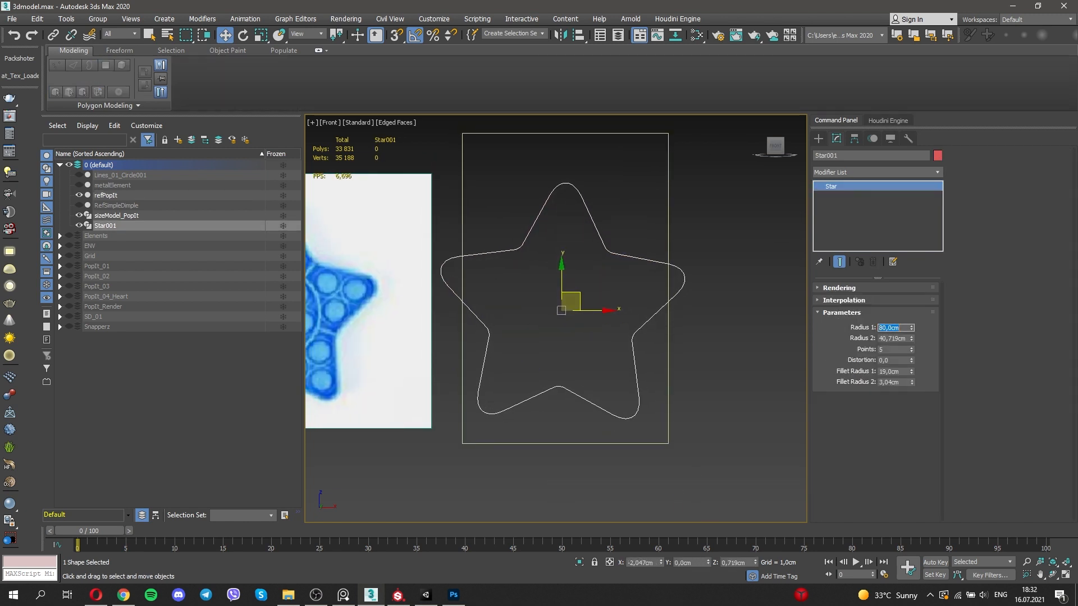
pyautogui.moveTo(908, 327); pyautogui.dragTo(876, 327)
pyautogui.write('70')
pyautogui.press('Tab')
pyautogui.write('30')
pyautogui.press('Return')
# - Align the star to sizeModel_PopIt on the X, Y and Z positions, pivot point to pivot point
pyautogui.hotkey('alt', 'a')
pyautogui.click(668, 151)
pyautogui.click(542, 385)
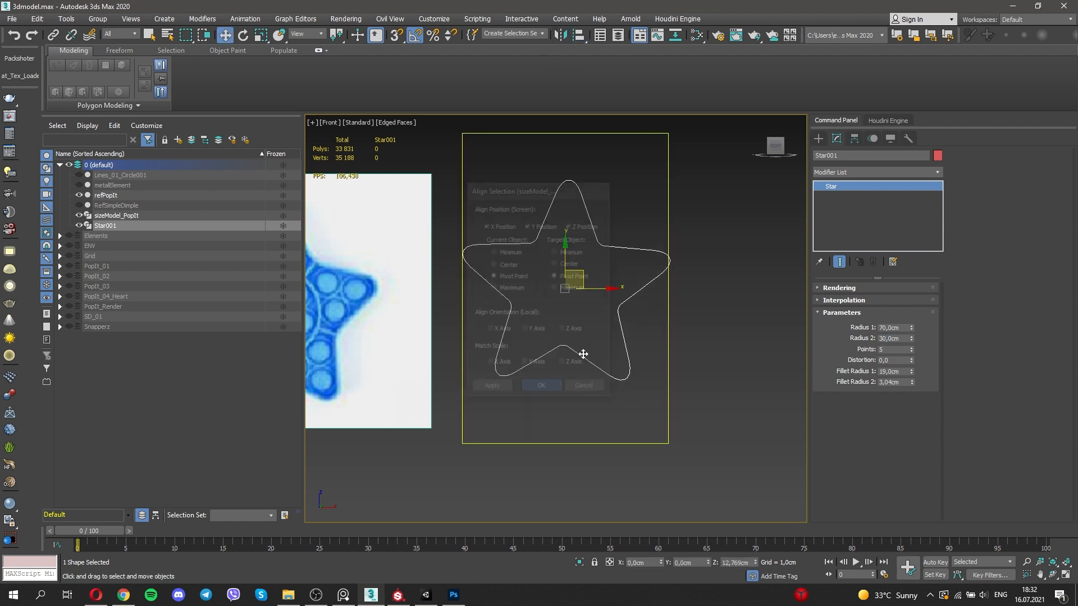
# - Turn off angle snapping, lower the star within the frame, and rotate it so its top point stands upright
pyautogui.scroll(1, 552, 256)
pyautogui.press('e')
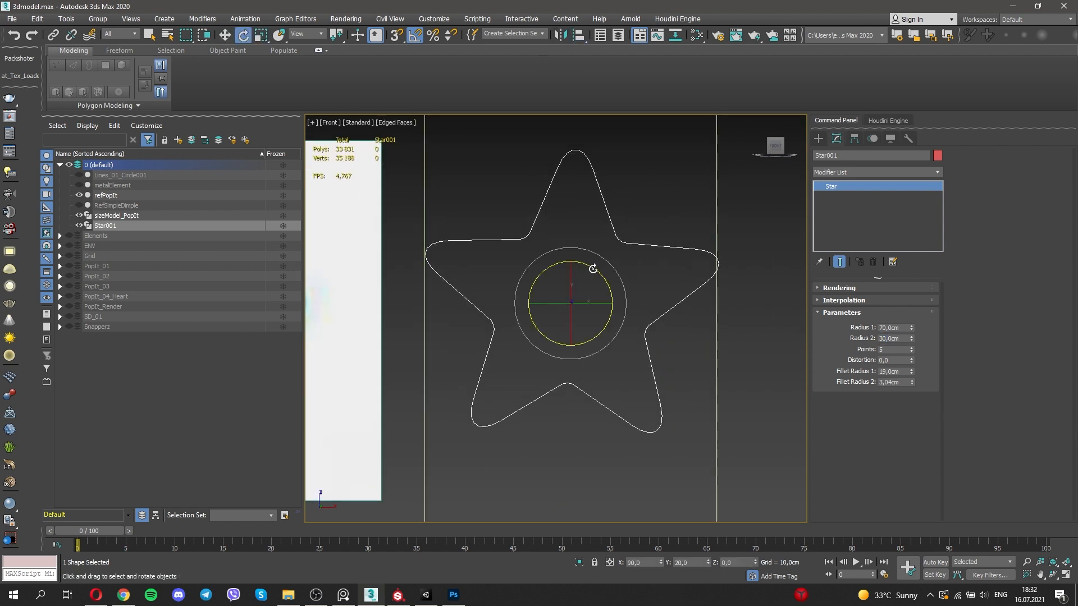
pyautogui.click(415, 35)
pyautogui.moveTo(573, 277); pyautogui.dragTo(618, 281, button='middle')
pyautogui.scroll(-1, 570, 272)
pyautogui.press('w')
pyautogui.moveTo(570, 287); pyautogui.dragTo(573, 356)
pyautogui.scroll(2, 545, 413)
pyautogui.press('e')
pyautogui.moveTo(614, 261); pyautogui.dragTo(642, 251)
# - Reset the star's Z position to 0 and view it in perspective
pyautogui.press('w')
pyautogui.scroll(-2, 582, 308)
pyautogui.rightClick(756, 562)
pyautogui.scroll(2, 632, 413)
pyautogui.moveTo(594, 291); pyautogui.dragTo(660, 264, button='middle')
pyautogui.scroll(-2, 578, 306)
pyautogui.press('p')
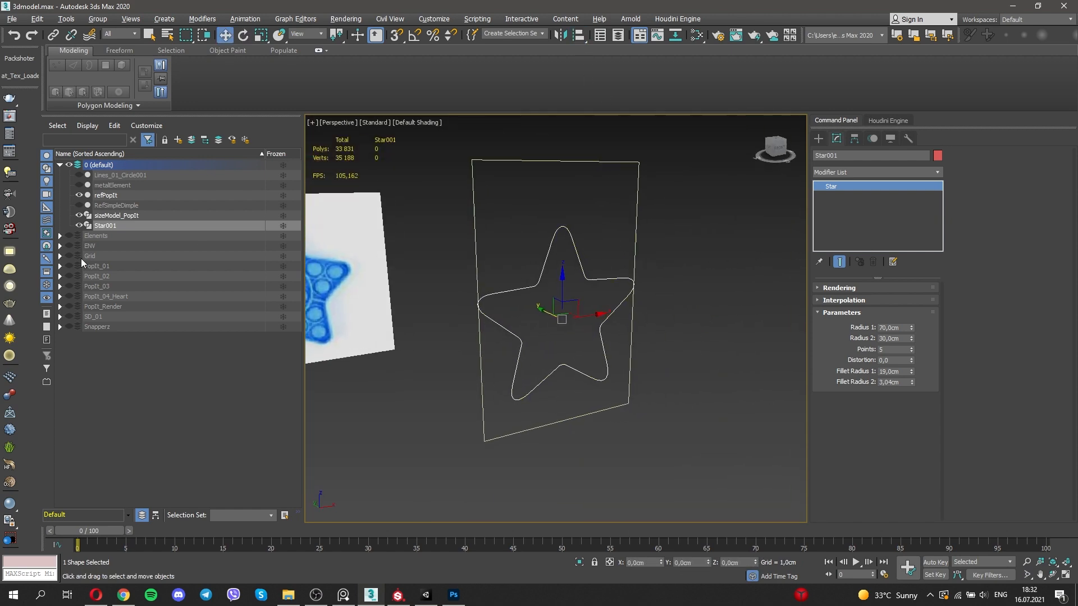
# - Compare the star with the PopIt_01 model in the Front view and convert the star to an Editable Spline
pyautogui.click(69, 266)
pyautogui.press('f')
pyautogui.press('F4')
pyautogui.scroll(3, 715, 283)
pyautogui.click(69, 266)
pyautogui.rightClick(627, 275)
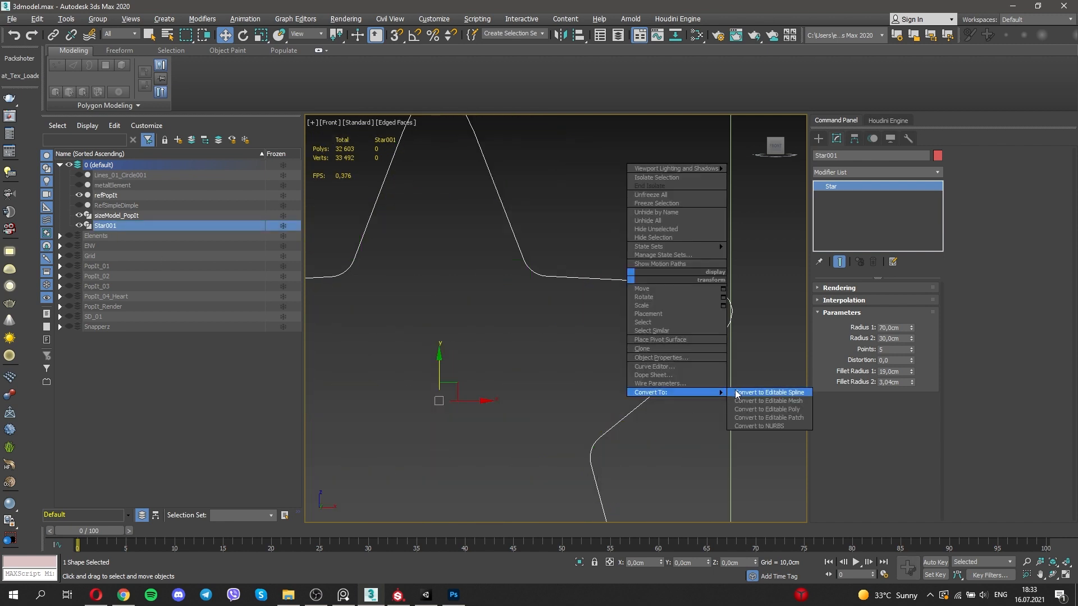
pyautogui.click(737, 393)
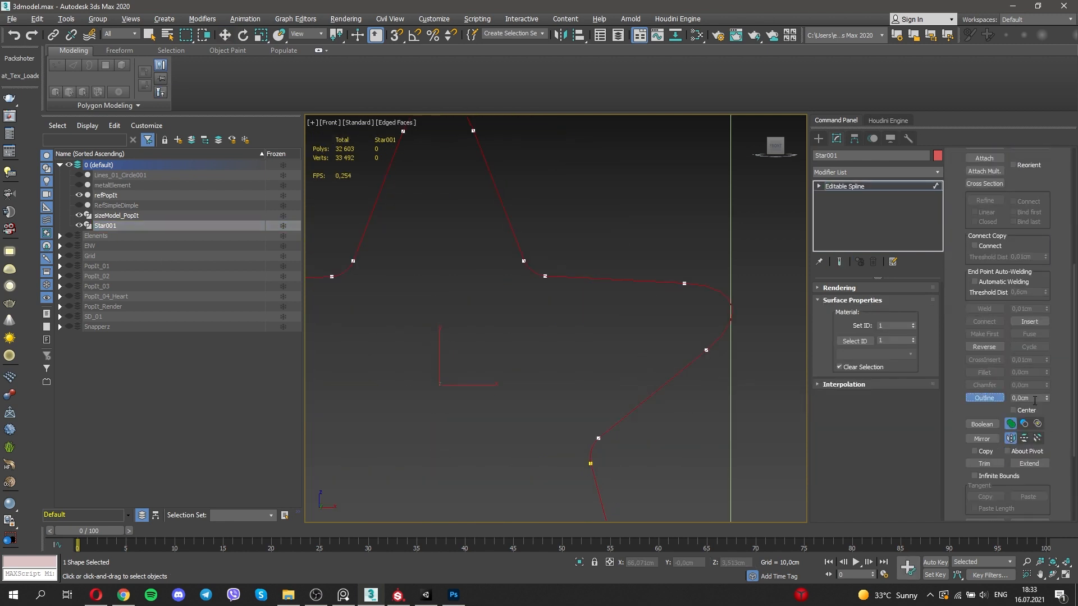
# - Try an outline of 12 cm on the star spline and undo it
pyautogui.doubleClick(1035, 400)
pyautogui.write('12')
pyautogui.press('Return')
pyautogui.hotkey('ctrl', 'z')
# - Outline the star spline inward to form a thin rim, comparing its thickness with the PopIt_01 model
pyautogui.click(69, 266)
pyautogui.scroll(2, 706, 302)
pyautogui.moveTo(706, 302); pyautogui.dragTo(673, 265, button='middle')
pyautogui.scroll(-2, 660, 242)
pyautogui.moveTo(1046, 398); pyautogui.dragTo(1046, 381)
pyautogui.press('w')
pyautogui.click(69, 256)
pyautogui.click(69, 256)
pyautogui.click(69, 266)
pyautogui.moveTo(692, 248); pyautogui.dragTo(696, 251, button='middle')
# - Adjust the star spline's interpolation steps and add a Shell modifier with inner and outer amounts of 6 cm
pyautogui.press('3')
pyautogui.click(848, 301)
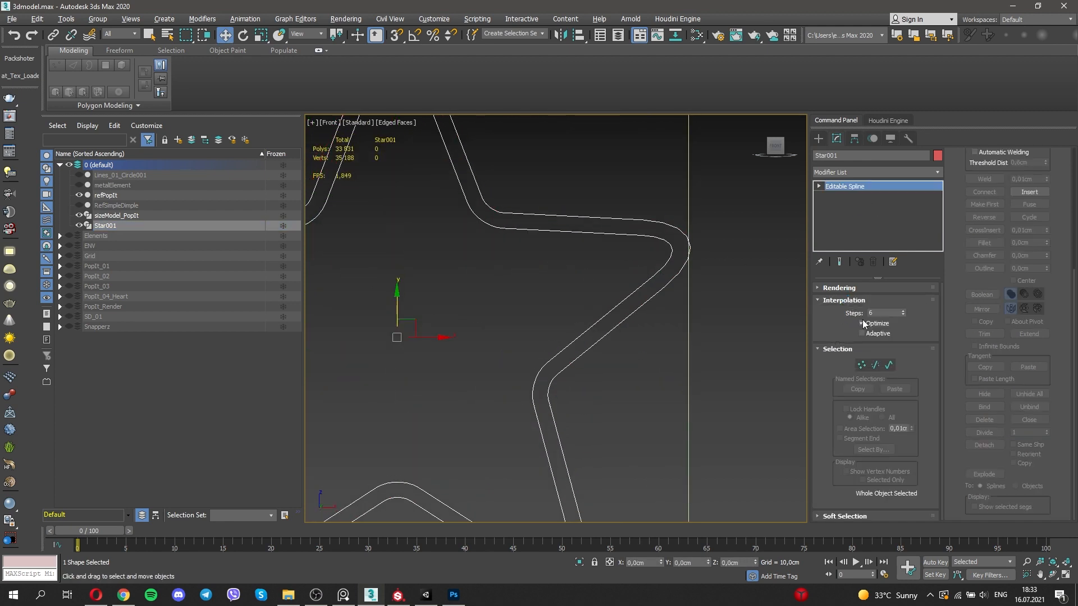
pyautogui.click(902, 315)
pyautogui.press('p')
pyautogui.click(879, 172)
pyautogui.click(861, 401)
pyautogui.moveTo(901, 303); pyautogui.dragTo(835, 297)
pyautogui.write('6')
pyautogui.press('Tab')
pyautogui.write('6')
pyautogui.press('Return')
# - Compare the star's depth with the PopIt_01 model in the Top view and in perspective
pyautogui.click(69, 266)
pyautogui.press('t')
pyautogui.moveTo(511, 256); pyautogui.dragTo(511, 271)
pyautogui.press('p')
pyautogui.click(69, 165)
pyautogui.click(69, 165)
pyautogui.click(69, 205)
# - Set the star spline's interpolation steps to 6 while checking the shelled result with edges shown
pyautogui.click(464, 303)
pyautogui.press('F4')
pyautogui.keyDown('alt'); pyautogui.moveTo(562, 303); pyautogui.dragTo(769, 315, button='middle'); pyautogui.keyUp('alt')
pyautogui.click(844, 196)
pyautogui.press('F4')
pyautogui.press('F4')
pyautogui.click(842, 186)
pyautogui.click(846, 196)
pyautogui.click(902, 310)
pyautogui.click(902, 311)
pyautogui.click(840, 262)
pyautogui.press('F4')
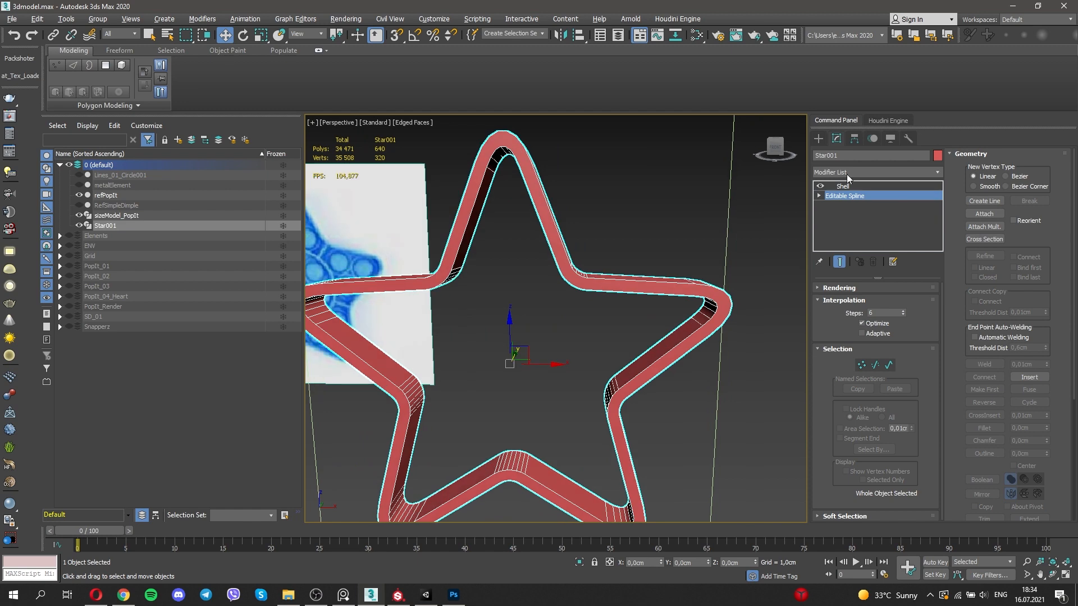
# - Try converting the shelled star to an Editable Poly to edit its corner edges, and undo the conversion
pyautogui.click(842, 186)
pyautogui.rightClick(596, 293)
pyautogui.moveTo(646, 408)
pyautogui.click(740, 418)
pyautogui.press('4')
pyautogui.keyDown('alt'); pyautogui.moveTo(674, 388); pyautogui.dragTo(612, 416, button='middle'); pyautogui.keyUp('alt')
pyautogui.scroll(4, 562, 315)
pyautogui.press('2')
pyautogui.click(552, 336)
pyautogui.keyDown('ctrl'); pyautogui.click(542, 326); pyautogui.keyUp('ctrl')
pyautogui.keyDown('alt'); pyautogui.moveTo(547, 331); pyautogui.dragTo(543, 308, button='middle'); pyautogui.keyUp('alt')
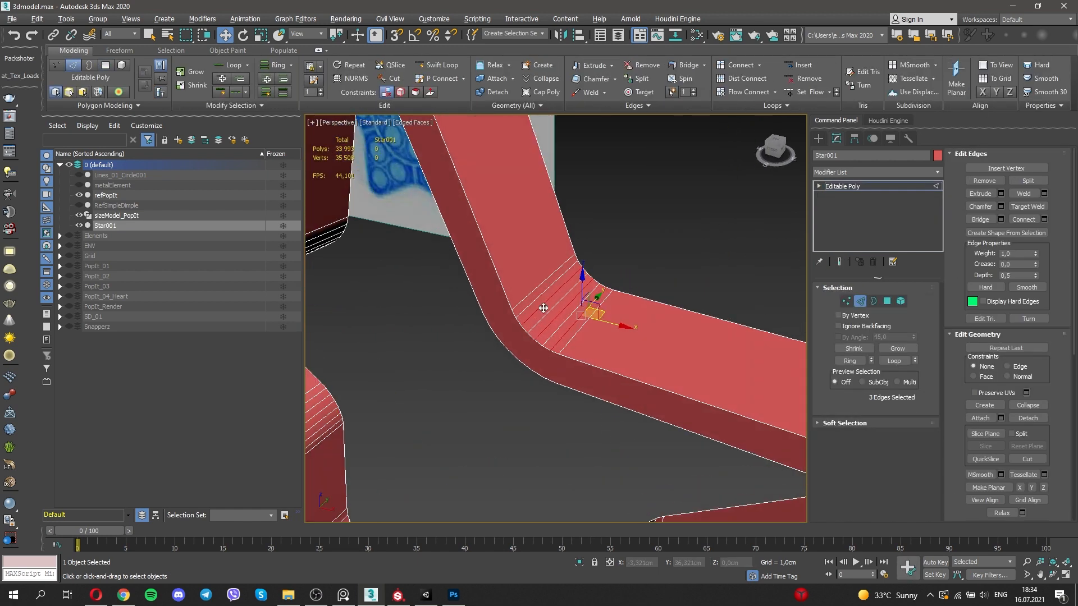
pyautogui.hotkey('ctrl', 'z')
pyautogui.hotkey('ctrl', 'z')
pyautogui.hotkey('ctrl', 'z')
pyautogui.hotkey('ctrl', 'z')
pyautogui.hotkey('ctrl', 'z')
pyautogui.scroll(-8, 770, 282)
# - Add an Edit Poly modifier above the Shell on the star
pyautogui.click(844, 196)
pyautogui.scroll(4, 691, 335)
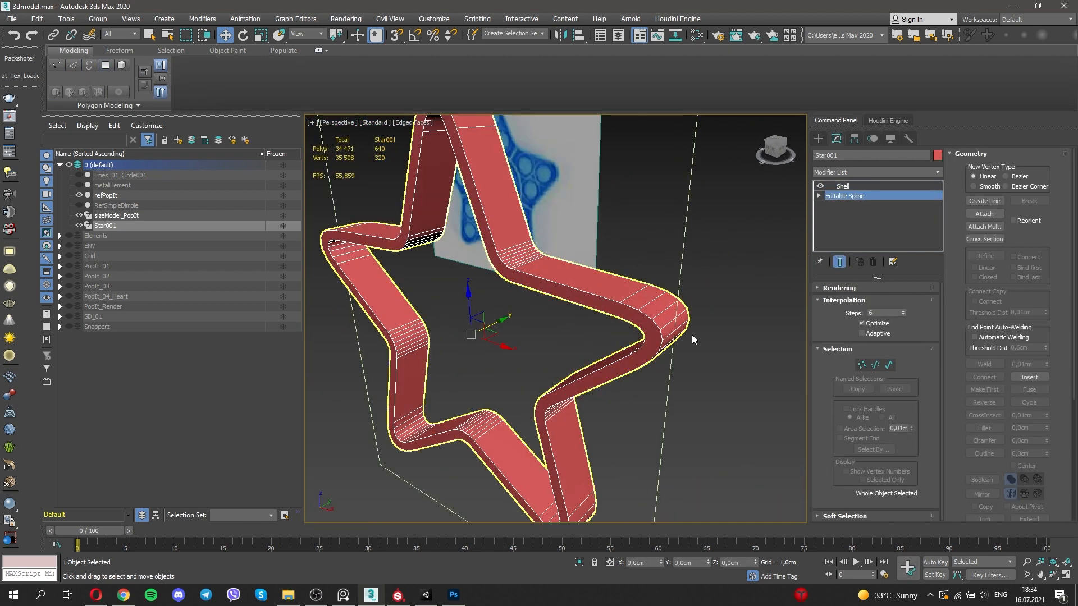
pyautogui.keyDown('alt'); pyautogui.moveTo(692, 335); pyautogui.dragTo(752, 323, button='middle'); pyautogui.keyUp('alt')
pyautogui.press('F4')
pyautogui.click(848, 187)
pyautogui.click(847, 171)
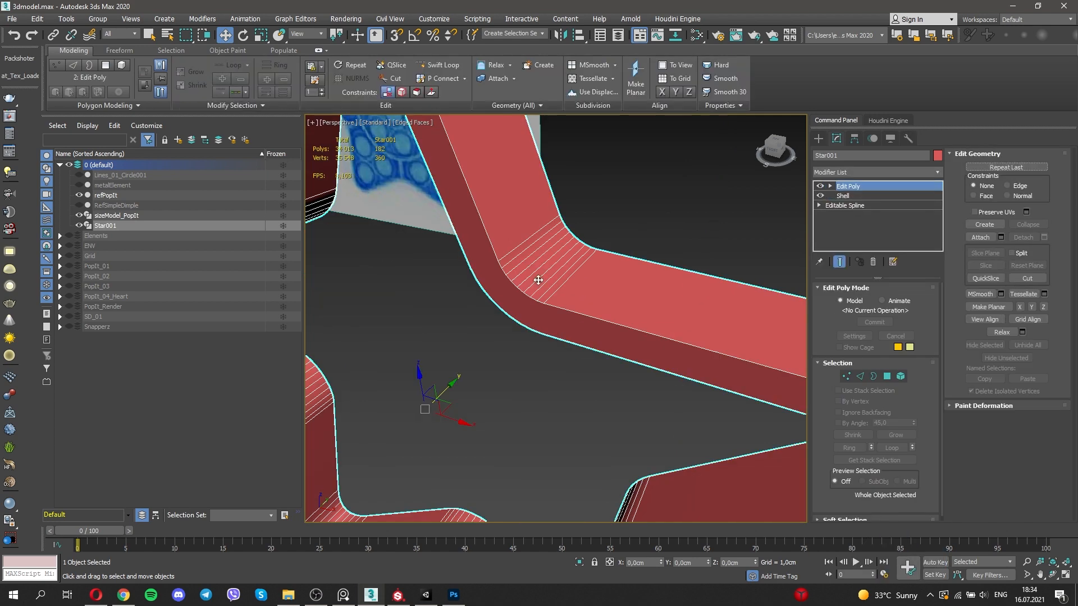
# - Select and remove surplus edges along the walls of the star's first rounded corners
pyautogui.hotkey('ctrl', 'BackSpace')
pyautogui.keyDown('alt'); pyautogui.moveTo(517, 266); pyautogui.dragTo(524, 244, button='middle'); pyautogui.keyUp('alt')
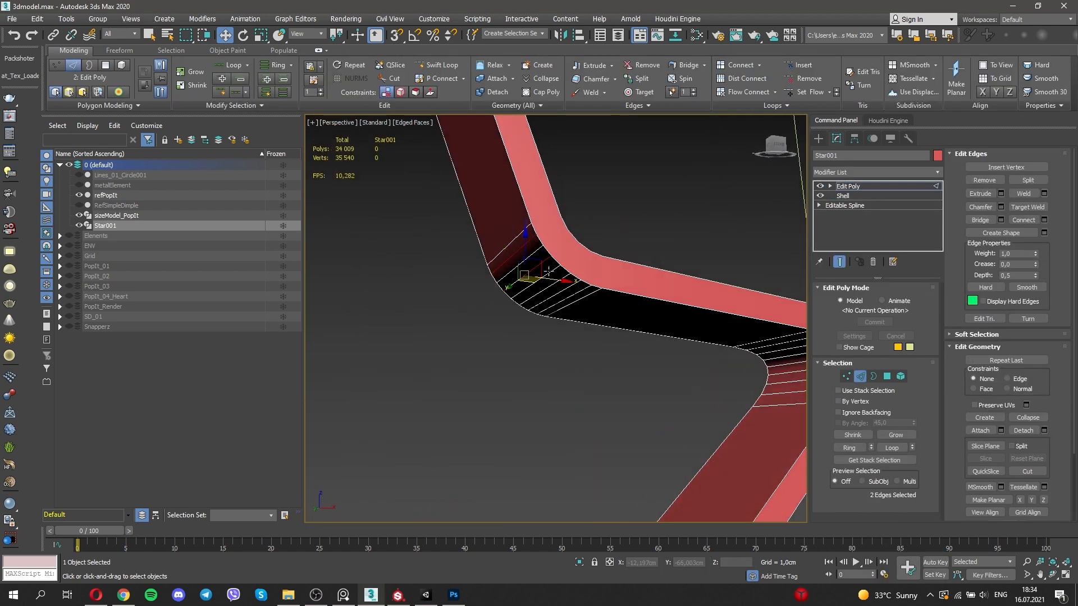
pyautogui.scroll(-4, 582, 293)
pyautogui.keyDown('alt'); pyautogui.moveTo(581, 292); pyautogui.dragTo(547, 288, button='middle'); pyautogui.keyUp('alt')
pyautogui.click(505, 273)
pyautogui.scroll(4, 518, 269)
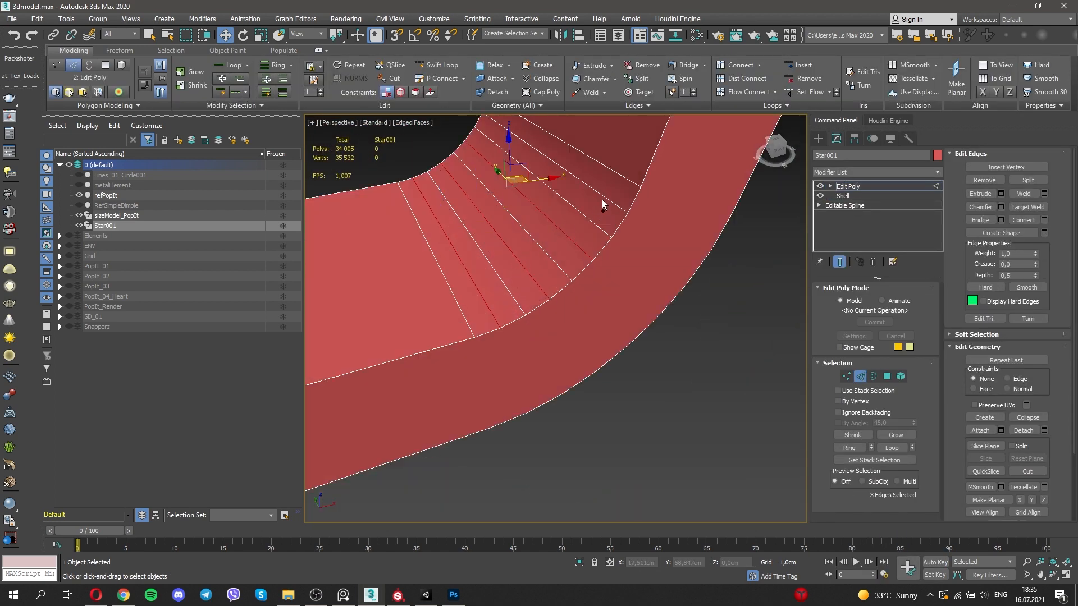
pyautogui.keyDown('ctrl'); pyautogui.click(601, 200); pyautogui.keyUp('ctrl')
pyautogui.scroll(-4, 601, 201)
pyautogui.hotkey('ctrl', 'BackSpace')
pyautogui.keyDown('alt'); pyautogui.moveTo(602, 208); pyautogui.dragTo(577, 339, button='middle'); pyautogui.keyUp('alt')
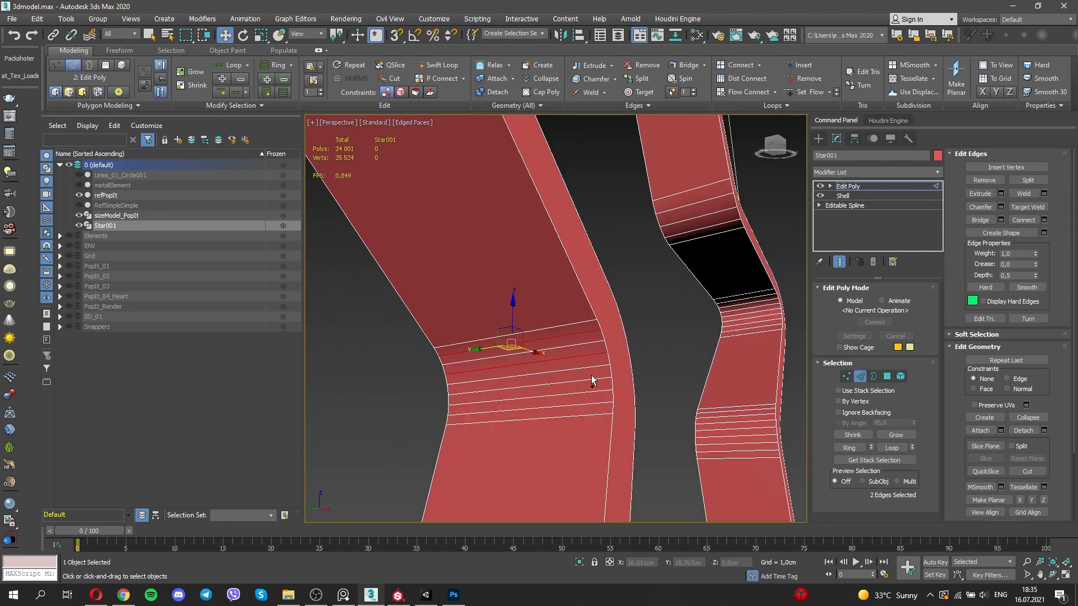
# - Remove the surplus wall edges from the star's remaining rounded corners
pyautogui.scroll(-5, 585, 416)
pyautogui.keyDown('alt'); pyautogui.moveTo(573, 418); pyautogui.dragTo(635, 393, button='middle'); pyautogui.keyUp('alt')
pyautogui.scroll(-4, 559, 412)
pyautogui.keyDown('alt'); pyautogui.moveTo(641, 372); pyautogui.dragTo(492, 393, button='middle'); pyautogui.keyUp('alt')
pyautogui.scroll(5, 610, 334)
pyautogui.click(282, 96)
pyautogui.scroll(-5, 561, 314)
pyautogui.keyDown('alt'); pyautogui.moveTo(638, 373); pyautogui.dragTo(491, 301); pyautogui.keyUp('alt')
pyautogui.keyDown('alt'); pyautogui.moveTo(491, 300); pyautogui.dragTo(473, 322, button='middle'); pyautogui.keyUp('alt')
pyautogui.scroll(5, 473, 322)
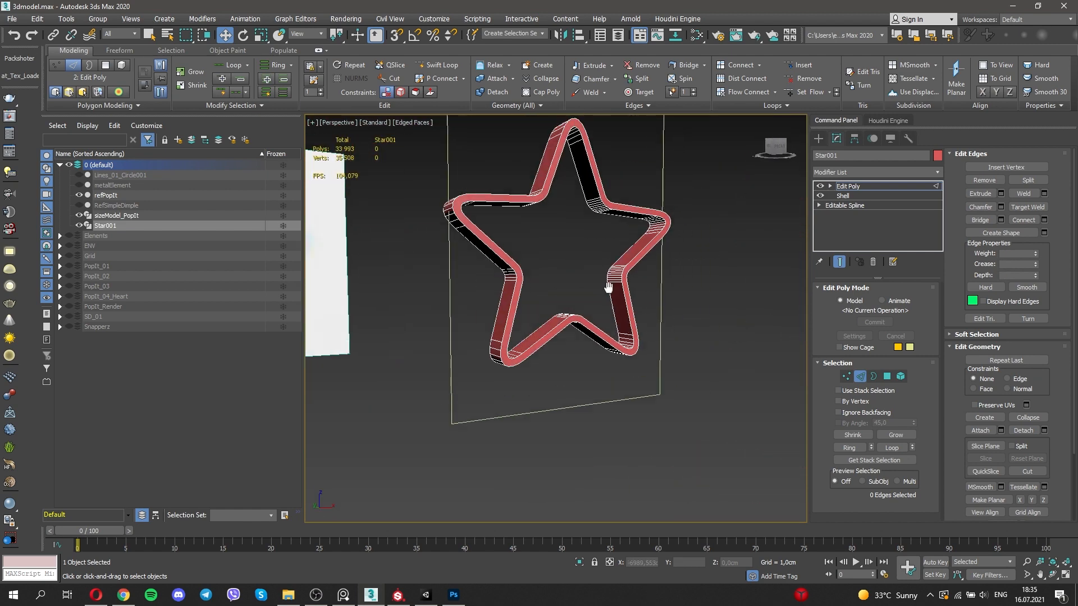
pyautogui.keyDown('alt'); pyautogui.moveTo(427, 483); pyautogui.dragTo(425, 486, button='middle'); pyautogui.keyUp('alt')
pyautogui.scroll(5, 561, 305)
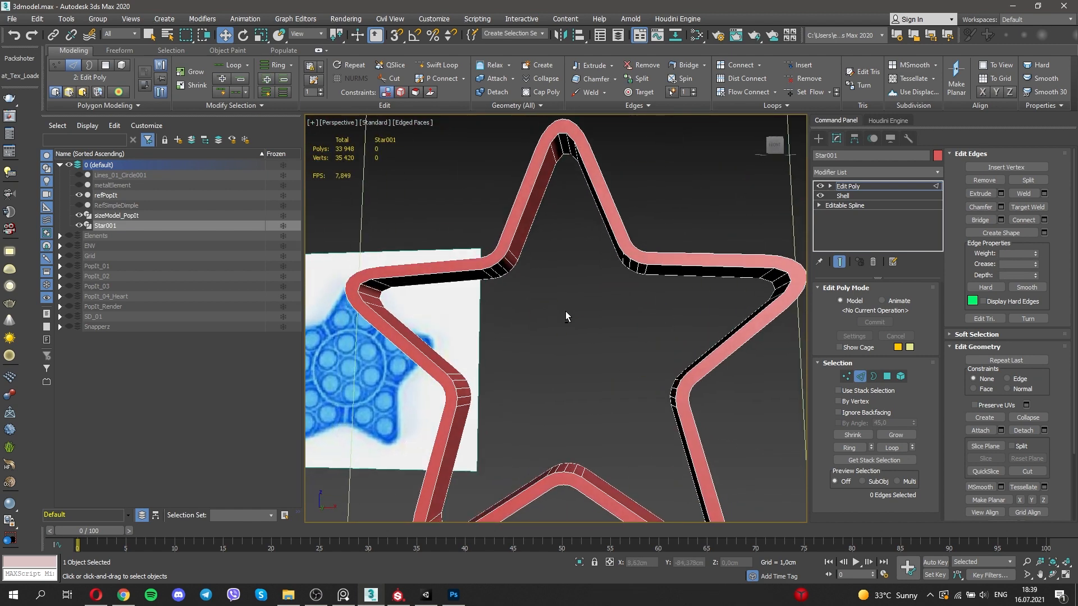
# - Dismiss the browser notification, try bridging edges on the star's rim and undo it
pyautogui.scroll(-4, 565, 311)
pyautogui.keyDown('alt'); pyautogui.moveTo(558, 298); pyautogui.dragTo(561, 224, button='middle'); pyautogui.keyUp('alt')
pyautogui.press('2')
pyautogui.press('z')
pyautogui.press('2')
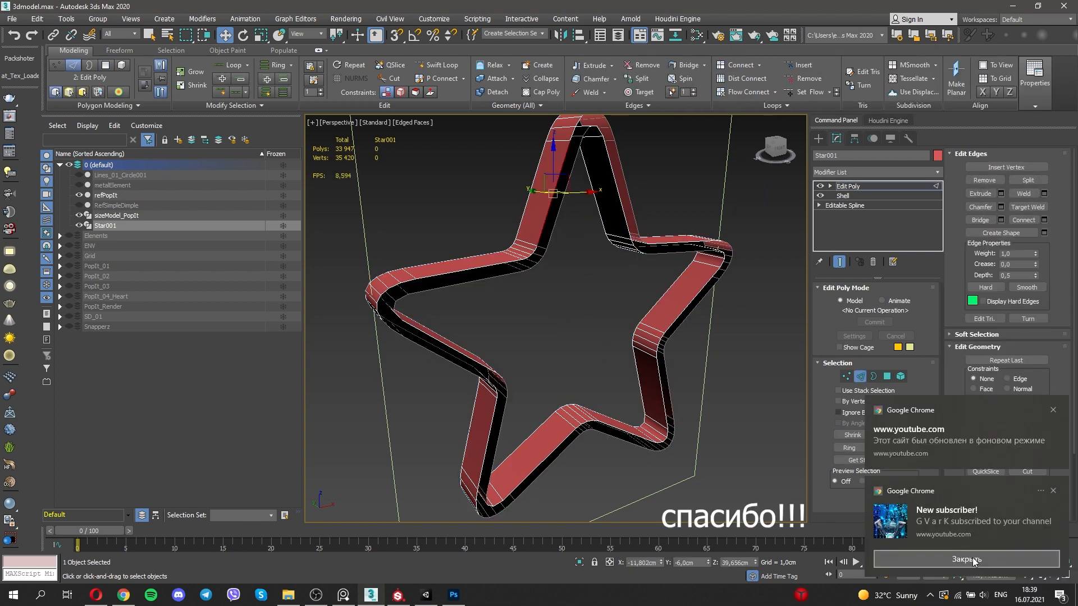
pyautogui.click(992, 558)
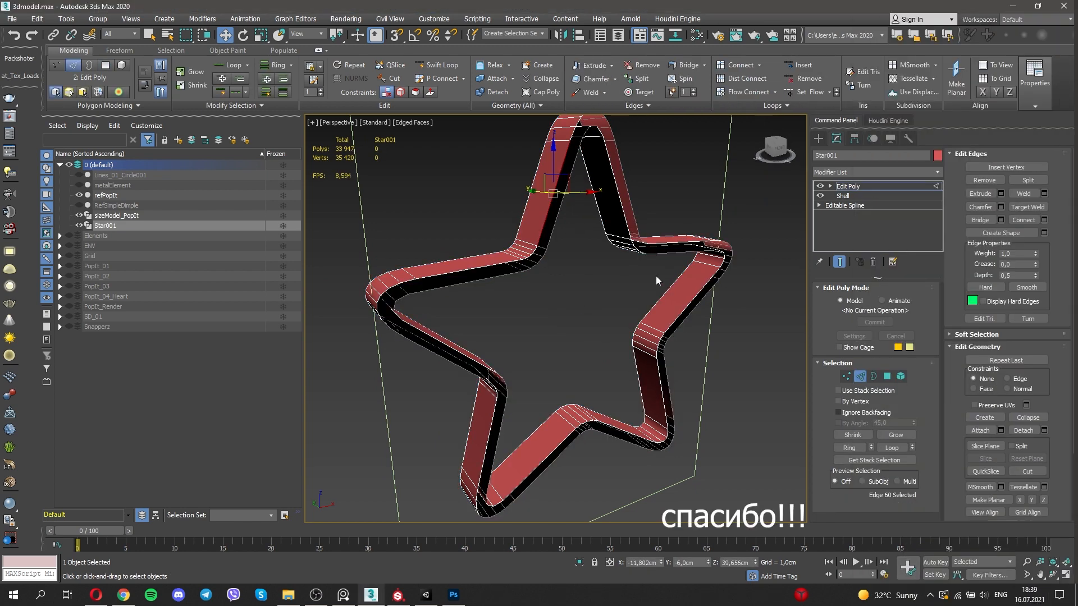
pyautogui.click(1001, 222)
pyautogui.keyDown('alt'); pyautogui.moveTo(702, 304); pyautogui.dragTo(583, 303, button='middle'); pyautogui.keyUp('alt')
pyautogui.hotkey('ctrl', 'z')
# - Try connecting a ring of edges around the star's walls and undo the attempt
pyautogui.click(190, 87)
pyautogui.keyDown('alt'); pyautogui.moveTo(415, 303); pyautogui.dragTo(673, 287, button='middle'); pyautogui.keyUp('alt')
pyautogui.click(546, 407)
pyautogui.hotkey('alt', 'r')
pyautogui.hotkey('ctrl', 'shift', 'e')
pyautogui.press('4')
pyautogui.press('2')
pyautogui.click(445, 308)
pyautogui.hotkey('ctrl', 'z')
pyautogui.scroll(-3, 454, 325)
pyautogui.hotkey('ctrl', 'z')
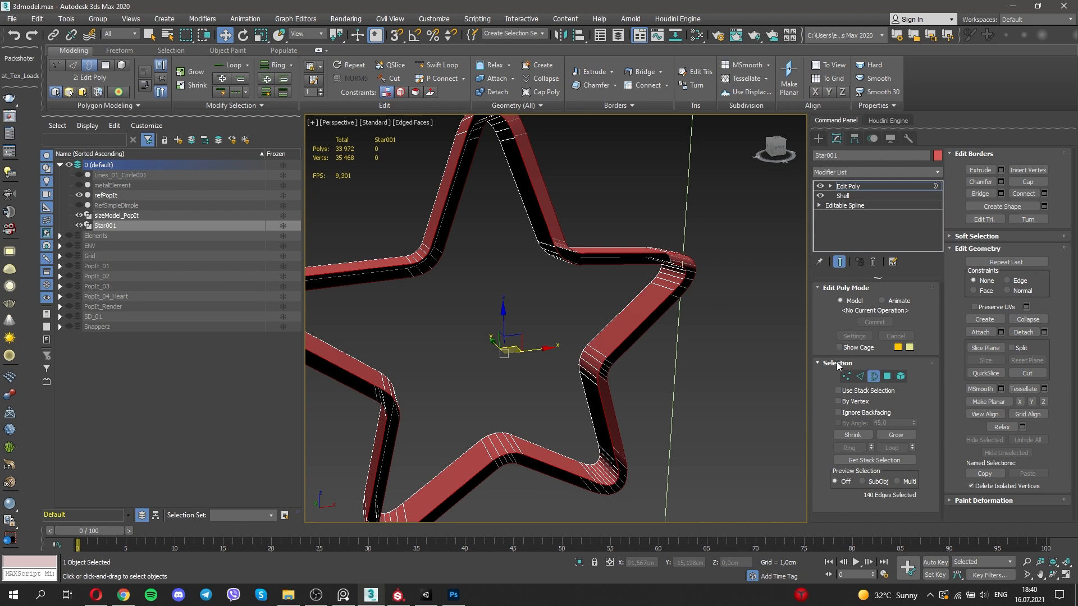
pyautogui.hotkey('ctrl', 'z')
pyautogui.hotkey('ctrl', 'z')
pyautogui.hotkey('ctrl', 'z')
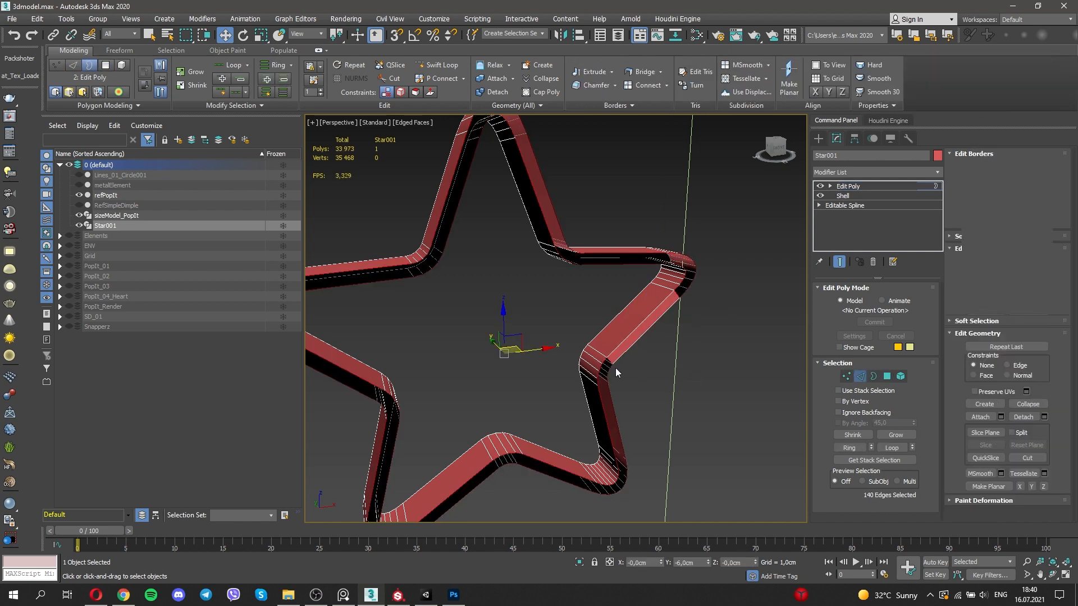
# - Add a Symmetry modifier mirrored along Z to the star and convert it to an Editable Poly
pyautogui.scroll(-3, 682, 308)
pyautogui.click(844, 188)
pyautogui.click(903, 172)
pyautogui.keyDown('alt'); pyautogui.moveTo(593, 338); pyautogui.dragTo(587, 277, button='middle'); pyautogui.keyUp('alt')
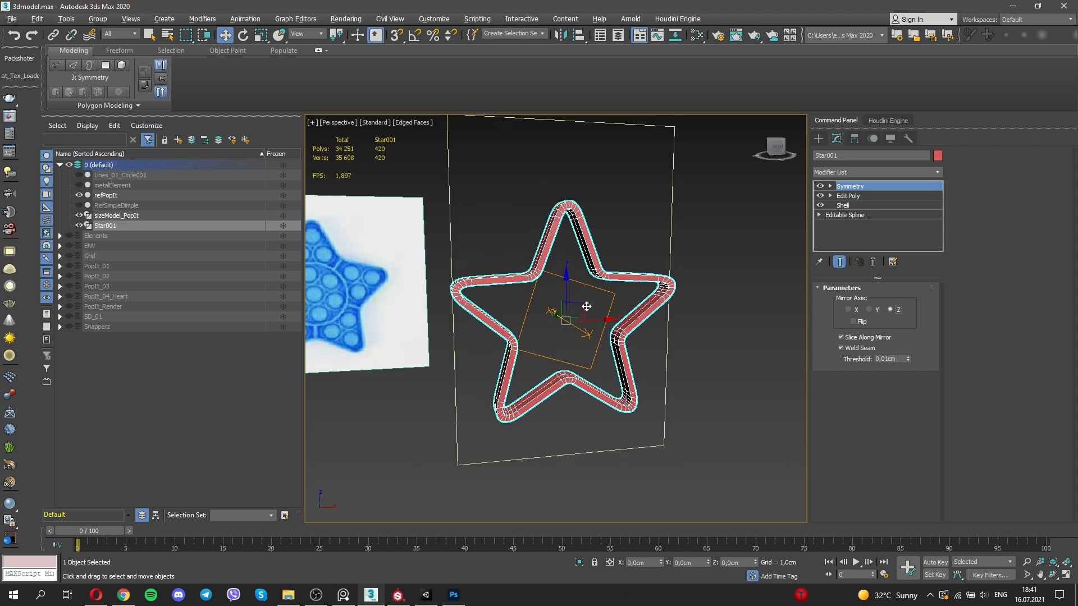
pyautogui.scroll(3, 587, 277)
pyautogui.rightClick(651, 382)
pyautogui.click(746, 482)
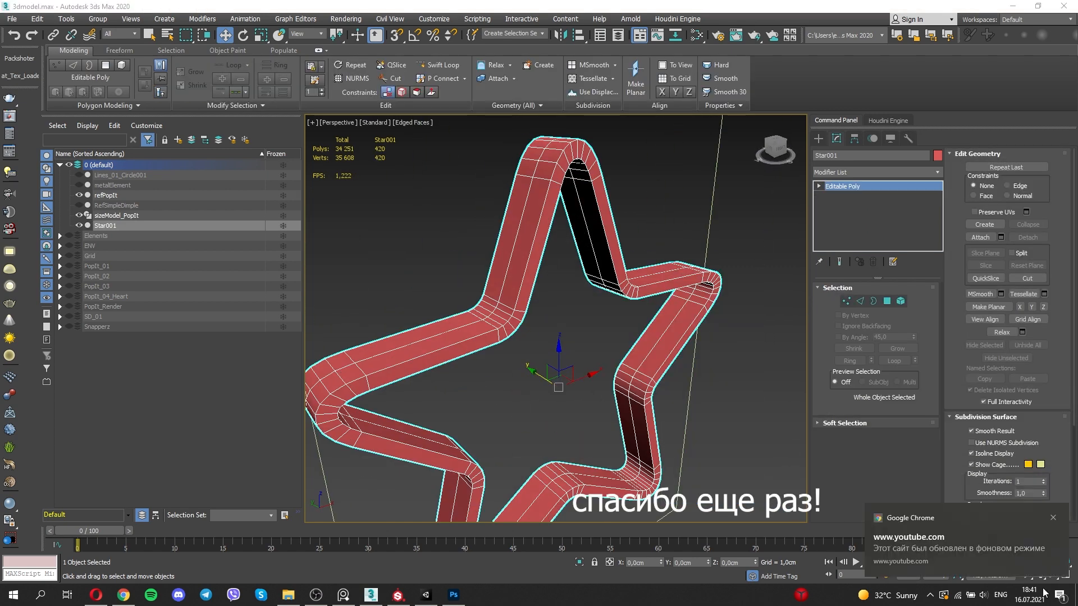
# - Remove the middle edge loops from the star's walls and chamfer its rim edges by 1.084 cm with one segment
pyautogui.press('2')
pyautogui.keyDown('alt'); pyautogui.moveTo(615, 310); pyautogui.dragTo(561, 264, button='middle'); pyautogui.keyUp('alt')
pyautogui.hotkey('ctrl', 'a')
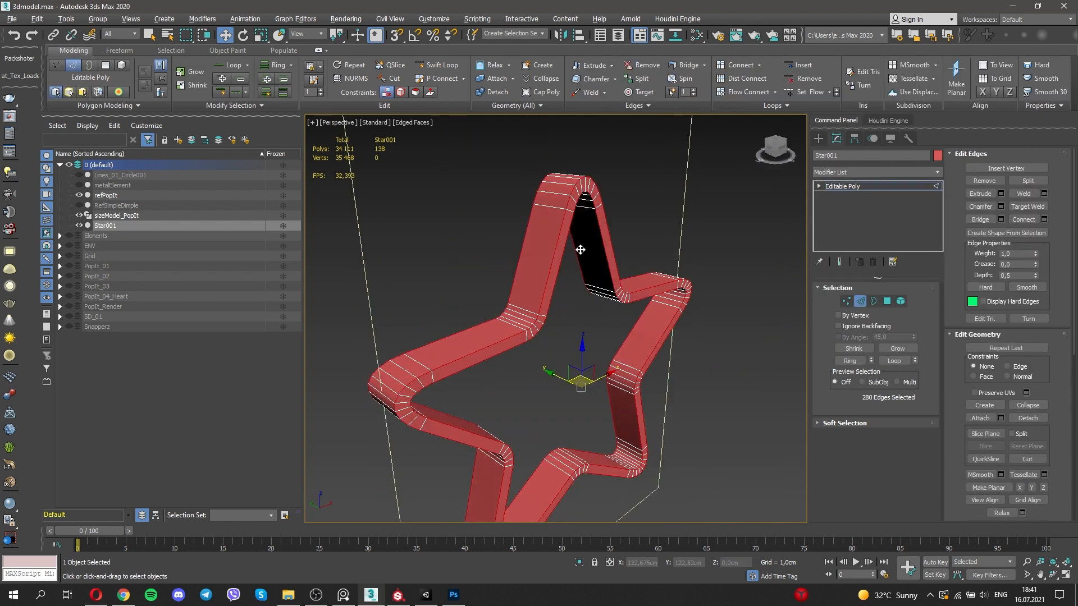
pyautogui.scroll(3, 561, 270)
pyautogui.click(1001, 206)
pyautogui.scroll(5, 502, 277)
pyautogui.scroll(-5, 501, 277)
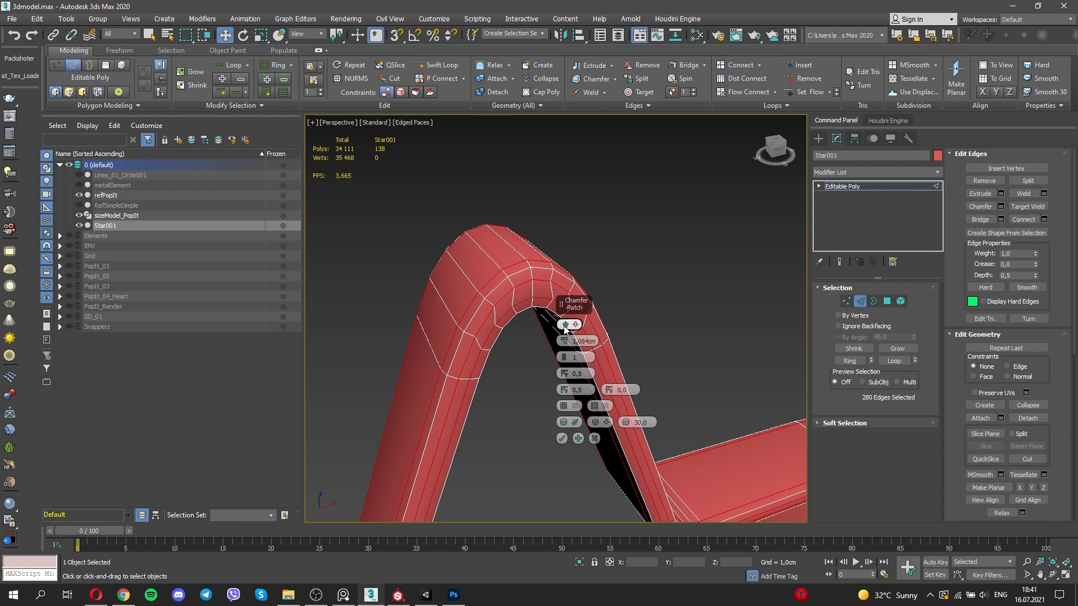
pyautogui.press('2')
# - View the star shaded without edges in the Front view and unhide the Lines_01_Circle001 object
pyautogui.scroll(-5, 500, 355)
pyautogui.press('F4')
pyautogui.press('f')
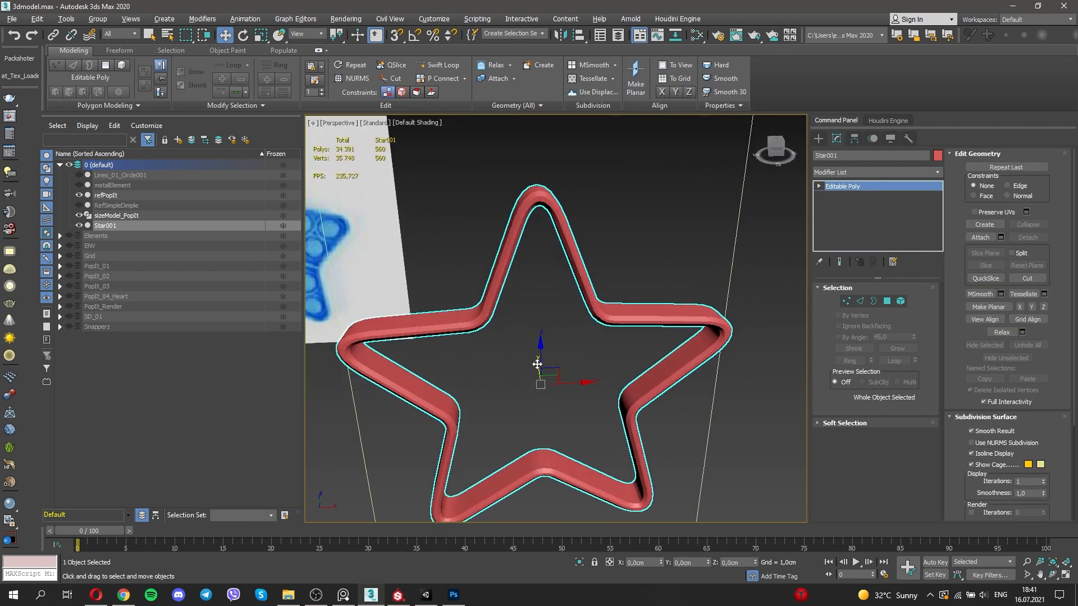
pyautogui.moveTo(419, 282); pyautogui.dragTo(475, 272, button='middle')
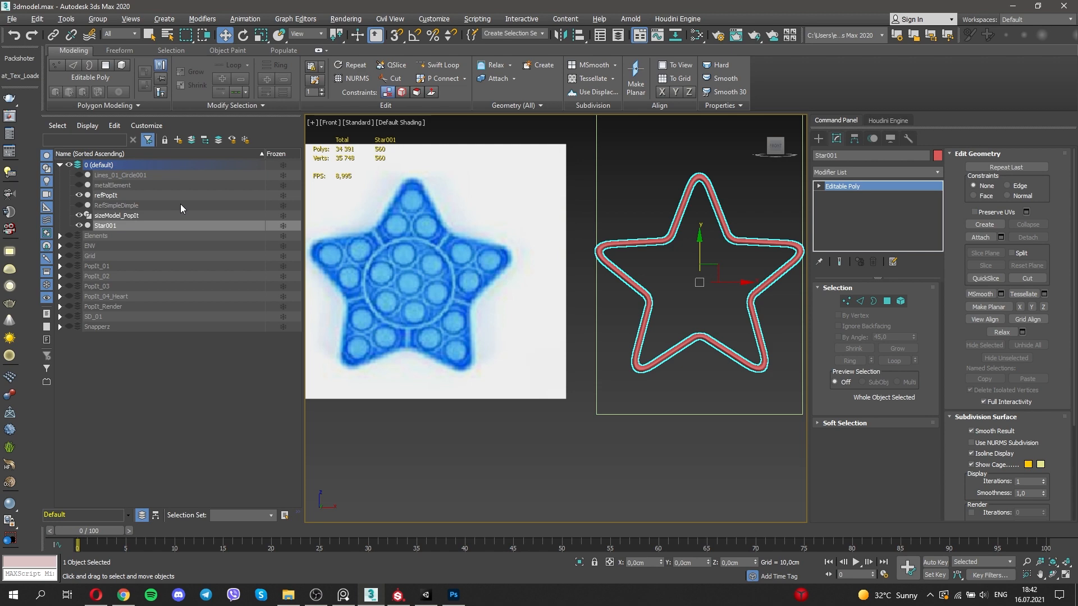
pyautogui.click(112, 185)
pyautogui.click(80, 185)
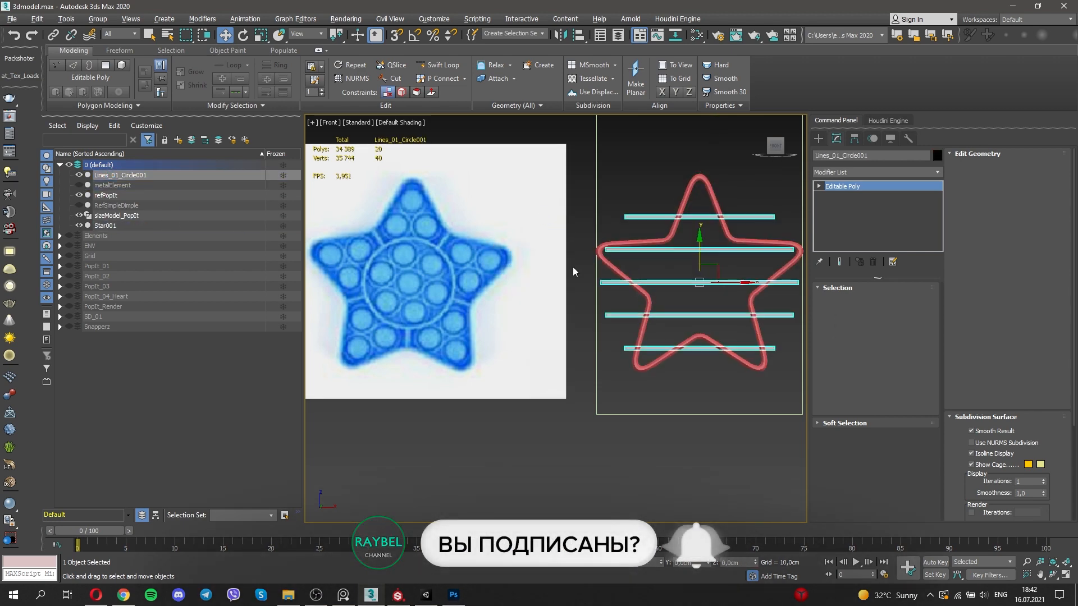
pyautogui.scroll(5, 633, 199)
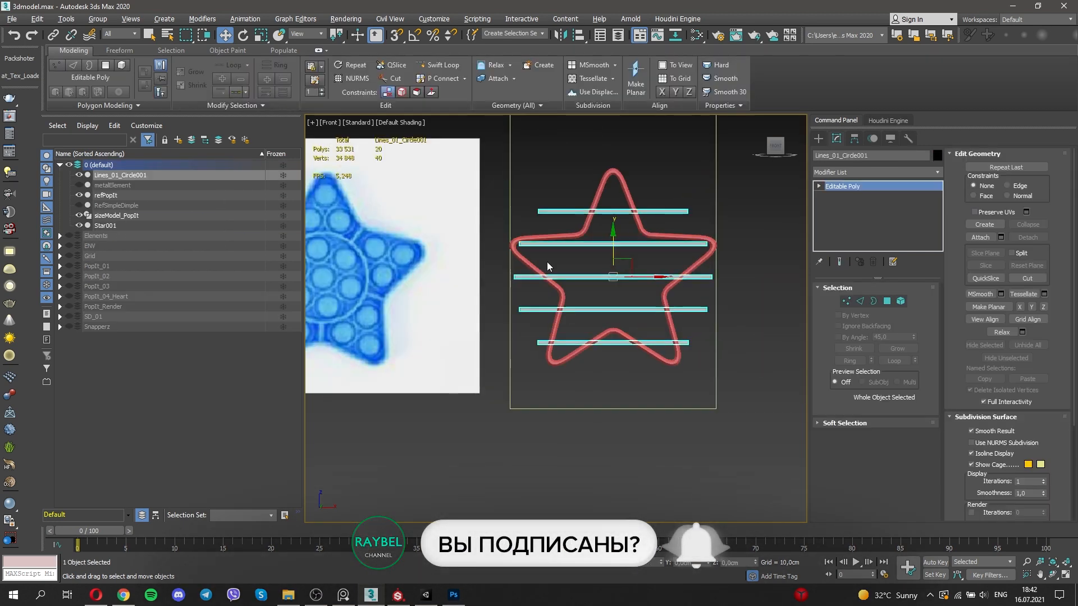
# - Delete the four lower bars of Lines_01_Circle001, keeping only the uppermost one
pyautogui.scroll(-5, 633, 199)
pyautogui.press('4')
pyautogui.moveTo(685, 416); pyautogui.dragTo(662, 301)
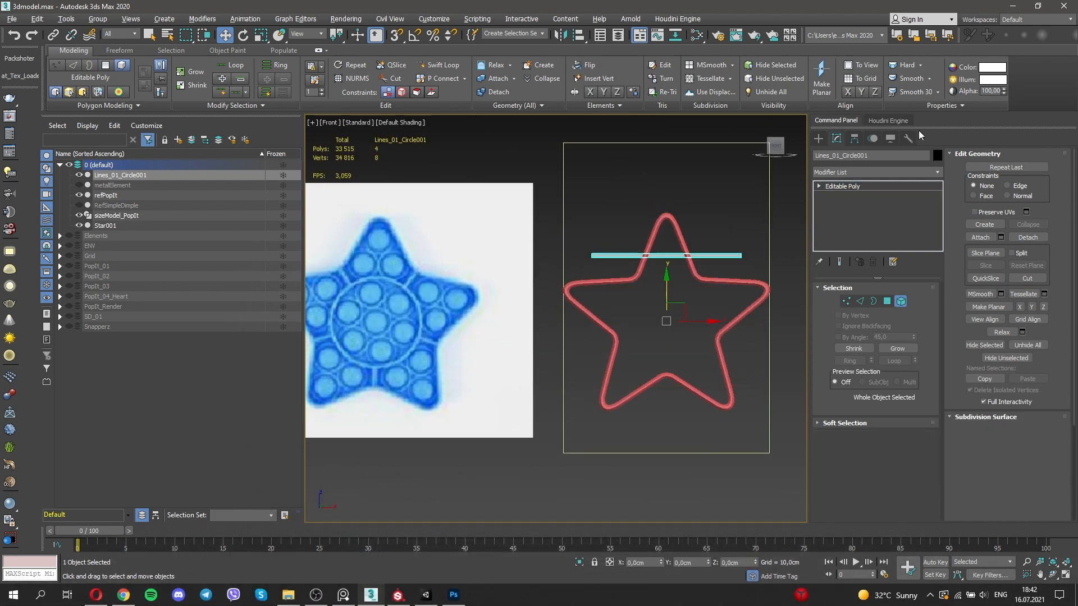
# - Measure the dimensions of the remaining Lines_01_Circle001 bar
pyautogui.click(908, 138)
pyautogui.click(874, 249)
pyautogui.hotkey('alt', 'w')
pyautogui.hotkey('alt', 'w')
pyautogui.moveTo(775, 147); pyautogui.dragTo(767, 157)
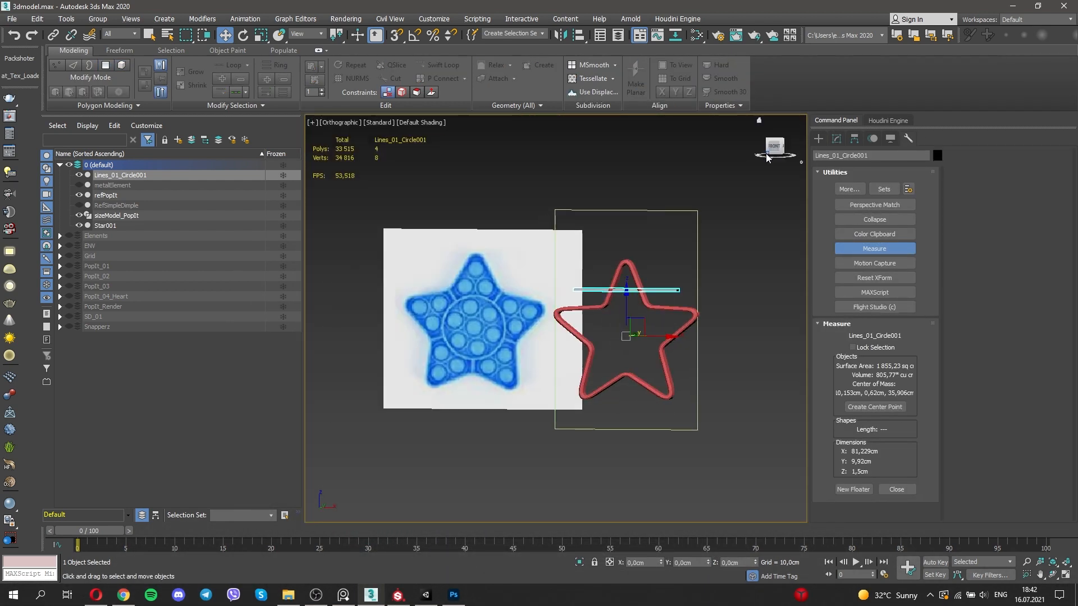
pyautogui.press('e')
# - Center the bar's pivot on the object and turn on angle snapping
pyautogui.click(853, 138)
pyautogui.click(882, 219)
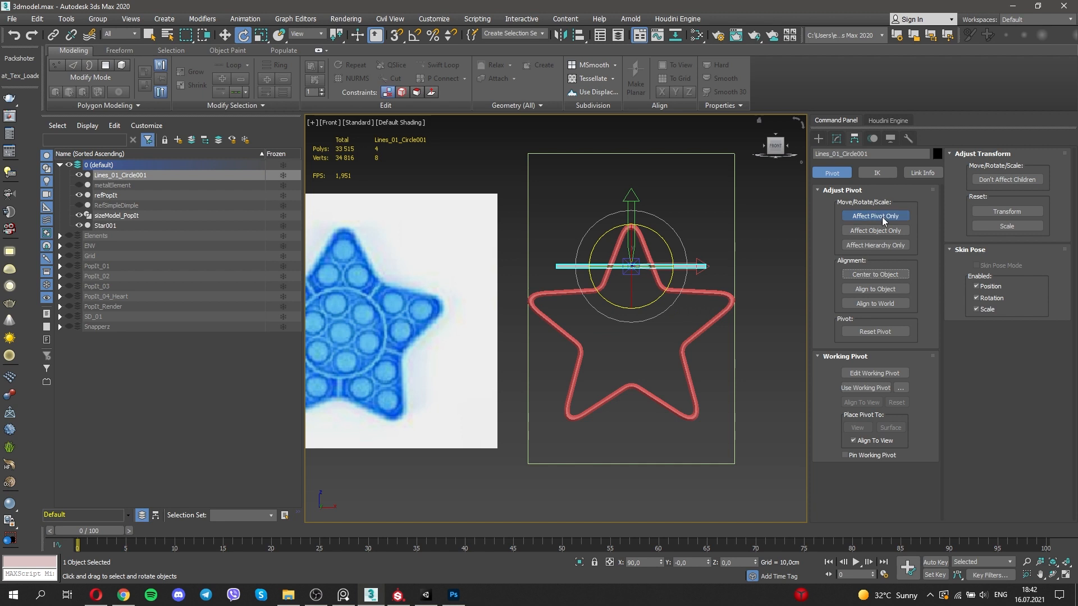
pyautogui.click(415, 36)
# - Try placing the rotated bar diagonally across the star and undo its placement
pyautogui.moveTo(668, 309); pyautogui.dragTo(731, 292, button='middle')
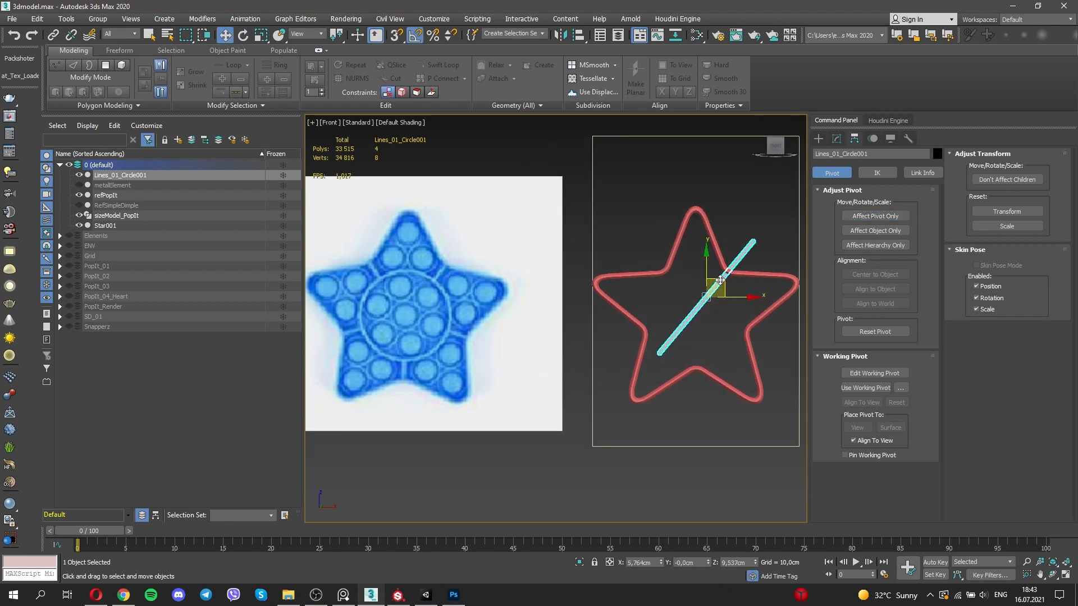
pyautogui.moveTo(659, 191); pyautogui.dragTo(709, 295)
pyautogui.moveTo(708, 295); pyautogui.dragTo(665, 320, button='middle')
pyautogui.hotkey('ctrl', 'z')
pyautogui.hotkey('ctrl', 'z')
pyautogui.hotkey('ctrl', 'z')
pyautogui.hotkey('ctrl', 'z')
# - Move the refPopIt reference image sideways behind the modelled star so both star outlines line up
pyautogui.click(837, 138)
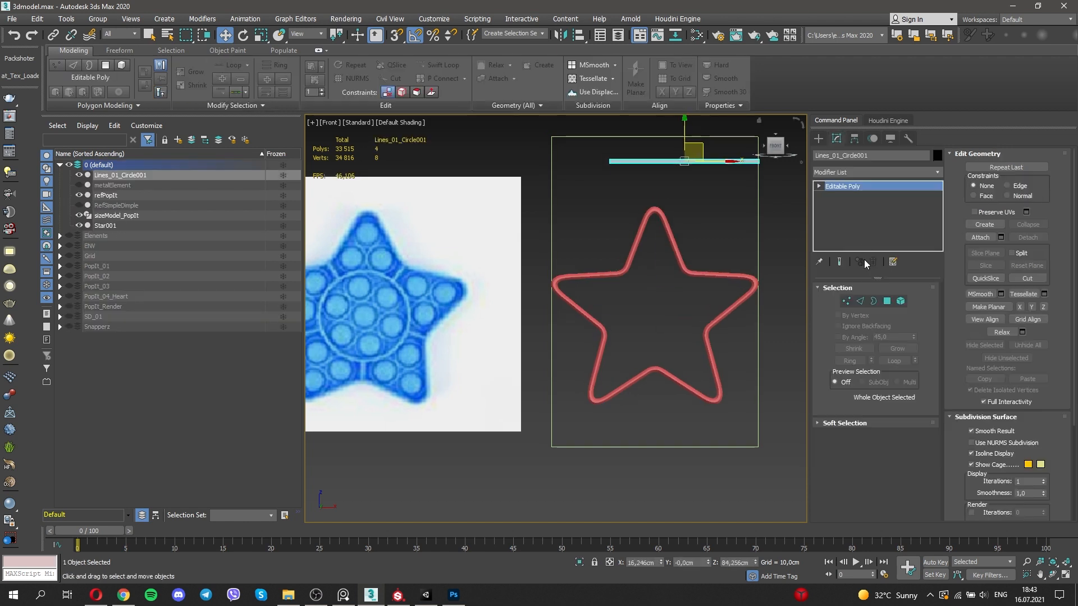
pyautogui.scroll(-4, 414, 302)
pyautogui.click(414, 302)
pyautogui.moveTo(414, 302); pyautogui.dragTo(540, 302)
pyautogui.scroll(3, 540, 302)
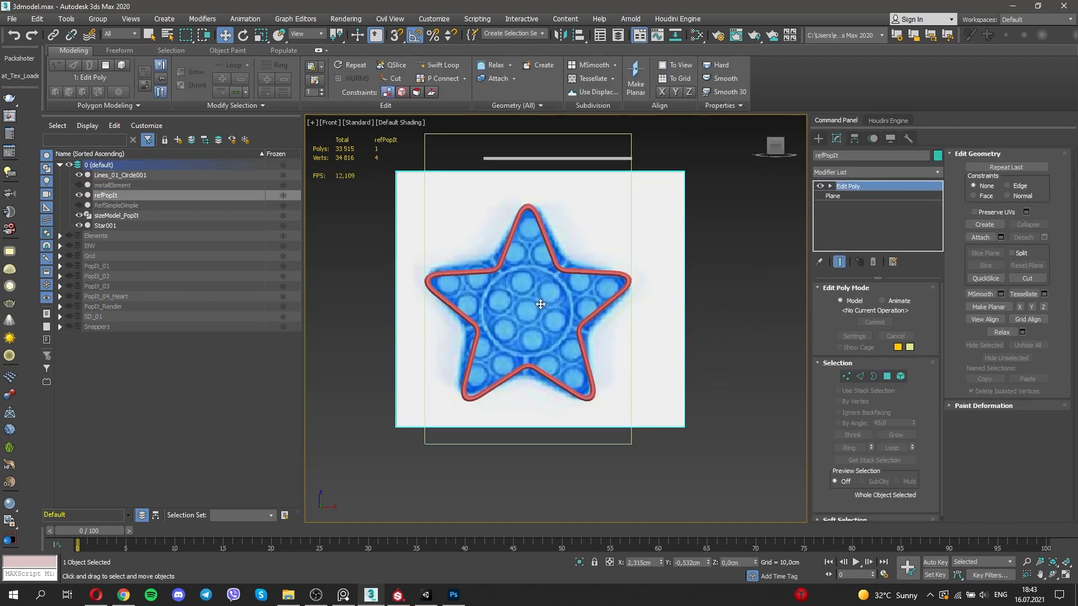
# - Move the refPopIt reference image sideways off the modelled star
pyautogui.scroll(1, 526, 350)
pyautogui.moveTo(537, 293); pyautogui.dragTo(557, 289, button='middle')
pyautogui.scroll(-3, 557, 289)
pyautogui.moveTo(557, 289); pyautogui.dragTo(329, 283)
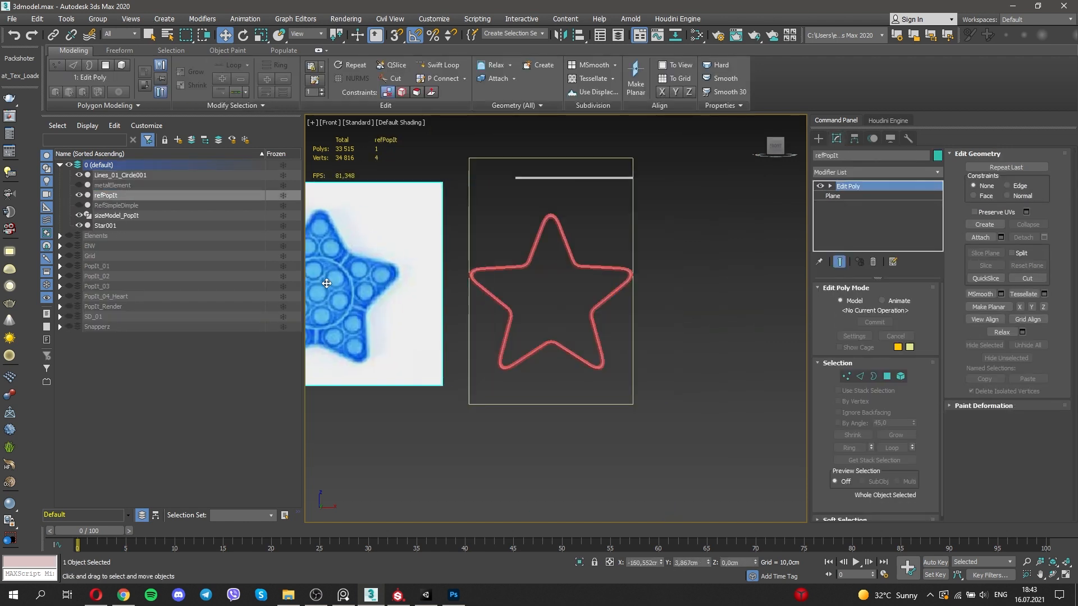
# - Copy the Grid layer's cells and spawn points into the default layer, leaving the Grid layer hidden and the default layer shown
pyautogui.click(69, 165)
pyautogui.click(60, 166)
pyautogui.doubleClick(90, 195)
pyautogui.rightClick(152, 245)
pyautogui.click(164, 277)
pyautogui.press('Return')
pyautogui.click(60, 165)
pyautogui.click(69, 195)
pyautogui.click(69, 165)
# - Delete the grid cells lying outside the star on both sides of its upper tip
pyautogui.scroll(3, 553, 261)
pyautogui.click(433, 169)
pyautogui.press('Delete')
pyautogui.scroll(3, 537, 261)
pyautogui.scroll(-3, 553, 334)
pyautogui.moveTo(553, 339); pyautogui.dragTo(644, 255, button='middle')
pyautogui.moveTo(577, 178); pyautogui.dragTo(539, 177, button='middle')
pyautogui.moveTo(479, 144); pyautogui.dragTo(573, 220)
pyautogui.press('Delete')
pyautogui.moveTo(737, 146); pyautogui.dragTo(654, 216)
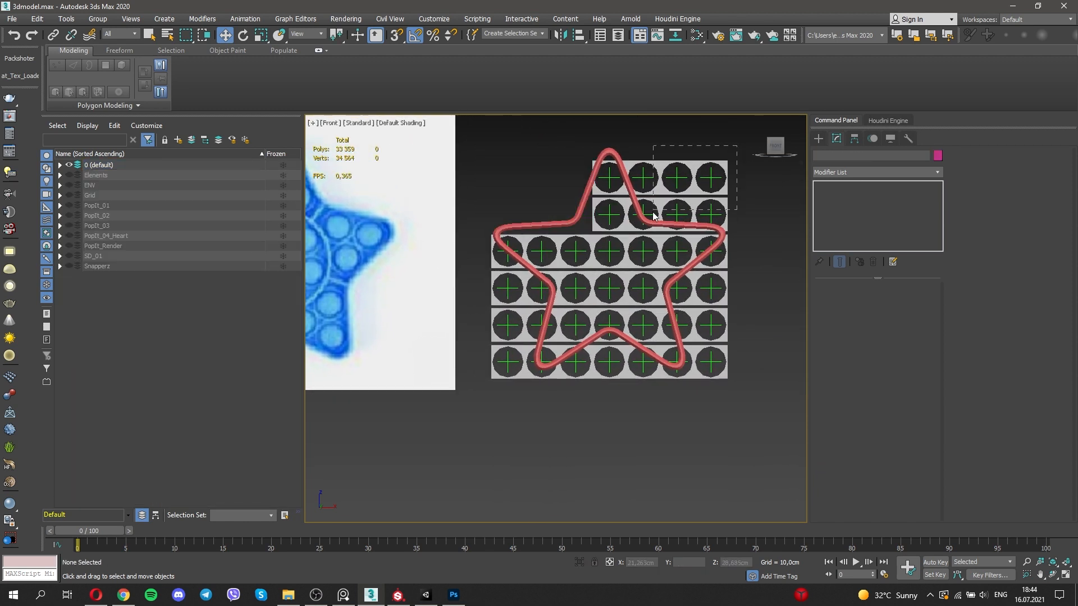
pyautogui.moveTo(673, 233); pyautogui.dragTo(652, 226, button='middle')
# - Delete the grid cells at the lower corners outside the star
pyautogui.moveTo(735, 383); pyautogui.dragTo(665, 312)
pyautogui.press('Delete')
pyautogui.moveTo(457, 303); pyautogui.dragTo(519, 369)
pyautogui.press('Delete')
# - Try deleting further cells along the bottom of the grid and undo those deletions
pyautogui.moveTo(644, 385); pyautogui.dragTo(609, 363)
pyautogui.press('Delete')
pyautogui.moveTo(530, 382); pyautogui.dragTo(564, 360)
pyautogui.press('Delete')
pyautogui.scroll(-2, 629, 356)
pyautogui.hotkey('ctrl', 'z')
pyautogui.hotkey('ctrl', 'z')
pyautogui.hotkey('ctrl', 'z')
pyautogui.hotkey('ctrl', 'z')
# - Measure the cell in the star's upper tip and centre the two-cell row beneath it
pyautogui.scroll(2, 610, 243)
pyautogui.scroll(2, 608, 244)
pyautogui.moveTo(610, 244); pyautogui.dragTo(662, 260)
pyautogui.keyDown('alt'); pyautogui.moveTo(672, 199); pyautogui.dragTo(618, 201); pyautogui.keyUp('alt')
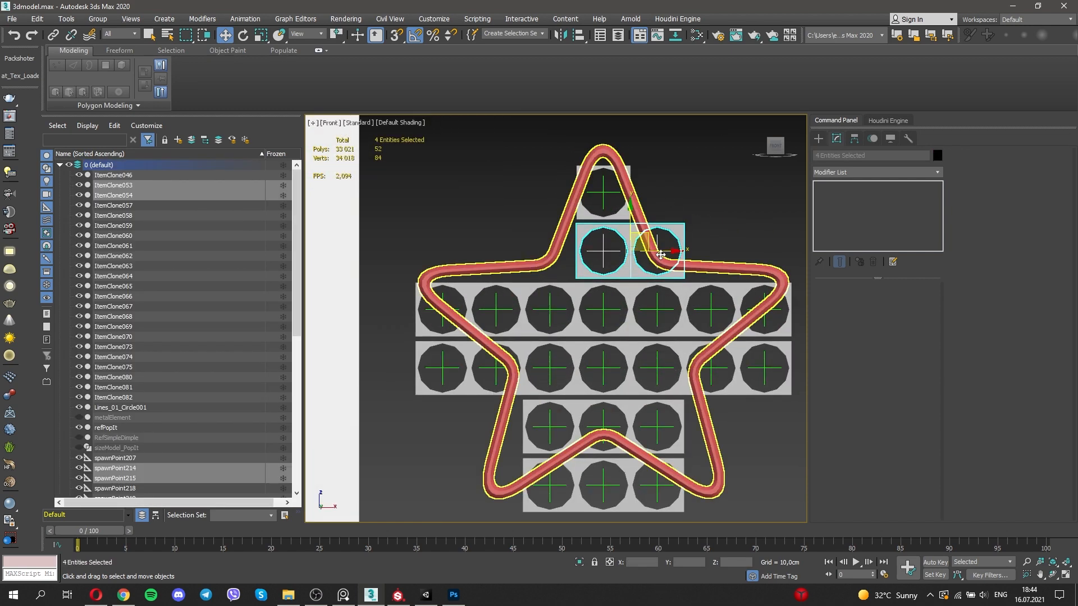
pyautogui.click(624, 212)
pyautogui.click(908, 138)
pyautogui.click(885, 251)
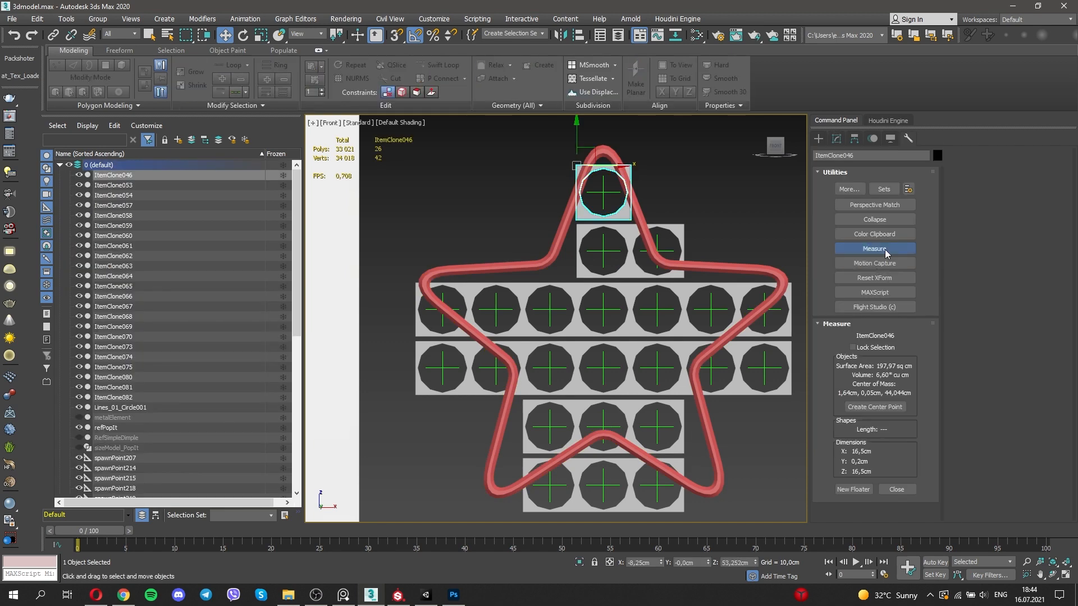
pyautogui.keyDown('alt'); pyautogui.click(551, 260); pyautogui.keyUp('alt')
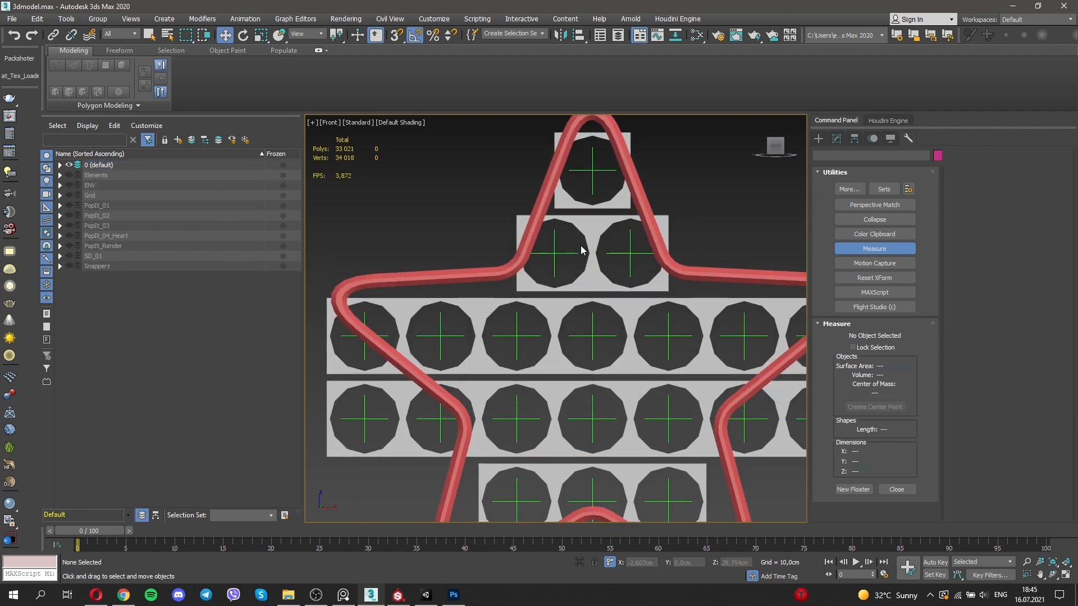
# - Delete all grid cells below the upper tip and select the three remaining cells with their spawn points
pyautogui.scroll(-6, 581, 216)
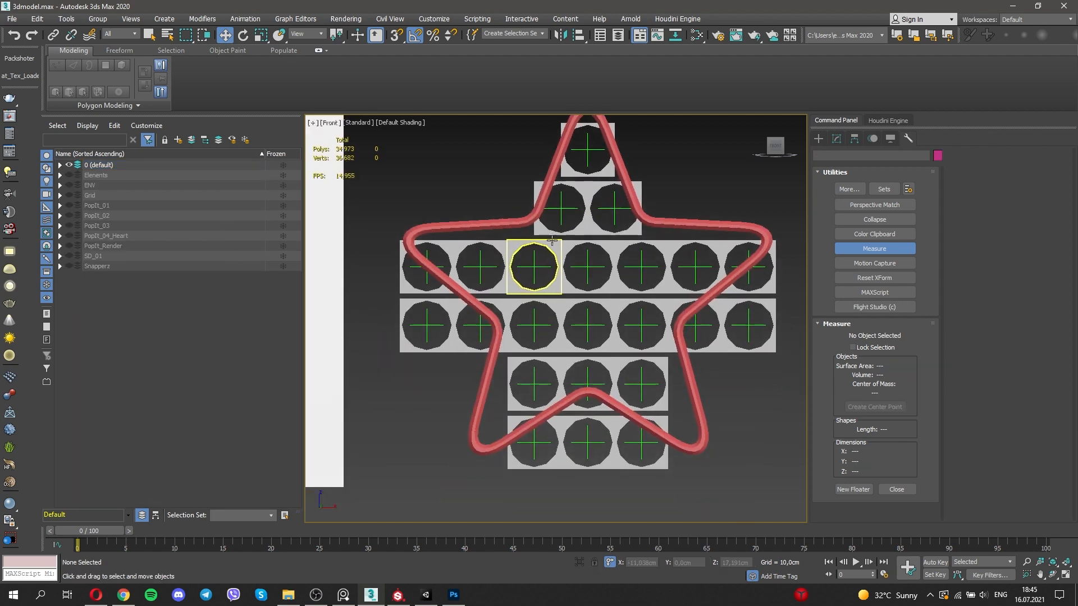
pyautogui.moveTo(628, 254); pyautogui.dragTo(604, 255, button='middle')
pyautogui.moveTo(595, 337); pyautogui.dragTo(604, 338, button='middle')
pyautogui.moveTo(637, 371)
pyautogui.mouseDown(button='middle')
pyautogui.moveTo(729, 352)
pyautogui.moveTo(616, 372)
pyautogui.mouseUp(button='middle')
pyautogui.moveTo(778, 474); pyautogui.dragTo(477, 244)
pyautogui.keyDown('alt'); pyautogui.moveTo(737, 362); pyautogui.dragTo(692, 400); pyautogui.keyUp('alt')
pyautogui.press('Delete')
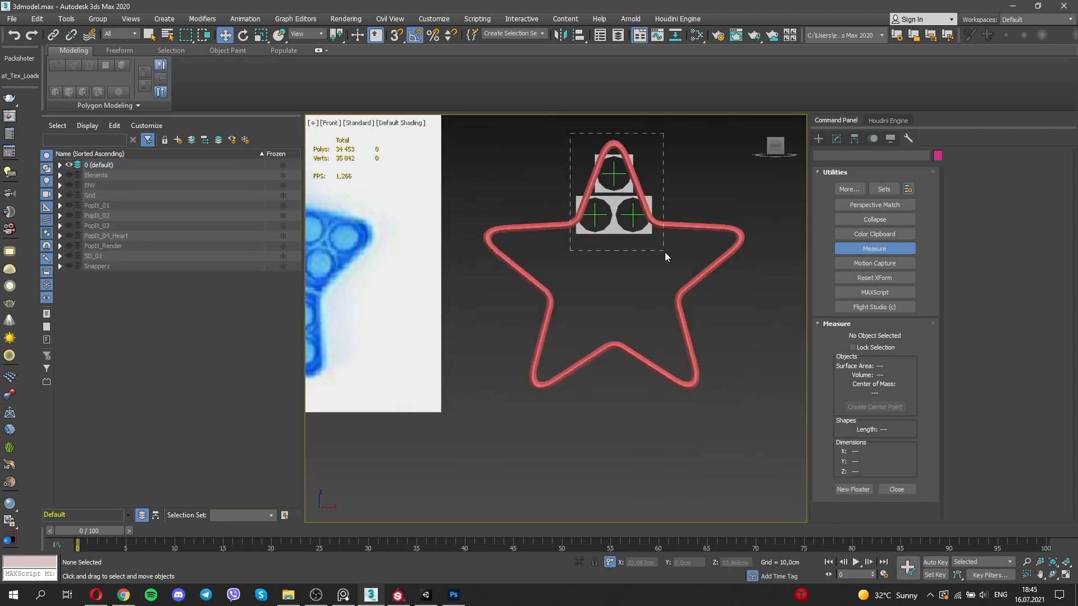
pyautogui.scroll(1, 623, 213)
pyautogui.moveTo(603, 218); pyautogui.dragTo(626, 180)
pyautogui.click(13, 595)
pyautogui.click(146, 185)
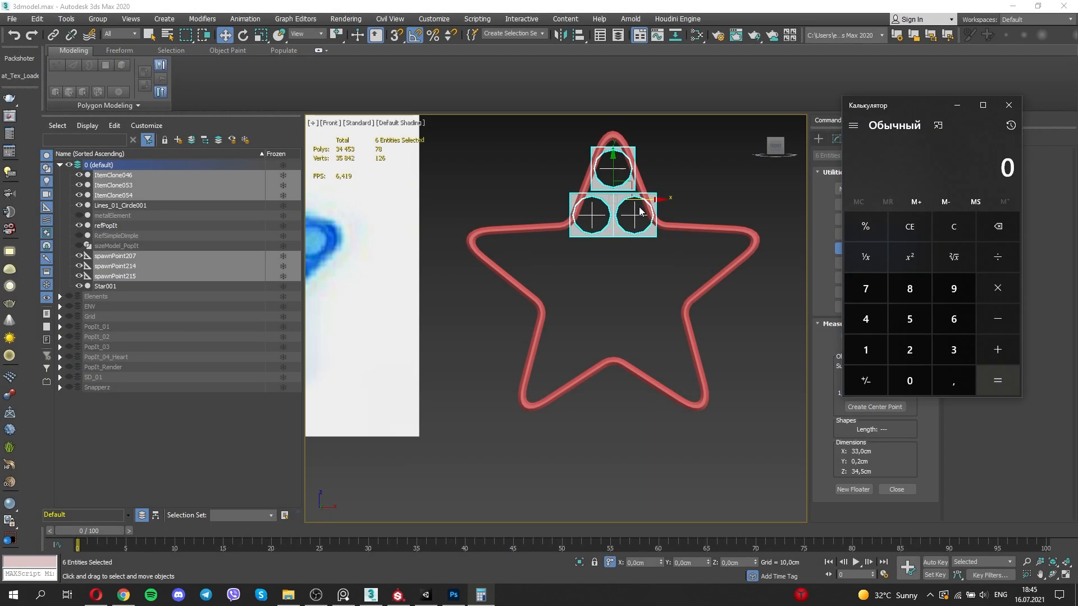
pyautogui.click(995, 375)
pyautogui.click(1008, 105)
# - Group the three tip cells together with their spawn points
pyautogui.scroll(2, 604, 166)
pyautogui.moveTo(630, 203); pyautogui.dragTo(639, 208, button='middle')
pyautogui.click(97, 19)
pyautogui.click(101, 32)
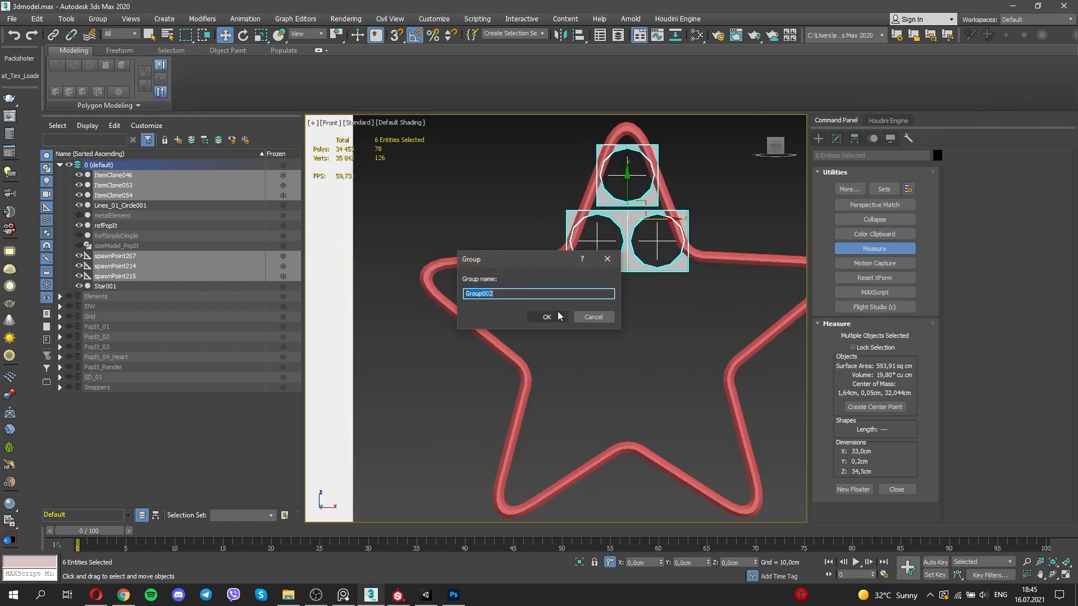
pyautogui.click(549, 318)
# - Align the cell group's pivot with the star's pivot point in X, Y and Z
pyautogui.click(854, 138)
pyautogui.click(578, 35)
pyautogui.click(618, 449)
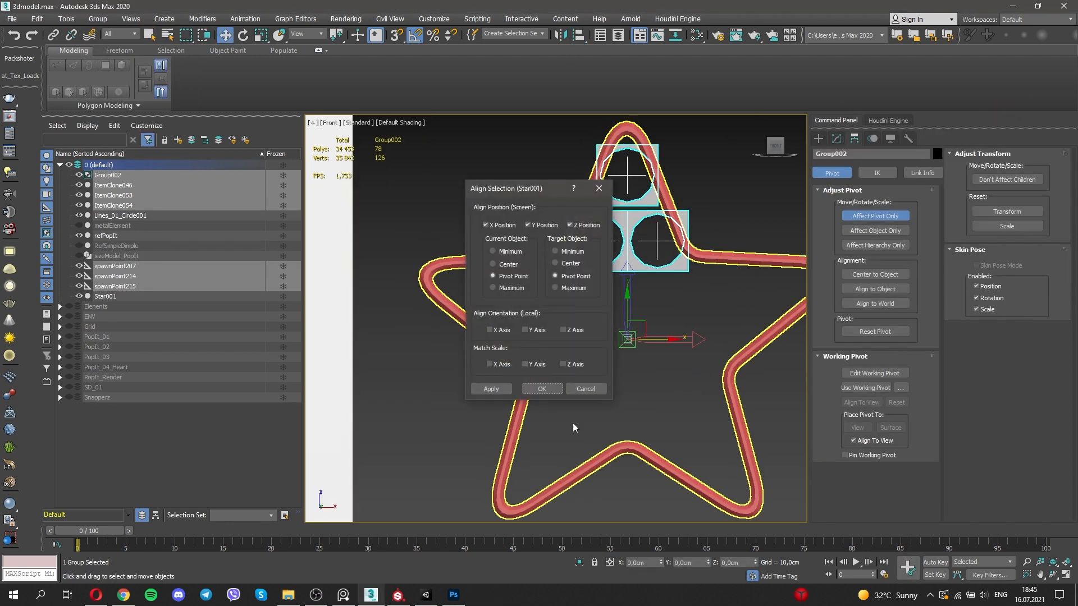
pyautogui.click(541, 387)
pyautogui.click(875, 216)
pyautogui.scroll(-2, 640, 262)
pyautogui.click(875, 216)
# - Rotate-copy the cell group around the star's centre in 72-degree steps, making four copies
pyautogui.moveTo(667, 296)
pyautogui.keyDown('shift'); pyautogui.mouseDown()
pyautogui.moveTo(639, 260)
pyautogui.moveTo(645, 343)
pyautogui.moveTo(645, 317)
pyautogui.mouseUp(); pyautogui.keyUp('shift')
pyautogui.click(584, 342)
pyautogui.rightClick(414, 36)
pyautogui.click(610, 220)
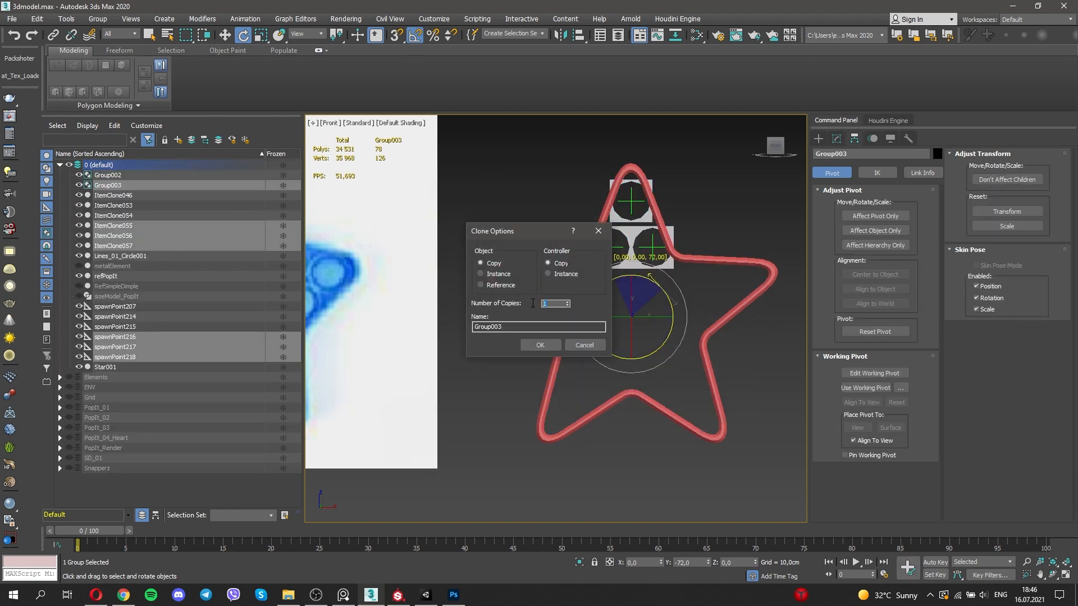
pyautogui.click(540, 345)
pyautogui.press('w')
# - Scale all vertices of the star outline to 107% in X and Y
pyautogui.click(746, 372)
pyautogui.click(755, 296)
pyautogui.press('1')
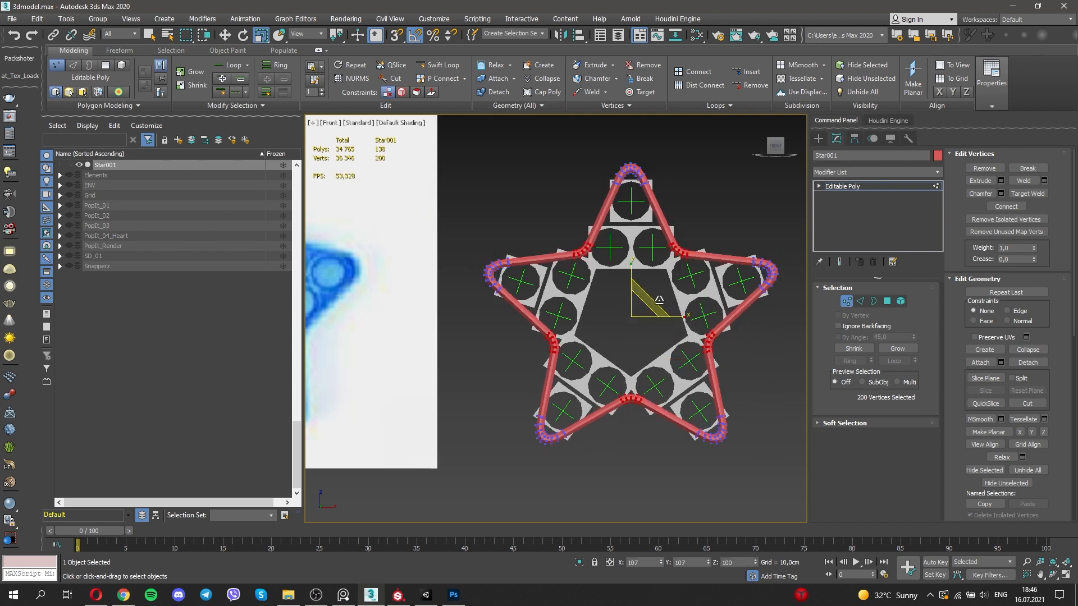
pyautogui.press('1')
pyautogui.click(629, 274)
# - Draw a circle inside the star and align it with the star's pivot point in X, Y and Z
pyautogui.scroll(-2, 643, 284)
pyautogui.moveTo(656, 296)
pyautogui.mouseDown(button='middle')
pyautogui.moveTo(642, 284)
pyautogui.moveTo(651, 282)
pyautogui.mouseUp(button='middle')
pyautogui.press('c')
pyautogui.scroll(2, 638, 294)
pyautogui.moveTo(630, 303); pyautogui.dragTo(674, 264)
pyautogui.press('r')
pyautogui.press('w')
pyautogui.click(578, 36)
pyautogui.click(599, 197)
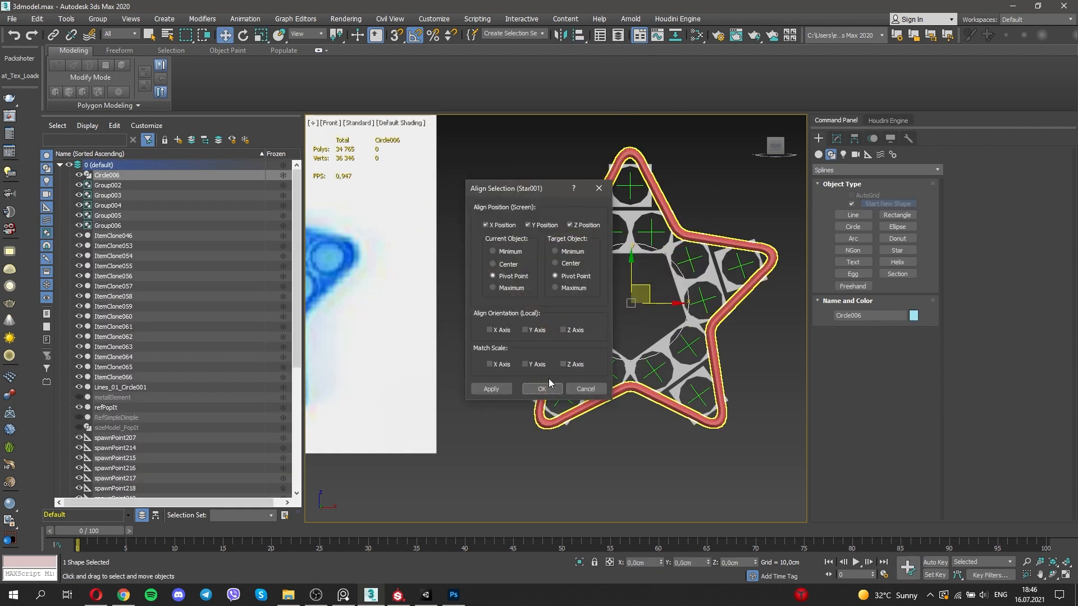
pyautogui.click(548, 386)
# - Set the circle's radius to about 21.2 cm to fit inside the ring of cells
pyautogui.click(836, 139)
pyautogui.scroll(3, 660, 279)
pyautogui.scroll(-2, 674, 277)
pyautogui.click(848, 172)
pyautogui.press('e')
pyautogui.click(675, 274)
pyautogui.scroll(4, 676, 274)
pyautogui.moveTo(906, 327); pyautogui.dragTo(910, 322)
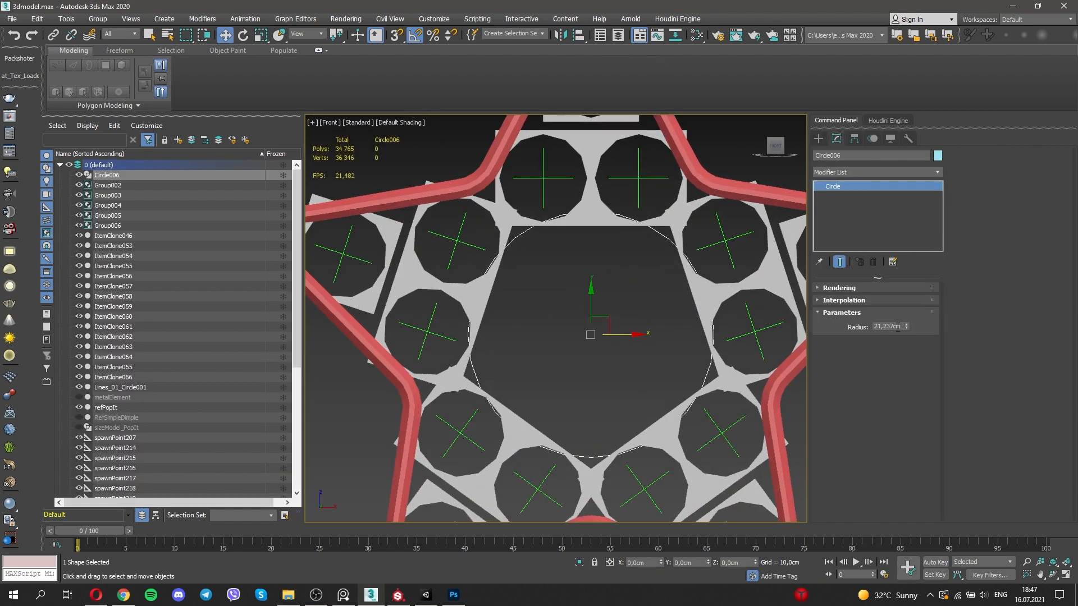
# - Convert the circle to an editable spline and outline its spline into a narrow ring
pyautogui.rightClick(858, 187)
pyautogui.click(817, 314)
pyautogui.press('3')
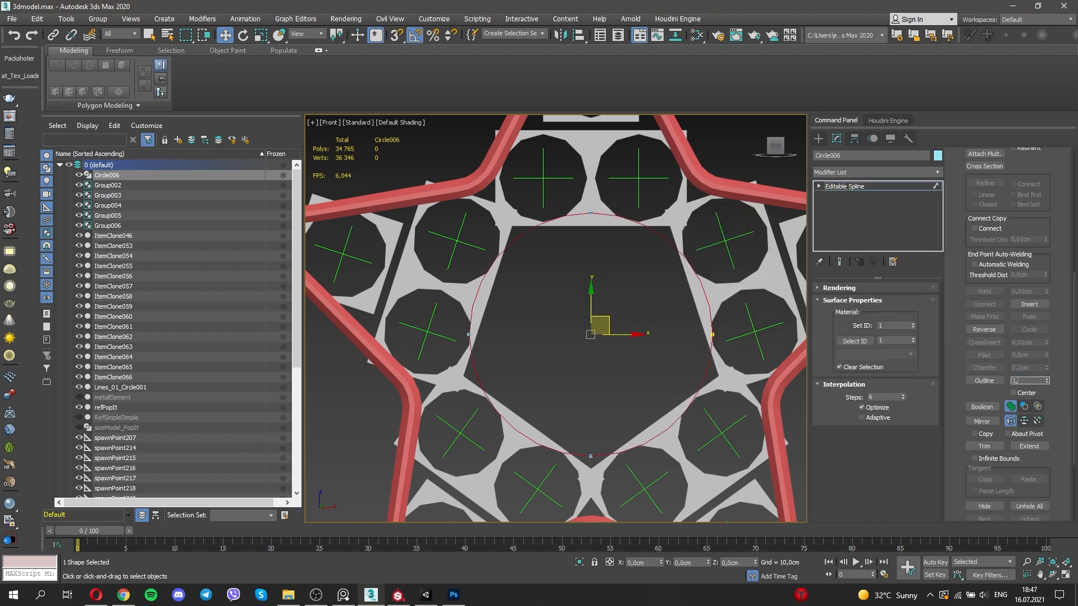
pyautogui.click(852, 188)
# - Try moving the Lines_01_Circle001 bar down towards the star
pyautogui.press('p')
pyautogui.keyDown('alt'); pyautogui.moveTo(691, 327); pyautogui.dragTo(648, 332, button='middle'); pyautogui.keyUp('alt')
pyautogui.scroll(-2, 111, 376)
pyautogui.scroll(-5, 429, 348)
pyautogui.click(533, 244)
pyautogui.hotkey('alt', 'w')
pyautogui.click(595, 252)
pyautogui.hotkey('alt', 'w')
pyautogui.moveTo(611, 239); pyautogui.dragTo(588, 427)
pyautogui.scroll(6, 606, 368)
pyautogui.hotkey('alt', 'w')
pyautogui.hotkey('alt', 'w')
# - Try lowering the bar onto the star's rim to compare their depth, and undo the move
pyautogui.keyDown('alt'); pyautogui.moveTo(643, 375); pyautogui.dragTo(484, 284, button='middle'); pyautogui.keyUp('alt')
pyautogui.hotkey('alt', 'w')
pyautogui.click(484, 281)
pyautogui.hotkey('alt', 'w')
pyautogui.hotkey('alt', 'w')
pyautogui.hotkey('alt', 'w')
pyautogui.moveTo(513, 191); pyautogui.dragTo(513, 320)
pyautogui.scroll(5, 628, 320)
pyautogui.scroll(4, 628, 321)
pyautogui.hotkey('ctrl', 'z')
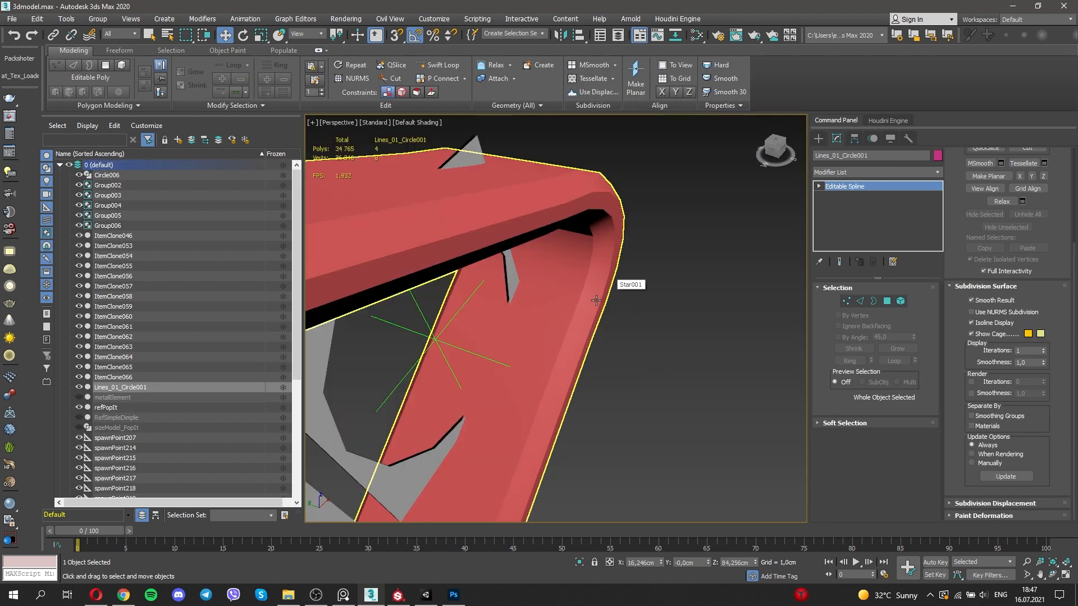
# - Add a Shell modifier to the circle ring with 6 cm inner and outer amounts
pyautogui.scroll(-8, 626, 281)
pyautogui.click(561, 337)
pyautogui.keyDown('alt'); pyautogui.moveTo(561, 337); pyautogui.dragTo(606, 359, button='middle'); pyautogui.keyUp('alt')
pyautogui.click(884, 172)
pyautogui.moveTo(938, 211); pyautogui.dragTo(919, 454)
pyautogui.click(829, 241)
pyautogui.keyDown('alt'); pyautogui.moveTo(646, 337); pyautogui.dragTo(578, 348, button='middle'); pyautogui.keyUp('alt')
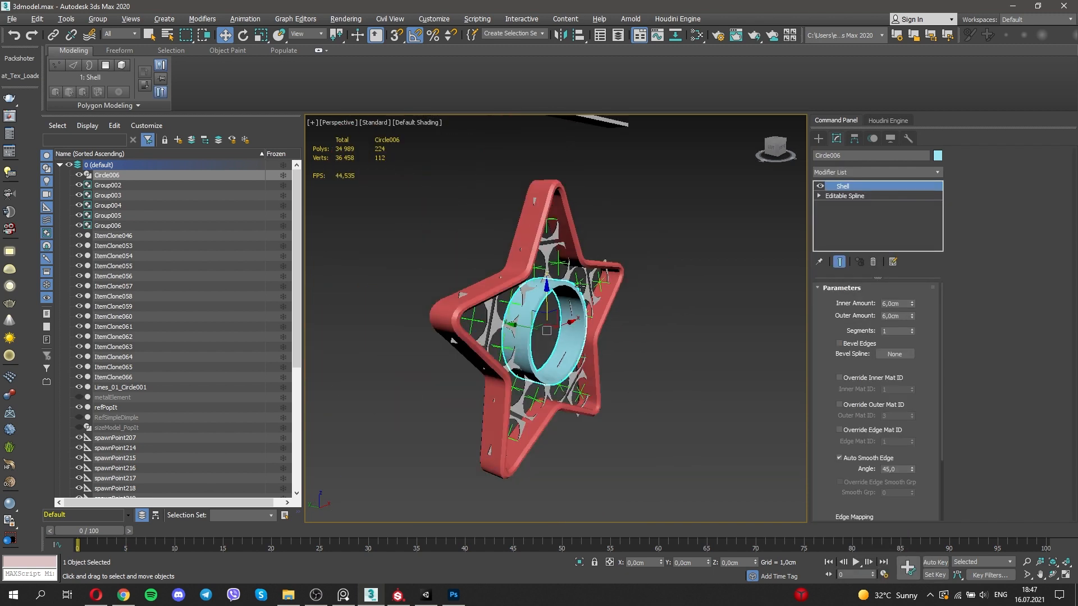
# - Move the bar down to the height of the circular ring inside the star
pyautogui.scroll(-3, 561, 314)
pyautogui.click(562, 163)
pyautogui.moveTo(569, 143); pyautogui.dragTo(570, 335)
pyautogui.hotkey('alt', 'w')
pyautogui.hotkey('alt', 'w')
pyautogui.hotkey('alt', 'w')
pyautogui.hotkey('alt', 'w')
# - Add the circular ring to the selection and isolate it for examination in the top view
pyautogui.keyDown('ctrl'); pyautogui.click(519, 365); pyautogui.keyUp('ctrl')
pyautogui.click(580, 563)
pyautogui.hotkey('alt', 'w')
pyautogui.hotkey('alt', 'w')
pyautogui.click(759, 201)
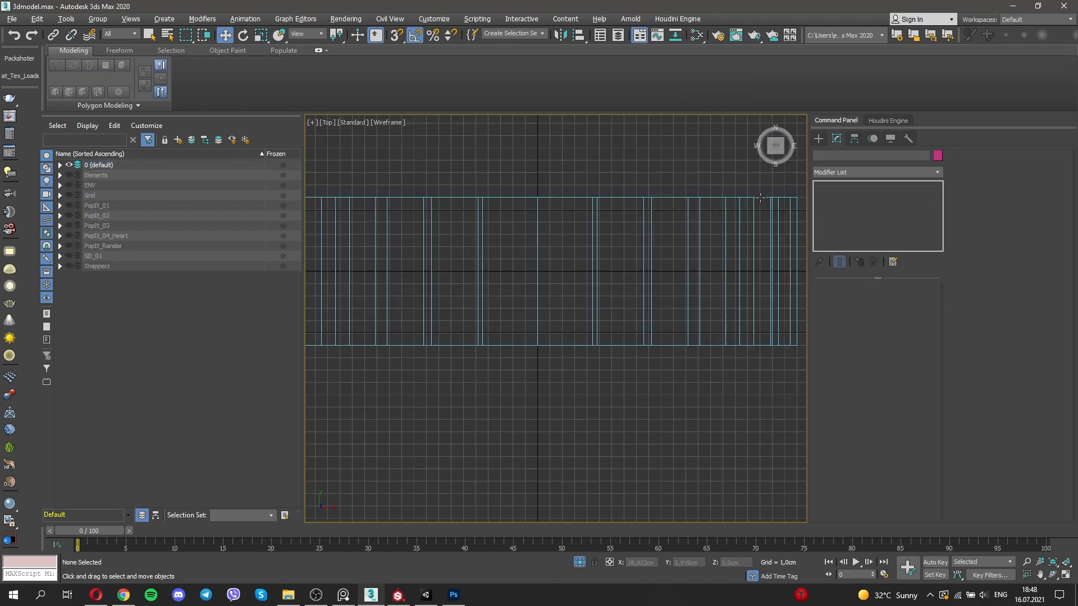
# - Hide the grid and exit isolation so the whole star with its central ring shows in the perspective view
pyautogui.click(759, 198)
pyautogui.scroll(-4, 519, 241)
pyautogui.moveTo(562, 254); pyautogui.dragTo(585, 258, button='middle')
pyautogui.press('g')
pyautogui.hotkey('alt', 'w')
pyautogui.click(634, 361)
pyautogui.hotkey('alt', 'w')
pyautogui.click(582, 309)
pyautogui.click(580, 562)
pyautogui.moveTo(582, 309); pyautogui.dragTo(569, 126)
pyautogui.click(570, 388)
# - Bridge the central ring's open border edges to close the gap between its inner and outer walls
pyautogui.keyDown('alt'); pyautogui.moveTo(573, 315); pyautogui.dragTo(646, 335, button='middle'); pyautogui.keyUp('alt')
pyautogui.scroll(4, 539, 337)
pyautogui.press('F4')
pyautogui.press('4')
pyautogui.click(612, 328)
pyautogui.press('2')
pyautogui.keyDown('alt'); pyautogui.moveTo(528, 264); pyautogui.dragTo(581, 302, button='middle'); pyautogui.keyUp('alt')
pyautogui.press('3')
pyautogui.click(494, 277)
pyautogui.keyDown('ctrl'); pyautogui.click(500, 265); pyautogui.keyUp('ctrl')
pyautogui.press('2')
pyautogui.click(980, 220)
pyautogui.hotkey('ctrl', 'z')
pyautogui.hotkey('ctrl', 'z')
pyautogui.scroll(5, 474, 282)
pyautogui.click(980, 220)
pyautogui.scroll(-5, 539, 253)
pyautogui.keyDown('alt'); pyautogui.moveTo(539, 252); pyautogui.dragTo(562, 255, button='middle'); pyautogui.keyUp('alt')
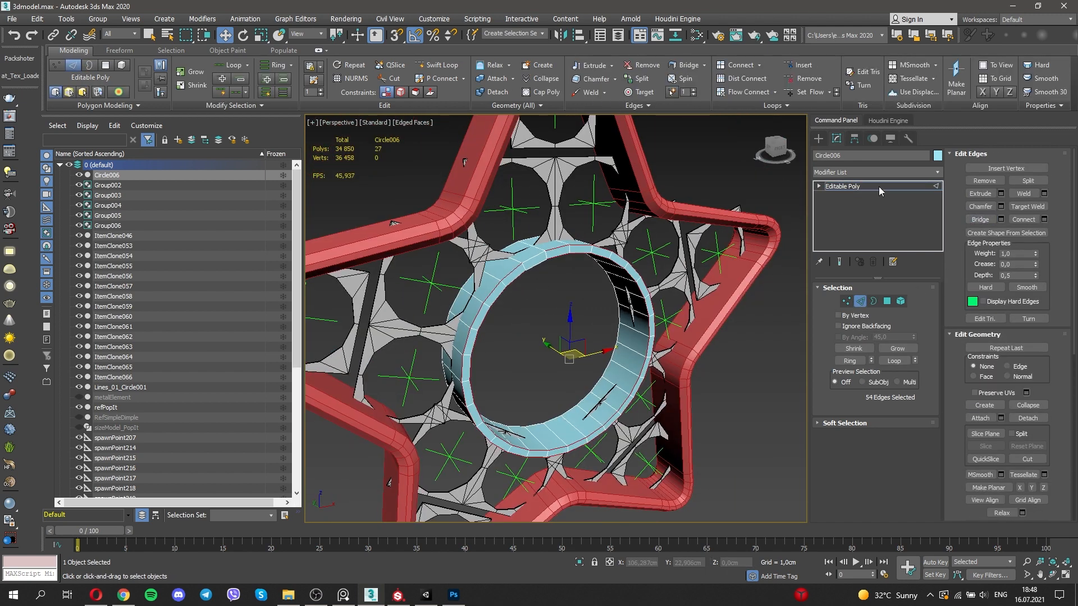
# - Add a Symmetry modifier to the central ring and convert the result to an editable poly
pyautogui.click(879, 187)
pyautogui.click(877, 173)
pyautogui.press('t')
pyautogui.moveTo(938, 533); pyautogui.dragTo(934, 282)
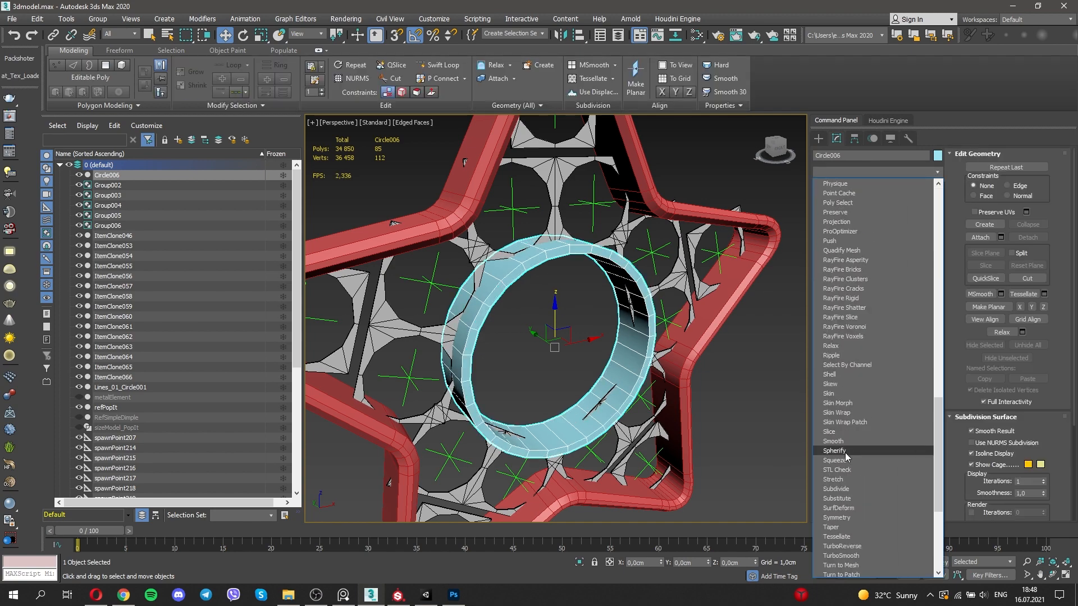
pyautogui.click(837, 518)
pyautogui.keyDown('alt'); pyautogui.moveTo(538, 337); pyautogui.dragTo(567, 339, button='middle'); pyautogui.keyUp('alt')
pyautogui.scroll(2, 567, 339)
pyautogui.click(888, 308)
pyautogui.rightClick(599, 315)
pyautogui.click(733, 443)
pyautogui.press('2')
pyautogui.press('2')
# - Draw a narrow rectangle spline about 26.3 cm long and 1.5 cm wide beside the star in the front view
pyautogui.scroll(-3, 635, 335)
pyautogui.keyDown('alt'); pyautogui.moveTo(635, 335); pyautogui.dragTo(556, 264, button='middle'); pyautogui.keyUp('alt')
pyautogui.press('f')
pyautogui.scroll(5, 651, 325)
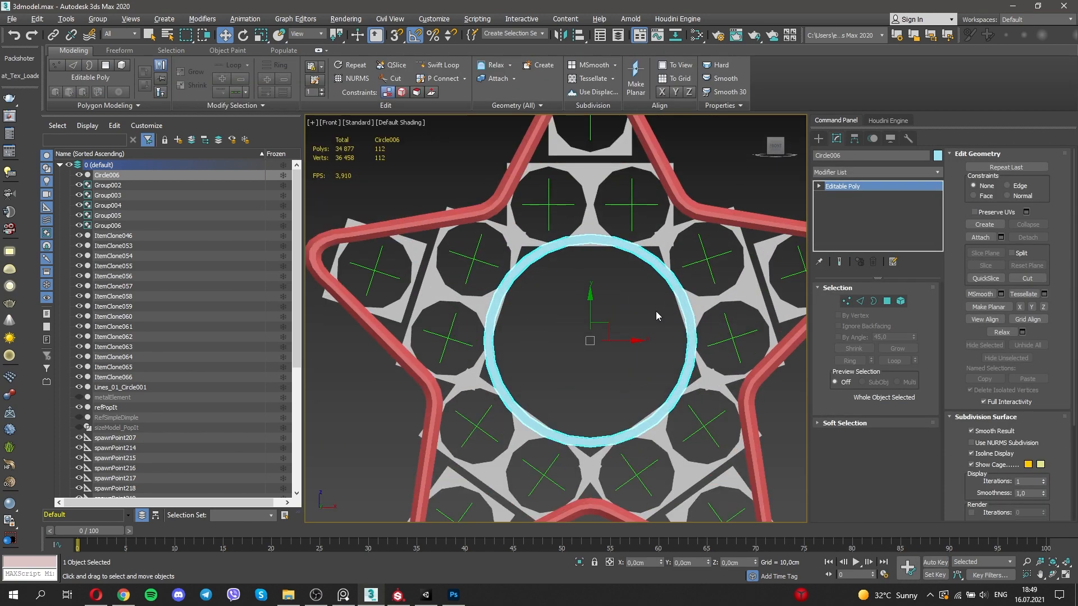
pyautogui.scroll(-2, 596, 345)
pyautogui.click(818, 139)
pyautogui.click(896, 215)
pyautogui.moveTo(710, 223); pyautogui.dragTo(672, 230, button='middle')
pyautogui.moveTo(678, 175); pyautogui.dragTo(692, 270)
pyautogui.click(837, 139)
# - Move the rectangle to the inner corner between the star's top and right points, overlapping the ring
pyautogui.moveTo(706, 205); pyautogui.dragTo(680, 167)
pyautogui.scroll(6, 645, 328)
pyautogui.press('F3')
pyautogui.press('F3')
pyautogui.scroll(-2, 614, 367)
pyautogui.click(606, 357)
pyautogui.scroll(1, 586, 275)
pyautogui.moveTo(681, 167); pyautogui.dragTo(653, 212, button='middle')
# - Try rotating the rectangle at the star's inner corner with angle snap, and undo the rotation
pyautogui.press('e')
pyautogui.moveTo(674, 196); pyautogui.dragTo(596, 264)
pyautogui.hotkey('ctrl', 'z')
pyautogui.scroll(-3, 655, 199)
pyautogui.press('w')
pyautogui.scroll(6, 595, 267)
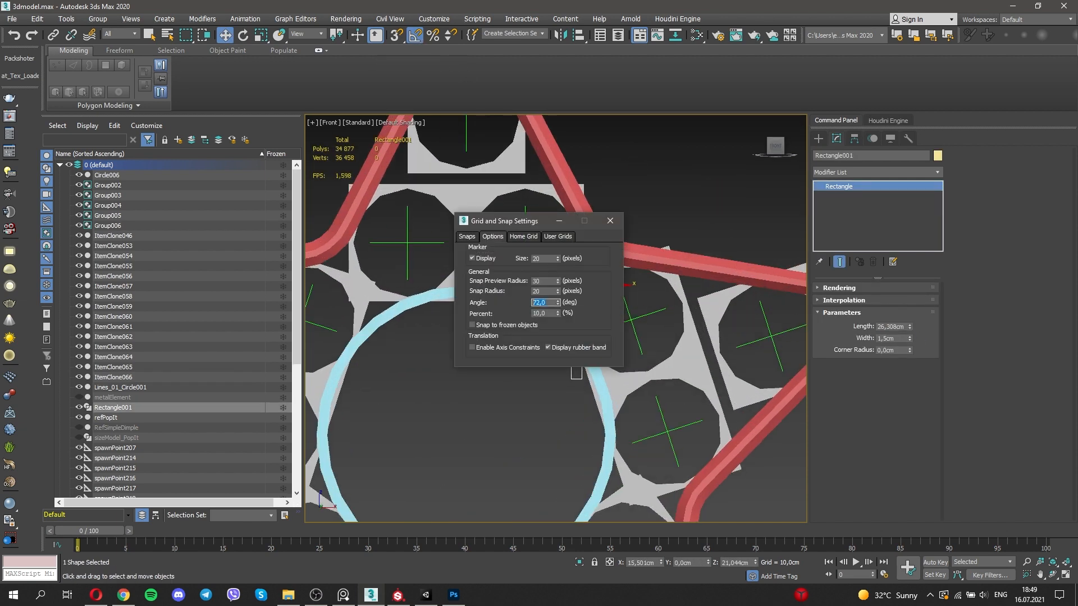
pyautogui.press('w')
pyautogui.scroll(-9, 583, 263)
pyautogui.scroll(7, 585, 252)
pyautogui.press('e')
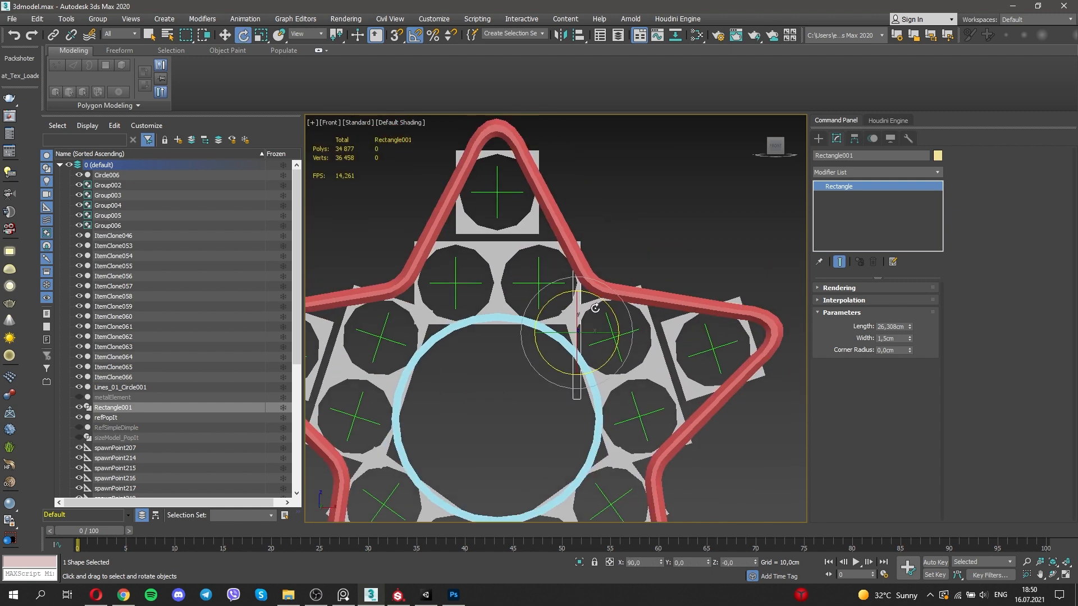
# - Move the rectangle outside the star and clone it back toward the upper-right inner corner
pyautogui.press('w')
pyautogui.scroll(-2, 594, 315)
pyautogui.moveTo(590, 310); pyautogui.dragTo(684, 196)
pyautogui.moveTo(684, 196)
pyautogui.keyDown('shift'); pyautogui.mouseDown()
pyautogui.moveTo(624, 238)
pyautogui.moveTo(658, 224)
pyautogui.mouseUp(); pyautogui.keyUp('shift')
pyautogui.press('Return')
# - Tilt the cloned rectangle so it spans from the ring to the star's inner corner, with a length of 11 cm
pyautogui.press('e')
pyautogui.scroll(5, 588, 304)
pyautogui.moveTo(910, 327)
pyautogui.mouseDown()
pyautogui.moveTo(909, 359)
pyautogui.moveTo(905, 328)
pyautogui.mouseUp()
pyautogui.scroll(-6, 664, 313)
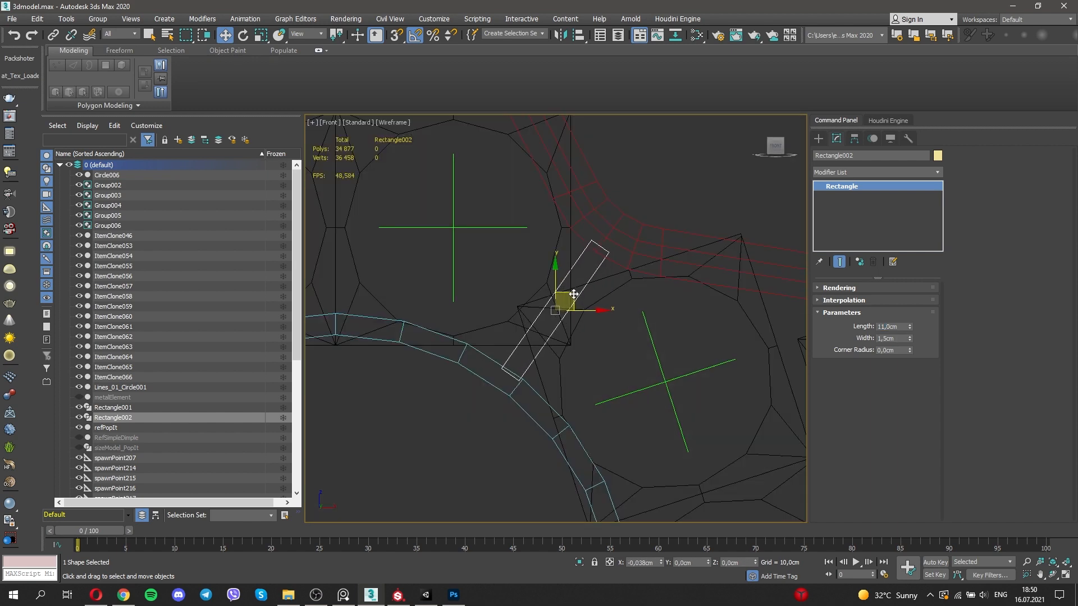
pyautogui.moveTo(620, 296); pyautogui.dragTo(593, 319, button='middle')
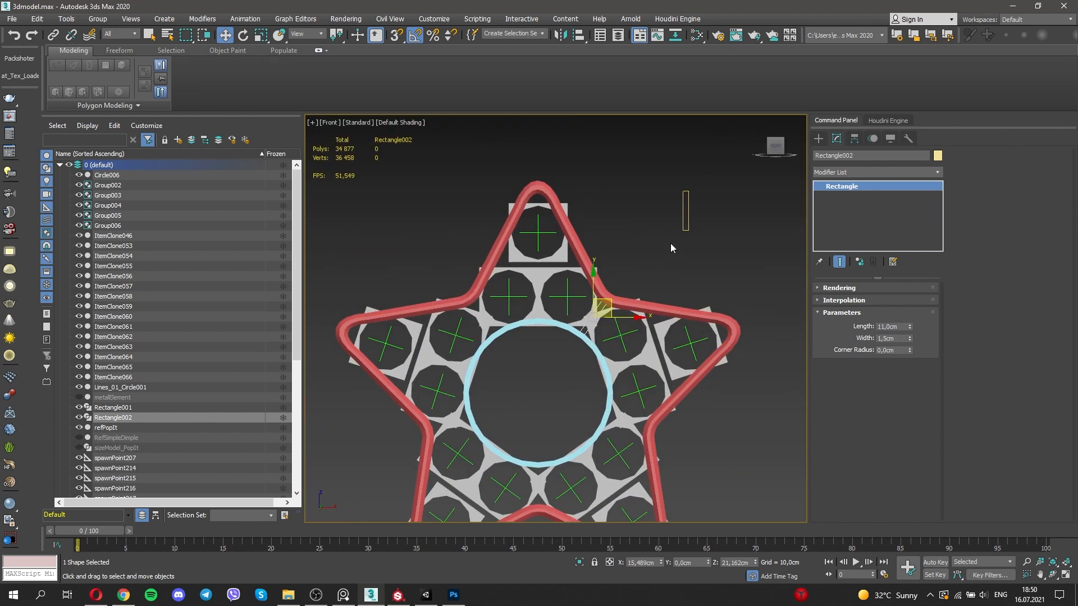
# - Move the tilted rectangle's pivot to the centre of the circular ring
pyautogui.scroll(3, 529, 393)
pyautogui.click(855, 138)
pyautogui.click(875, 216)
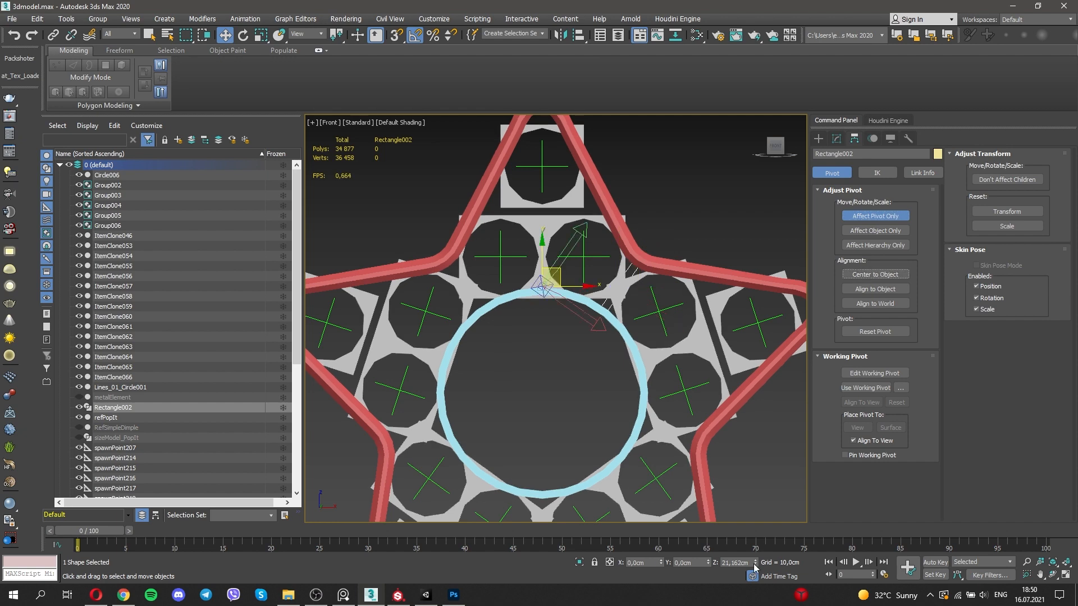
pyautogui.scroll(-3, 615, 270)
# - Set the angle snap to 72 degrees and make four rotated copies of the rectangle around the ring's centre
pyautogui.keyDown('shift'); pyautogui.moveTo(598, 332); pyautogui.dragTo(609, 356); pyautogui.keyUp('shift')
pyautogui.click(584, 345)
pyautogui.rightClick(415, 35)
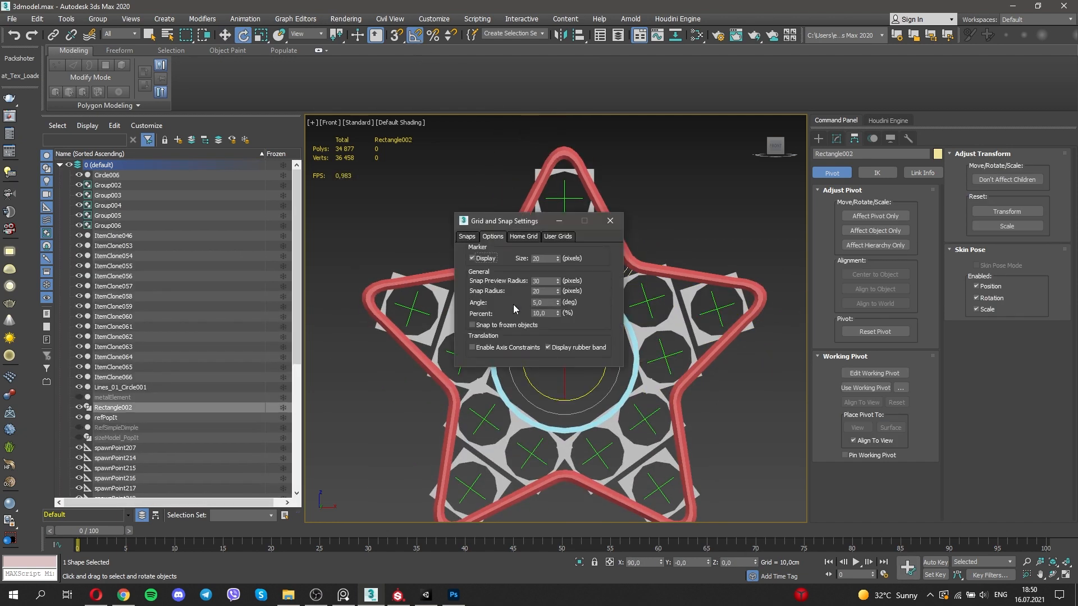
pyautogui.write('72')
pyautogui.click(612, 220)
pyautogui.moveTo(591, 314); pyautogui.dragTo(594, 303, button='middle')
pyautogui.keyDown('shift'); pyautogui.moveTo(596, 316); pyautogui.dragTo(608, 357); pyautogui.keyUp('shift')
pyautogui.click(626, 301)
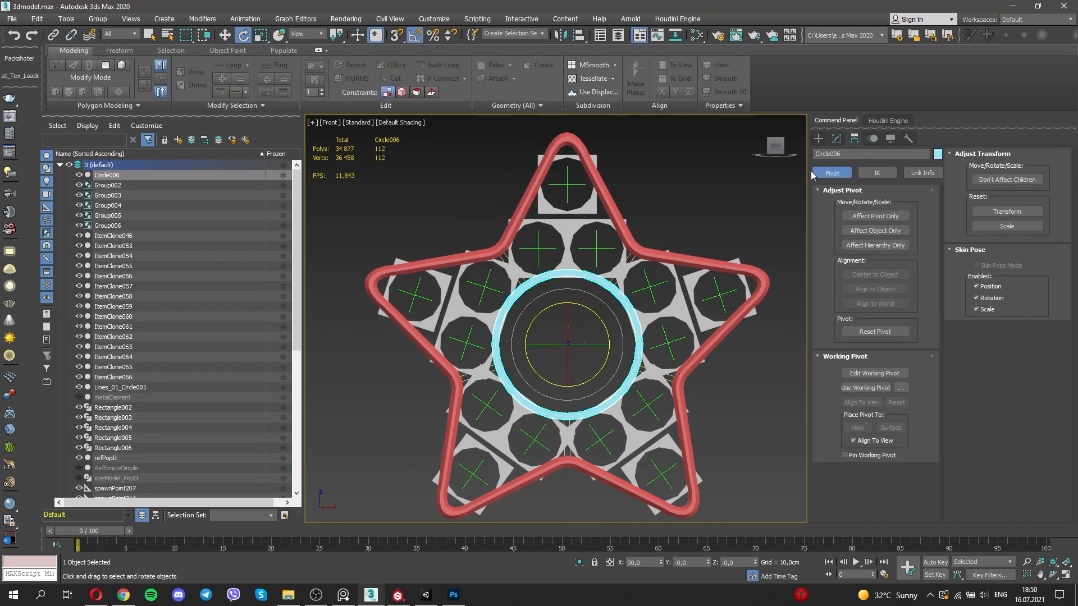
# - Convert one divider rectangle to an editable spline and attach the other four rectangles to it
pyautogui.click(836, 139)
pyautogui.scroll(2, 634, 259)
pyautogui.click(634, 260)
pyautogui.rightClick(694, 257)
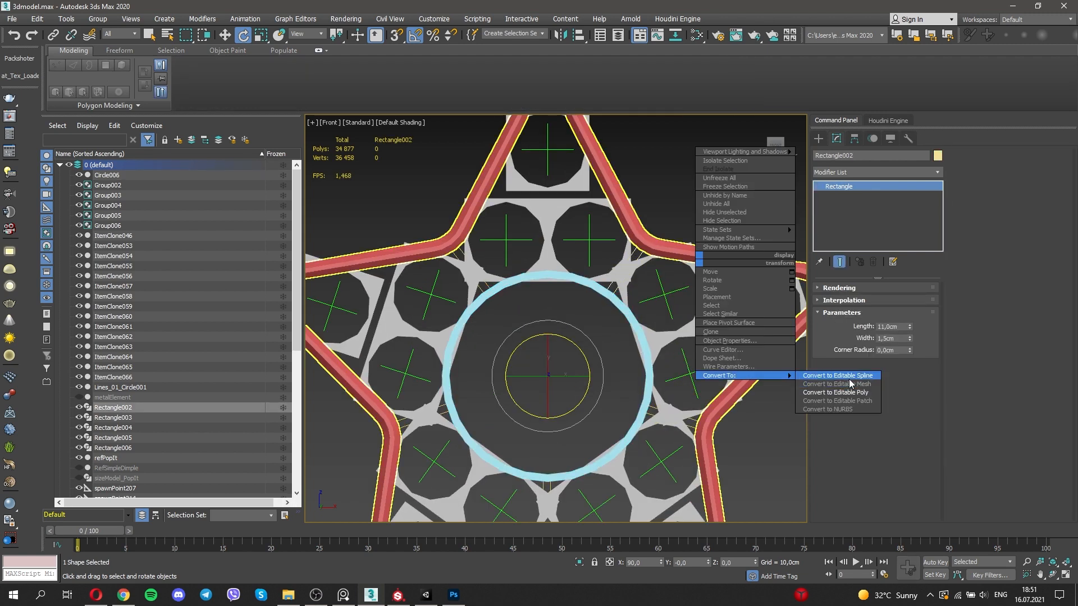
pyautogui.click(846, 377)
pyautogui.click(987, 215)
pyautogui.click(670, 417)
pyautogui.scroll(1, 570, 469)
pyautogui.moveTo(571, 469); pyautogui.dragTo(631, 411, button='middle')
# - Extrude the attached rectangles into divider bars and check them with edged faces in the perspective view
pyautogui.click(859, 174)
pyautogui.scroll(-15, 848, 337)
pyautogui.click(840, 347)
pyautogui.press('p')
pyautogui.press('F4')
pyautogui.keyDown('alt'); pyautogui.moveTo(549, 293); pyautogui.dragTo(581, 309, button='middle'); pyautogui.keyUp('alt')
pyautogui.click(674, 296)
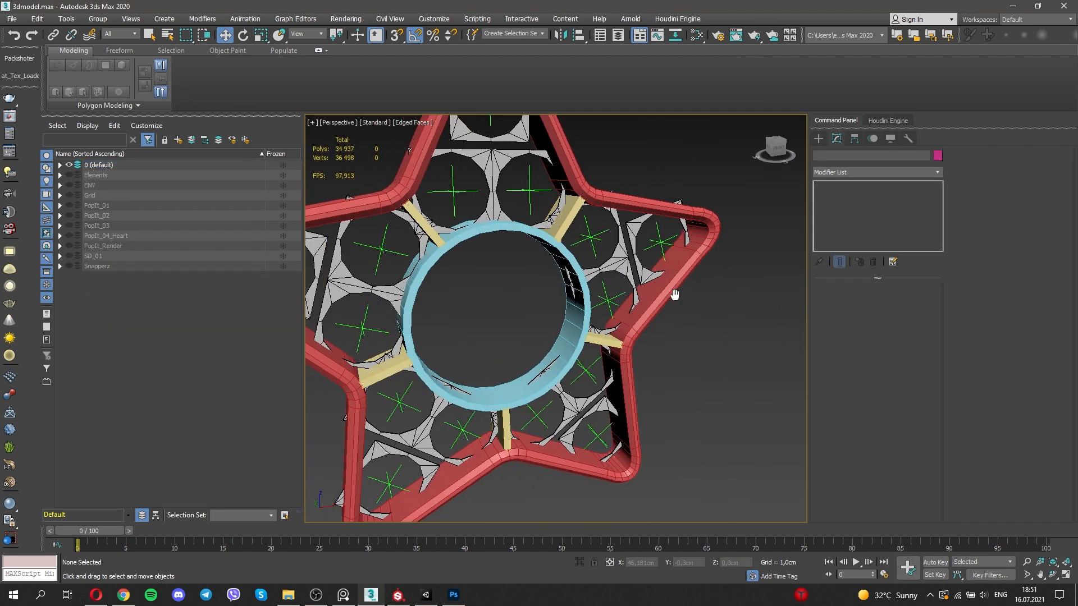
# - Convert the extruded divider bars to an editable poly and enter polygon editing
pyautogui.moveTo(674, 295); pyautogui.dragTo(699, 295, button='middle')
pyautogui.click(593, 217)
pyautogui.rightClick(594, 247)
pyautogui.click(736, 364)
pyautogui.press('4')
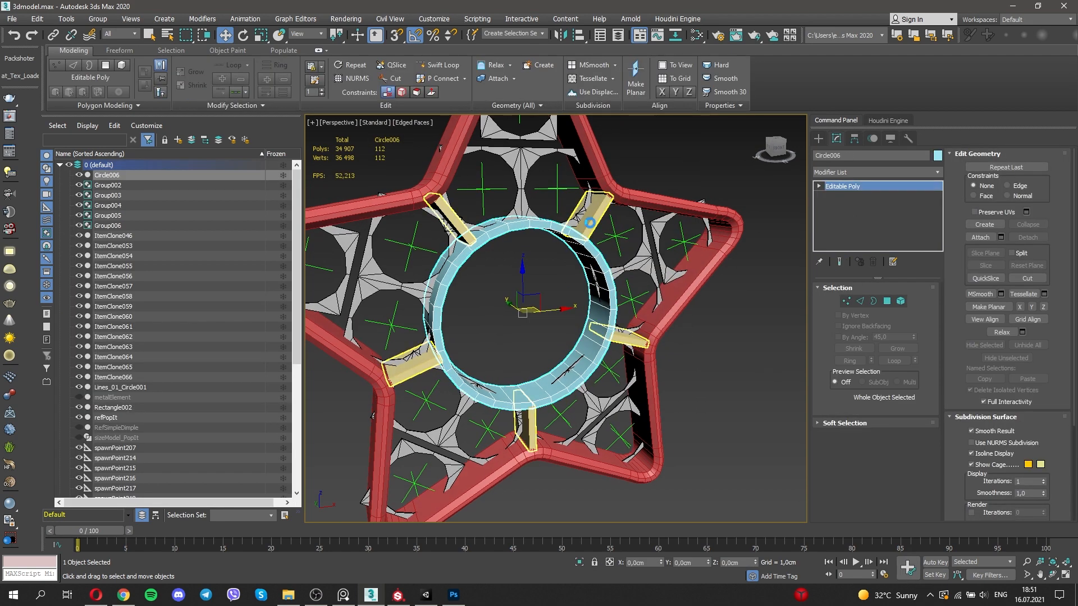
# - Isolate the divider bars, delete the two short end faces of each bar, and exit isolation
pyautogui.hotkey('alt', 'q')
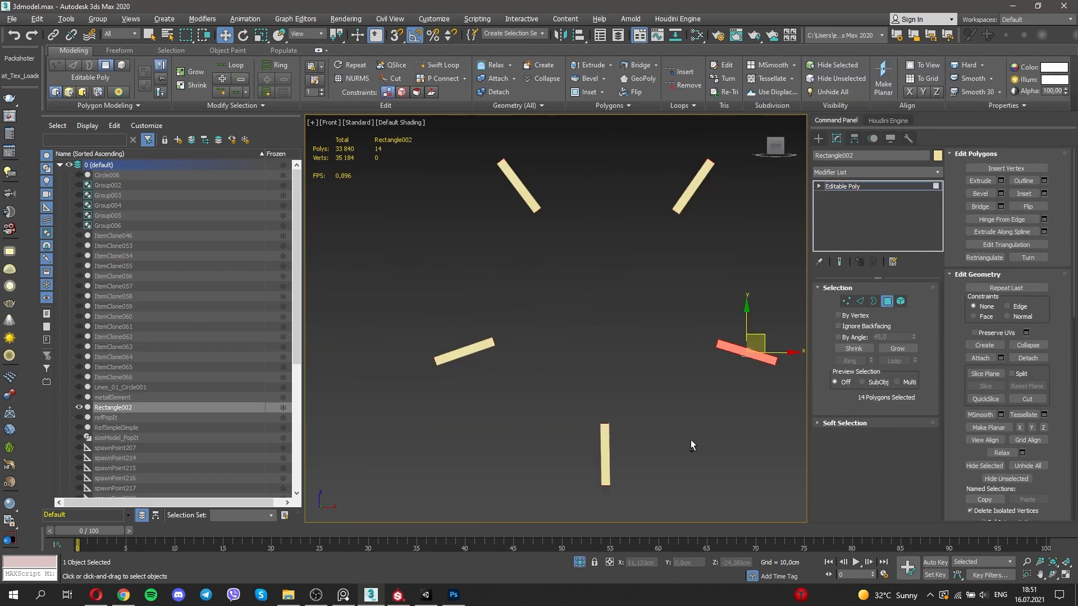
pyautogui.keyDown('alt'); pyautogui.moveTo(734, 389); pyautogui.dragTo(756, 323); pyautogui.keyUp('alt')
pyautogui.press('Delete')
pyautogui.hotkey('alt', 'w')
pyautogui.click(685, 341)
pyautogui.hotkey('alt', 'w')
pyautogui.keyDown('alt'); pyautogui.moveTo(651, 351); pyautogui.dragTo(588, 366, button='middle'); pyautogui.keyUp('alt')
pyautogui.hotkey('alt', 'q')
pyautogui.press('4')
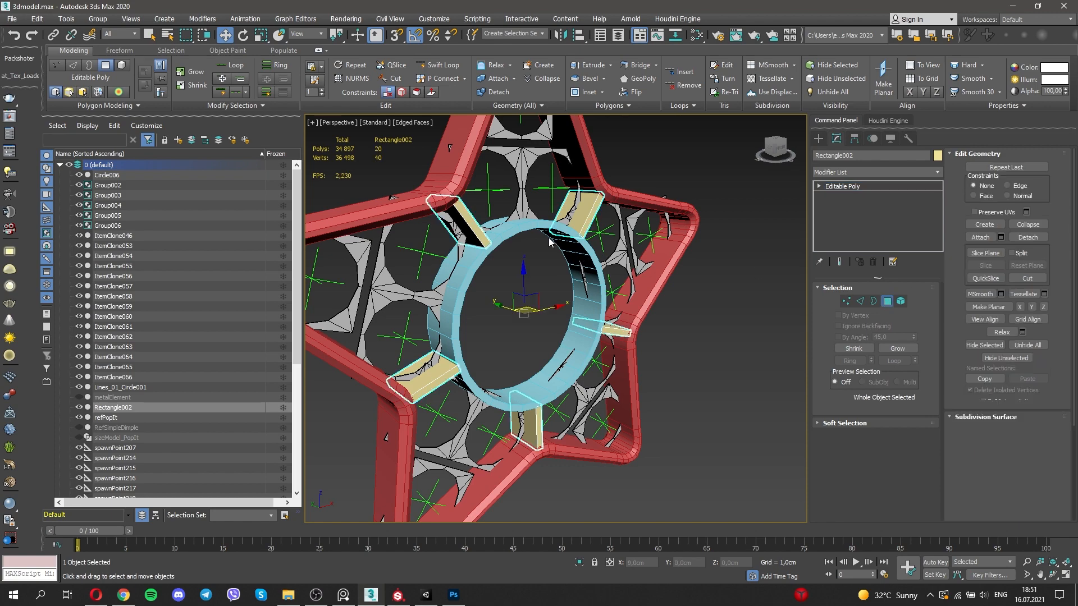
# - Select the central ring and examine the PopIt material nodes in the Slate Material Editor
pyautogui.click(549, 242)
pyautogui.keyDown('alt'); pyautogui.moveTo(549, 242); pyautogui.dragTo(676, 282, button='middle'); pyautogui.keyUp('alt')
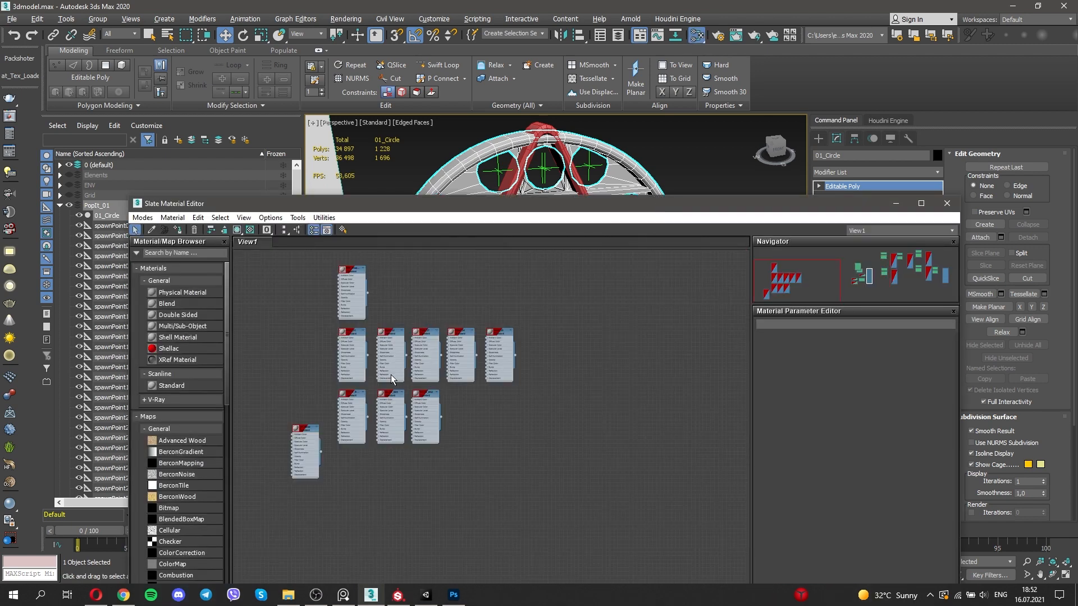
pyautogui.scroll(5, 391, 379)
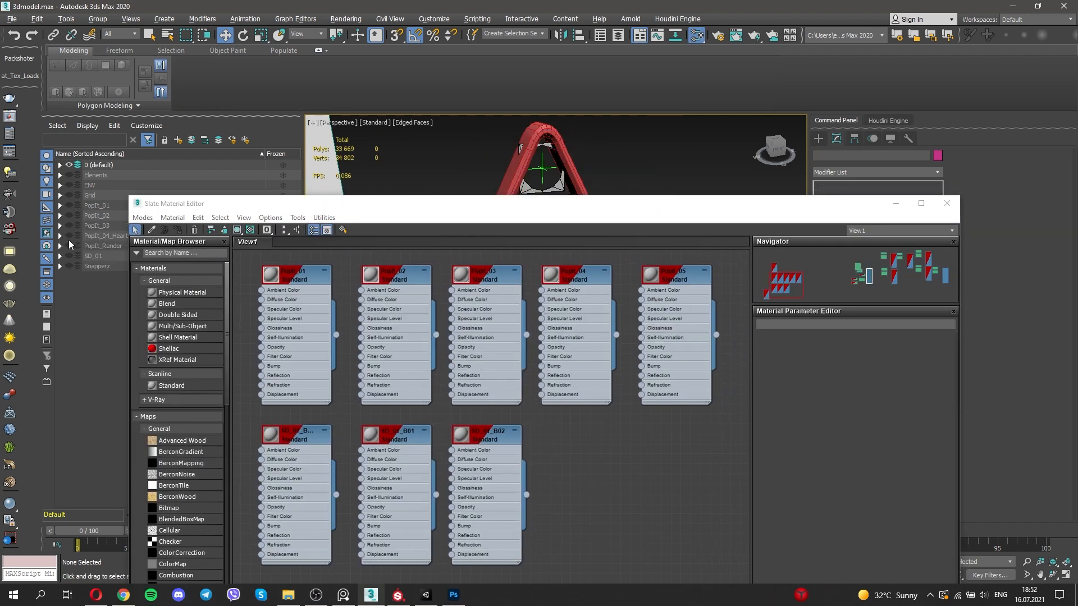
pyautogui.click(615, 291)
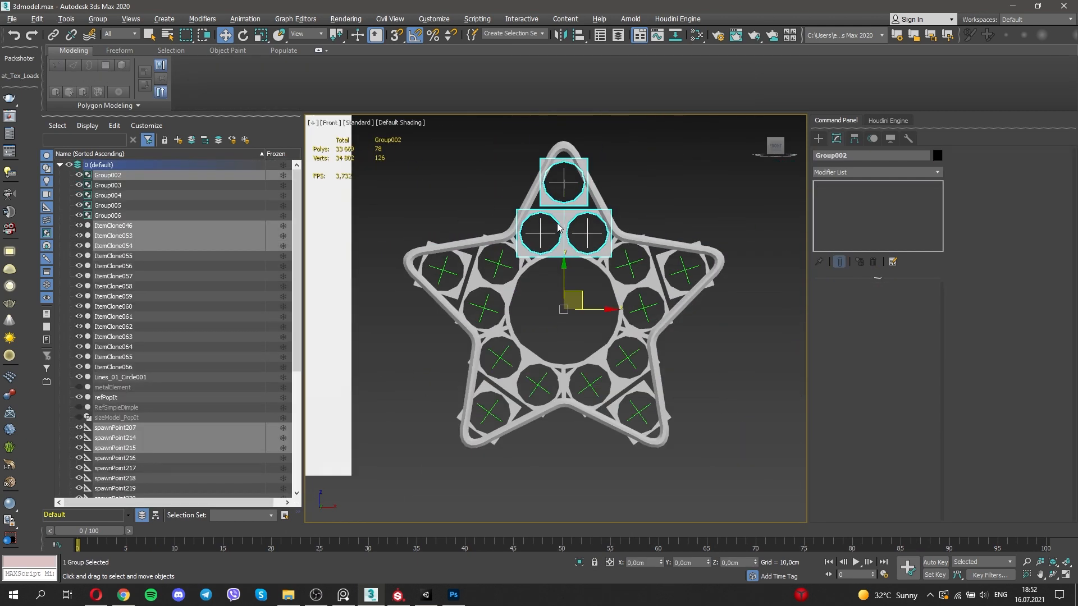
# - Ungroup the star's dimple cell groups and open the pivot settings for the top cell
pyautogui.click(98, 19)
pyautogui.click(109, 52)
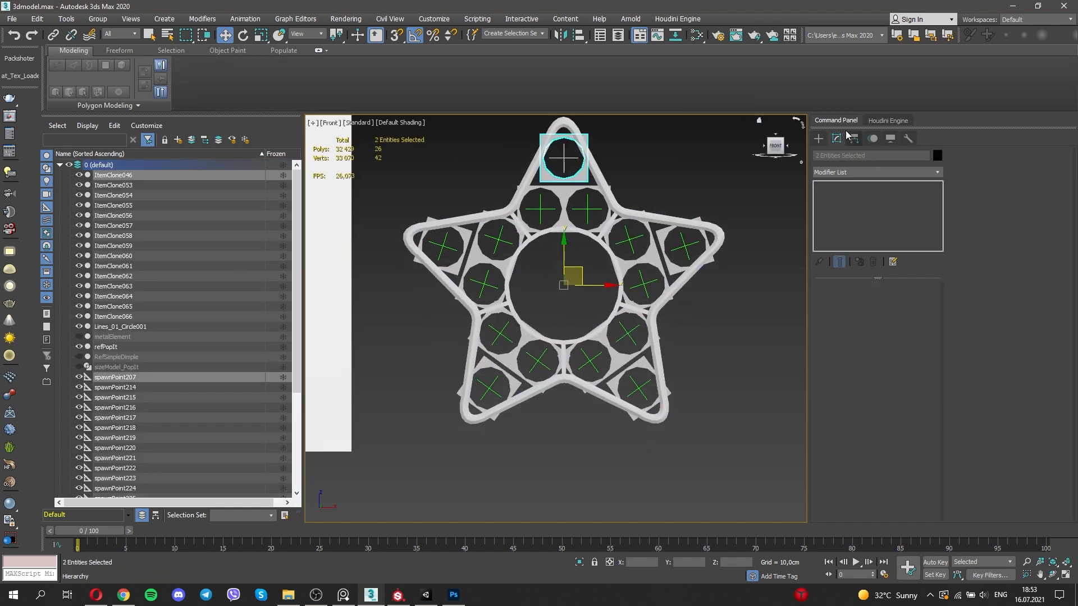
pyautogui.click(853, 138)
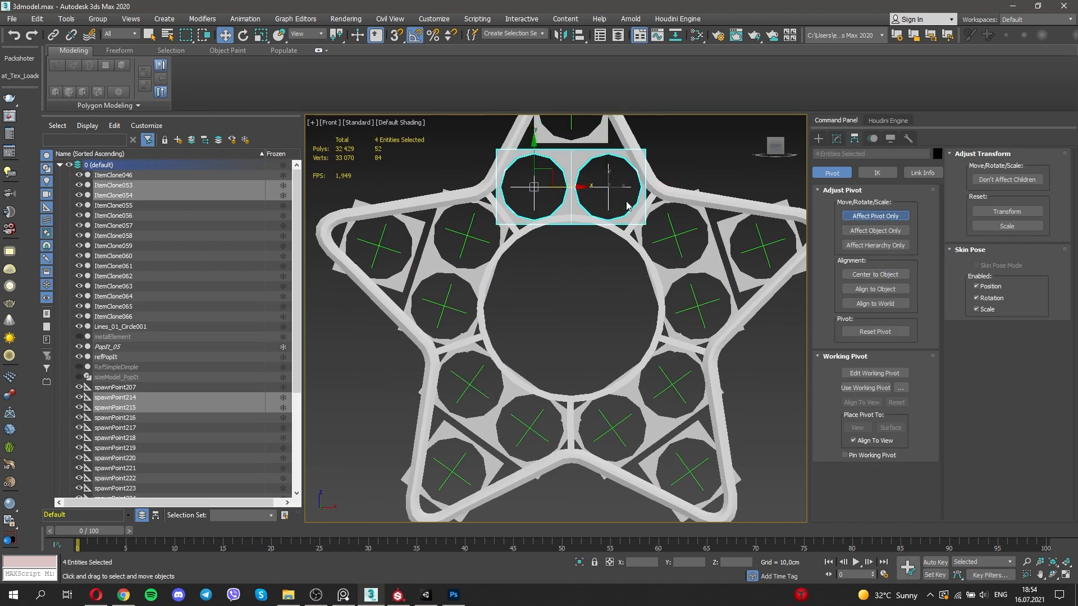
# - Copy the pair of cells below the star's top cell into the central ring, then clone the left copy sideways
pyautogui.keyDown('shift'); pyautogui.moveTo(627, 205); pyautogui.dragTo(627, 329); pyautogui.keyUp('shift')
pyautogui.click(584, 349)
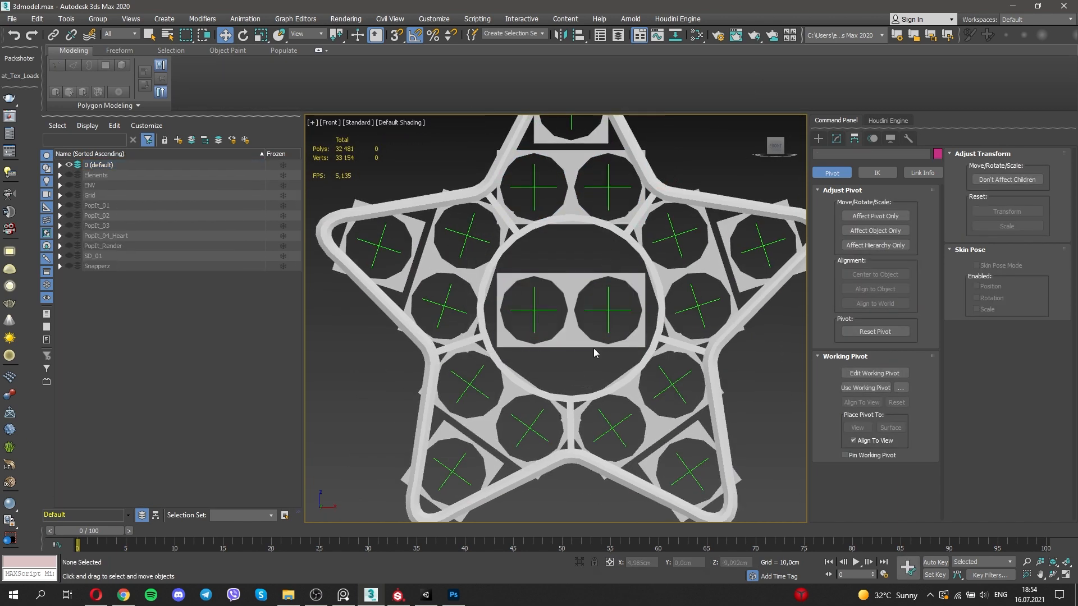
pyautogui.scroll(2, 581, 334)
pyautogui.click(550, 260)
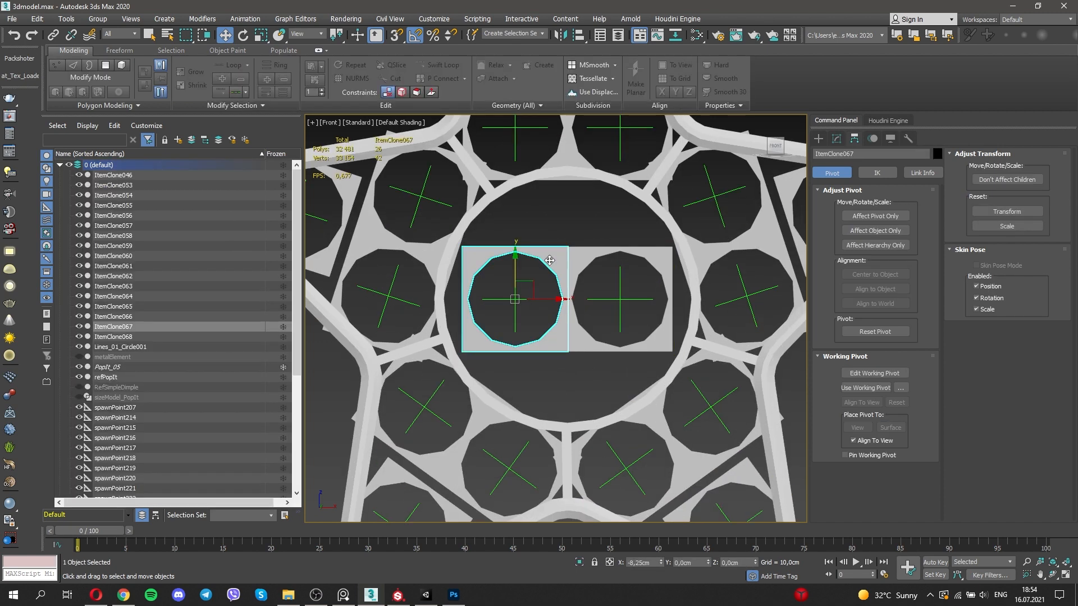
pyautogui.keyDown('shift'); pyautogui.moveTo(553, 300); pyautogui.dragTo(595, 299); pyautogui.keyUp('shift')
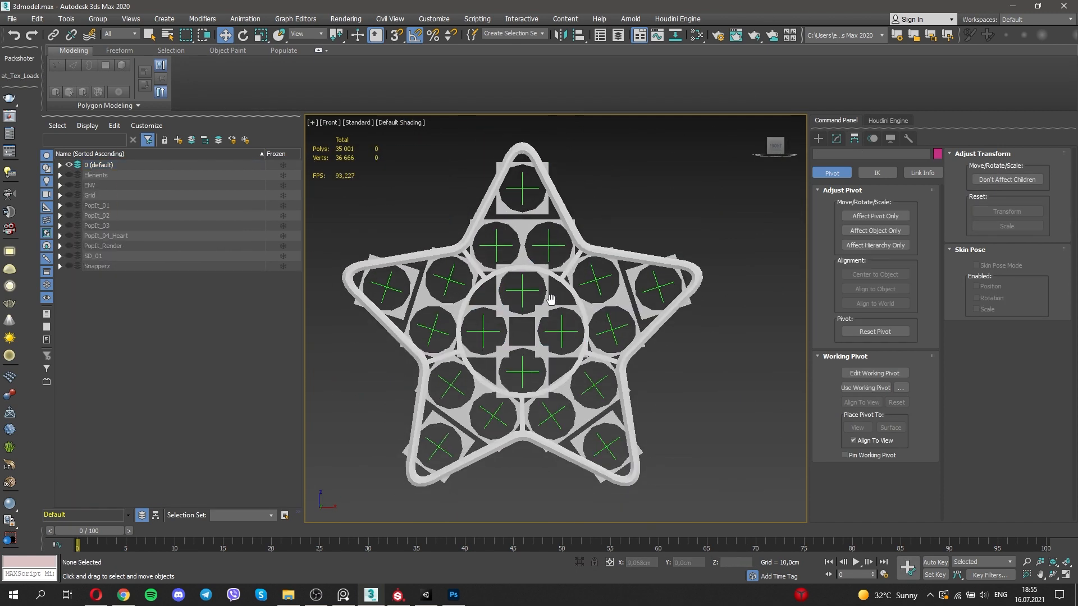
# - Attach all the other dimple cells to the right point's cell as a single object
pyautogui.click(656, 281)
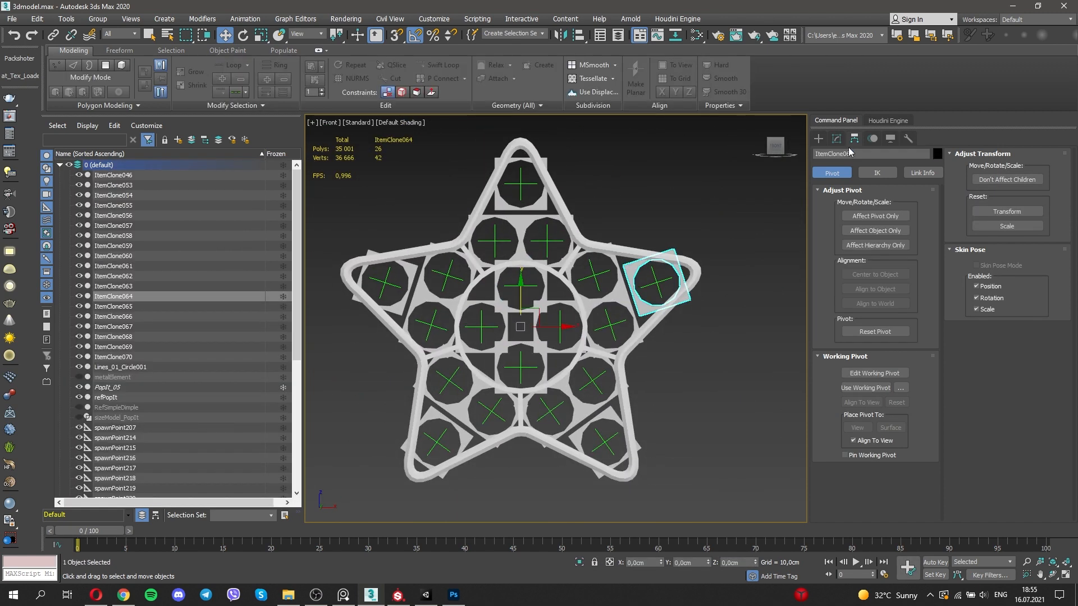
pyautogui.click(836, 138)
pyautogui.click(1001, 237)
pyautogui.moveTo(53, 79); pyautogui.dragTo(69, 266)
pyautogui.click(184, 314)
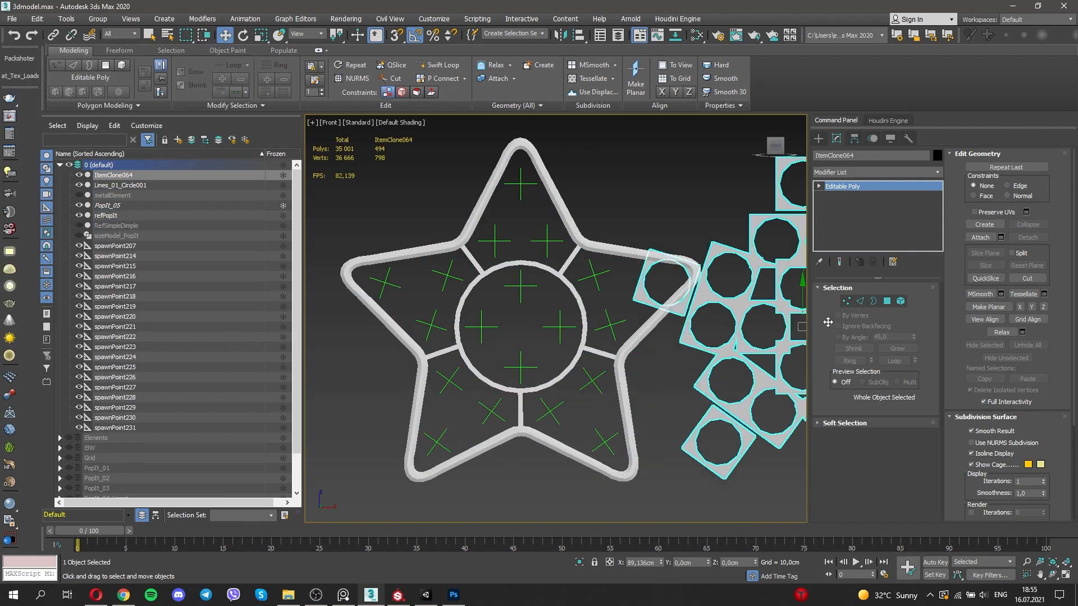
# - Reposition the top cell's outer corner vertices in wireframe to follow the star's rounded tip
pyautogui.press('1')
pyautogui.scroll(5, 523, 187)
pyautogui.press('F3')
pyautogui.click(628, 195)
pyautogui.press('F3')
pyautogui.press('F3')
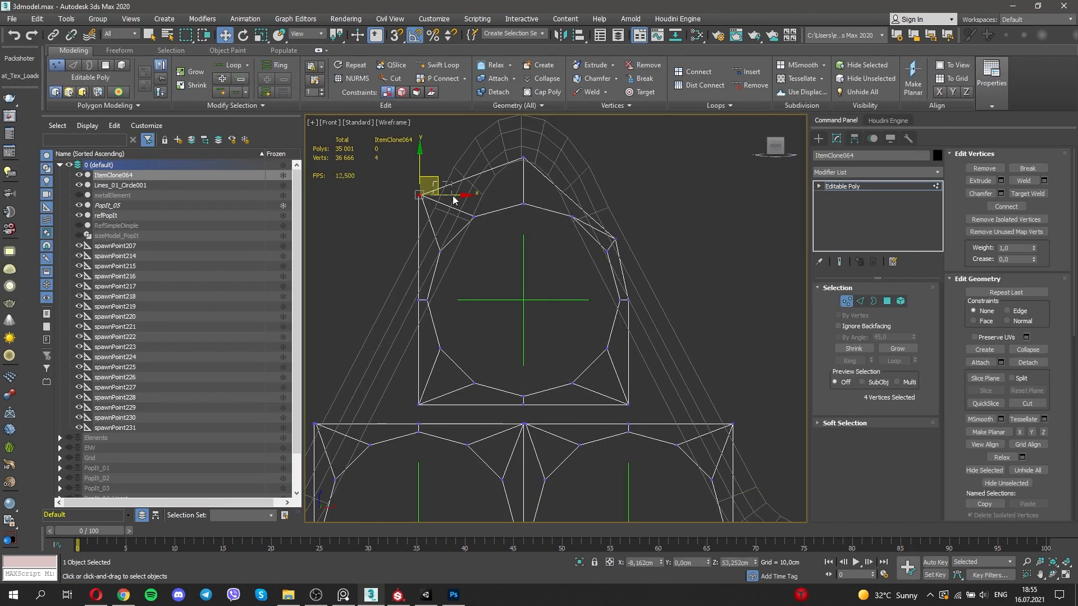
pyautogui.rightClick(447, 187)
pyautogui.click(419, 404)
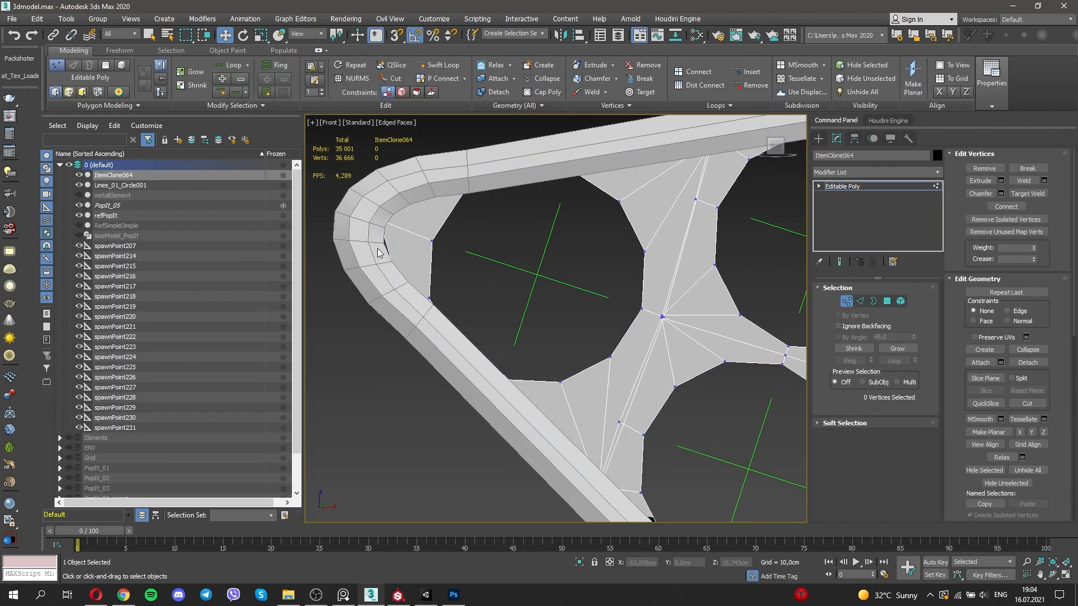
# - Fit the left point's outer cell vertices beneath the star's rim, checking in wireframe and shaded display
pyautogui.press('F3')
pyautogui.moveTo(555, 362); pyautogui.dragTo(505, 316, button='middle')
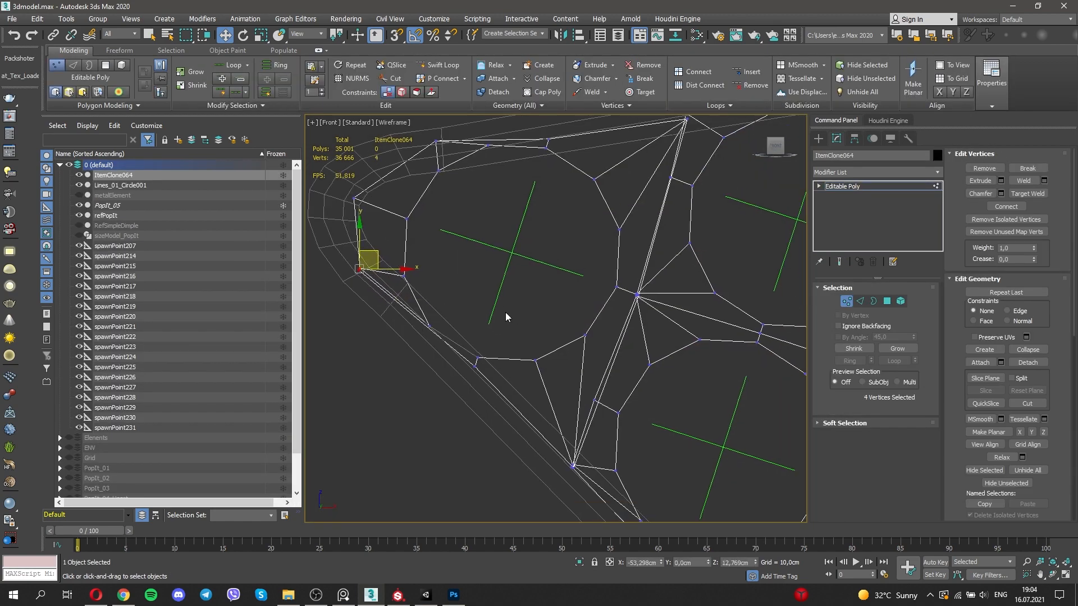
pyautogui.press('F3')
pyautogui.scroll(-5, 506, 316)
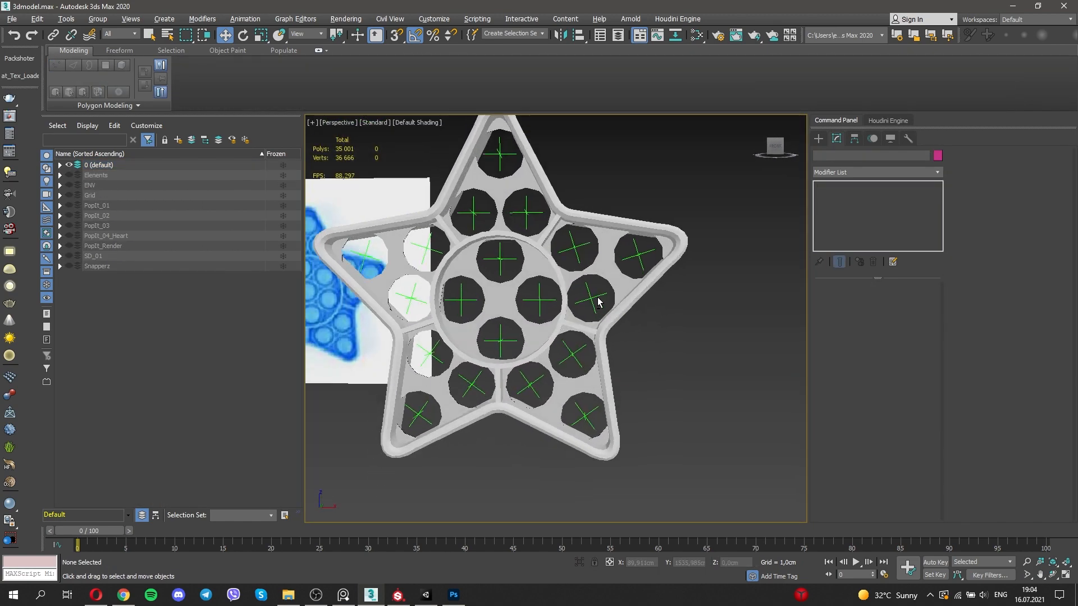
# - Select the PopIt_05 object with all its spawn points and place them in a new layer named PopIt_05
pyautogui.keyDown('alt'); pyautogui.moveTo(598, 302); pyautogui.dragTo(622, 229, button='middle'); pyautogui.keyUp('alt')
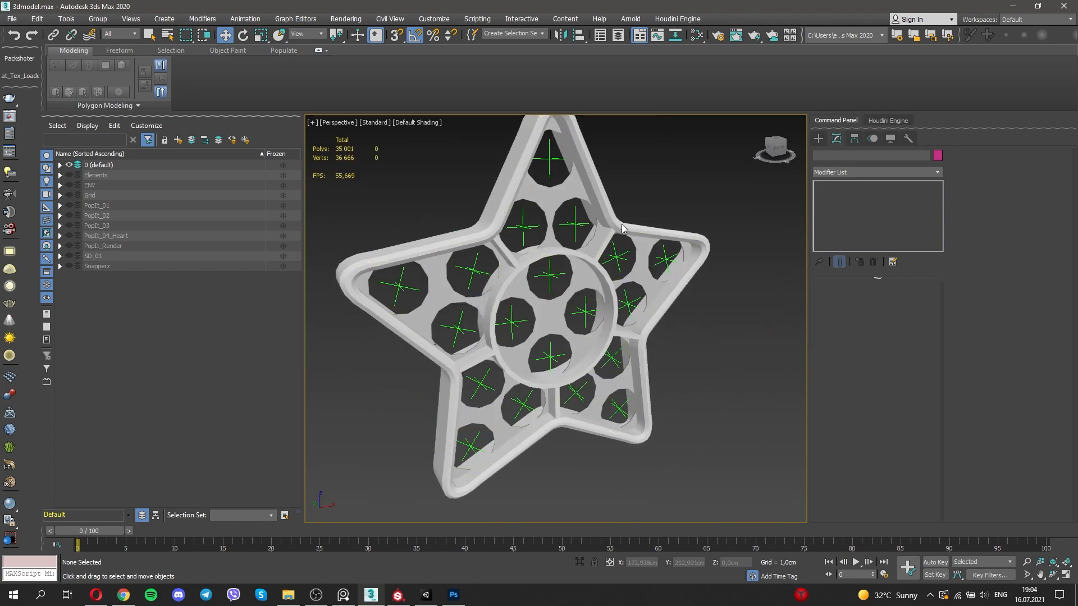
pyautogui.click(524, 274)
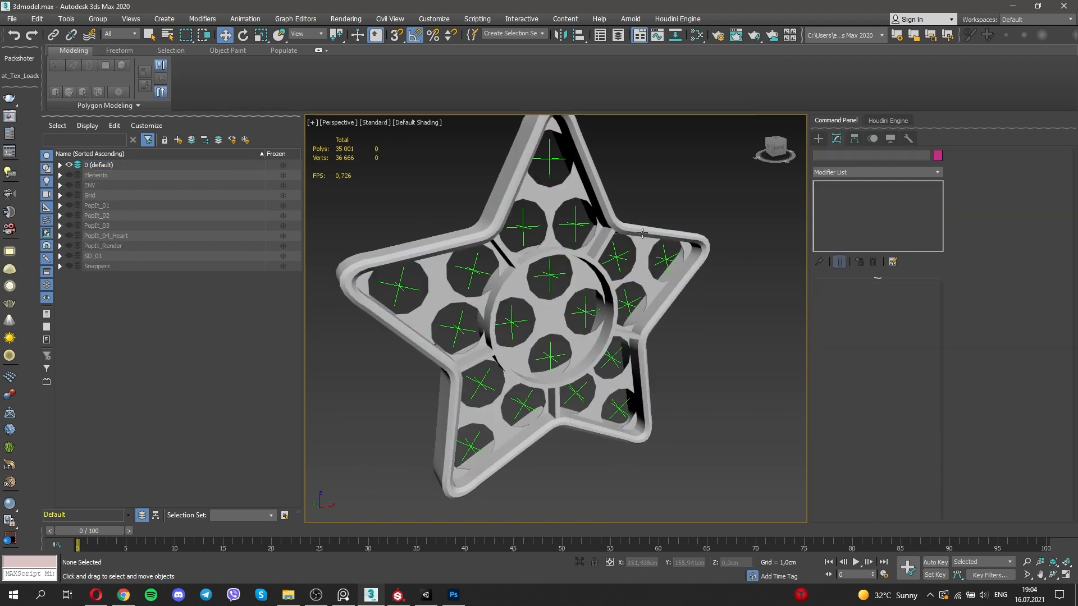
pyautogui.click(575, 276)
pyautogui.click(596, 281)
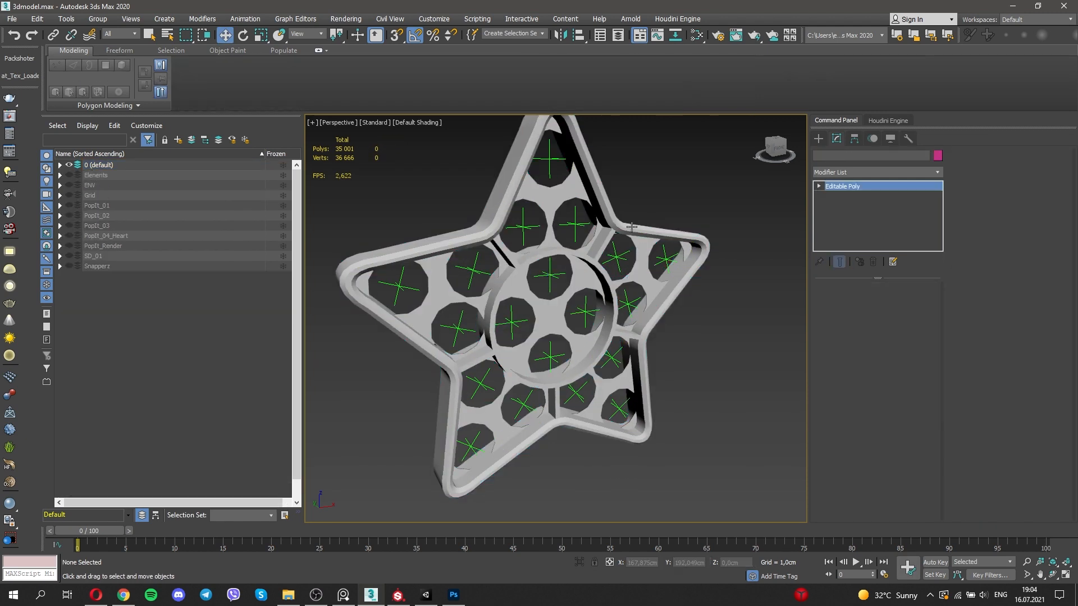
pyautogui.scroll(-4, 479, 251)
pyautogui.keyDown('ctrl'); pyautogui.moveTo(115, 235); pyautogui.dragTo(116, 417); pyautogui.keyUp('ctrl')
pyautogui.rightClick(138, 193)
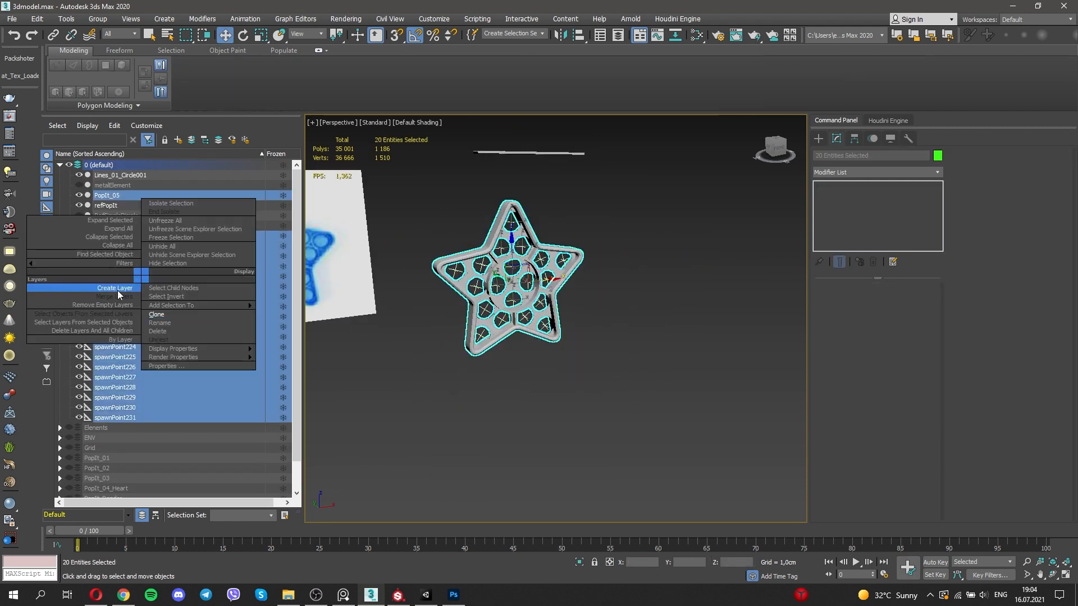
pyautogui.click(168, 292)
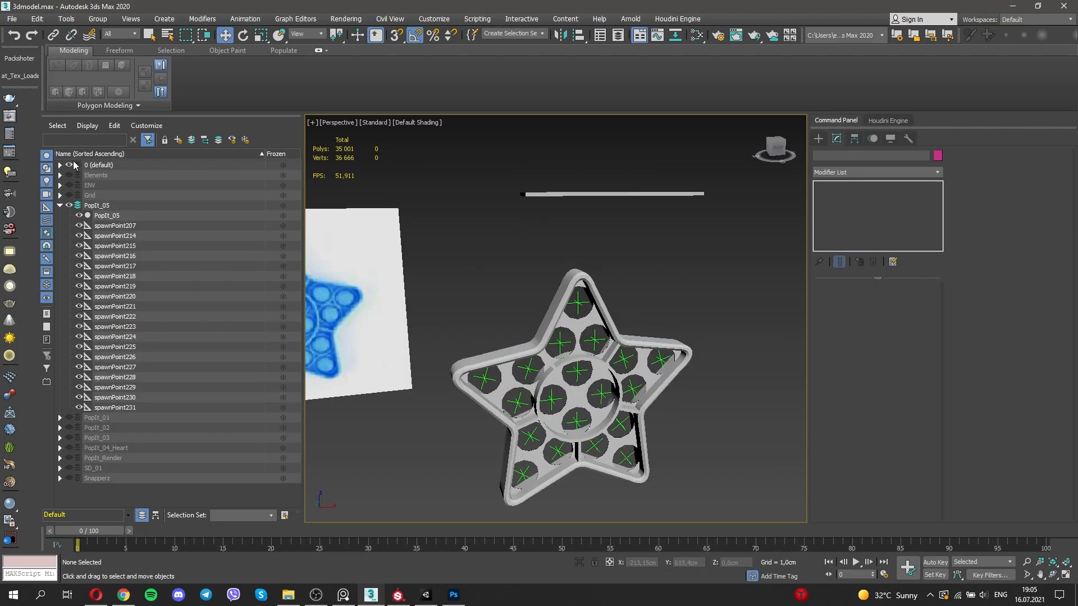
# - View the finished star through the PhysCamera002 camera
pyautogui.press('c')
pyautogui.doubleClick(494, 224)
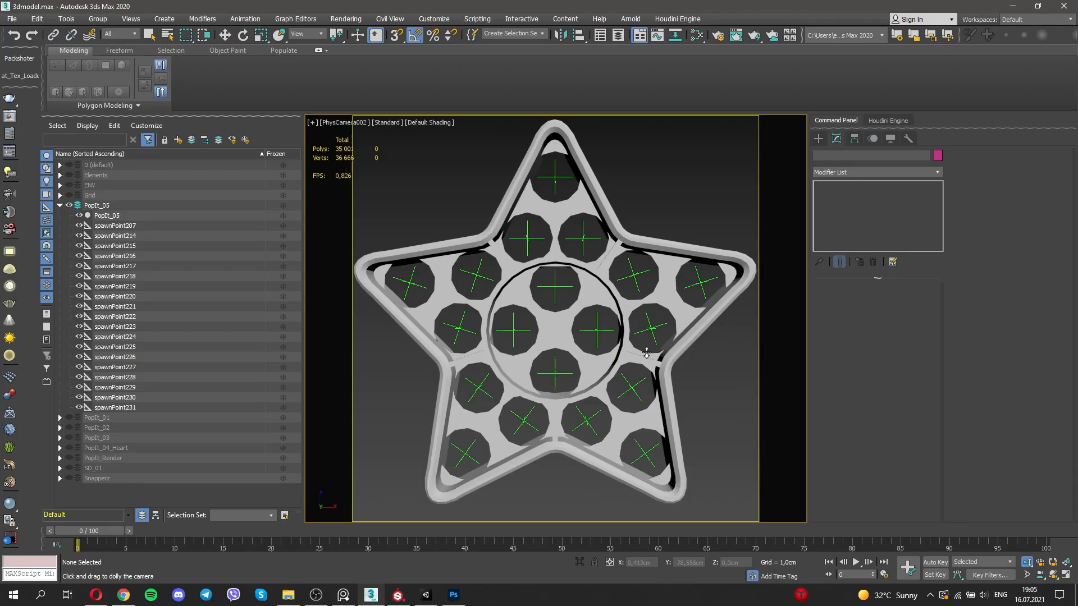
# - Reframe the star slightly closer in the PhysCamera002 view and render it with V-Ray
pyautogui.press('w')
pyautogui.hotkey('shift', 'q')
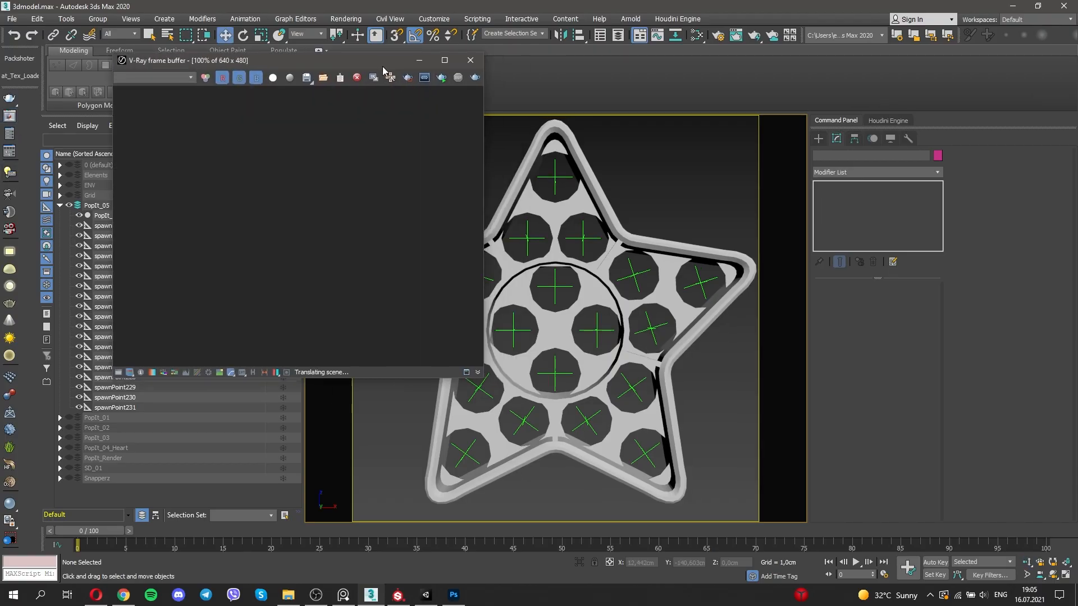
pyautogui.click(1027, 561)
pyautogui.moveTo(717, 365); pyautogui.dragTo(716, 387)
pyautogui.hotkey('shift', 'q')
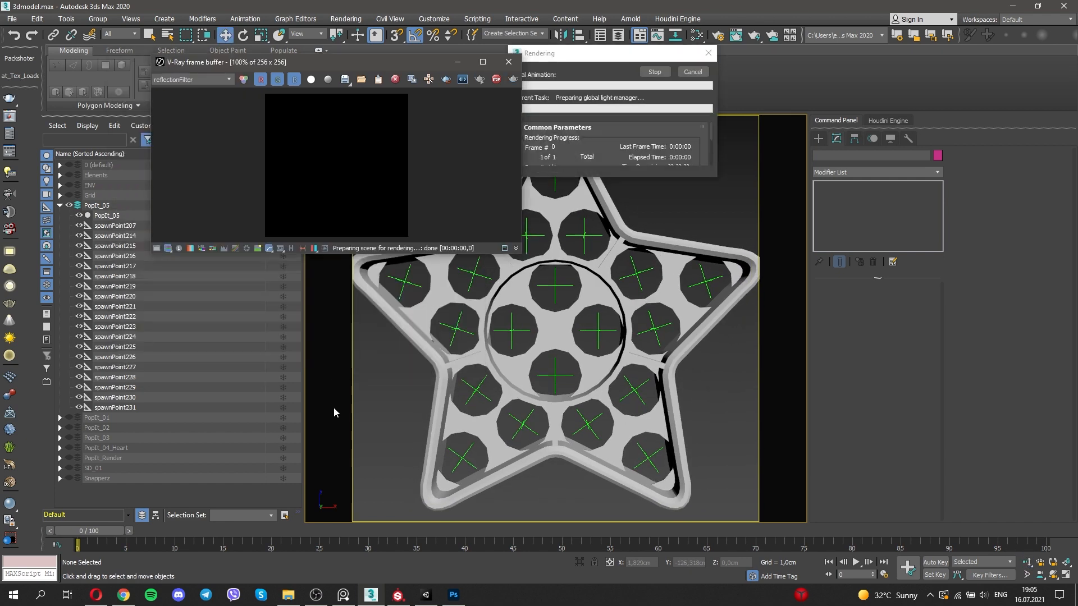
# - Open UIPopIt.psd from the project's UI folder in Photoshop
pyautogui.click(288, 595)
pyautogui.click(440, 145)
pyautogui.doubleClick(440, 144)
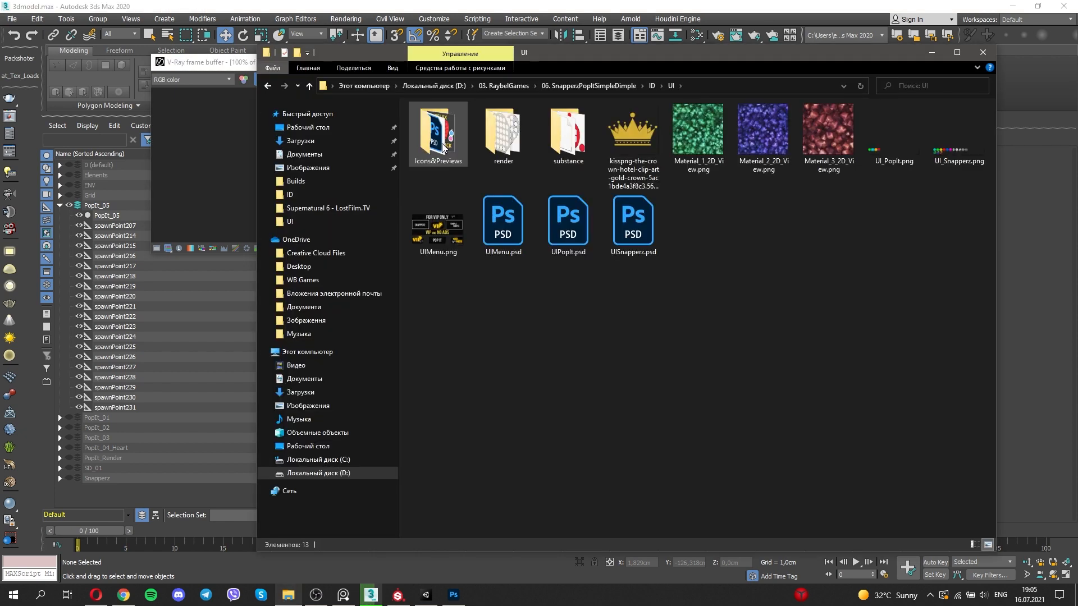
pyautogui.doubleClick(466, 133)
pyautogui.hotkey('alt', 'Left')
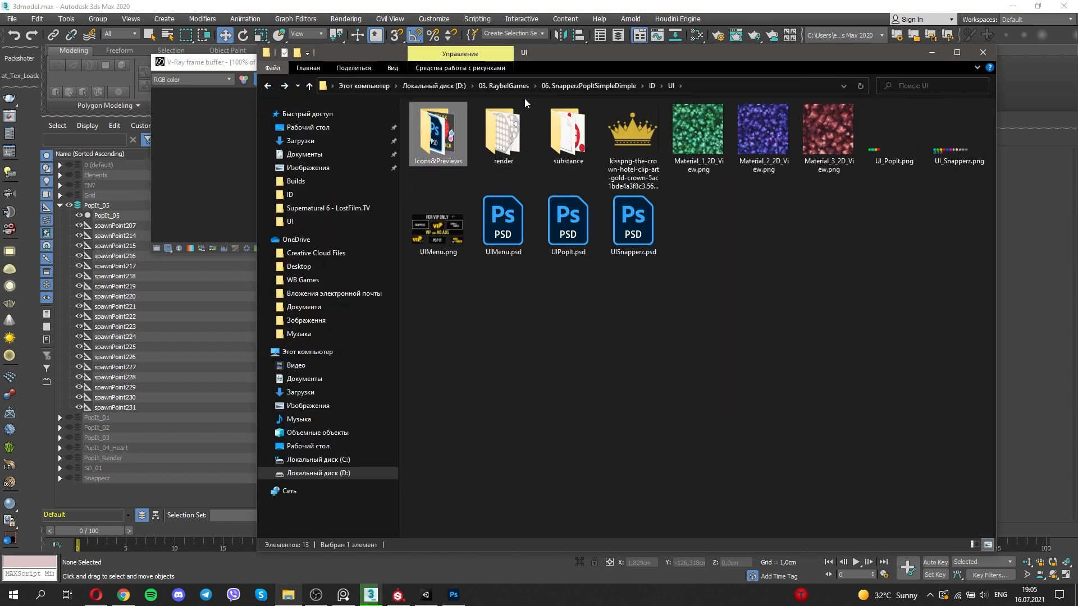
pyautogui.doubleClick(580, 214)
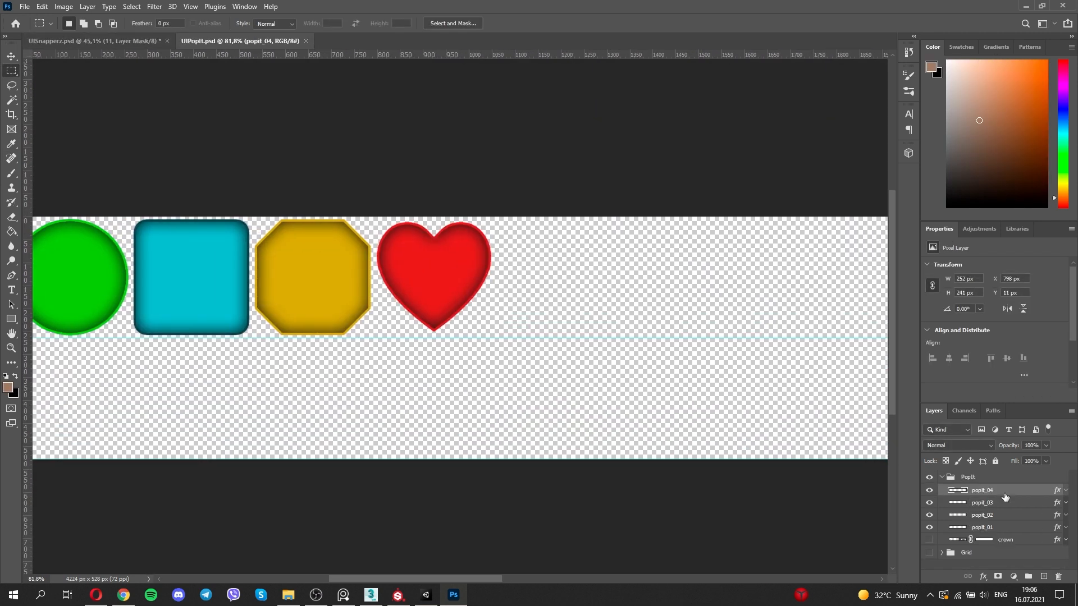
# - Examine the layer style of the popit_04 heart layer and its individual effects
pyautogui.doubleClick(1005, 497)
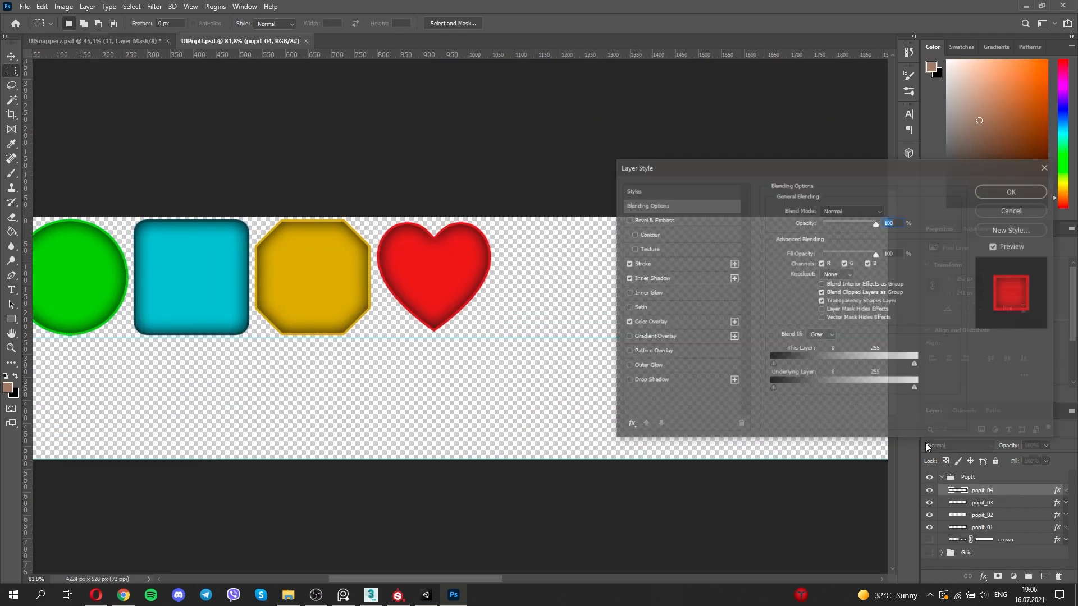
pyautogui.press('Escape')
pyautogui.rightClick(1049, 491)
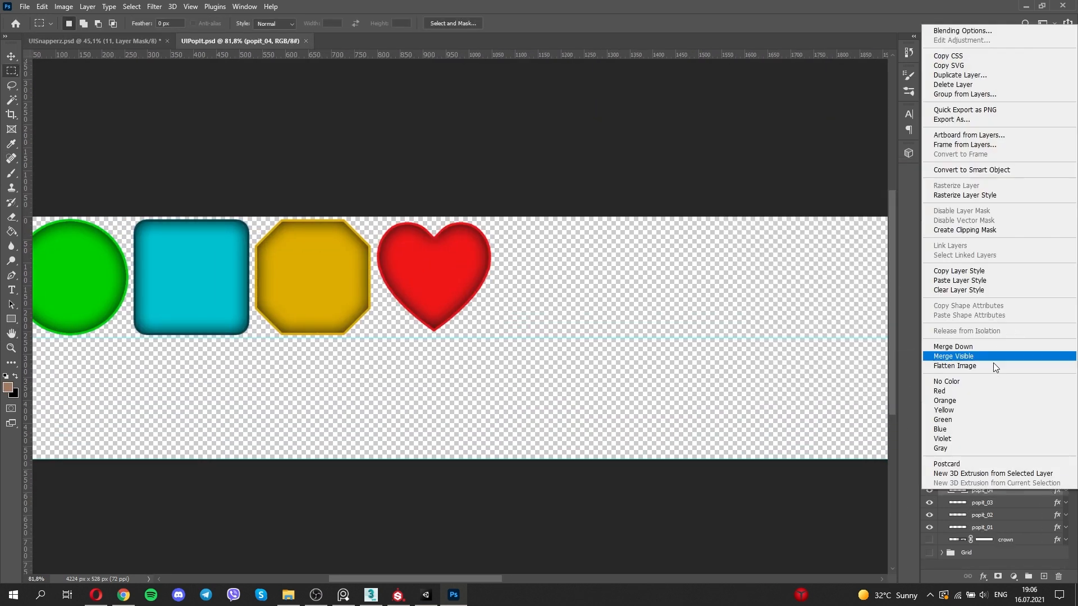
pyautogui.click(975, 195)
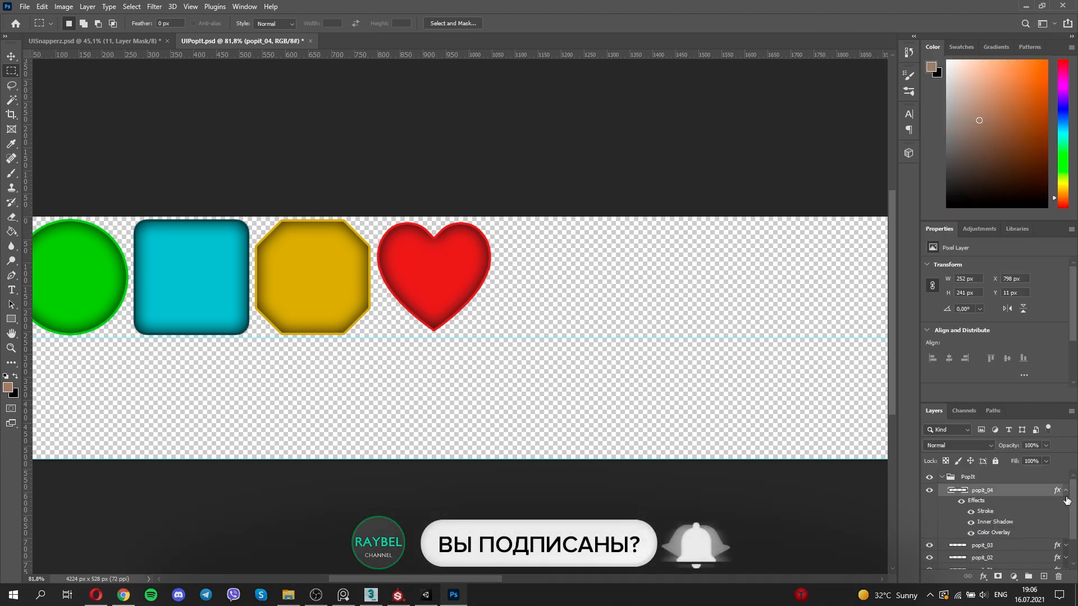
pyautogui.click(959, 502)
pyautogui.click(1065, 492)
# - Compare the popit_03 layer with and without its effects, and show the Grid group
pyautogui.click(930, 504)
pyautogui.click(929, 503)
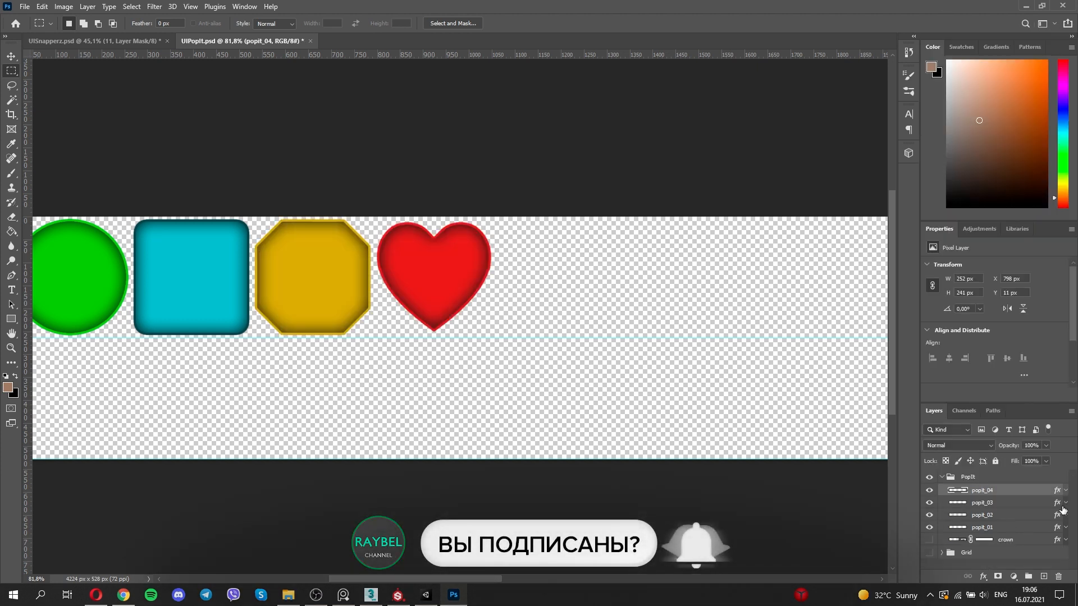
pyautogui.click(1066, 504)
pyautogui.click(961, 513)
pyautogui.click(961, 513)
pyautogui.click(1065, 505)
pyautogui.keyDown('alt'); pyautogui.scroll(-3, 470, 287); pyautogui.keyUp('alt')
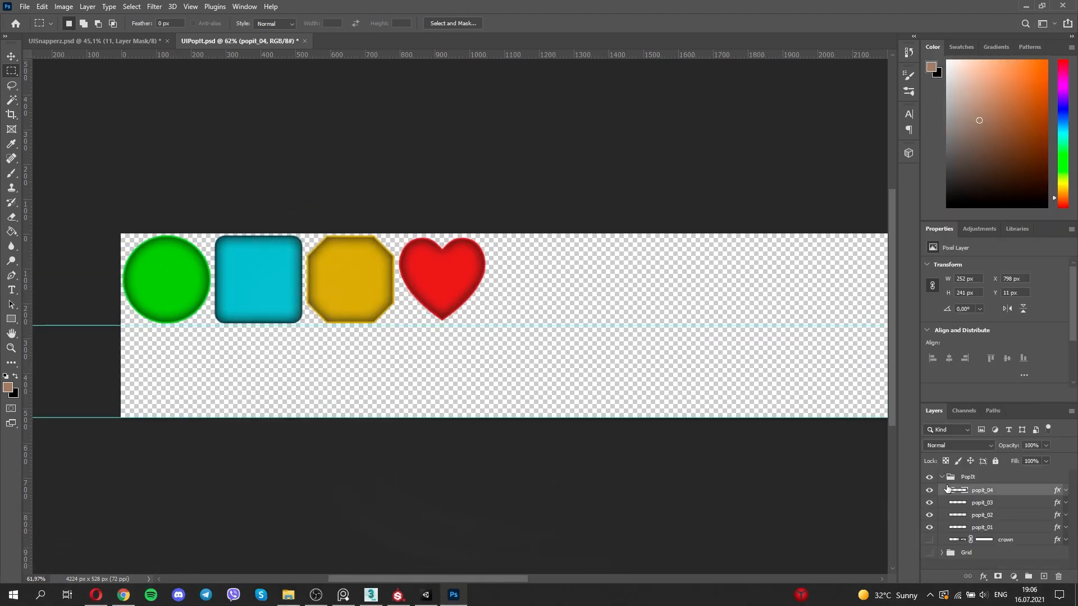
pyautogui.click(930, 553)
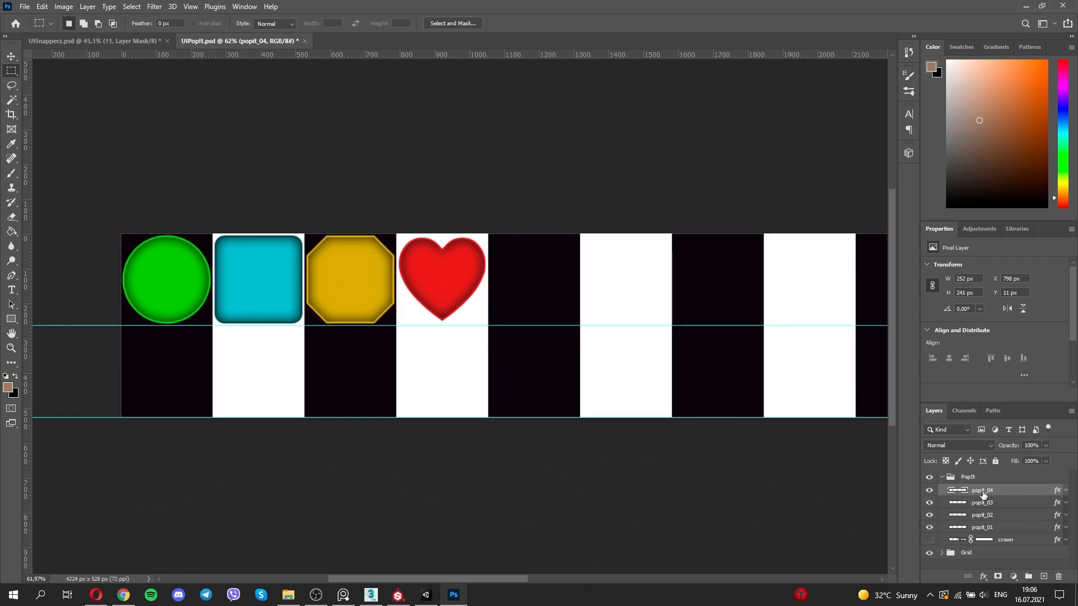
# - Switch to 3ds Max and save the rendered star image as popit_05 in the render folder
pyautogui.hotkey('alt', 'Tab')
pyautogui.click(344, 79)
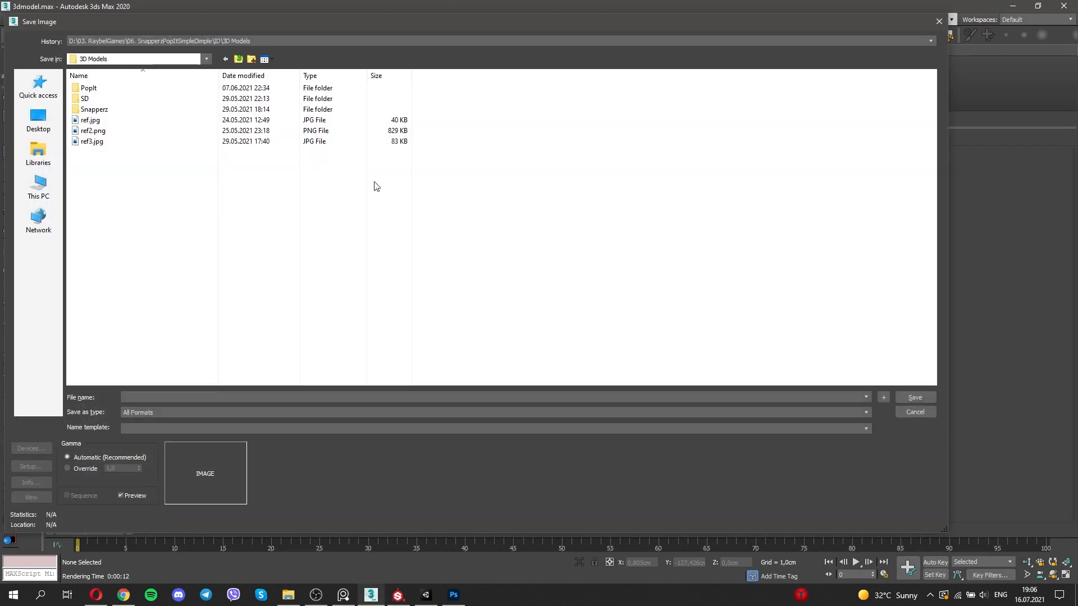
pyautogui.doubleClick(84, 110)
pyautogui.doubleClick(159, 113)
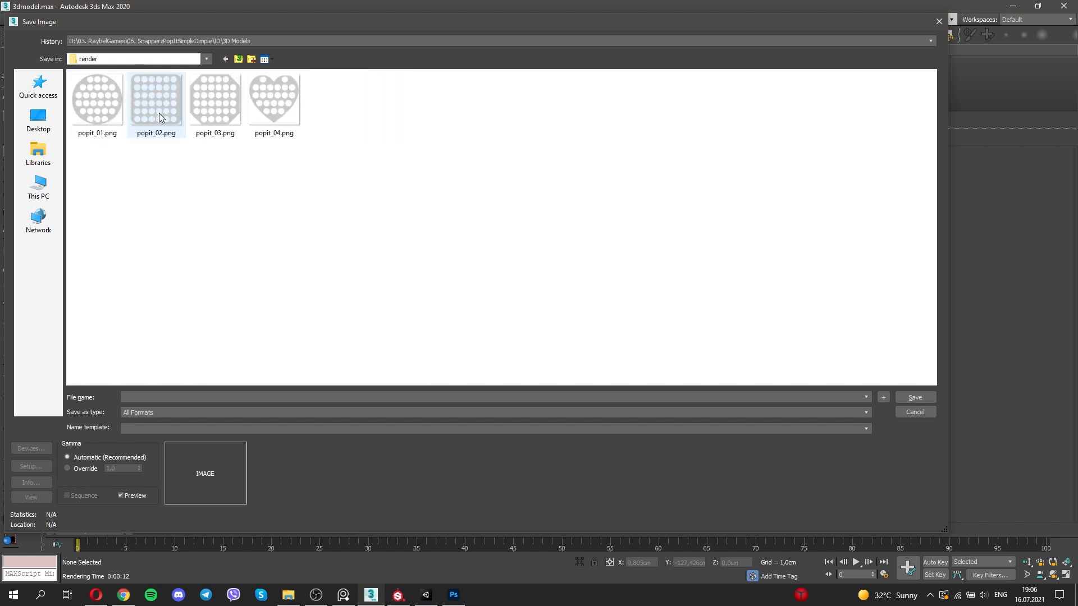
pyautogui.click(273, 106)
pyautogui.click(150, 397)
pyautogui.press('BackSpace')
pyautogui.write('5')
pyautogui.press('Return')
pyautogui.press('Return')
pyautogui.click(509, 63)
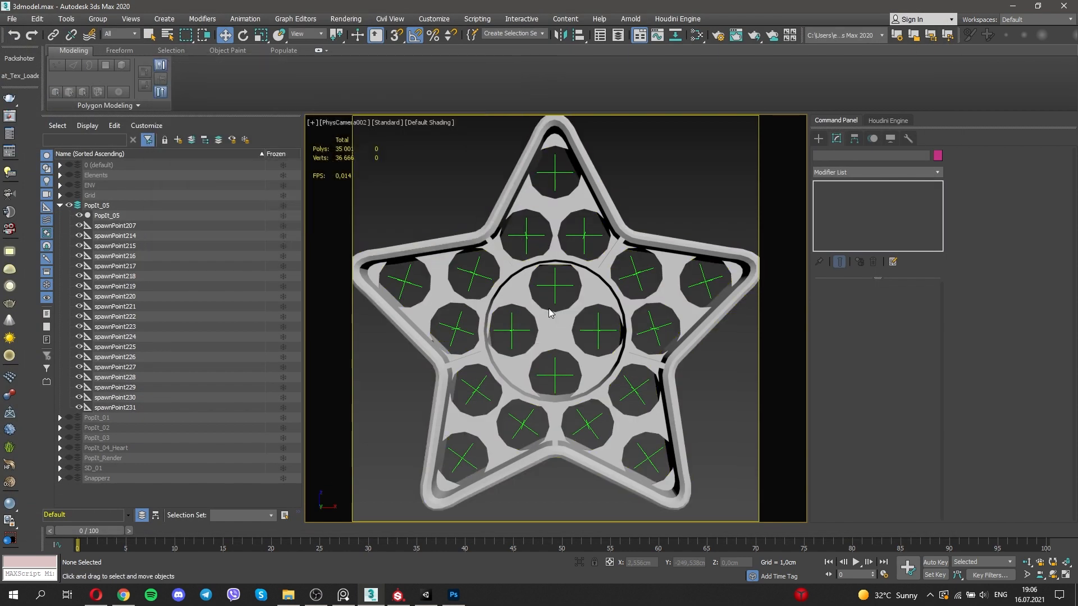
# - Export the star and all its spawn points as a PopIt_05 FBX file in the PopIt models folder
pyautogui.press('p')
pyautogui.scroll(-4, 547, 308)
pyautogui.keyDown('alt'); pyautogui.moveTo(548, 308); pyautogui.dragTo(560, 316, button='middle'); pyautogui.keyUp('alt')
pyautogui.hotkey('ctrl', 'a')
pyautogui.click(12, 20)
pyautogui.click(171, 192)
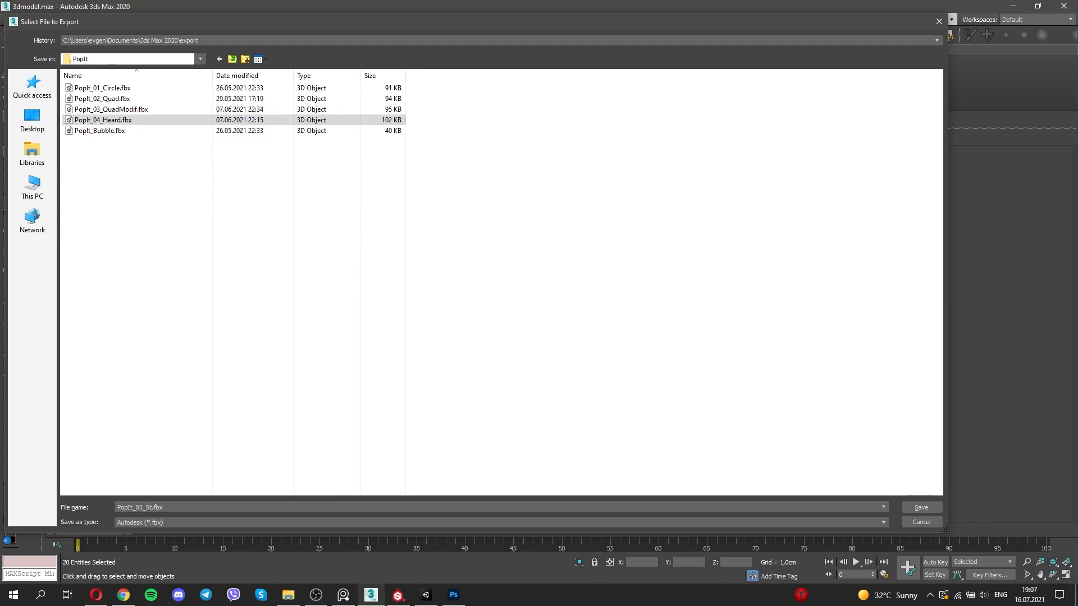
pyautogui.press('Return')
pyautogui.click(460, 376)
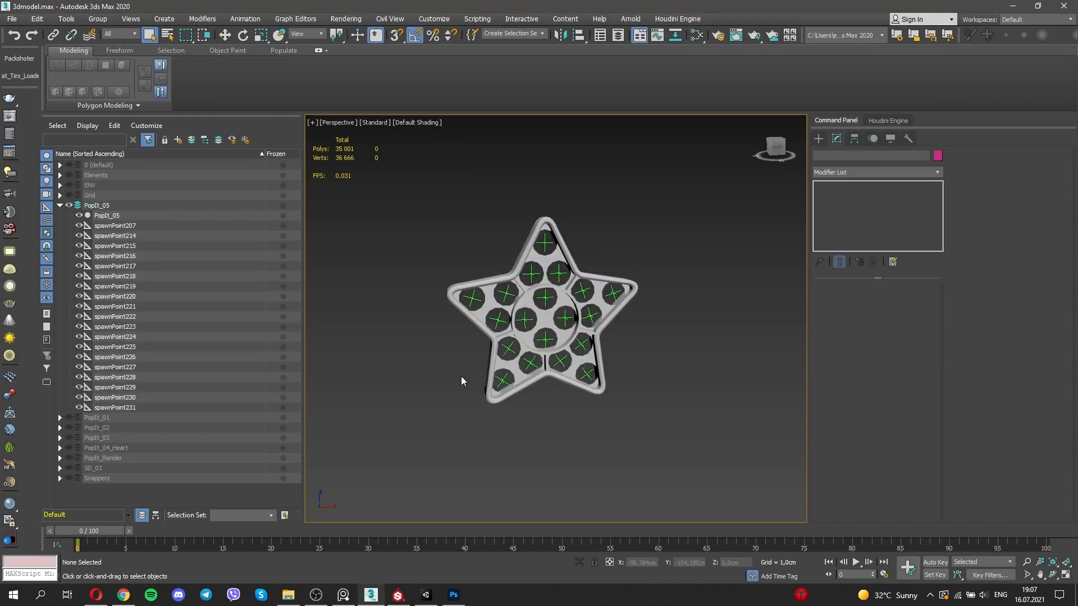
# - Check popit_05.png against popit_04.png in the UI render folder
pyautogui.click(453, 594)
pyautogui.click(289, 595)
pyautogui.doubleClick(510, 158)
pyautogui.moveTo(712, 60); pyautogui.dragTo(726, 63)
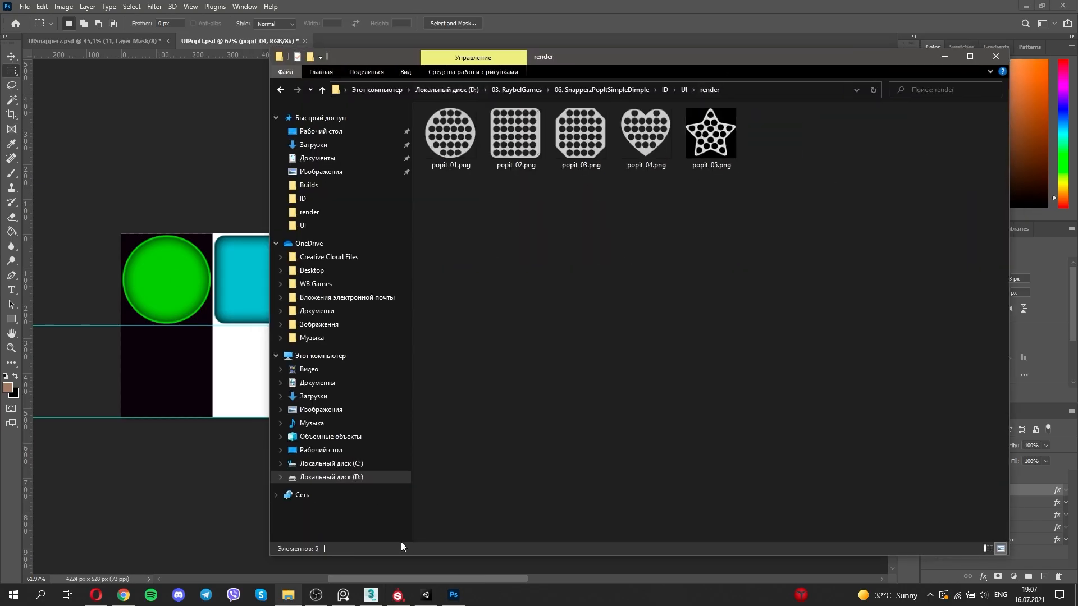
pyautogui.doubleClick(649, 158)
pyautogui.click(669, 106)
# - Return to 3ds Max and save the star render again over popit_05.png
pyautogui.click(371, 593)
pyautogui.click(10, 116)
pyautogui.click(344, 79)
pyautogui.doubleClick(335, 102)
pyautogui.click(601, 304)
pyautogui.click(80, 142)
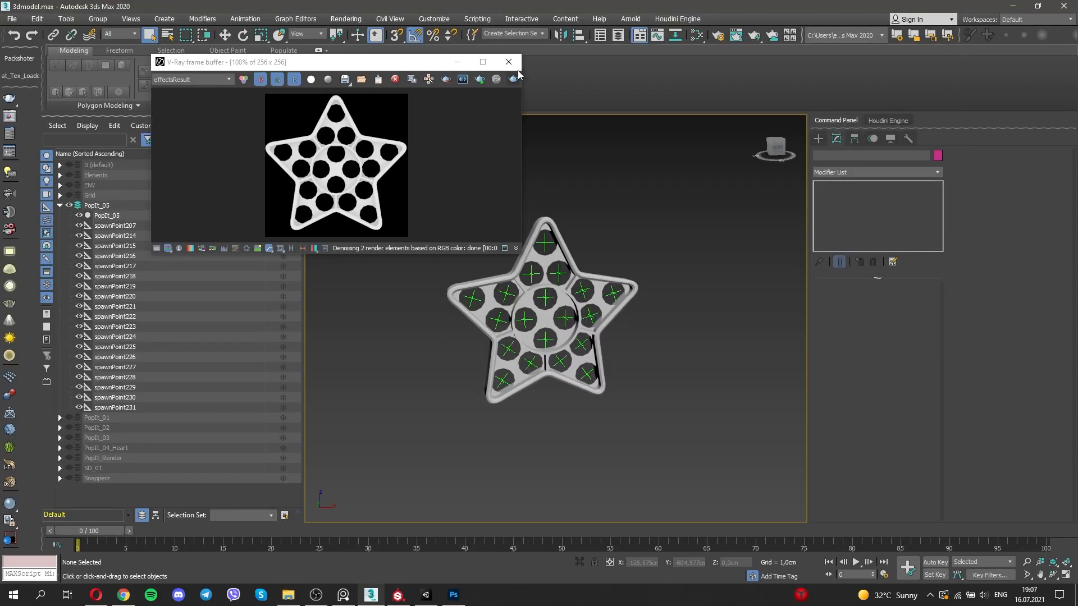
# - Place popit_05.png in the Photoshop document's fifth grid cell, beside the heart, and inspect its holes
pyautogui.click(453, 594)
pyautogui.click(289, 595)
pyautogui.moveTo(712, 135); pyautogui.dragTo(543, 270)
pyautogui.keyDown('alt'); pyautogui.scroll(5, 543, 269); pyautogui.keyUp('alt')
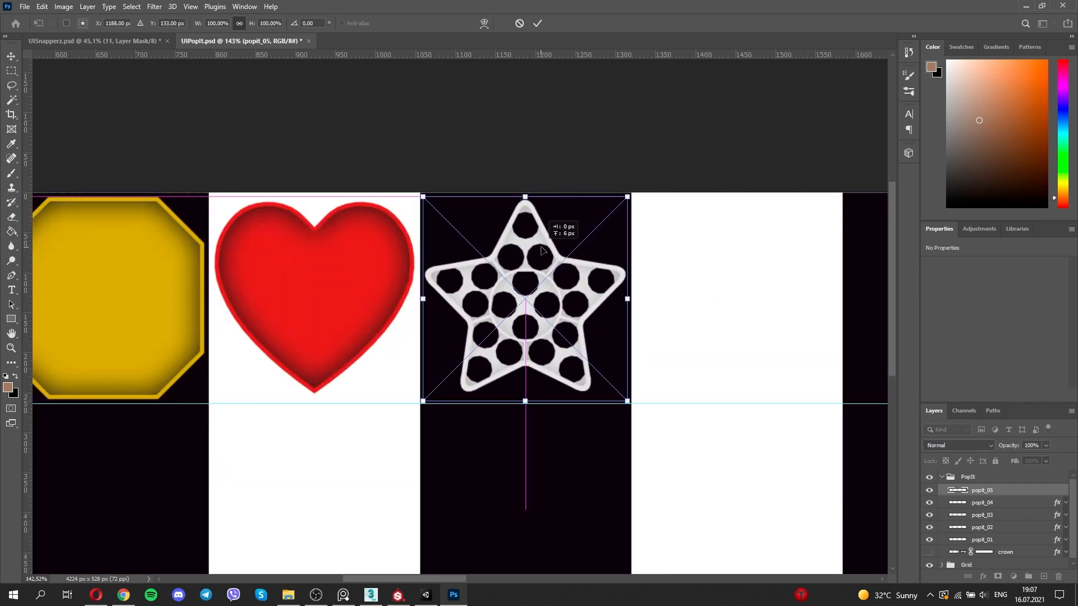
pyautogui.click(537, 24)
pyautogui.keyDown('alt'); pyautogui.scroll(5, 540, 298); pyautogui.keyUp('alt')
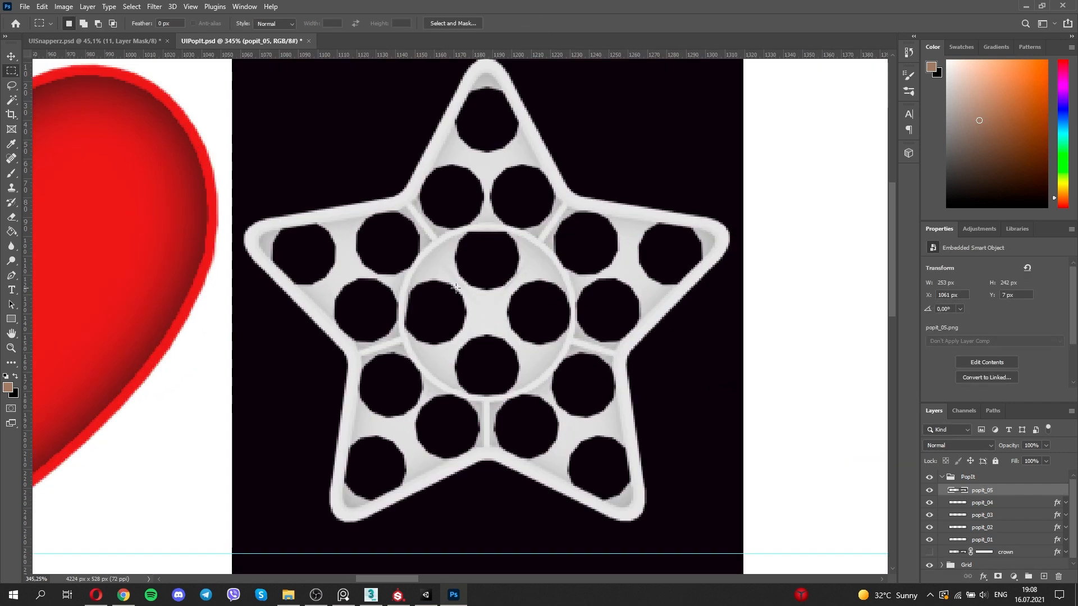
pyautogui.press('b')
pyautogui.keyDown('alt'); pyautogui.scroll(5, 319, 260); pyautogui.keyUp('alt')
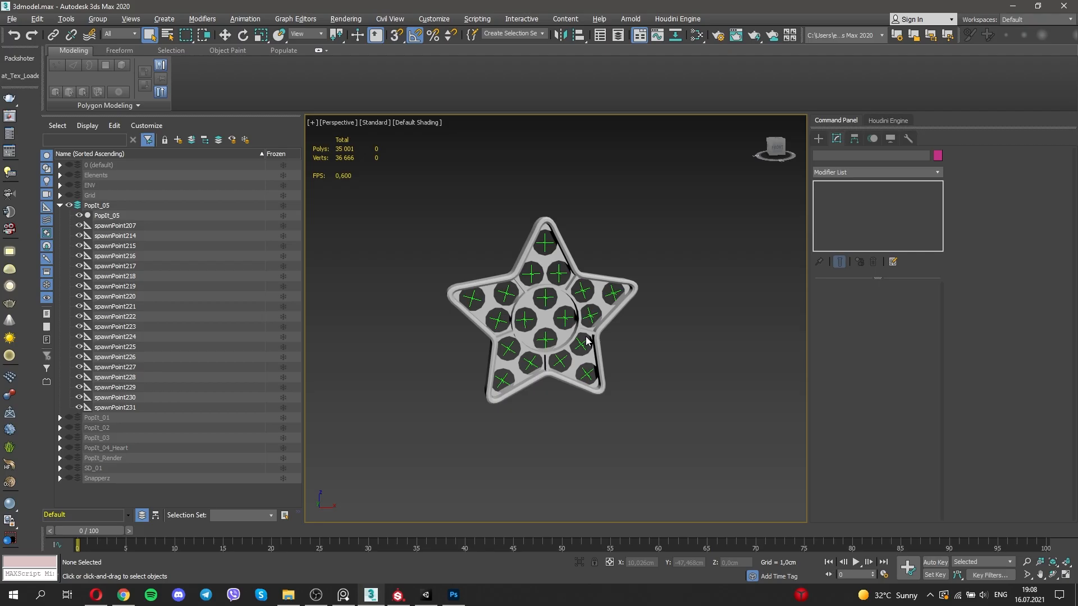
# - In 3ds Max, create a shape named Shape001 from edges around the inner wall of the PopIt_05 star rim
pyautogui.scroll(5, 525, 200)
pyautogui.press('2')
pyautogui.scroll(3, 525, 200)
pyautogui.click(528, 181)
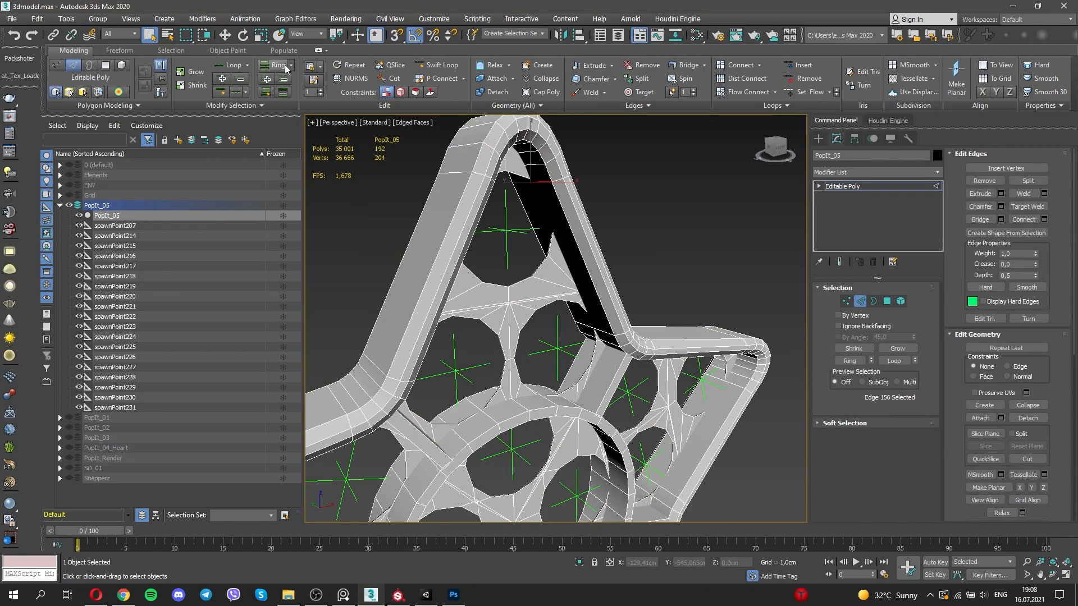
pyautogui.click(1008, 233)
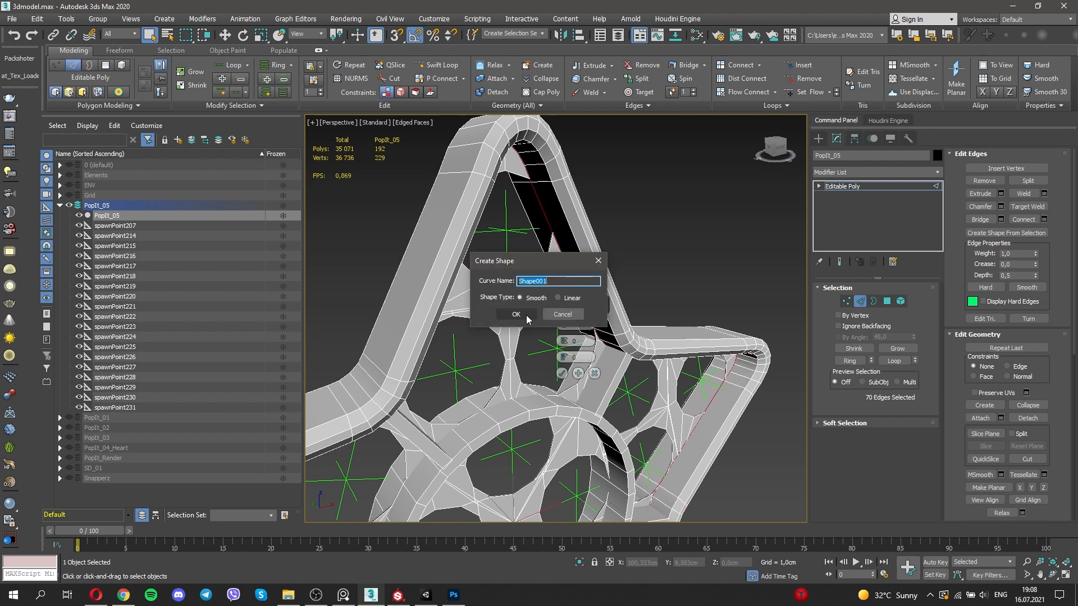
pyautogui.press('Return')
pyautogui.press('2')
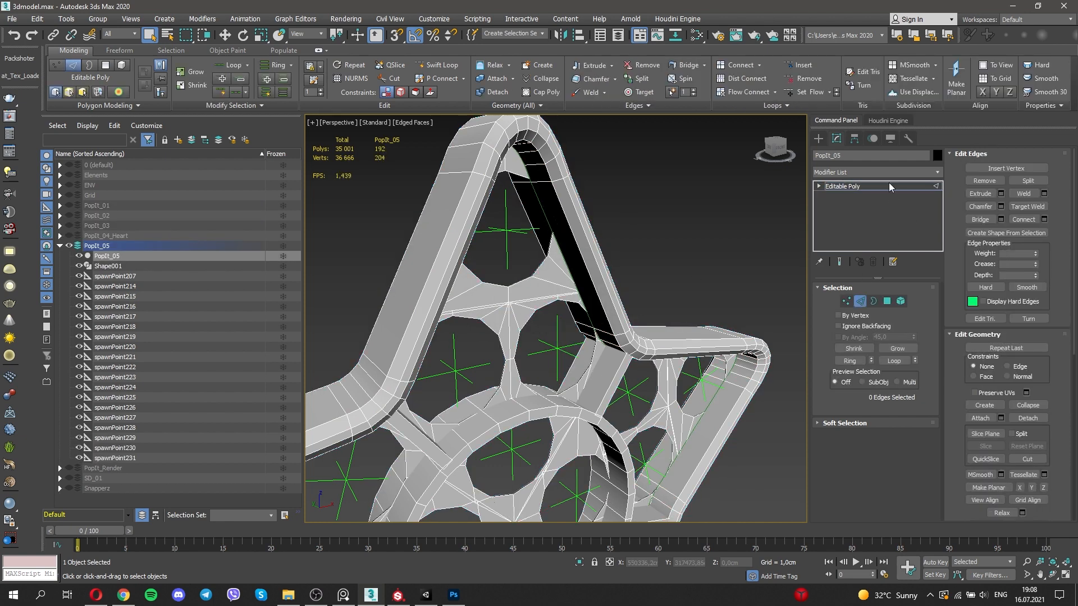
pyautogui.click(889, 187)
# - Apply an Edit Poly modifier to Shape001 so it forms a flat star surface behind the holes
pyautogui.click(561, 253)
pyautogui.click(858, 171)
pyautogui.press('e')
pyautogui.press('e')
pyautogui.press('e')
pyautogui.press('Return')
pyautogui.keyDown('alt'); pyautogui.moveTo(639, 228); pyautogui.dragTo(644, 327, button='middle'); pyautogui.keyUp('alt')
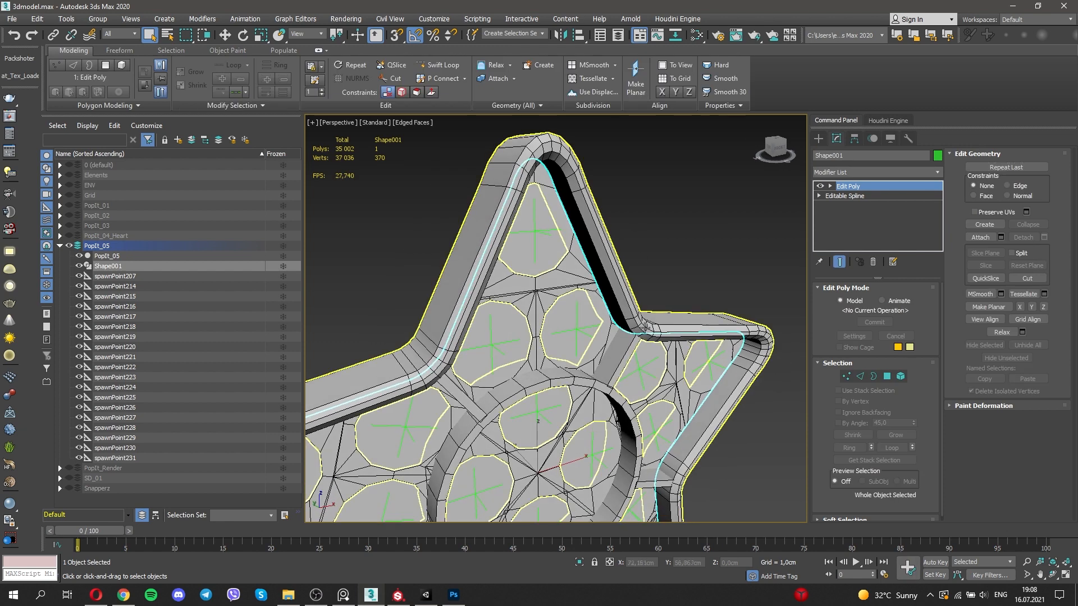
# - Render the star with its added backing surface through the physical camera
pyautogui.click(679, 247)
pyautogui.scroll(-5, 674, 247)
pyautogui.press('c')
pyautogui.click(9, 99)
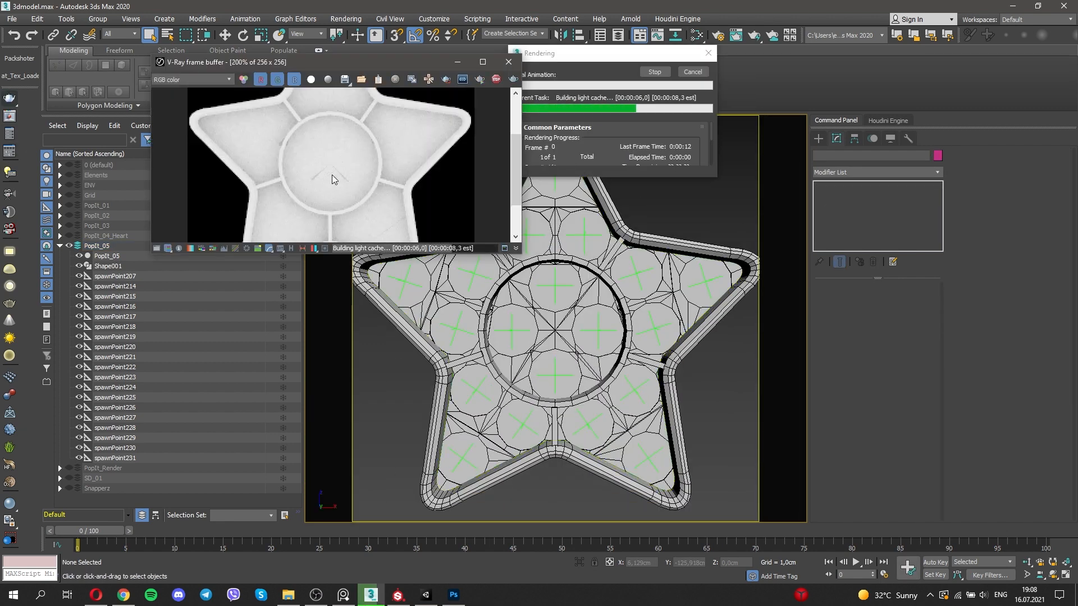
# - Move Shape001 to about -0.48 cm in Y so it covers the dimple holes, and render the camera view
pyautogui.press('p')
pyautogui.keyDown('alt'); pyautogui.moveTo(553, 271); pyautogui.dragTo(612, 300, button='middle'); pyautogui.keyUp('alt')
pyautogui.scroll(4, 612, 300)
pyautogui.click(589, 315)
pyautogui.press('w')
pyautogui.moveTo(524, 349); pyautogui.dragTo(527, 351)
pyautogui.press('c')
pyautogui.hotkey('shift', 'q')
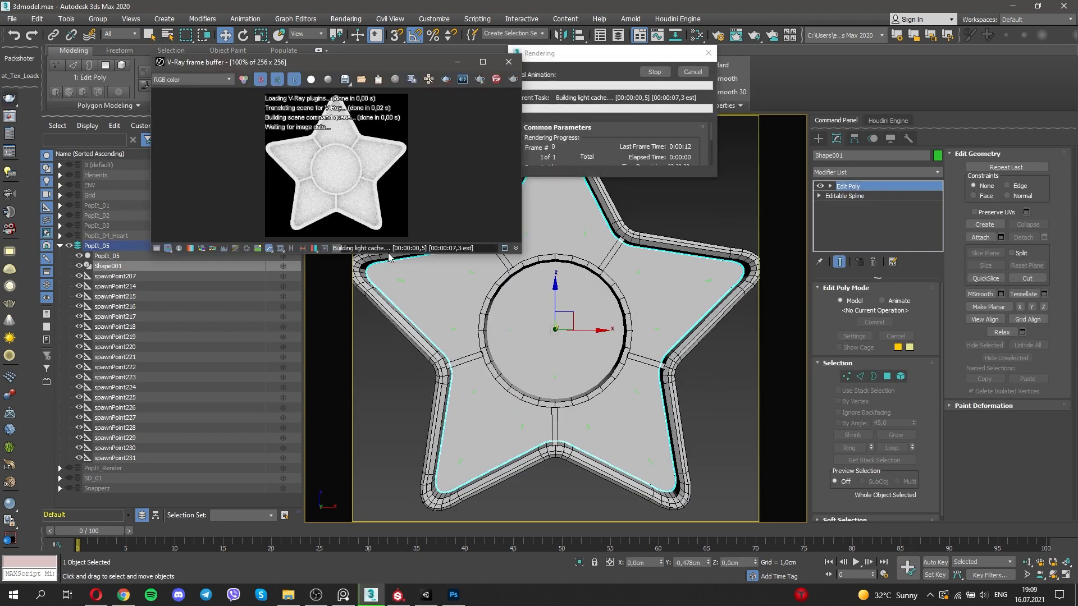
# - Save the render without holes over popit_05.png in the render folder
pyautogui.click(361, 79)
pyautogui.doubleClick(329, 101)
pyautogui.click(599, 303)
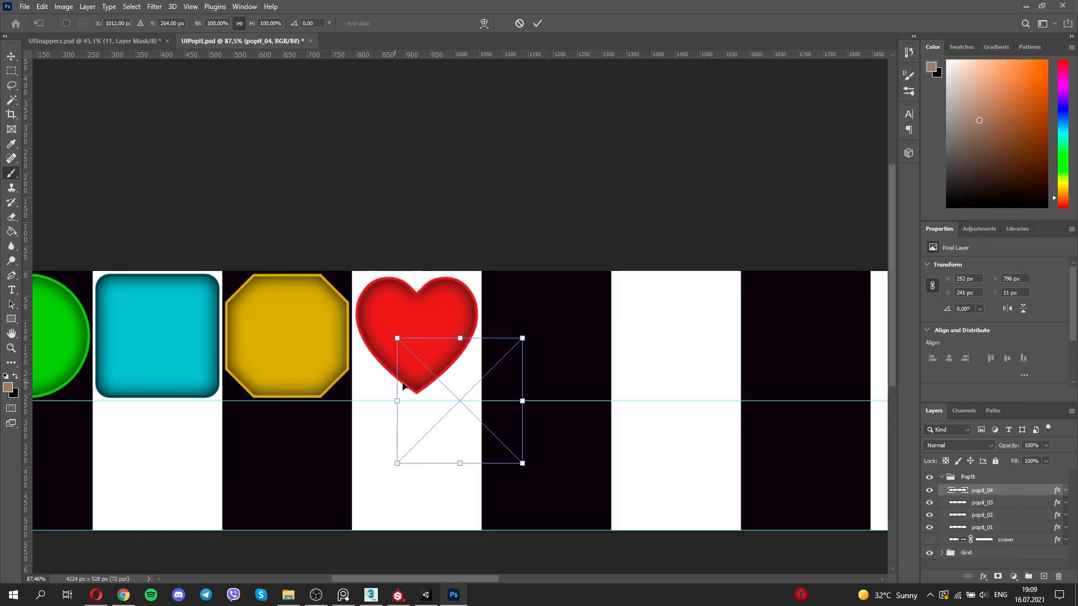
# - Position the popit_05 image in the fifth grid cell of the Photoshop document, beside the heart, and commit the placement
pyautogui.keyDown('alt'); pyautogui.scroll(5, 546, 320); pyautogui.keyUp('alt')
pyautogui.moveTo(546, 294); pyautogui.dragTo(551, 296)
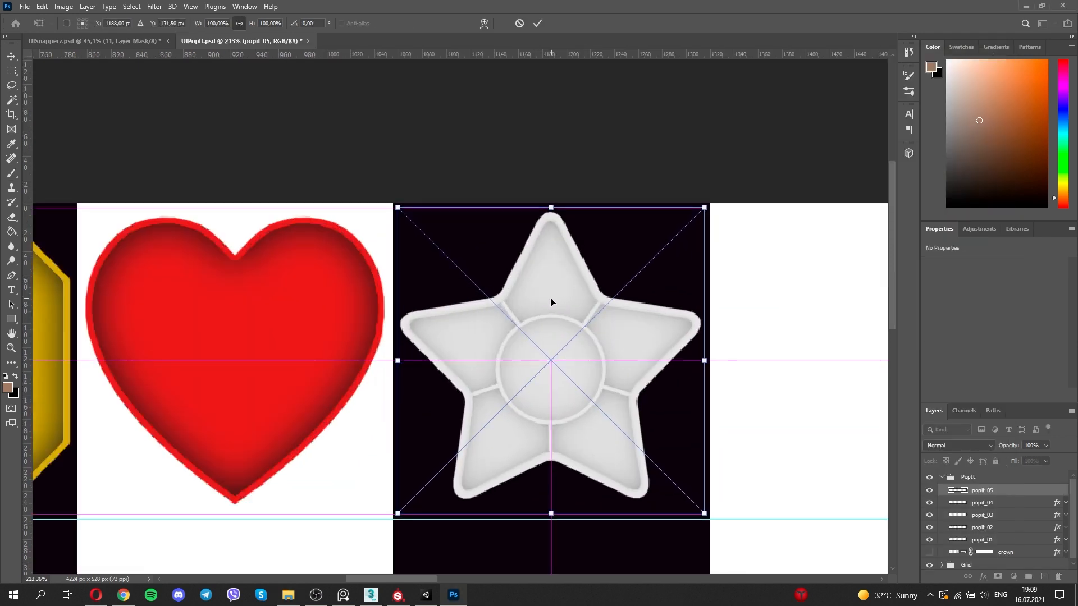
pyautogui.keyDown('alt'); pyautogui.scroll(-6, 601, 256); pyautogui.keyUp('alt')
pyautogui.click(538, 23)
# - Copy the popit_04 layer style and paste it onto the popit_05 layer
pyautogui.keyDown('alt'); pyautogui.scroll(2, 607, 301); pyautogui.keyUp('alt')
pyautogui.rightClick(1017, 503)
pyautogui.click(963, 284)
pyautogui.rightClick(1002, 494)
pyautogui.click(957, 290)
# - Rasterize the popit_05 layer and, with its effects temporarily hidden, sample the star's light grey as the brush colour
pyautogui.keyDown('alt'); pyautogui.scroll(4, 621, 298); pyautogui.keyUp('alt')
pyautogui.keyDown('alt'); pyautogui.scroll(3, 629, 297); pyautogui.keyUp('alt')
pyautogui.click(598, 284)
pyautogui.press('Return')
pyautogui.click(961, 501)
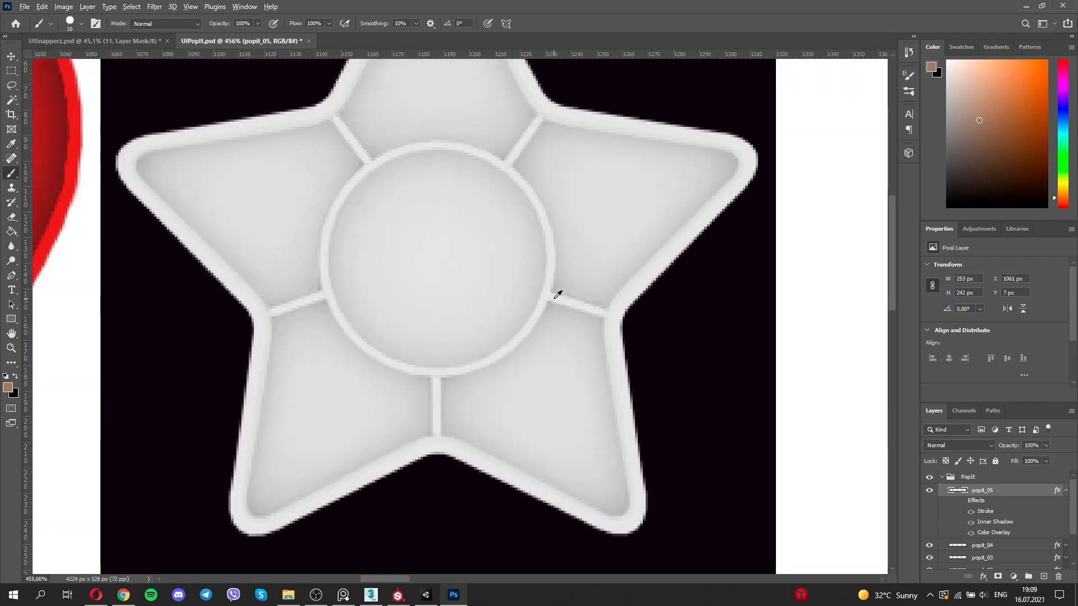
pyautogui.keyDown('alt'); pyautogui.scroll(2, 600, 271); pyautogui.keyUp('alt')
pyautogui.keyDown('alt'); pyautogui.click(600, 271); pyautogui.keyUp('alt')
pyautogui.keyDown('alt'); pyautogui.scroll(-3, 610, 406); pyautogui.keyUp('alt')
pyautogui.click(960, 501)
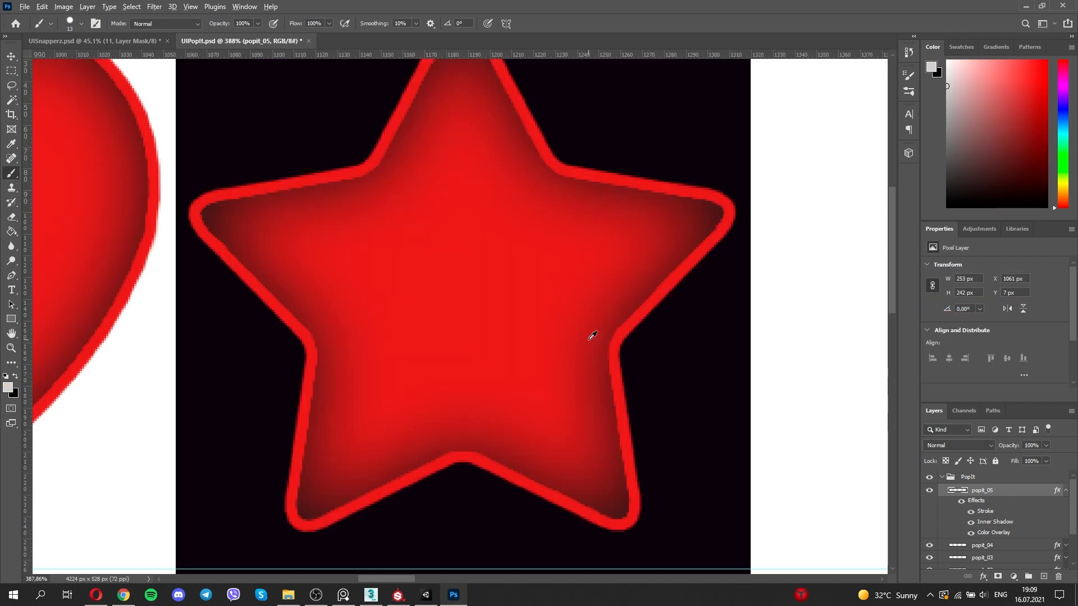
# - Change the Color Overlay of the popit_05 star to magenta-purple
pyautogui.keyDown('alt'); pyautogui.scroll(-5, 592, 337); pyautogui.keyUp('alt')
pyautogui.keyDown('alt'); pyautogui.scroll(2, 593, 338); pyautogui.keyUp('alt')
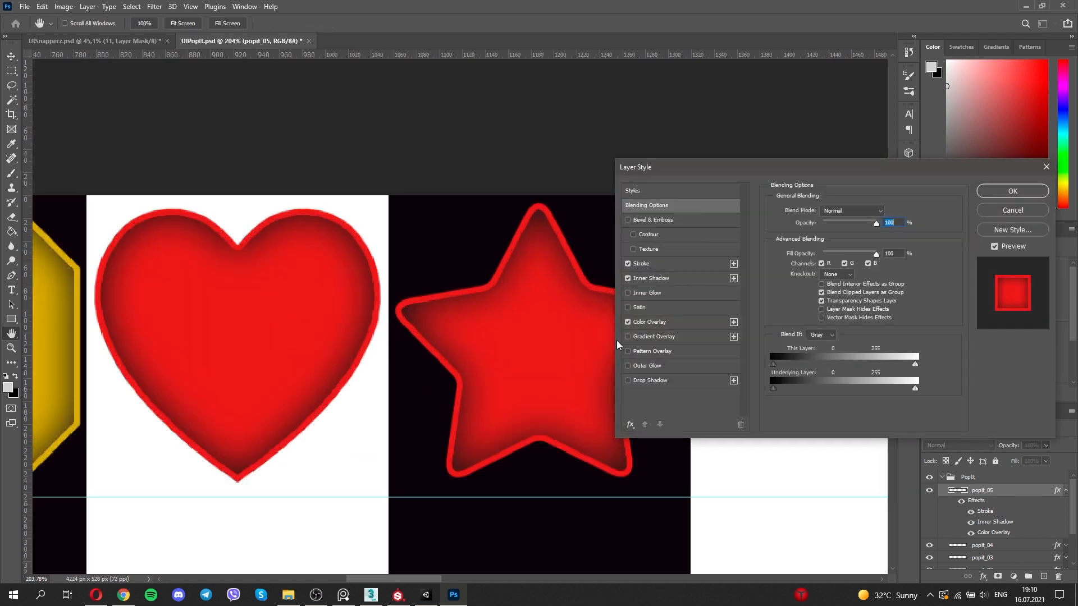
pyautogui.click(649, 322)
pyautogui.click(887, 212)
pyautogui.click(819, 197)
pyautogui.hotkey('ctrl', '-')
pyautogui.hotkey('ctrl', '-')
pyautogui.hotkey('ctrl', '-')
pyautogui.click(886, 212)
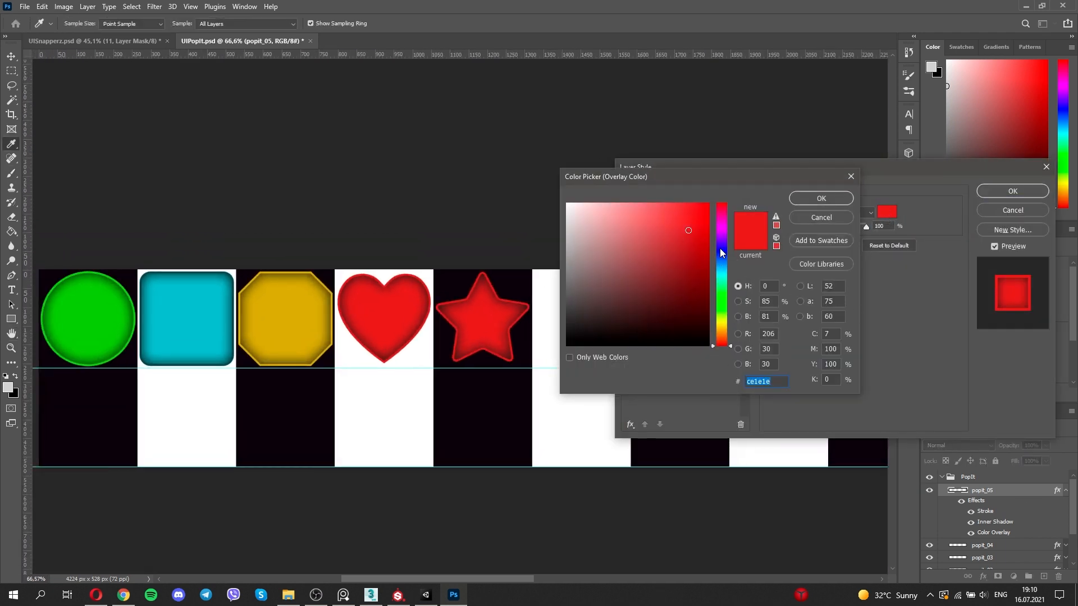
pyautogui.click(802, 197)
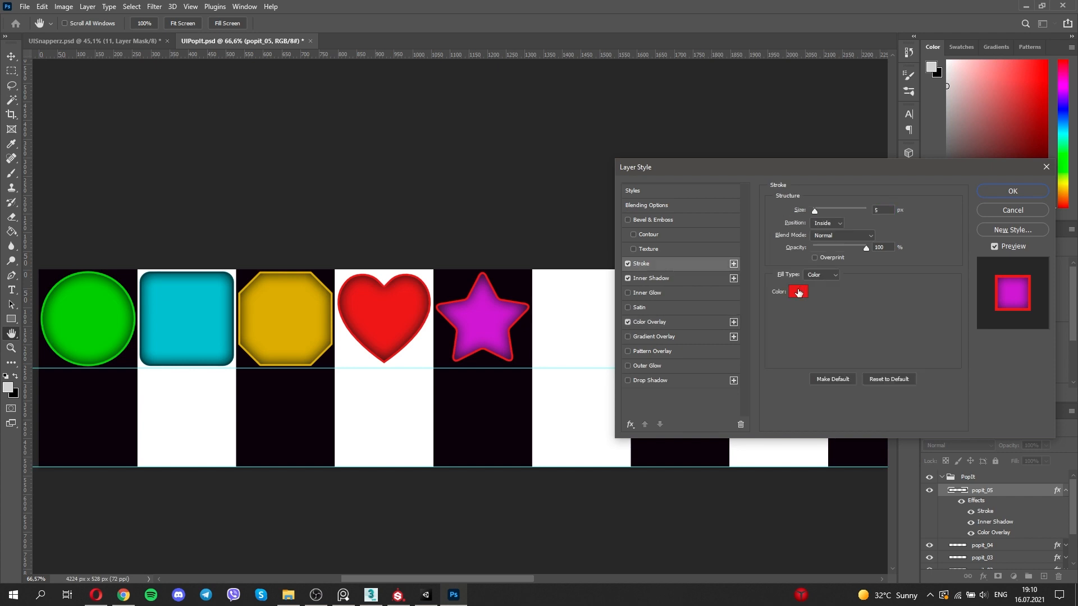
# - Set the star's Stroke colour to the purple sampled from its own fill and apply the layer style
pyautogui.click(798, 293)
pyautogui.click(800, 220)
pyautogui.click(1011, 210)
pyautogui.click(799, 293)
pyautogui.click(483, 316)
pyautogui.click(814, 198)
pyautogui.click(1003, 193)
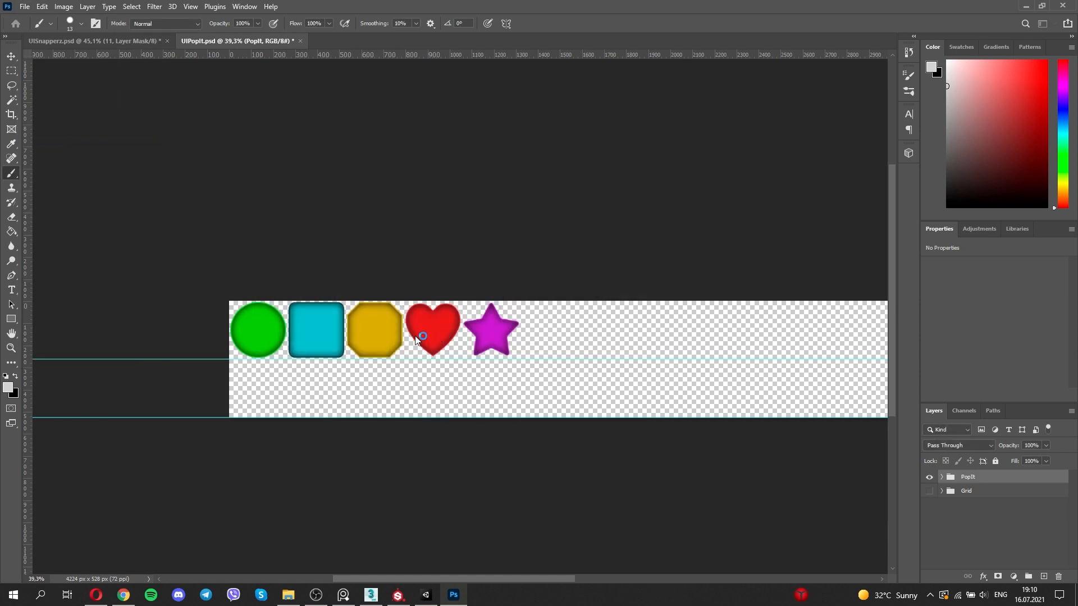
# - Save the updated sprite sheet as a PNG, overwriting UI_PopIt.png
pyautogui.click(212, 453)
pyautogui.click(213, 408)
pyautogui.doubleClick(651, 190)
pyautogui.click(567, 298)
pyautogui.click(599, 178)
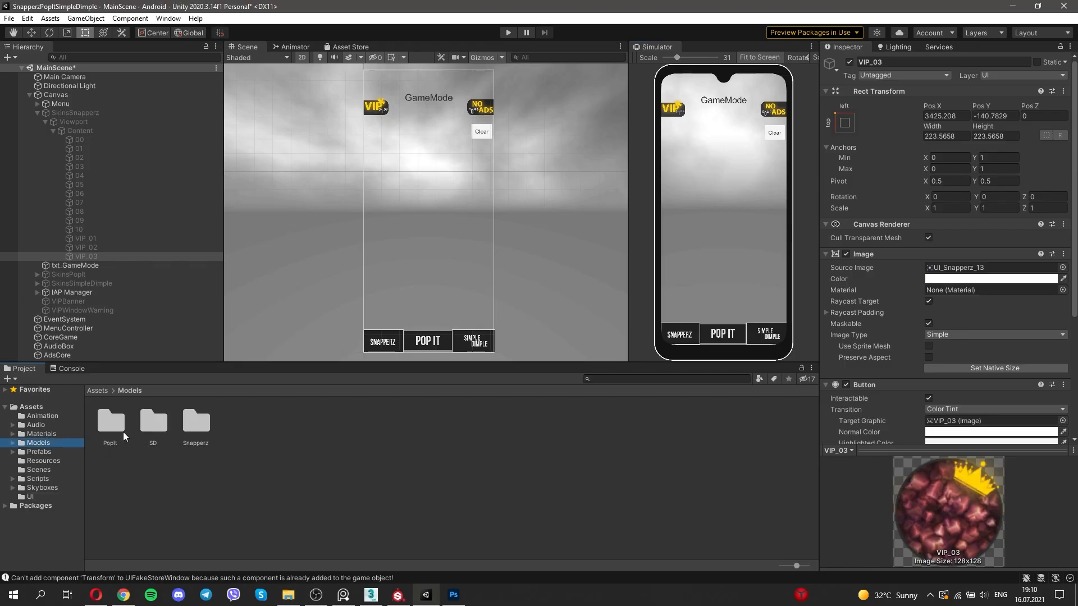
# - Switch to Unity and import PopIt_05_Star.fbx from the 3D Models/PopIt folder into Assets/Models/PopIt
pyautogui.doubleClick(122, 431)
pyautogui.hotkey('alt', 'Tab')
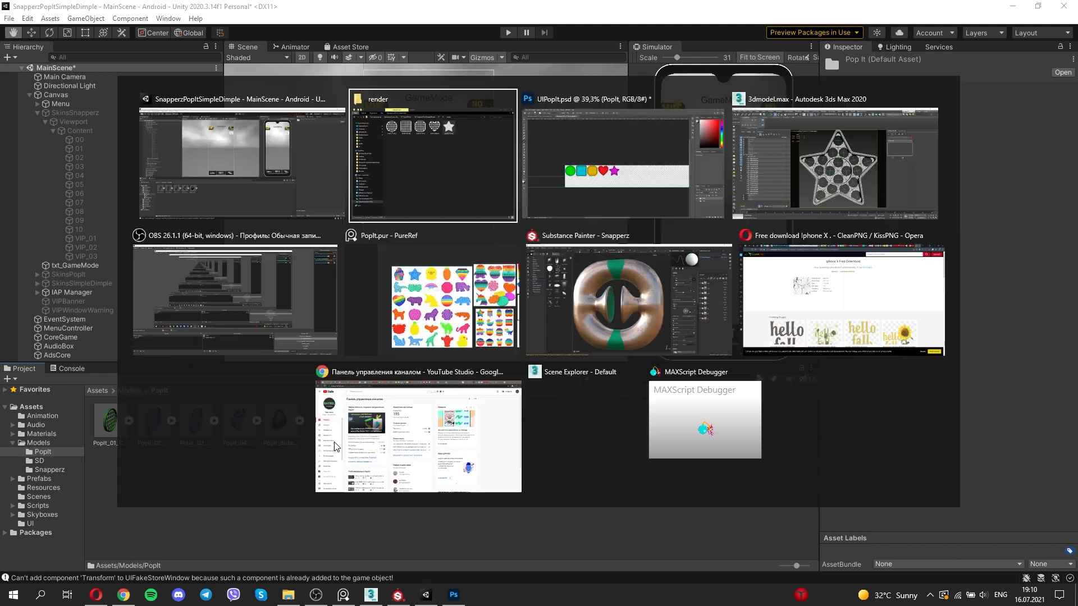
pyautogui.click(664, 90)
pyautogui.doubleClick(453, 126)
pyautogui.doubleClick(453, 127)
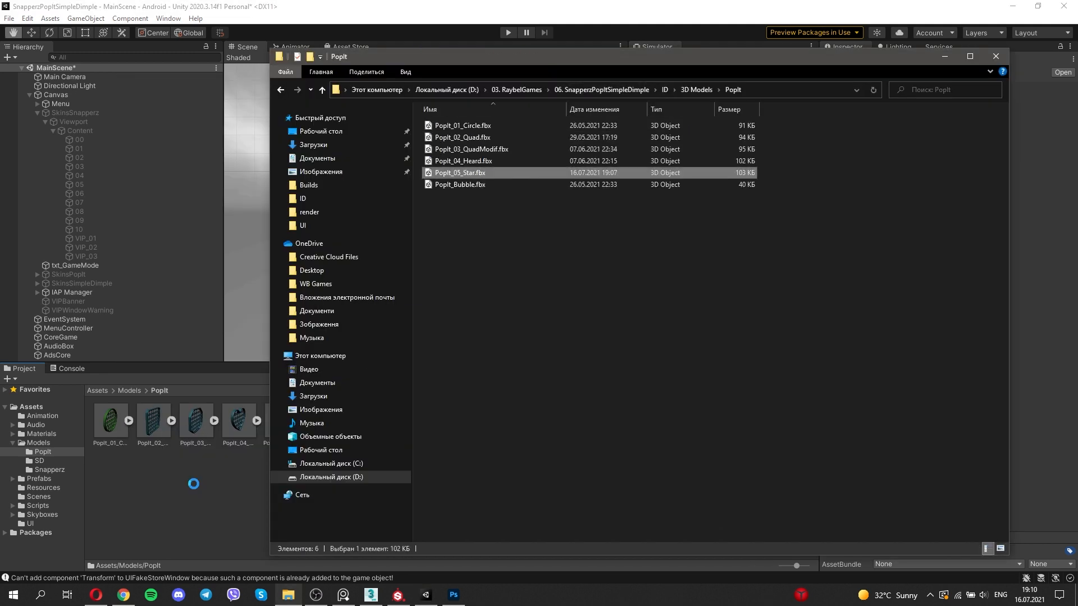
pyautogui.click(184, 483)
# - Check the remapped materials in the import settings of the PopIt_05_Star model
pyautogui.click(281, 421)
pyautogui.click(991, 90)
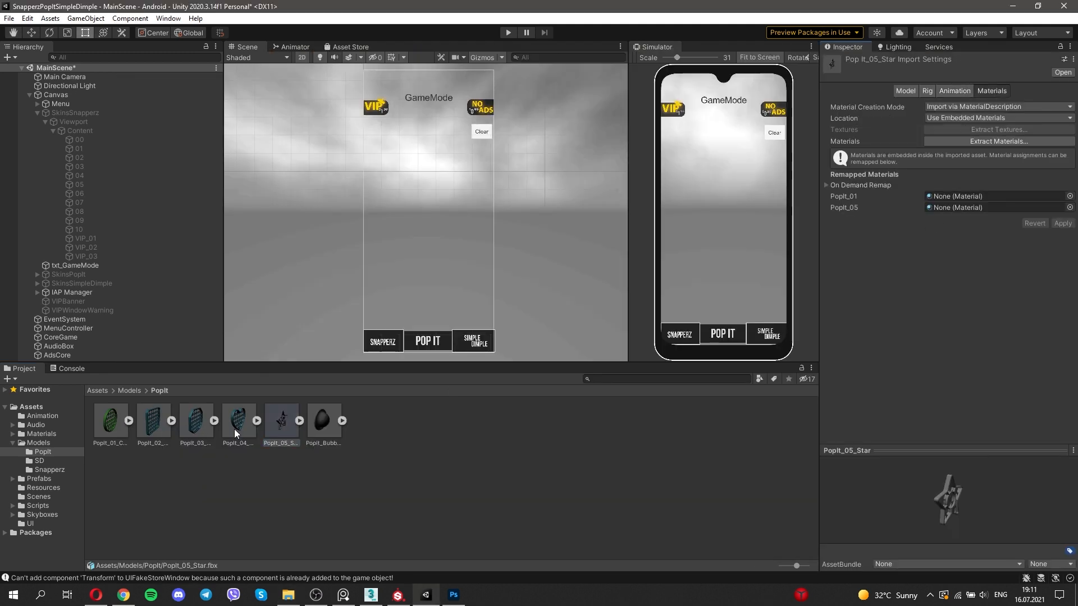
pyautogui.click(279, 421)
# - Switch to 3ds Max, show the PopIt_05 star in Perspective view and open the Material Editor for it
pyautogui.hotkey('alt', 'Tab')
pyautogui.click(477, 387)
pyautogui.press('p')
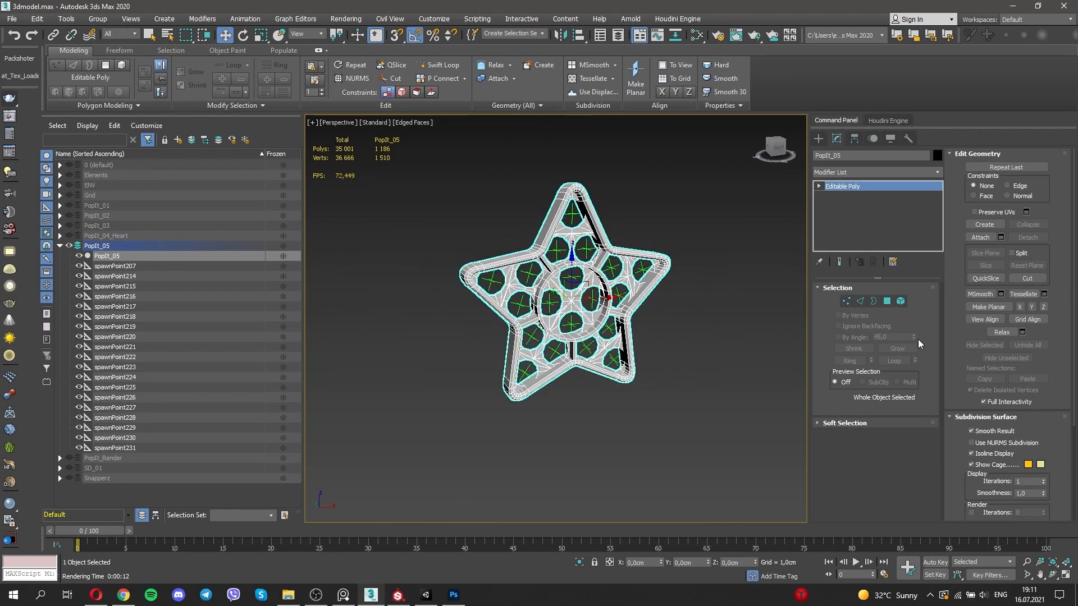
pyautogui.click(900, 301)
pyautogui.click(867, 188)
pyautogui.press('m')
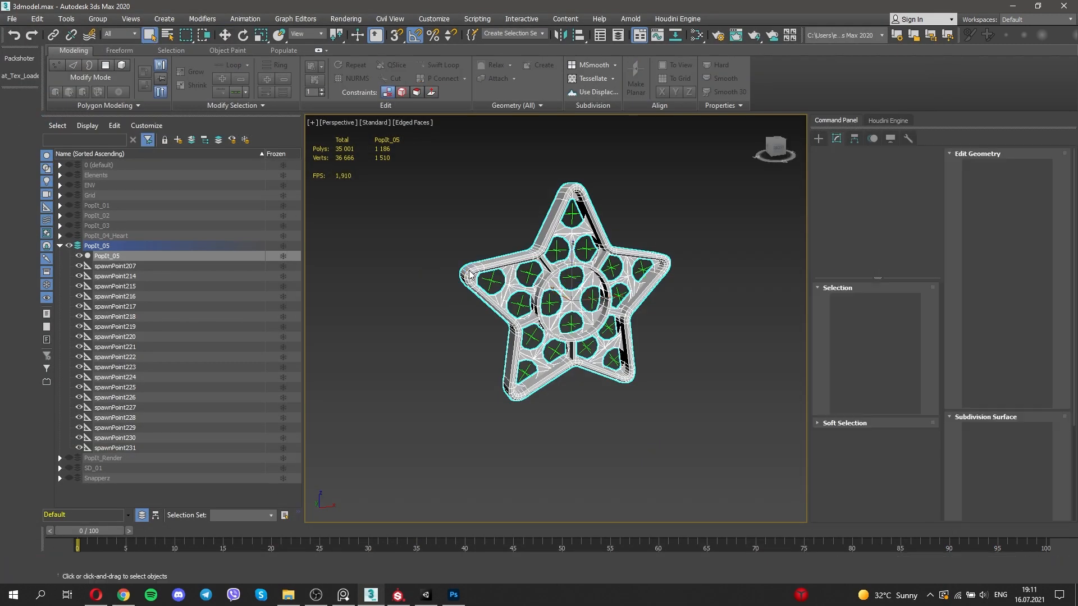
# - In Unity, rename the duplicated heart skin button as 04 and set its PrefabChanger_PopIt argument to 4
pyautogui.hotkey('alt', 'Tab')
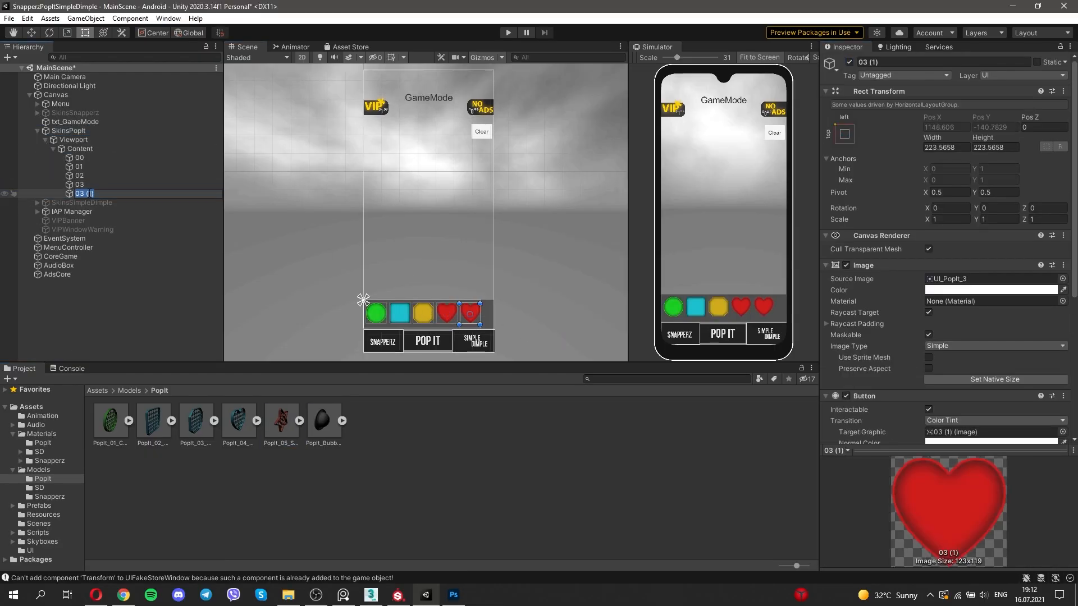
pyautogui.scroll(-8, 871, 384)
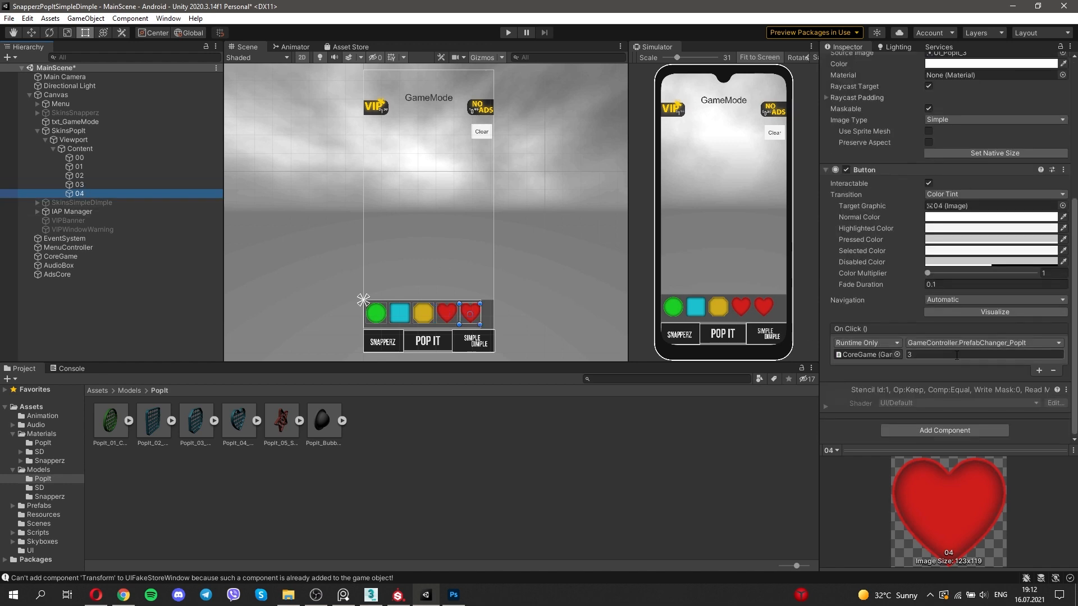
# - Replace the UI_PopIt texture in Assets/UI with the updated UI_PopIt.png from the project's UI folder
pyautogui.click(31, 550)
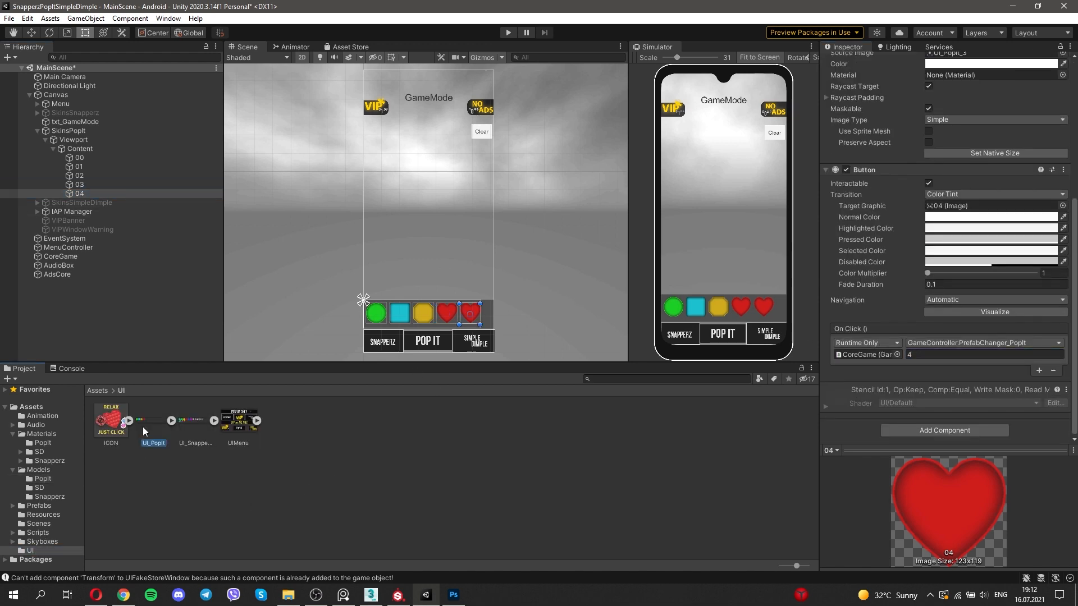
pyautogui.click(296, 597)
pyautogui.doubleClick(456, 147)
pyautogui.moveTo(907, 138); pyautogui.dragTo(194, 466)
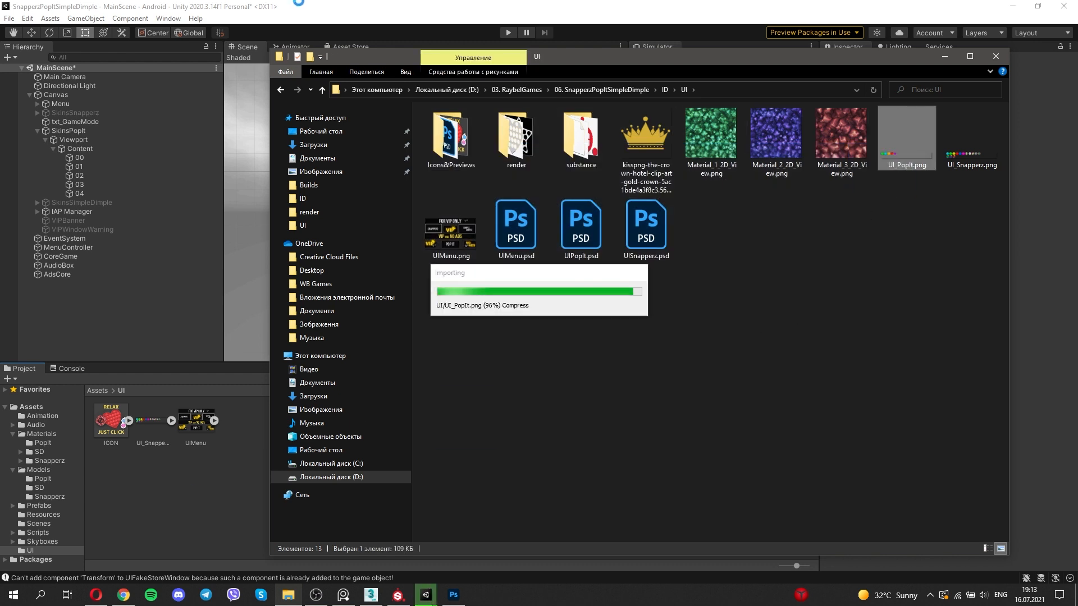
# - Set UI_PopIt's texture type to Sprite (2D and UI), apply the import settings and open it in the Sprite Editor
pyautogui.click(166, 430)
pyautogui.click(963, 93)
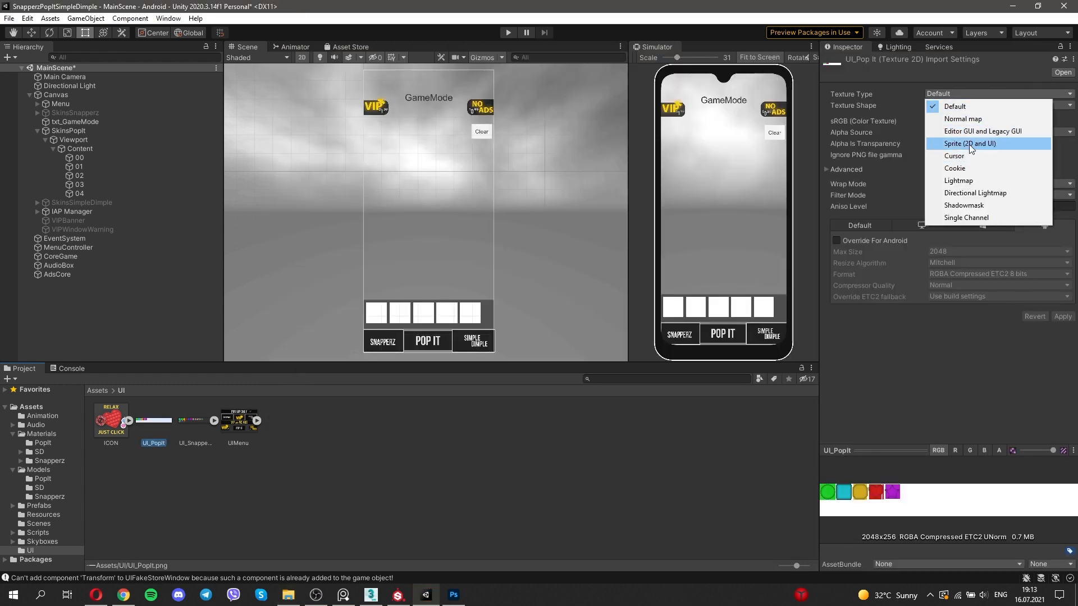
pyautogui.click(969, 144)
pyautogui.click(578, 323)
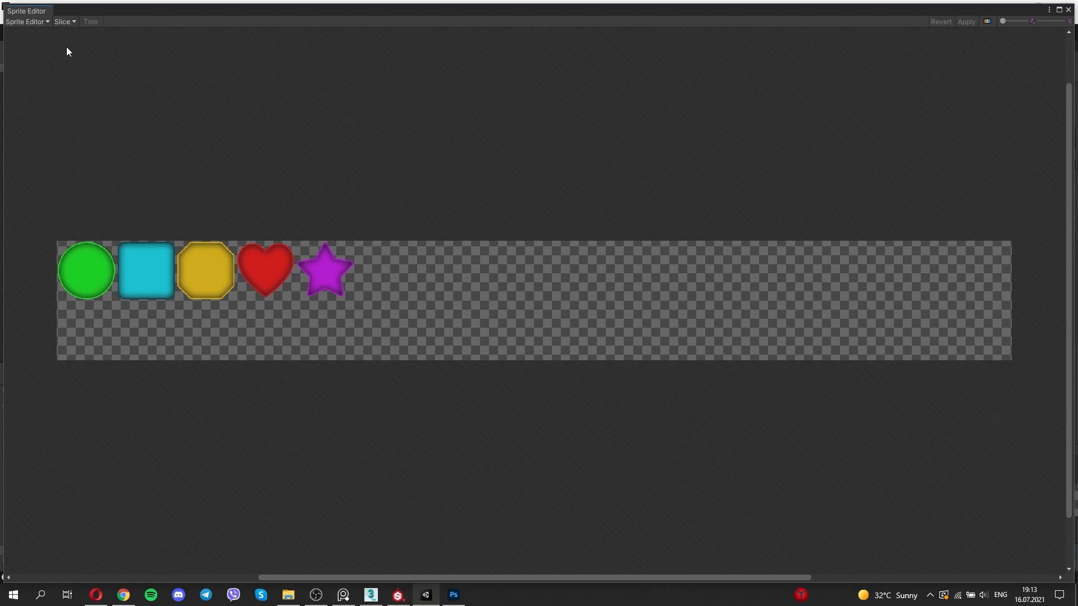
# - Slice the UI_PopIt sheet by a cell size of 264 x 264 pixels and apply the slices
pyautogui.click(62, 21)
pyautogui.click(169, 32)
pyautogui.click(169, 70)
pyautogui.click(169, 32)
pyautogui.click(161, 59)
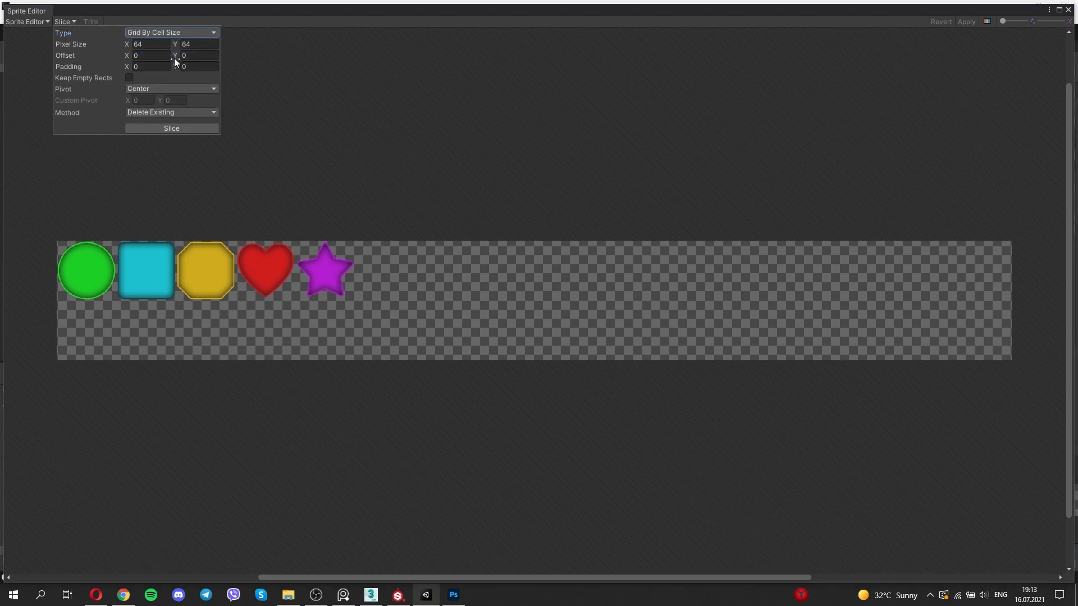
pyautogui.click(141, 128)
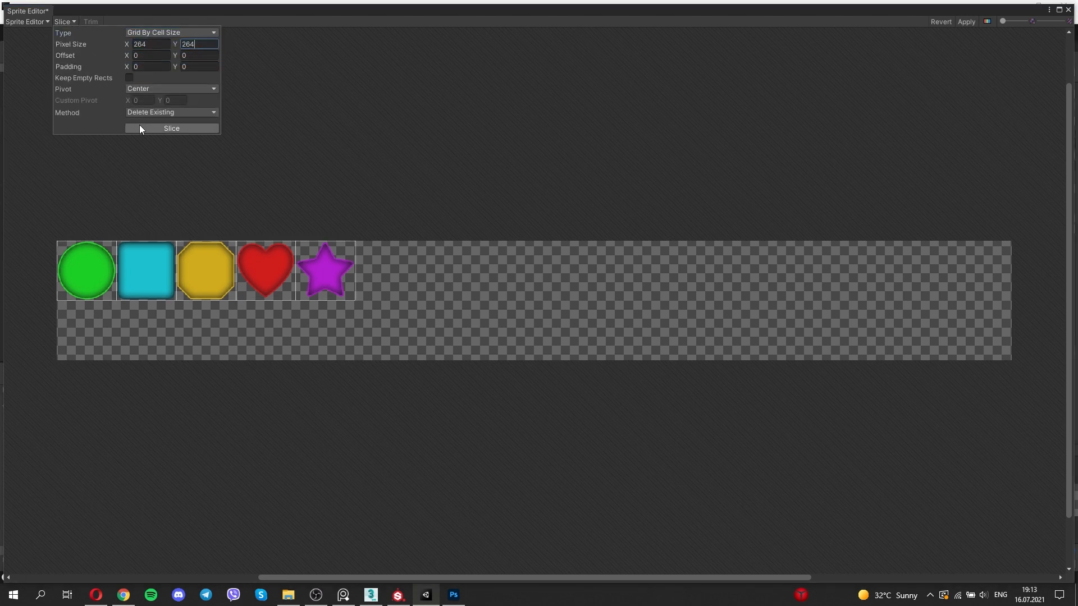
pyautogui.scroll(2, 118, 273)
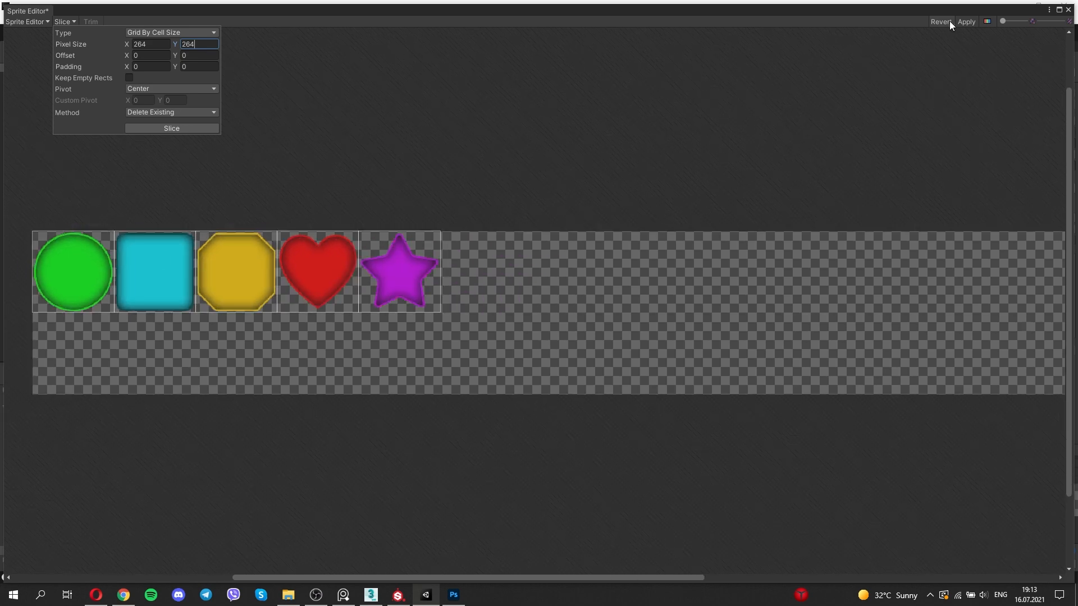
pyautogui.click(966, 21)
pyautogui.click(1069, 9)
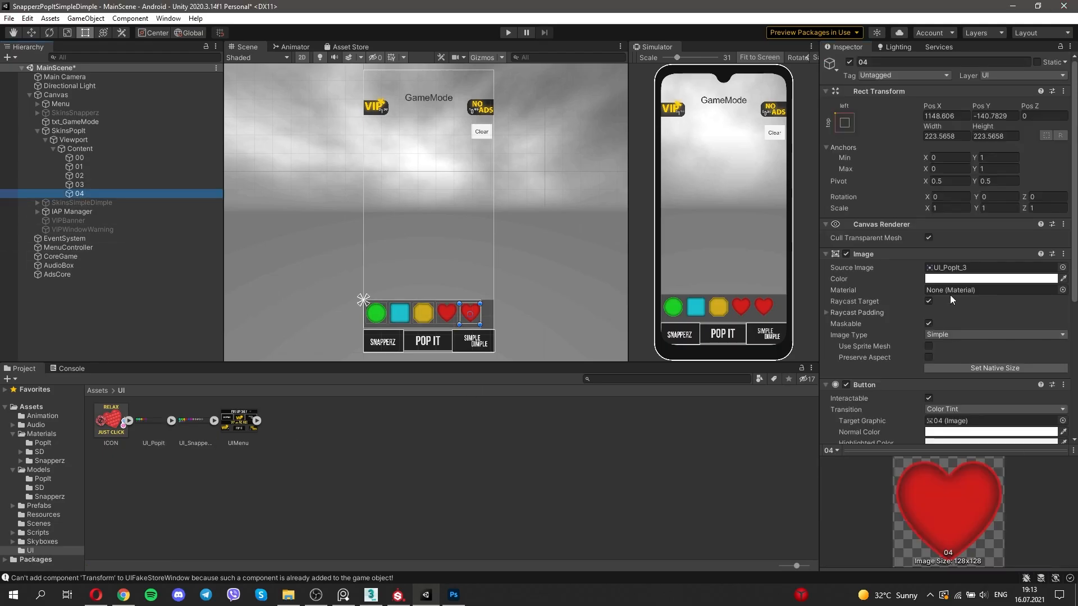
# - Set the source image of skin button 04 to the purple star sprite UI_PopIt_4
pyautogui.click(1062, 267)
pyautogui.click(788, 236)
pyautogui.click(1067, 182)
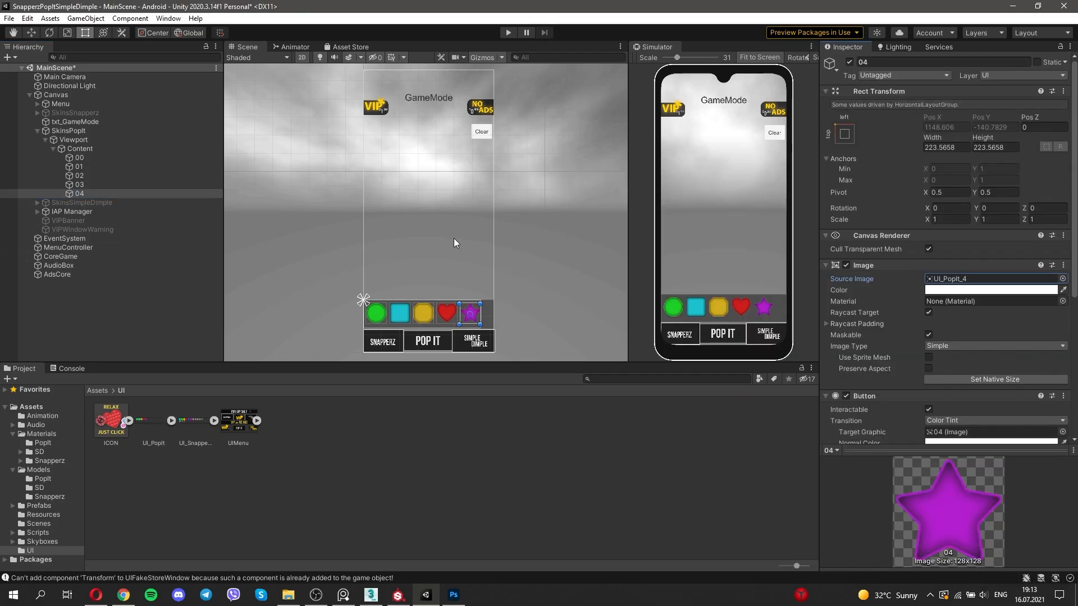
# - Test the Pop It skin buttons in the maximized Simulator, stop the game and deactivate the SkinsPopIt object
pyautogui.click(811, 47)
pyautogui.click(825, 74)
pyautogui.click(504, 476)
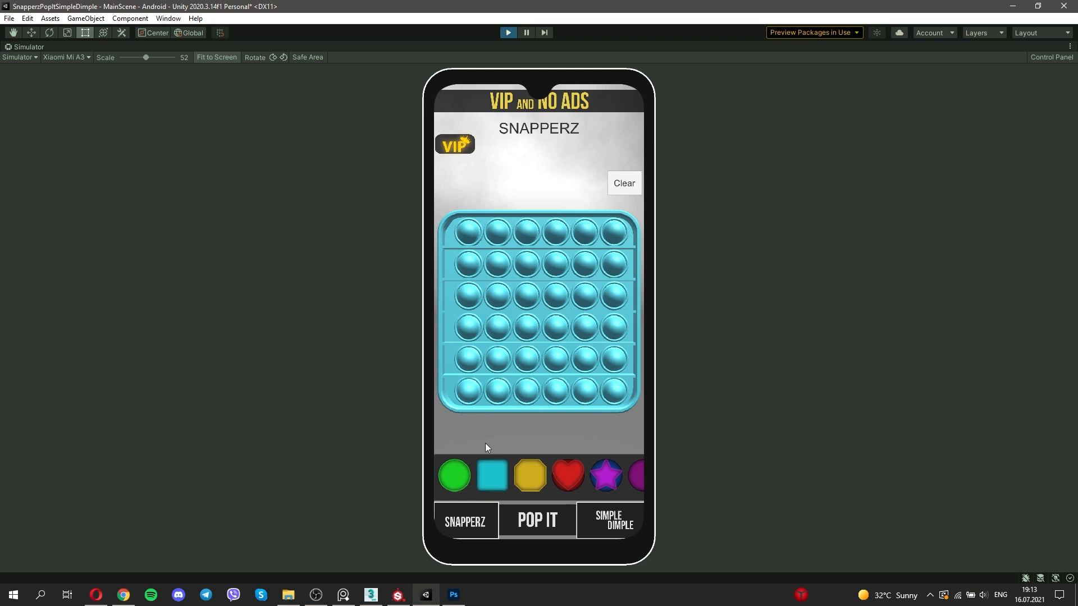
pyautogui.click(535, 477)
pyautogui.click(509, 32)
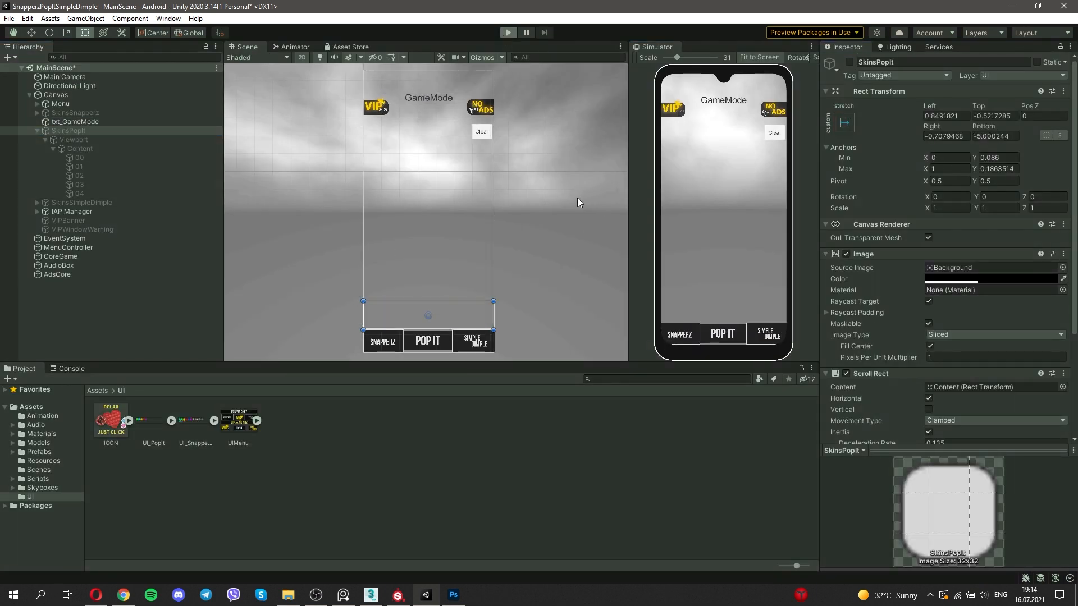
# - Play the game in Pop It mode and try the yellow, blue, heart and star skins
pyautogui.hotkey('ctrl', 'p')
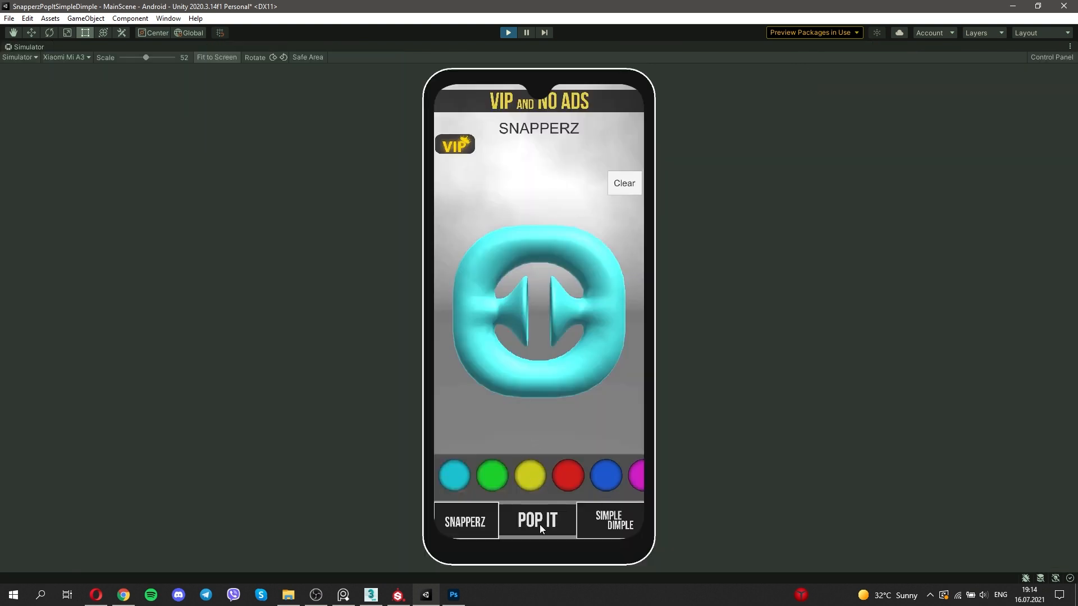
pyautogui.click(540, 524)
pyautogui.click(530, 476)
pyautogui.click(492, 476)
pyautogui.click(568, 475)
pyautogui.click(606, 476)
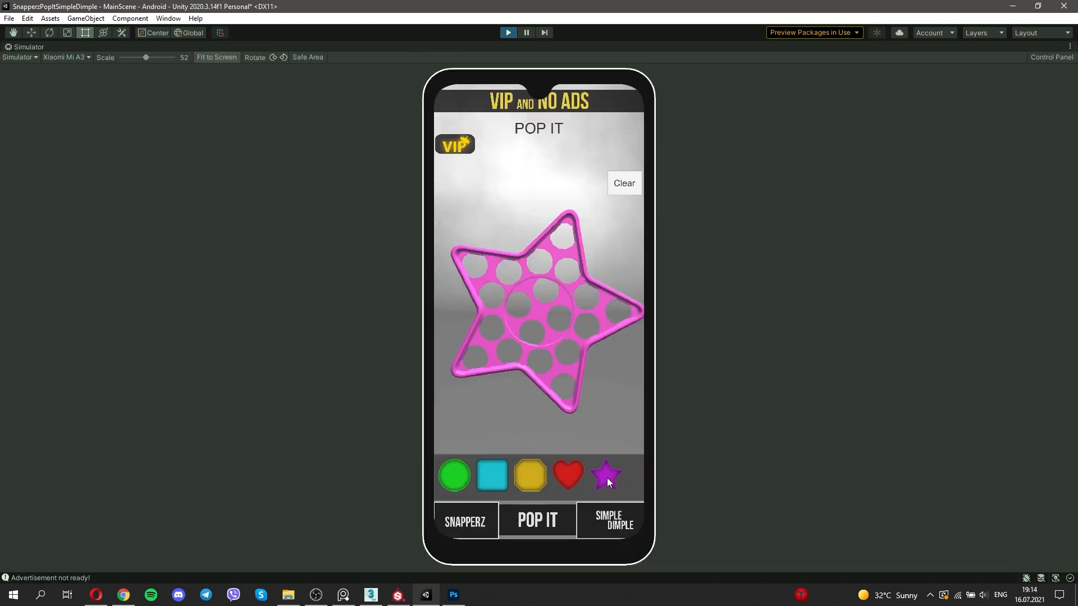
pyautogui.click(508, 33)
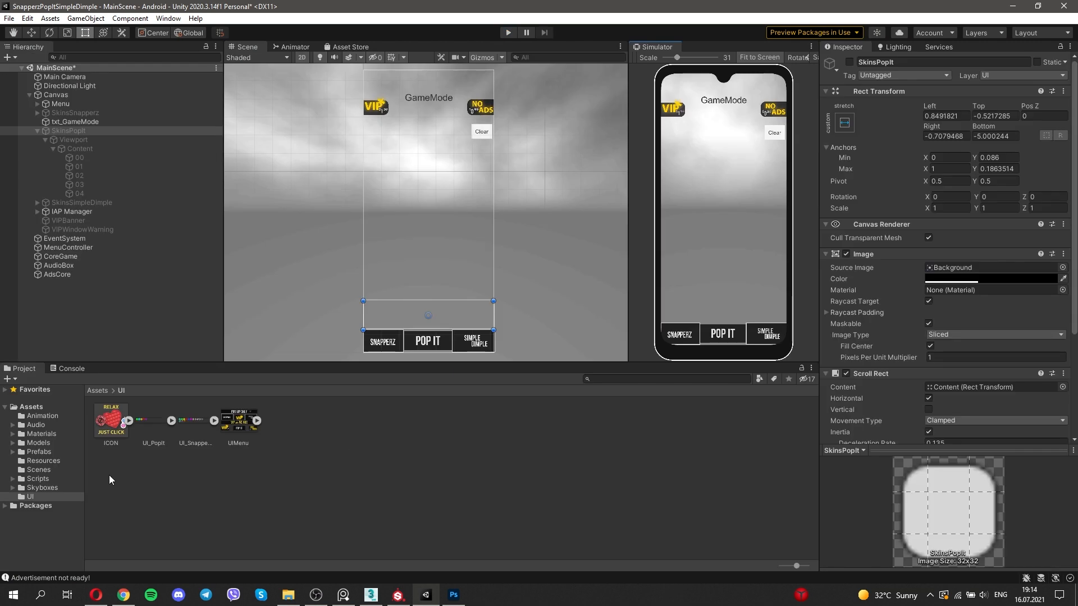
# - Try enabling Bake Axis Conversion in the PopIt_05_Star model's import settings and apply it
pyautogui.click(35, 443)
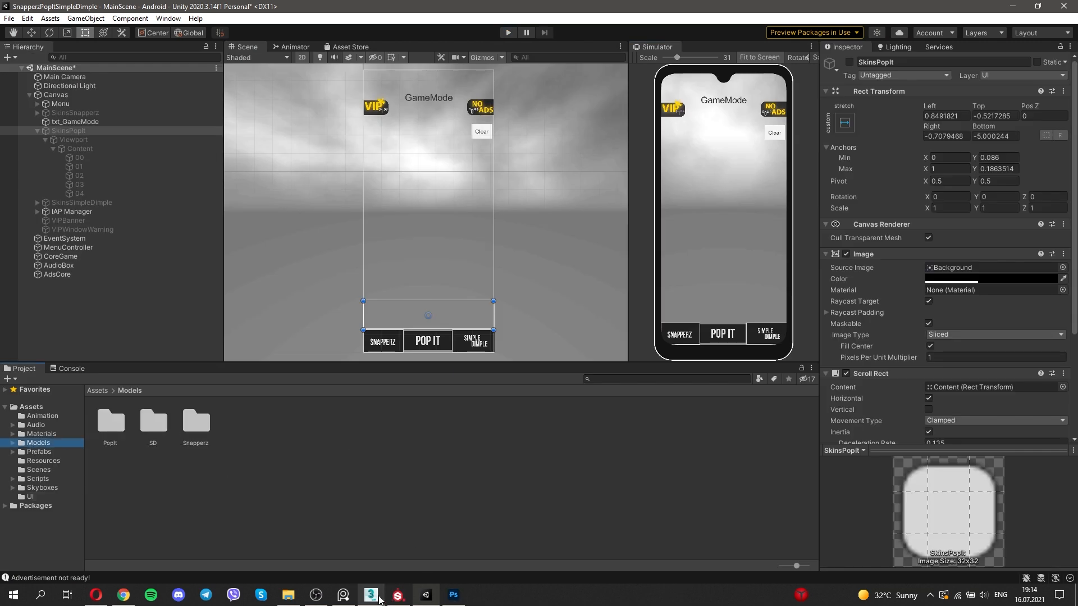
pyautogui.doubleClick(110, 421)
pyautogui.click(281, 421)
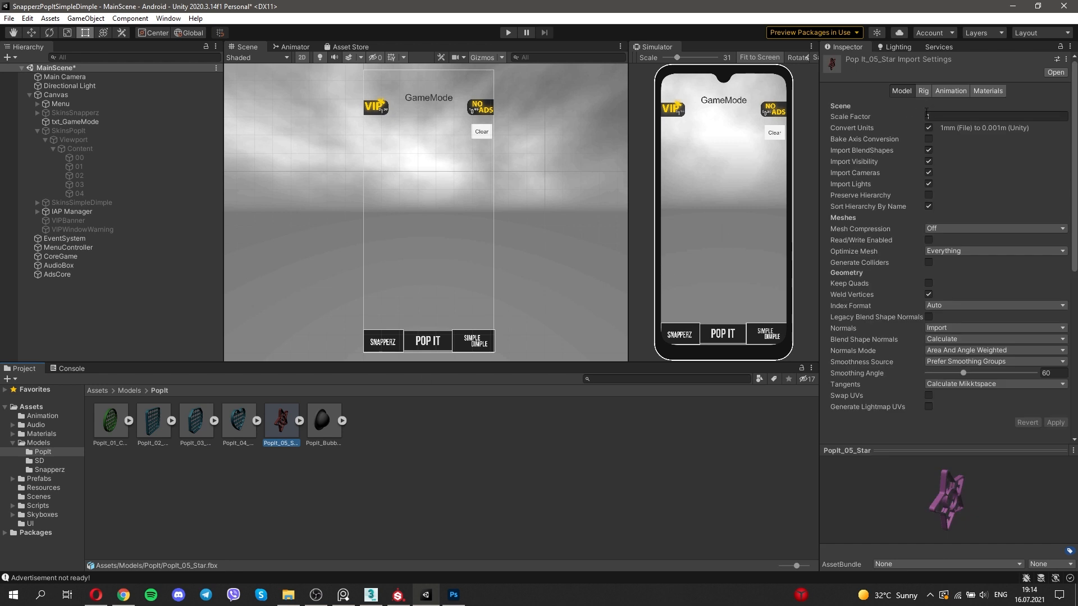
pyautogui.click(928, 139)
pyautogui.click(1055, 422)
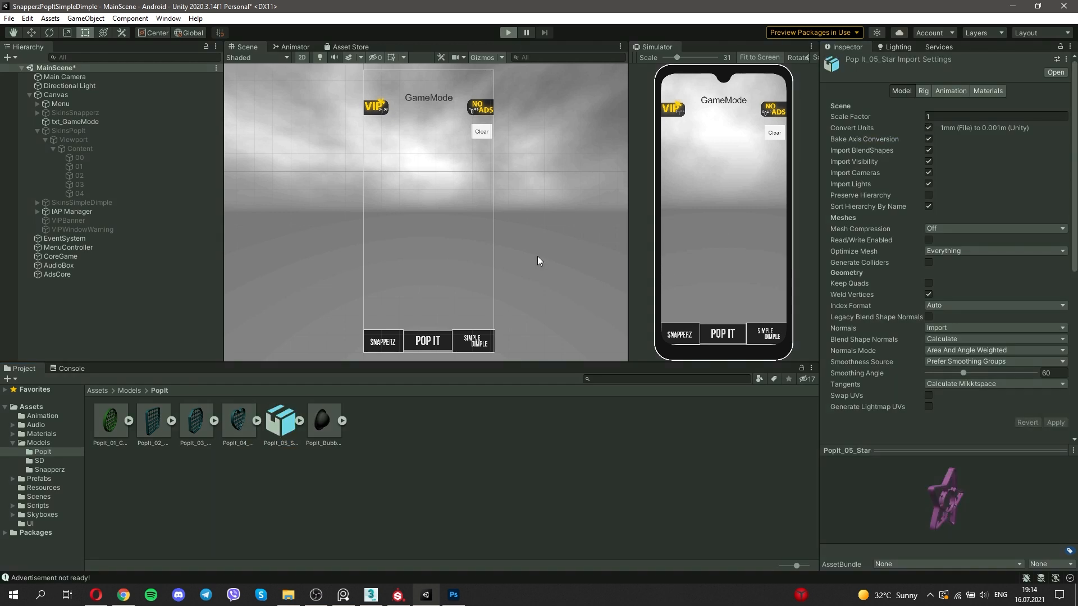
# - Play the game to check the star's orientation, stop it and delete the PopIt_05_Star.fbx asset
pyautogui.hotkey('ctrl', 'p')
pyautogui.click(763, 307)
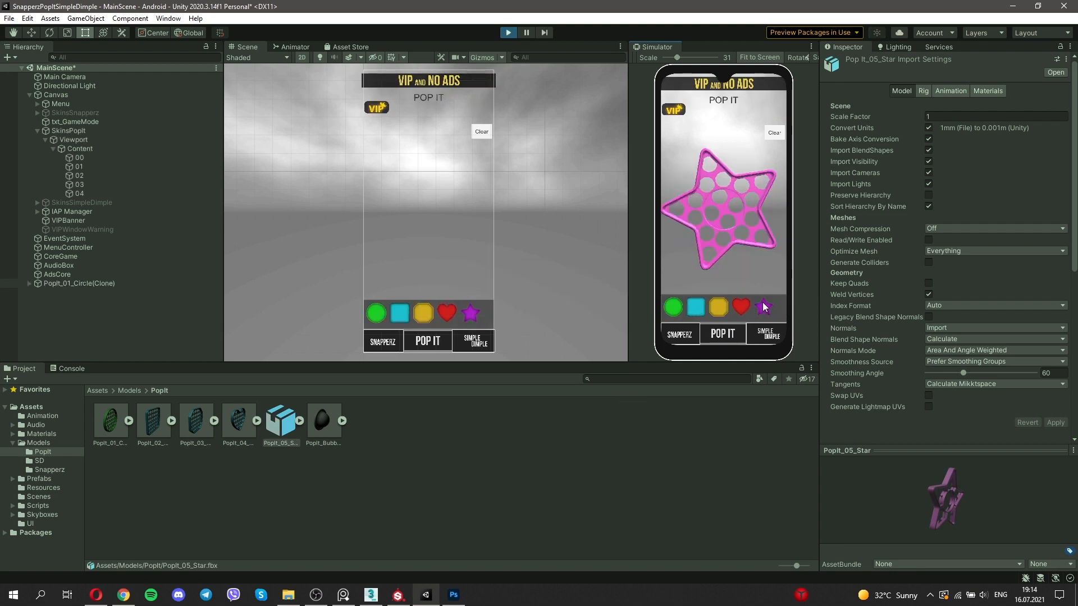
pyautogui.click(507, 32)
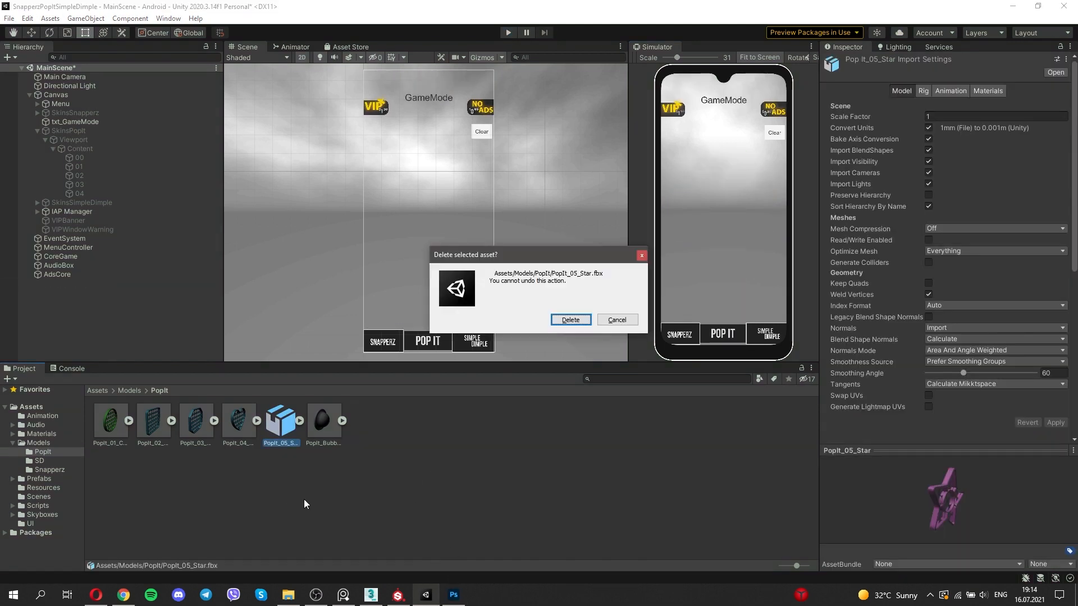
pyautogui.press('Delete')
# - In 3ds Max, reset the XForm of the PopIt_05 star and convert it back to Editable Poly
pyautogui.click(399, 595)
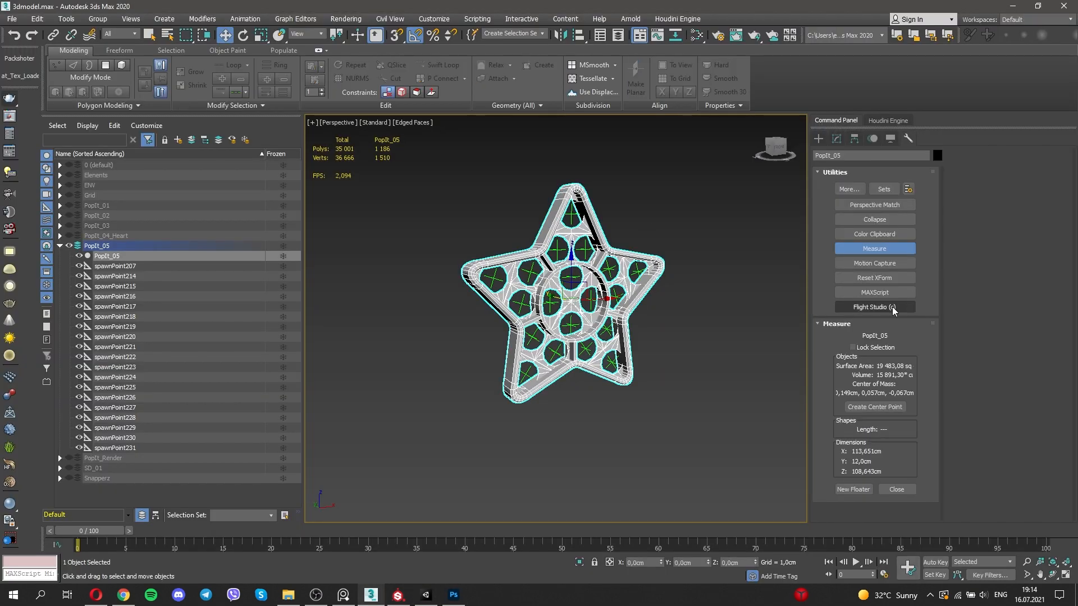
pyautogui.click(874, 280)
pyautogui.click(873, 342)
pyautogui.click(836, 139)
pyautogui.keyDown('alt'); pyautogui.moveTo(654, 318); pyautogui.dragTo(618, 289, button='middle'); pyautogui.keyUp('alt')
pyautogui.rightClick(618, 288)
pyautogui.moveTo(663, 402)
pyautogui.click(736, 411)
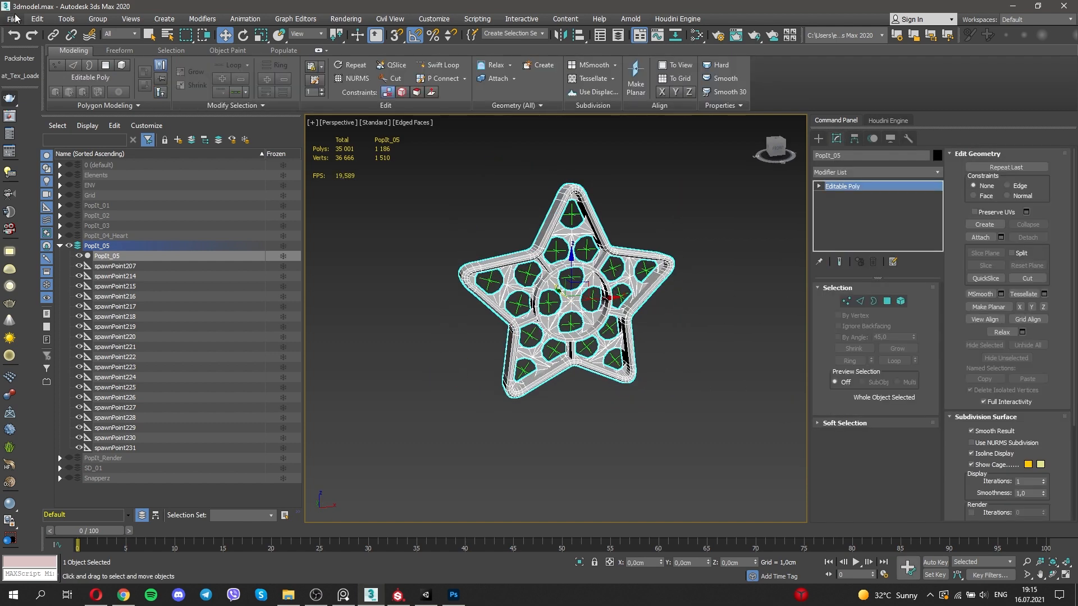
# - Select the star with all its spawn points and export them as FBX over PopIt_05_Star.fbx
pyautogui.click(15, 18)
pyautogui.moveTo(424, 161); pyautogui.dragTo(713, 429)
pyautogui.click(7, 8)
pyautogui.click(12, 18)
pyautogui.doubleClick(107, 130)
pyautogui.click(610, 315)
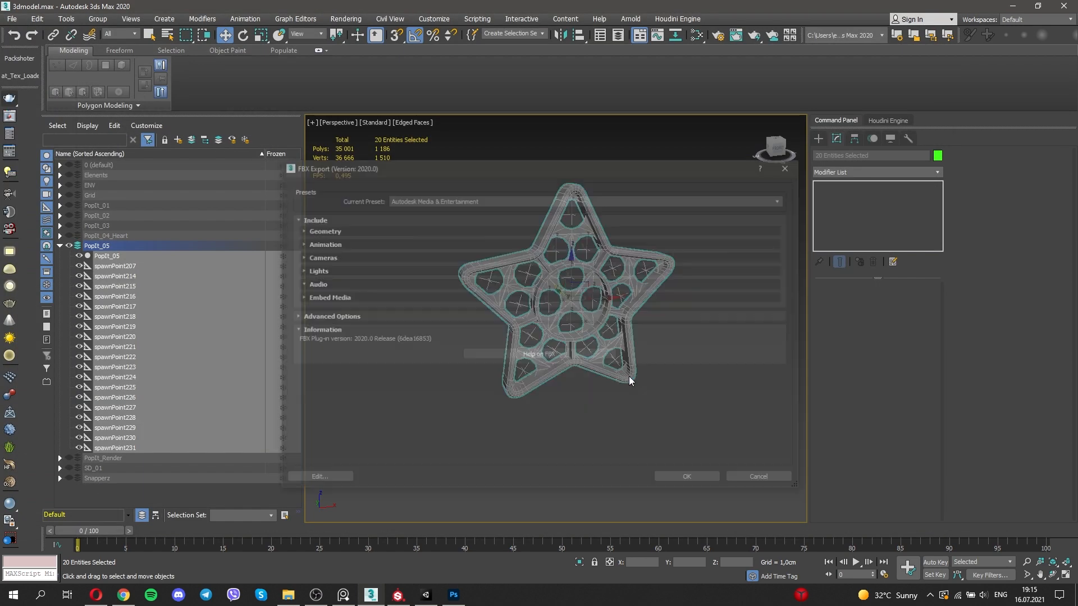
pyautogui.click(687, 476)
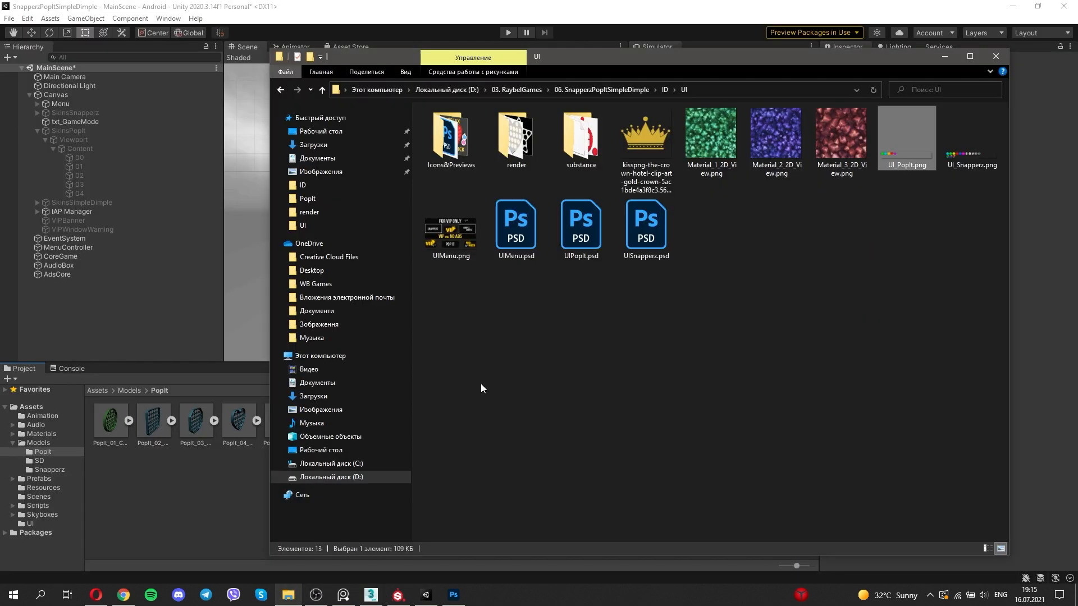
# - Import the re-exported PopIt_05_Star.fbx from the 3D Models/PopIt folder into Unity's Models/PopIt folder
pyautogui.click(601, 90)
pyautogui.doubleClick(441, 126)
pyautogui.doubleClick(460, 126)
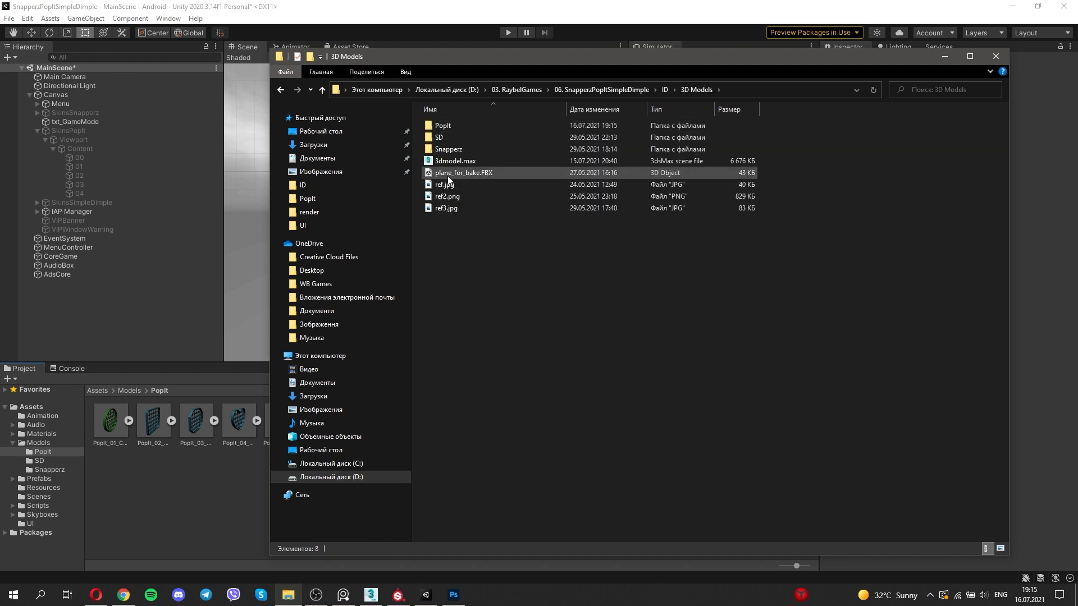
pyautogui.doubleClick(452, 126)
pyautogui.click(460, 173)
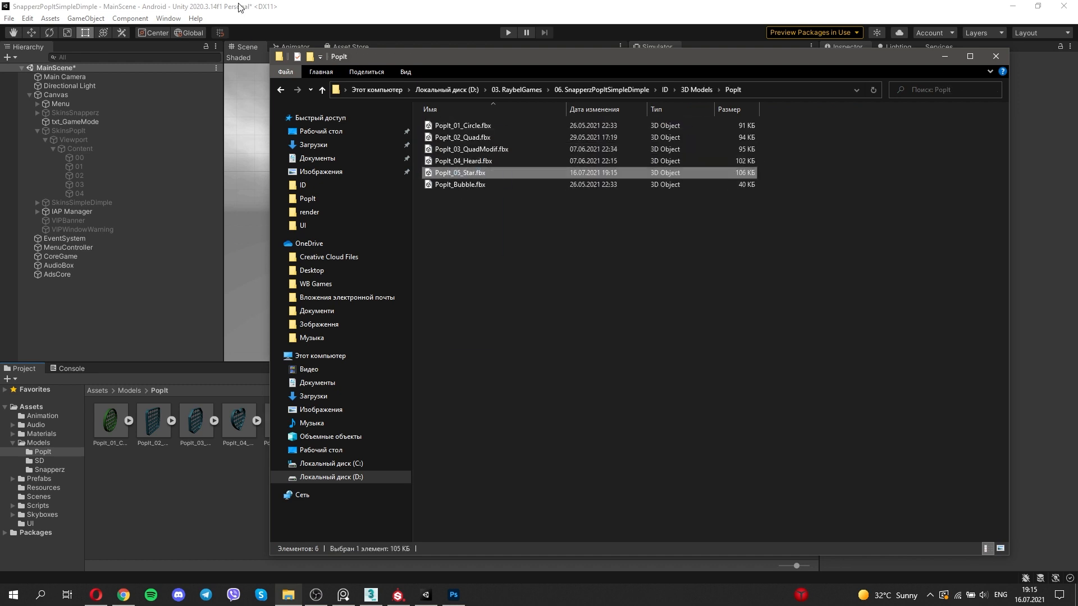
pyautogui.click(239, 8)
# - Remap the PopIt_05_Star model's embedded material to the pink Pop It material and place the model in the scene
pyautogui.click(282, 421)
pyautogui.click(992, 91)
pyautogui.click(1070, 195)
pyautogui.doubleClick(788, 287)
pyautogui.moveTo(282, 421); pyautogui.dragTo(156, 313)
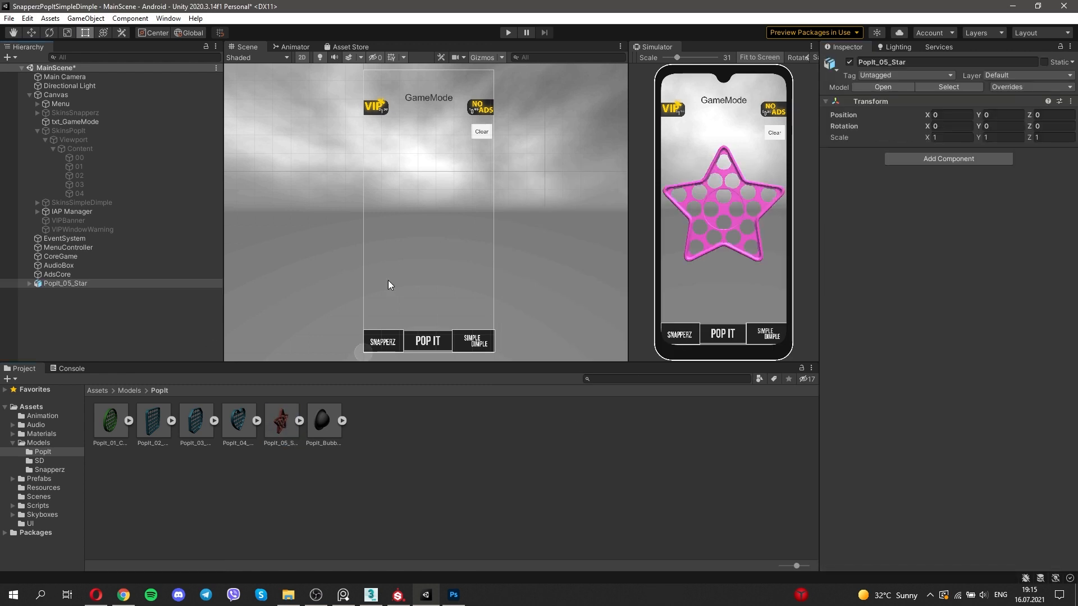
pyautogui.doubleClick(96, 284)
# - Open the Prefabs/PopIt folder and examine the Base Starter script settings and spawn points of the PopIt_03_QuadModif prefab
pyautogui.click(12, 443)
pyautogui.click(13, 451)
pyautogui.click(43, 461)
pyautogui.click(240, 425)
pyautogui.scroll(-5, 860, 310)
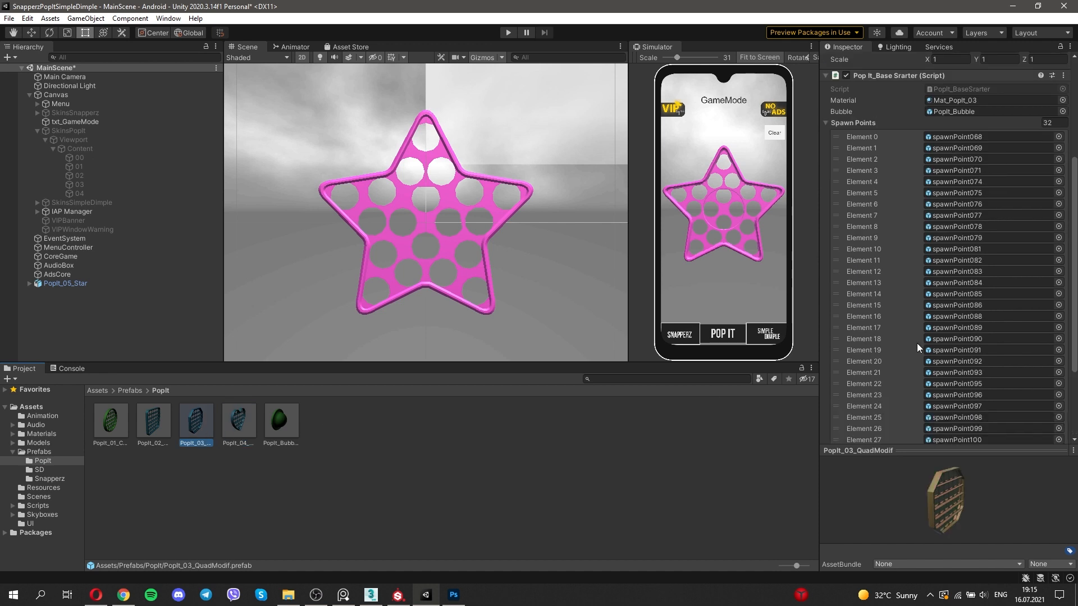
# - Add the PopIt_BaseSrarter script to the scene's PopIt_05_Star, with Mat_PopIt_05 as its material and PopIt_Bubble as its bubble
pyautogui.click(82, 284)
pyautogui.click(949, 158)
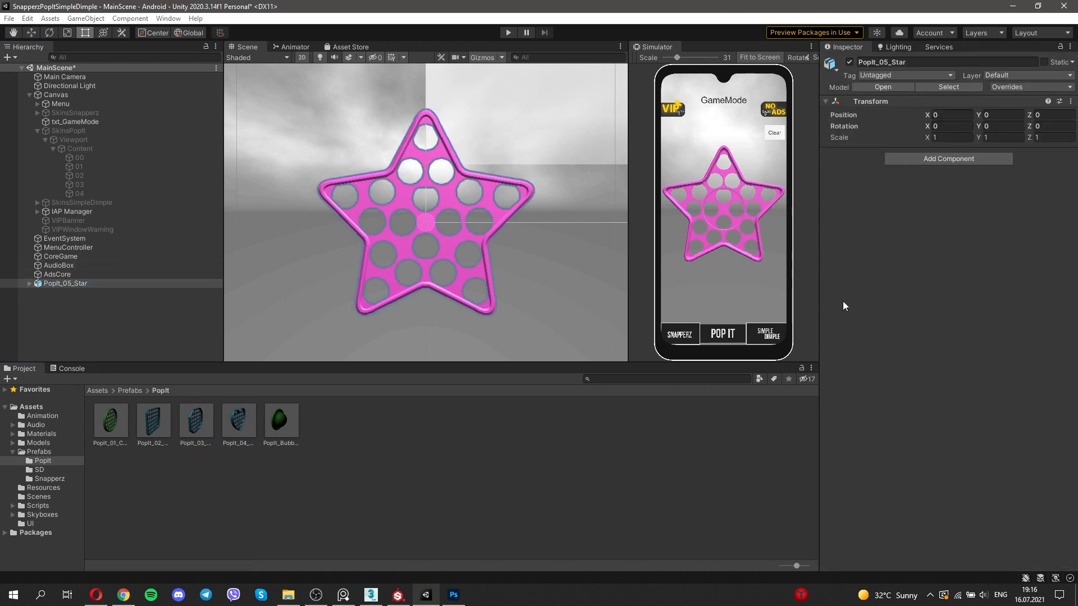
pyautogui.click(898, 197)
pyautogui.click(1070, 178)
pyautogui.doubleClick(792, 279)
pyautogui.click(1070, 191)
pyautogui.click(1068, 180)
pyautogui.moveTo(282, 421); pyautogui.dragTo(973, 191)
# - Fill the script's Spawn Points with the star's children spawnPoint207 through spawnPoint231, and open the Speed Rotate value for editing
pyautogui.click(30, 284)
pyautogui.scroll(-4, 34, 280)
pyautogui.click(110, 195)
pyautogui.keyDown('shift'); pyautogui.click(106, 358); pyautogui.keyUp('shift')
pyautogui.moveTo(106, 357); pyautogui.dragTo(898, 216)
pyautogui.click(929, 443)
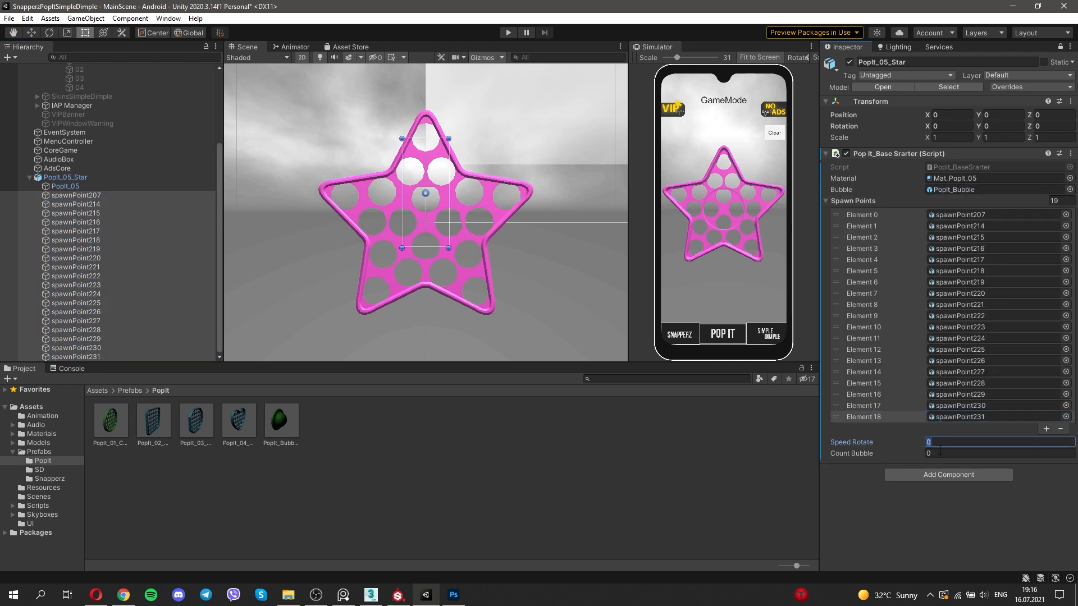
# - Save PopIt_05_Star as a prefab in the Prefabs/PopIt folder and delete the object from the scene
pyautogui.click(64, 177)
pyautogui.moveTo(64, 177); pyautogui.dragTo(326, 474)
pyautogui.press('Delete')
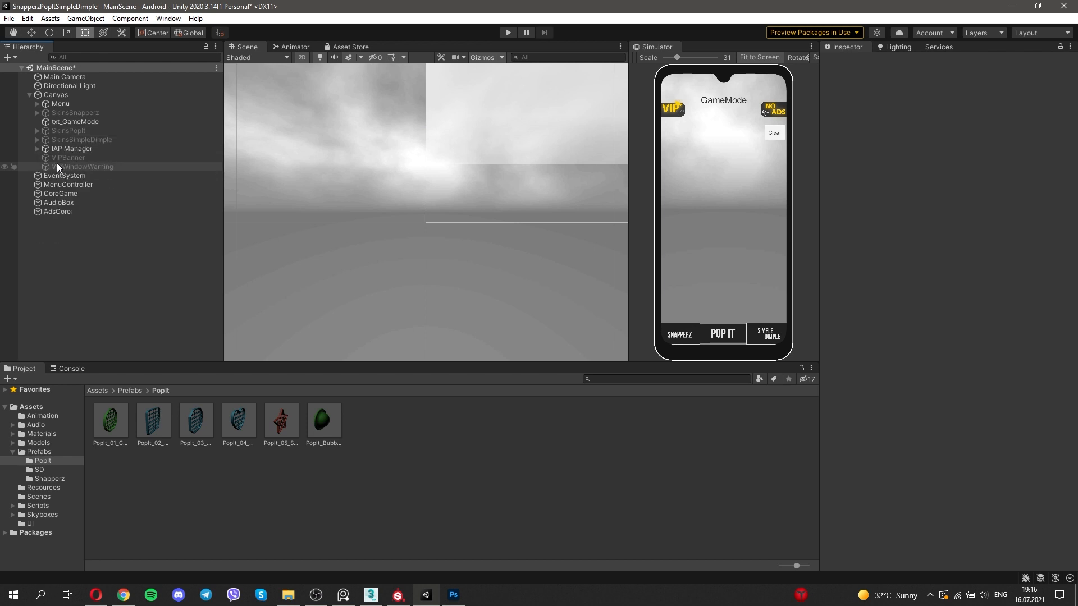
# - Add the PopIt_05_Star prefab to CoreGame's Type Of Pop It Prefab list as Element 4
pyautogui.click(61, 193)
pyautogui.moveTo(280, 421); pyautogui.dragTo(948, 472)
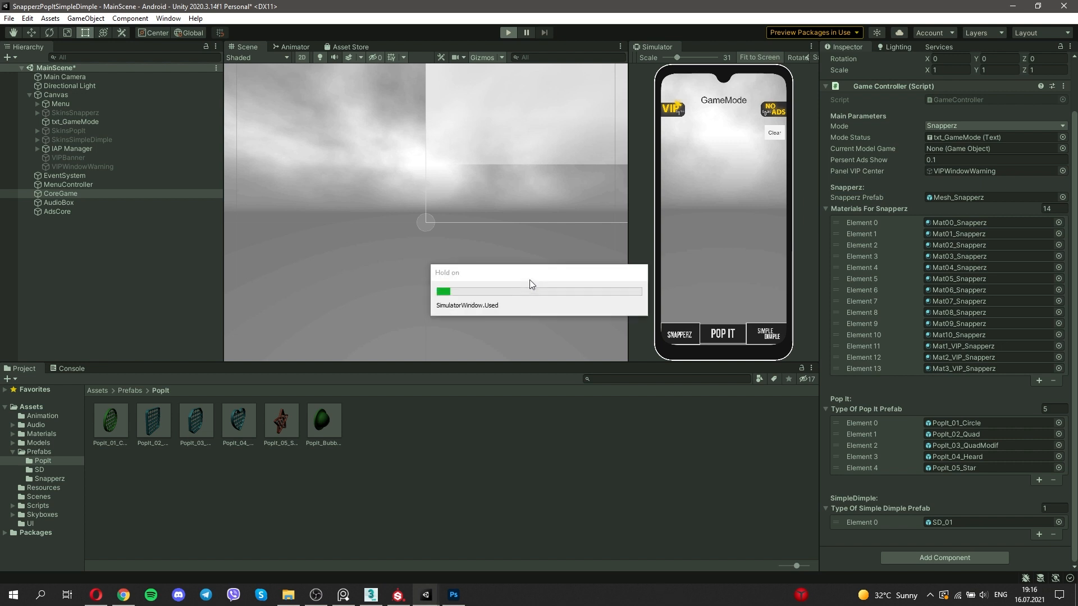
# - Play-test the game in a maximized Simulator, trying the heart and star toys in Pop It mode, and stop the game
pyautogui.click(810, 46)
pyautogui.click(833, 75)
pyautogui.click(539, 520)
pyautogui.click(566, 475)
pyautogui.click(605, 476)
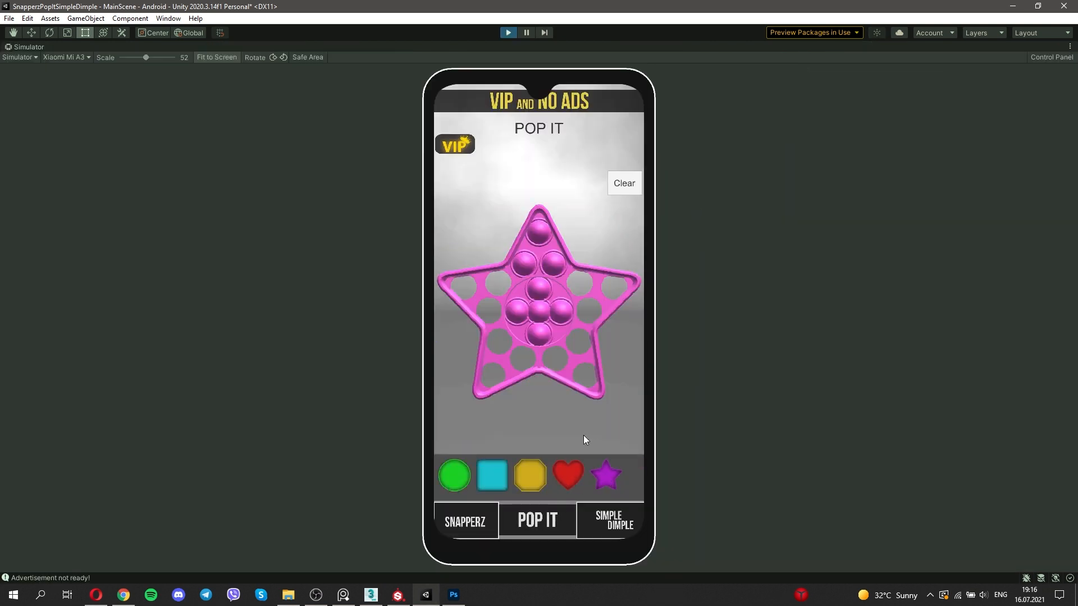
pyautogui.click(1070, 47)
pyautogui.click(977, 73)
pyautogui.click(508, 34)
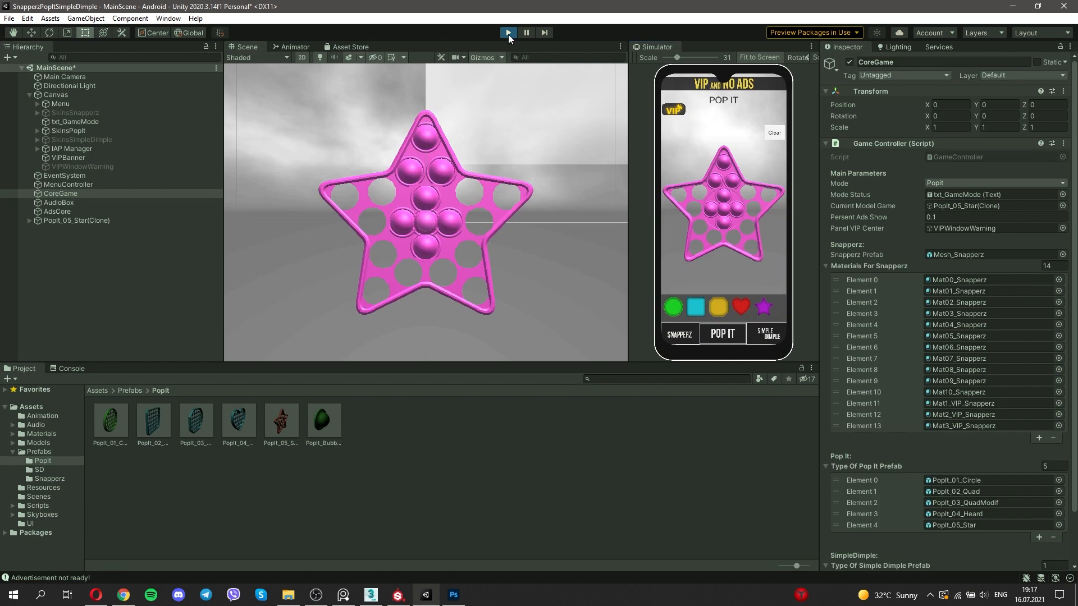
# - Switch to 3ds Max, select spawnPoint207 through spawnPoint231, try moving them together and undo the move
pyautogui.click(453, 595)
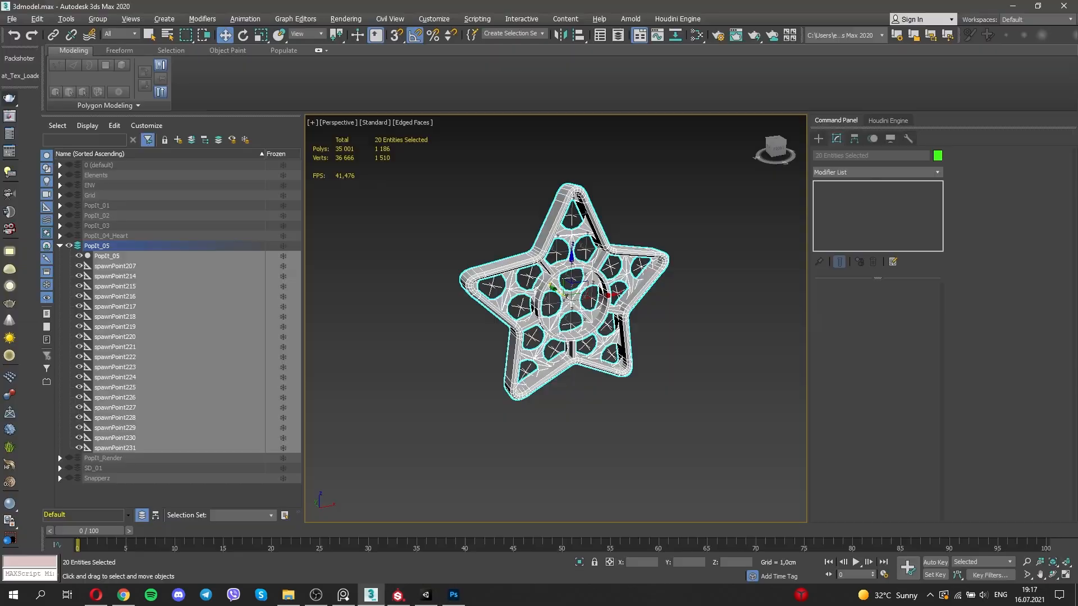
pyautogui.click(438, 387)
pyautogui.keyDown('alt'); pyautogui.moveTo(522, 337); pyautogui.dragTo(523, 276, button='middle'); pyautogui.keyUp('alt')
pyautogui.scroll(4, 523, 276)
pyautogui.click(522, 276)
pyautogui.click(459, 289)
pyautogui.click(142, 276)
pyautogui.click(140, 266)
pyautogui.keyDown('shift'); pyautogui.click(179, 446); pyautogui.keyUp('shift')
pyautogui.keyDown('alt'); pyautogui.moveTo(595, 382); pyautogui.dragTo(637, 401, button='middle'); pyautogui.keyUp('alt')
pyautogui.moveTo(568, 336); pyautogui.dragTo(618, 379)
pyautogui.hotkey('ctrl', 'z')
pyautogui.keyDown('alt'); pyautogui.moveTo(721, 447); pyautogui.dragTo(707, 421, button='middle'); pyautogui.keyUp('alt')
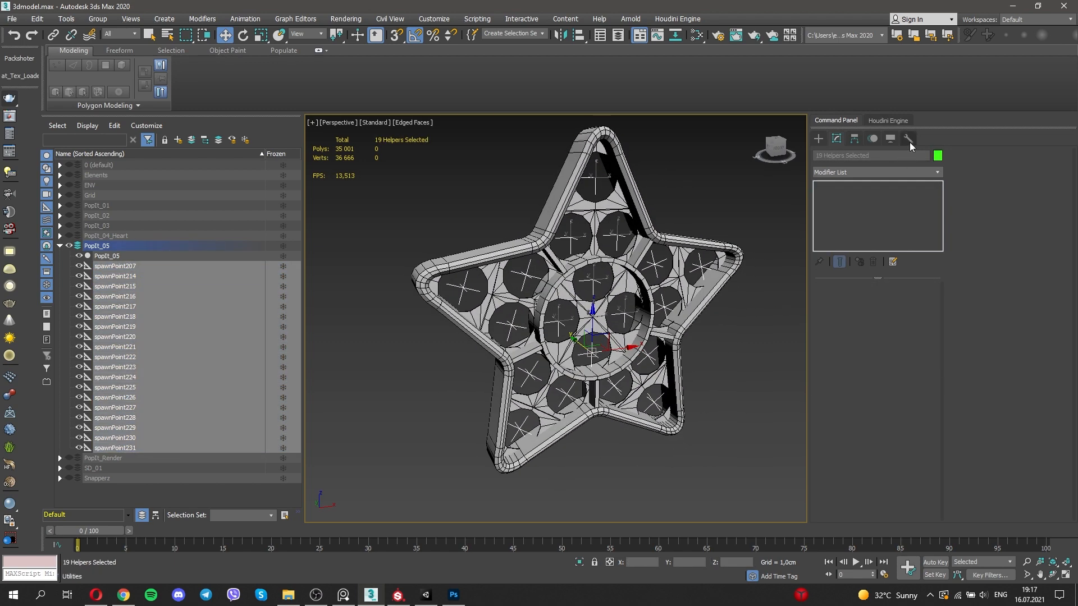
# - Check the star's spawn points one by one and reselect spawnPoint207 through spawnPoint231
pyautogui.click(157, 276)
pyautogui.press('Down')
pyautogui.press('Down')
pyautogui.press('Down')
pyautogui.press('Down')
pyautogui.press('Down')
pyautogui.press('Down')
pyautogui.press('Down')
pyautogui.press('Down')
pyautogui.press('Home')
pyautogui.hotkey('shift', 'End')
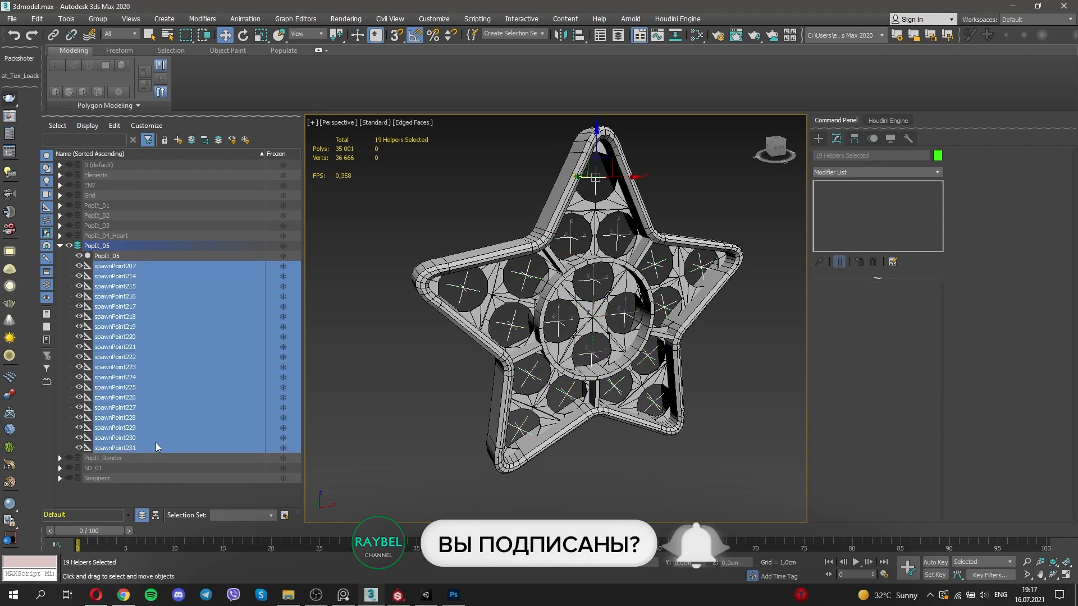
# - Examine the pivots of the star's spawn points with Affect Pivot Only
pyautogui.click(854, 138)
pyautogui.click(875, 216)
pyautogui.click(878, 220)
pyautogui.keyDown('alt'); pyautogui.moveTo(741, 225); pyautogui.dragTo(696, 219, button='middle'); pyautogui.keyUp('alt')
pyautogui.click(696, 202)
# - Select the star with all its spawn points and re-export the selection over the existing PopIt_05_Star.fbx
pyautogui.hotkey('ctrl', 'a')
pyautogui.click(12, 19)
pyautogui.moveTo(82, 188)
pyautogui.click(172, 198)
pyautogui.doubleClick(146, 130)
pyautogui.click(602, 313)
pyautogui.click(680, 471)
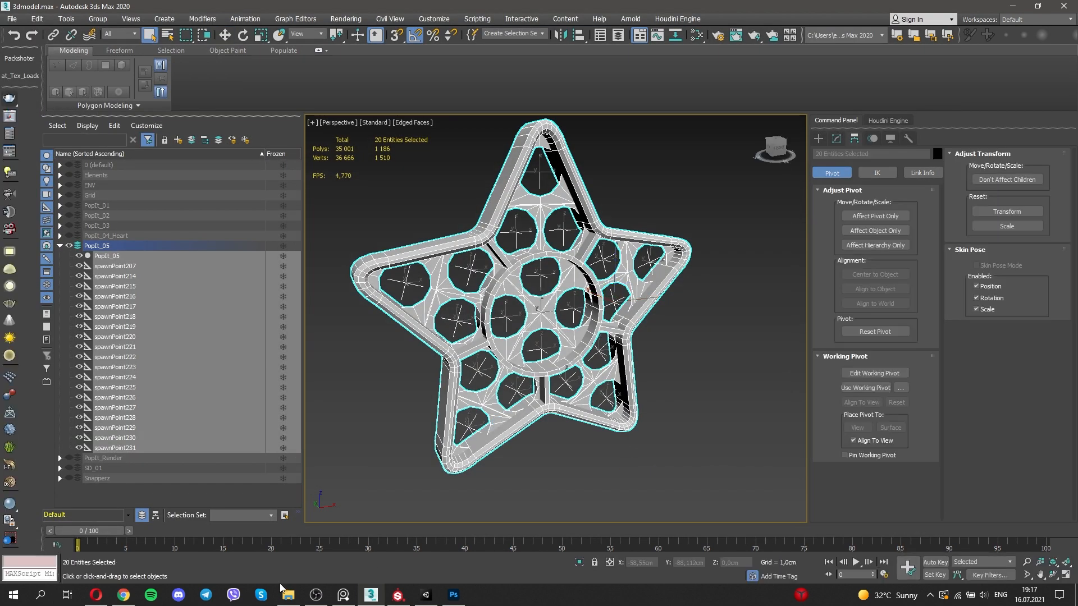
# - Switch to Unity and bring the re-exported star FBX from the file explorer into the Models/PopIt folder
pyautogui.hotkey('alt', 'Tab')
pyautogui.click(425, 595)
pyautogui.click(40, 442)
pyautogui.doubleClick(199, 429)
pyautogui.click(132, 391)
pyautogui.doubleClick(120, 432)
pyautogui.click(280, 423)
pyautogui.click(288, 595)
pyautogui.moveTo(512, 176); pyautogui.dragTo(233, 481)
pyautogui.click(361, 5)
# - Remap the star model's embedded material to its Pop It material and place the PopIt_05_Star prefab in the scene
pyautogui.click(281, 422)
pyautogui.click(1069, 196)
pyautogui.doubleClick(787, 306)
pyautogui.click(44, 488)
pyautogui.moveTo(282, 422); pyautogui.dragTo(84, 225)
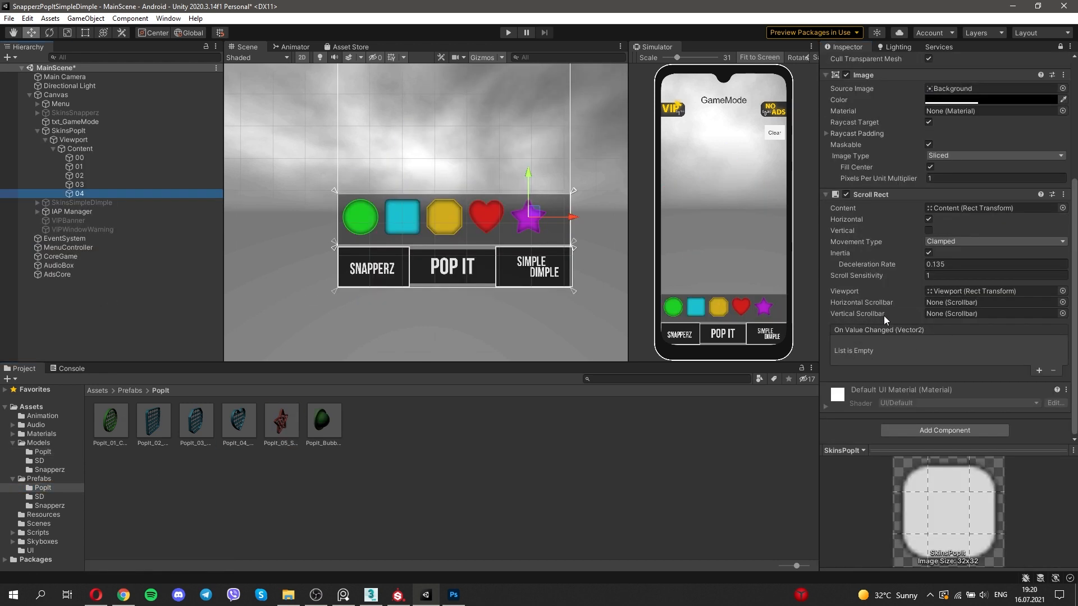
# - Compare the image and On Click settings of skin buttons 03 and 04 under SkinsPopIt
pyautogui.click(80, 149)
pyautogui.click(110, 181)
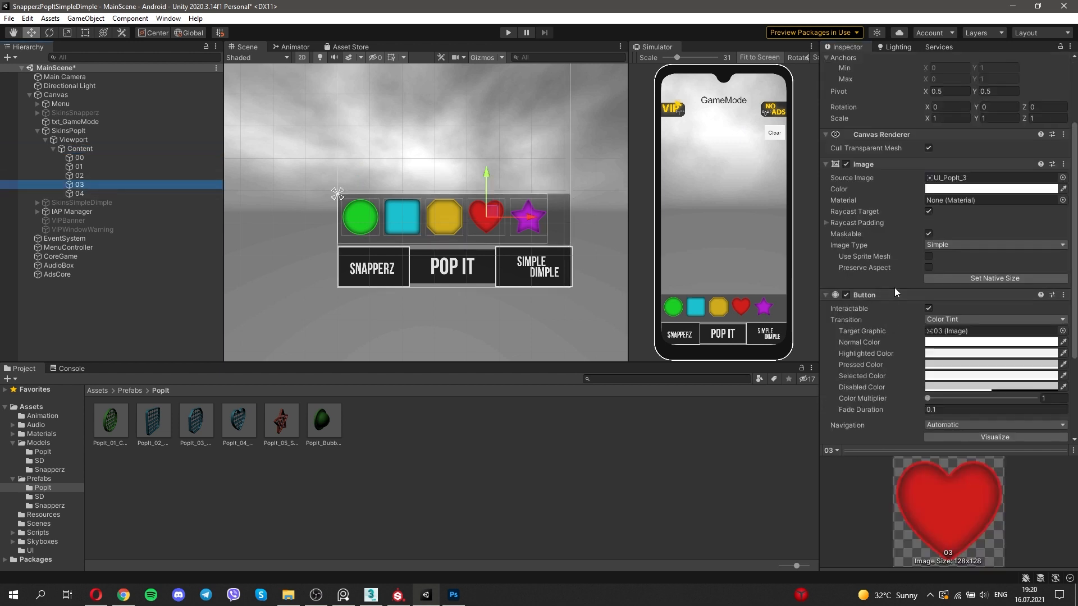
pyautogui.scroll(-4, 896, 292)
pyautogui.click(87, 193)
# - Play-test the star skin button in the maximized Simulator and stop the game
pyautogui.click(508, 32)
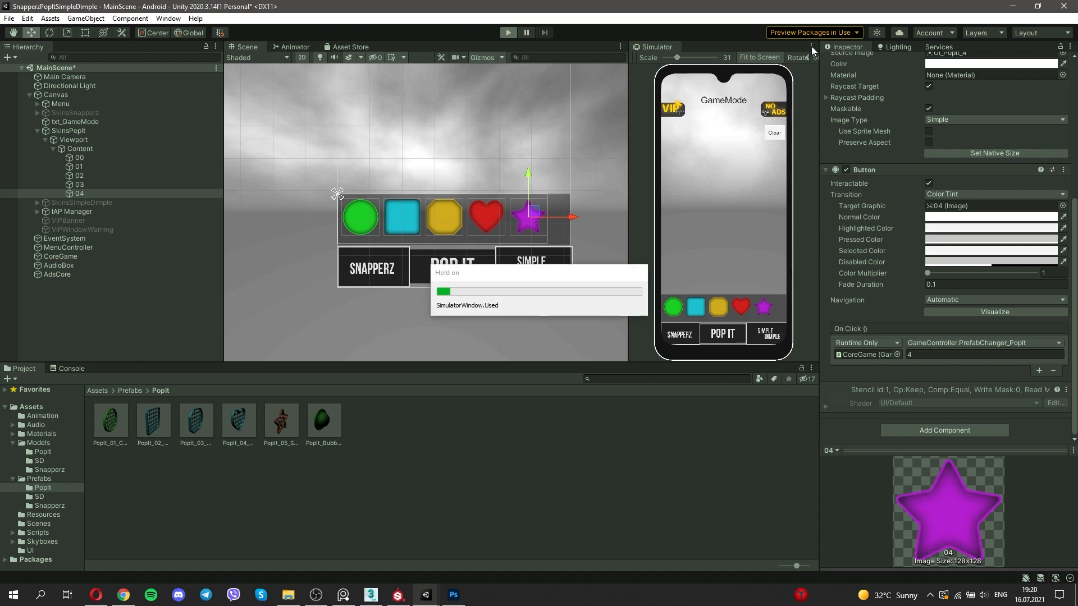
pyautogui.click(811, 46)
pyautogui.click(840, 75)
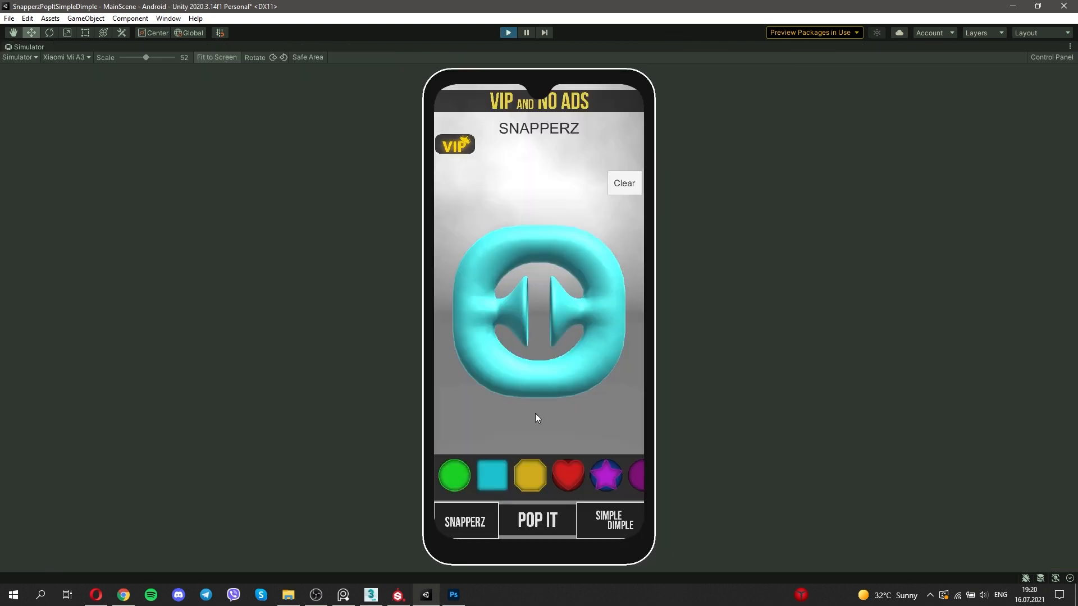
pyautogui.click(611, 477)
pyautogui.click(508, 32)
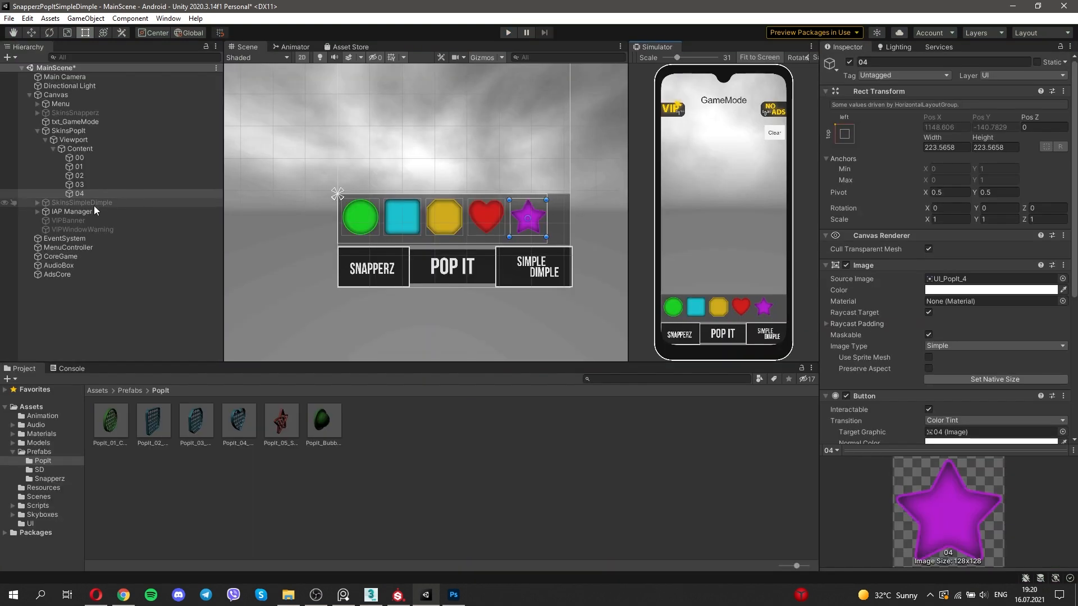
# - Deactivate the SkinsPopIt panel in the scene and start the game
pyautogui.click(848, 62)
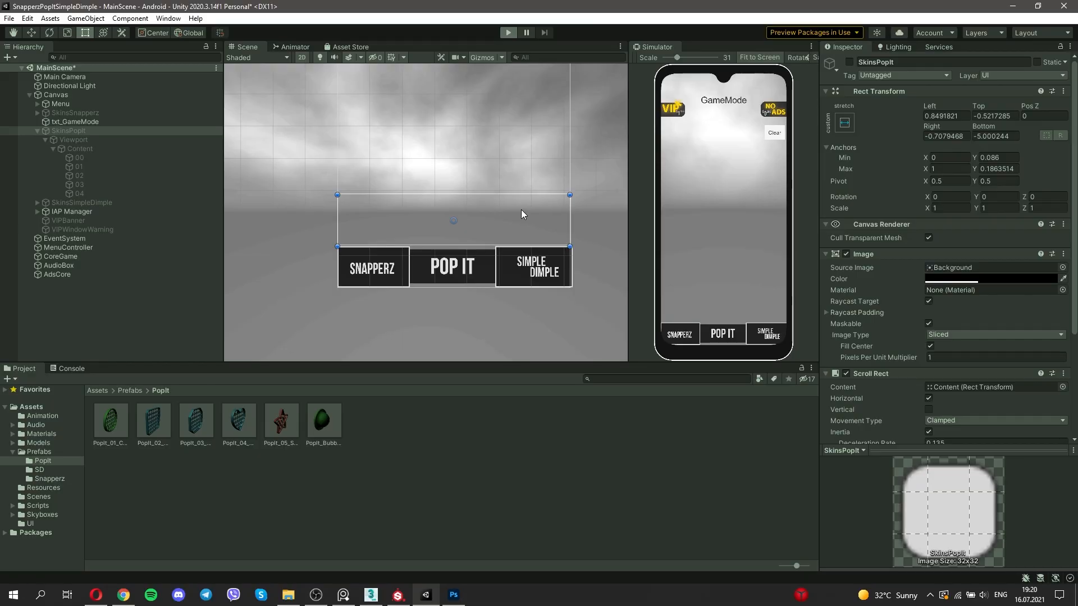
pyautogui.hotkey('ctrl', 'p')
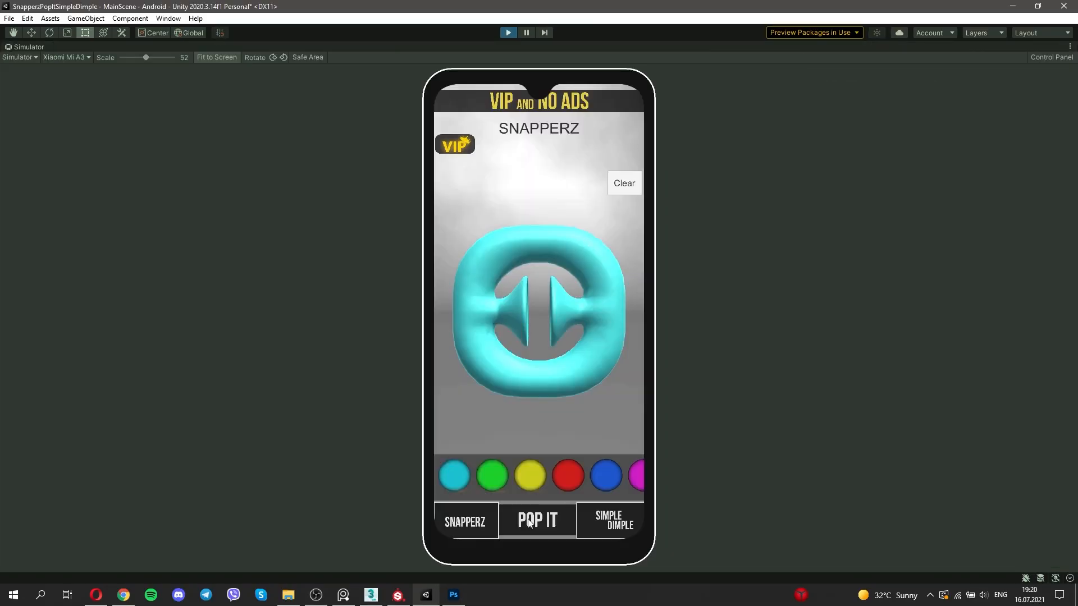
# - Try the heart, yellow octagon and star toys in Pop It mode and press the star's bubbles in and out
pyautogui.click(529, 519)
pyautogui.click(570, 478)
pyautogui.click(533, 478)
pyautogui.click(613, 476)
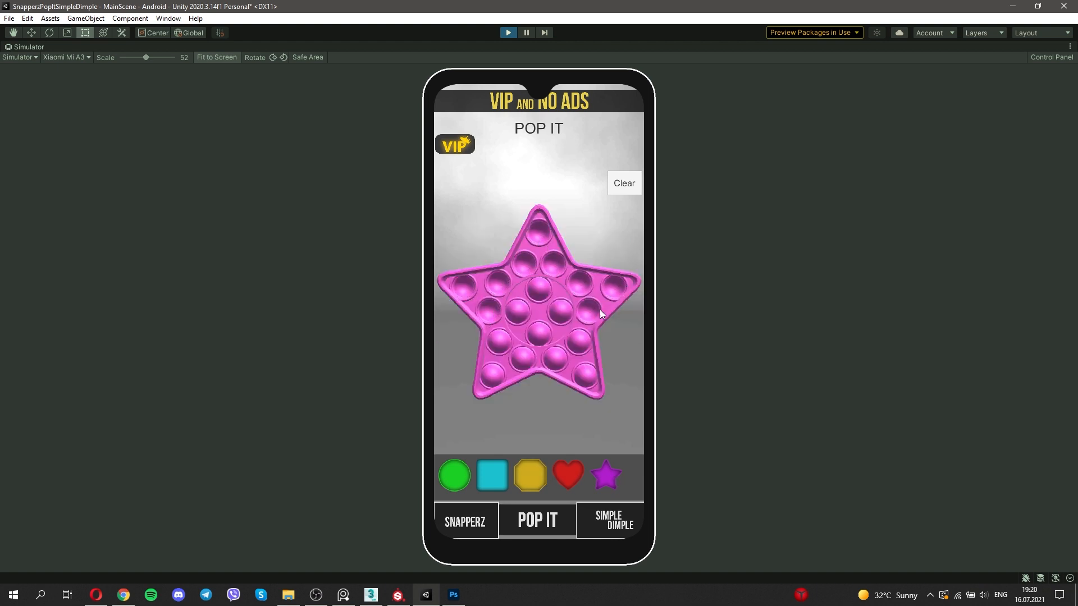
pyautogui.moveTo(520, 350); pyautogui.dragTo(518, 315)
pyautogui.moveTo(537, 352)
pyautogui.mouseDown()
pyautogui.moveTo(591, 356)
pyautogui.moveTo(490, 276)
pyautogui.mouseUp()
pyautogui.moveTo(508, 323); pyautogui.dragTo(548, 369)
pyautogui.moveTo(514, 271); pyautogui.dragTo(577, 369)
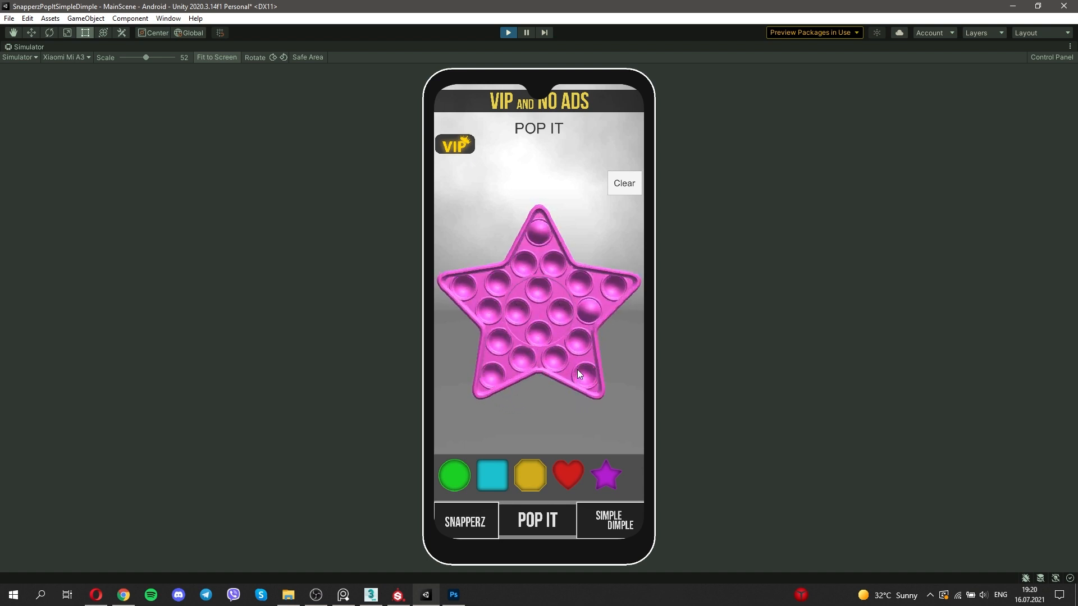
# - Switch to the red heart Pop It and test its bubbles
pyautogui.click(568, 475)
pyautogui.moveTo(624, 240)
pyautogui.mouseDown()
pyautogui.moveTo(575, 272)
pyautogui.moveTo(587, 328)
pyautogui.mouseUp()
pyautogui.moveTo(526, 357); pyautogui.dragTo(565, 380)
# - Preview the Simple Dimple mode, return to Snapperz and try its green, brown striped, green crystal VIP and black-and-white diagonal skins
pyautogui.click(465, 522)
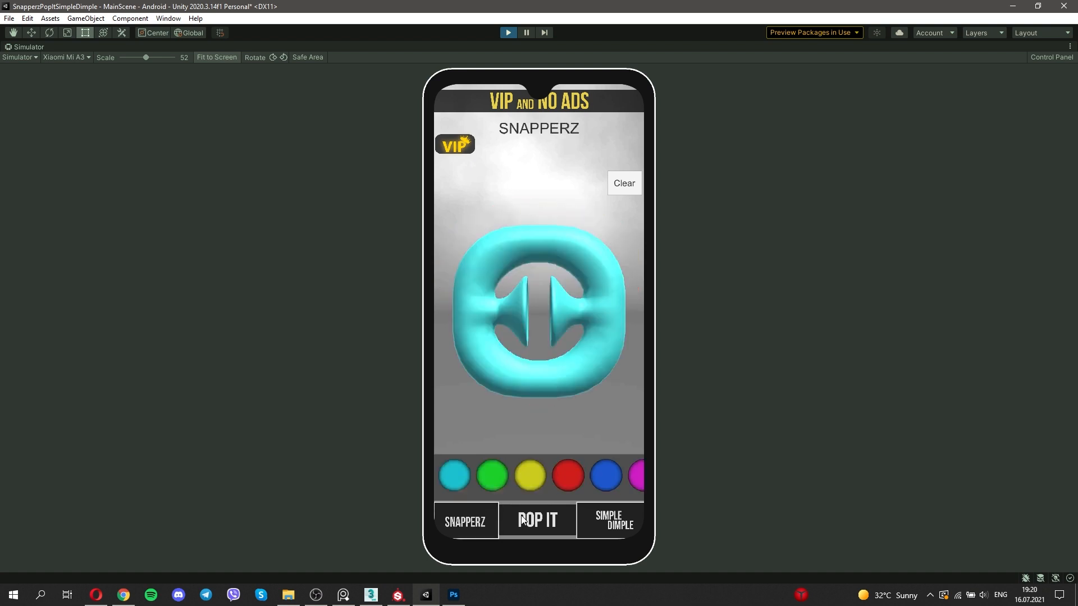
pyautogui.click(593, 521)
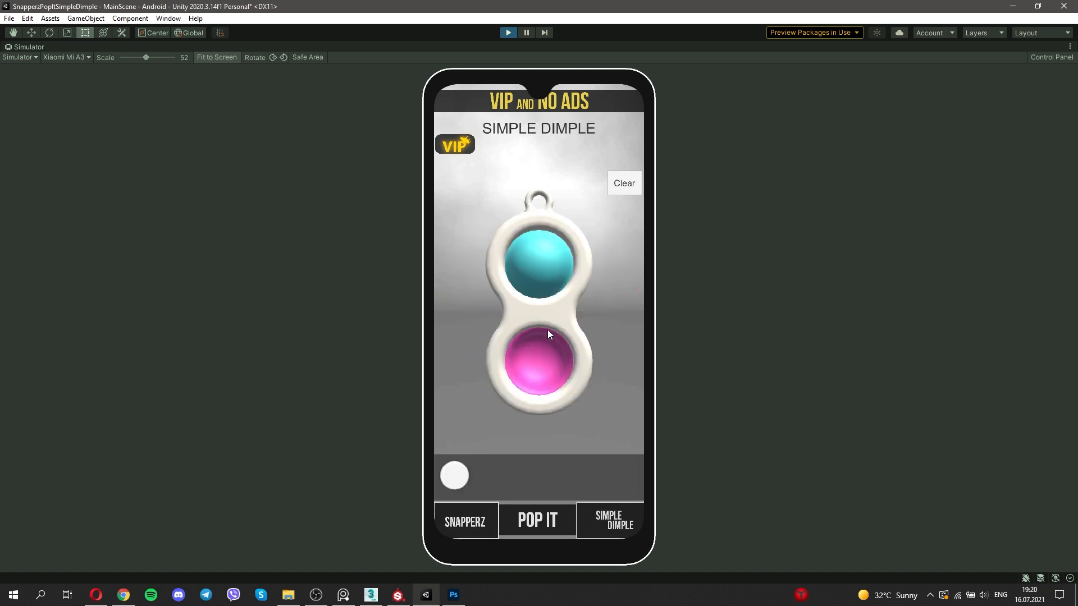
pyautogui.click(477, 520)
pyautogui.click(500, 477)
pyautogui.moveTo(588, 480); pyautogui.dragTo(480, 491)
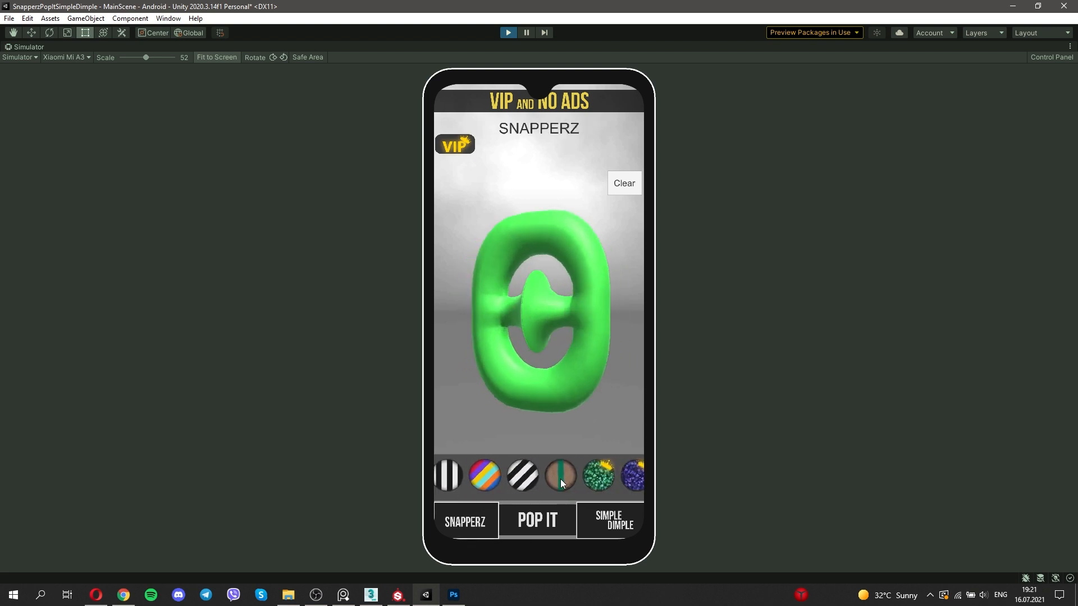
pyautogui.click(558, 478)
pyautogui.click(602, 479)
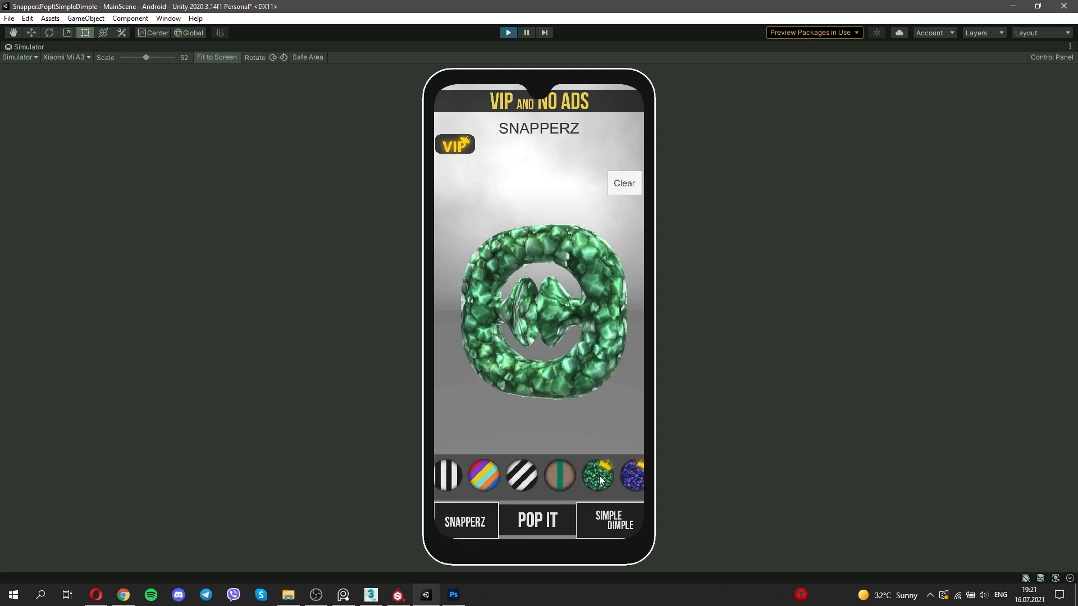
pyautogui.click(524, 480)
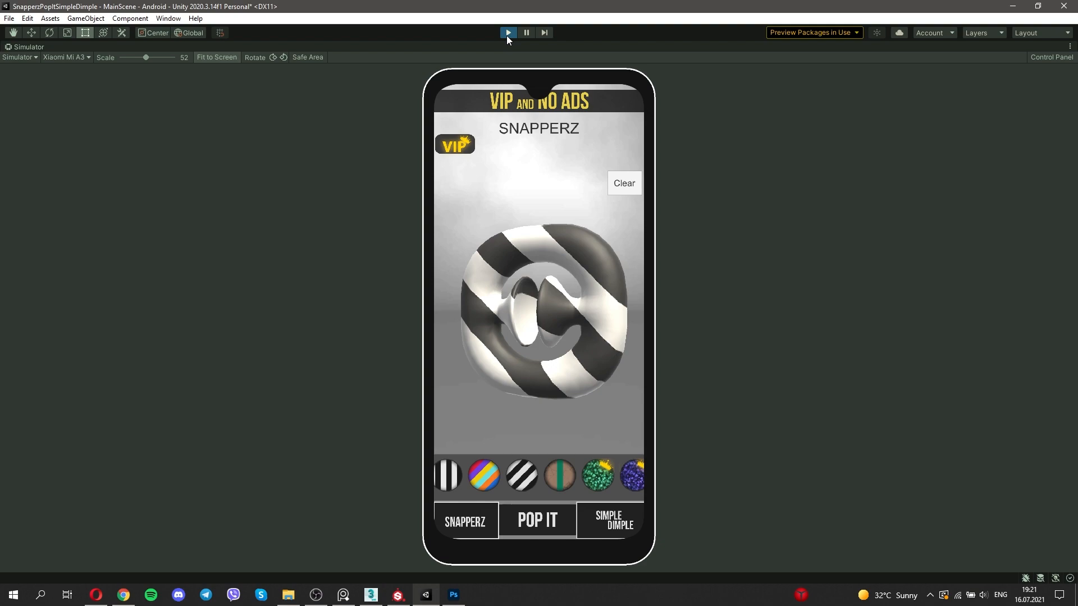